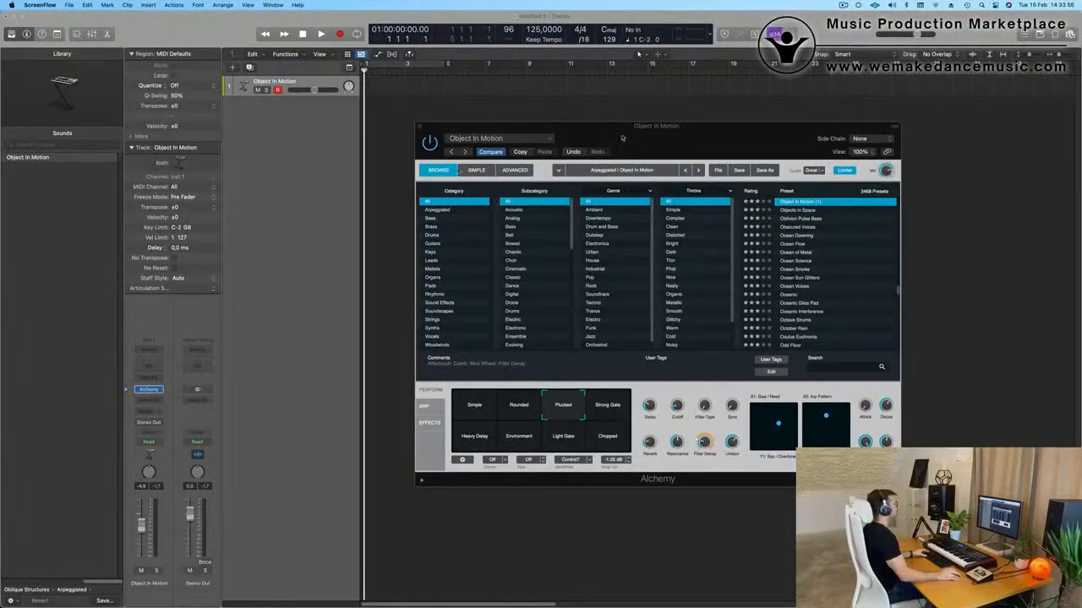
{"action": "left_click", "coordinate": [299, 82]}
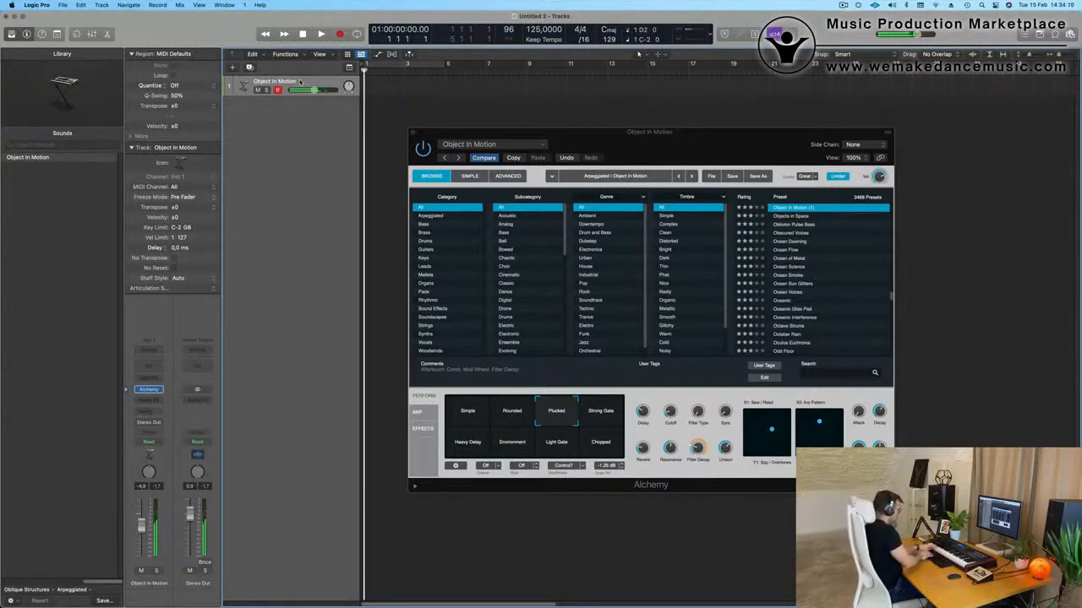
{"action": "key", "text": "r"}
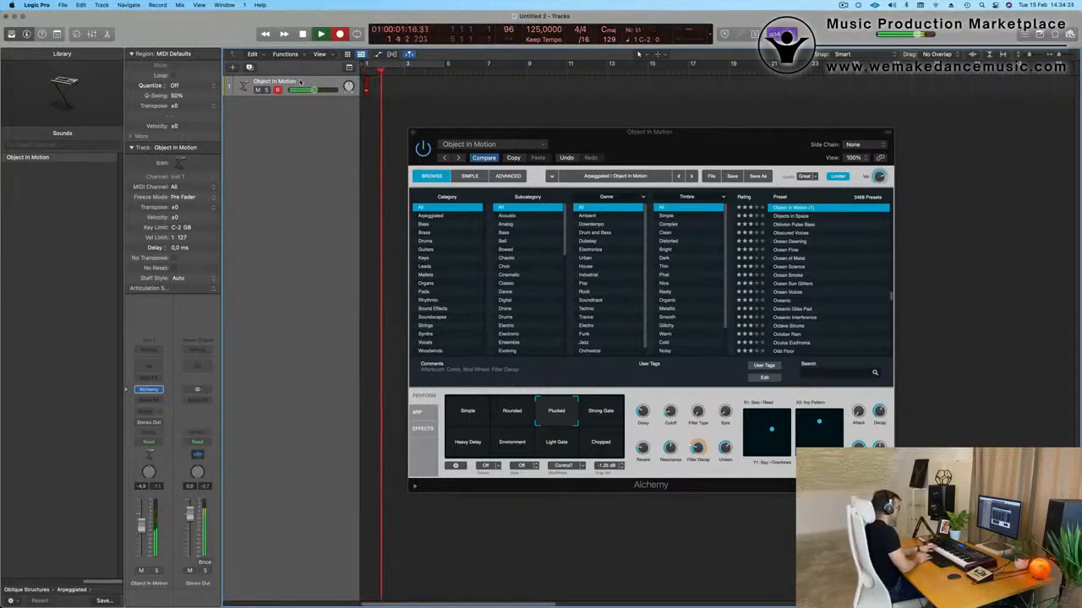
{"action": "key", "text": "space"}
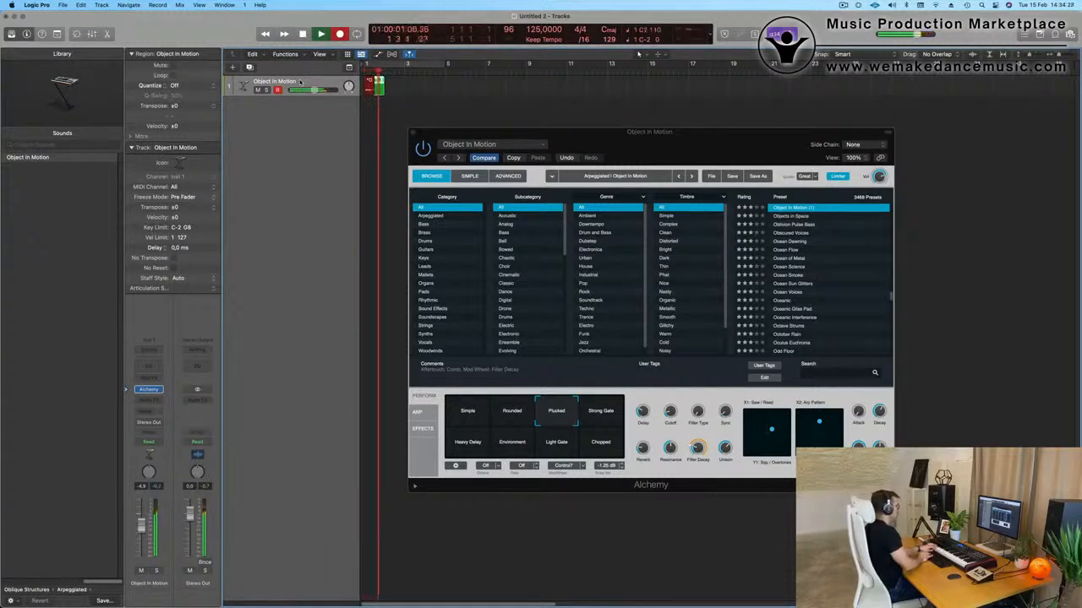
{"action": "key", "text": "space"}
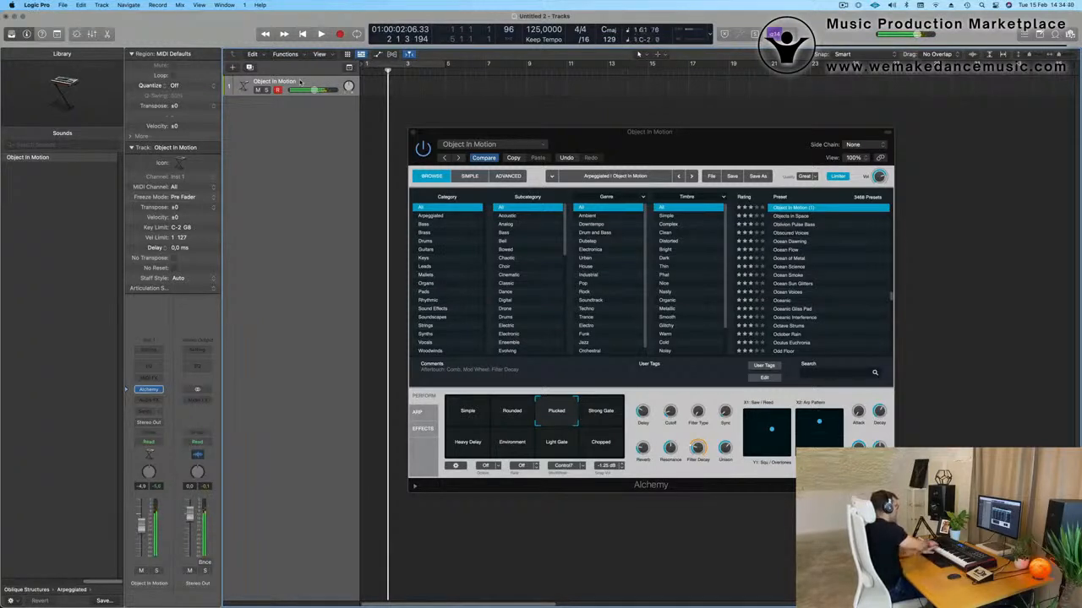
- Record a take on the Object In Motion track and split its region at bar 5, splitting the notes that cross the cut
{"action": "key", "text": "r"}
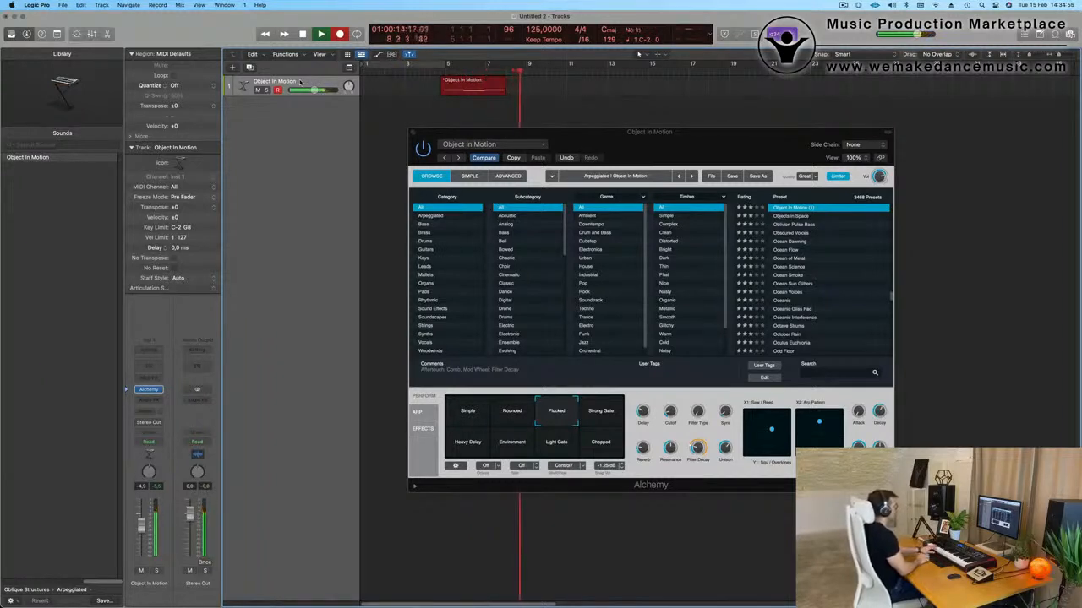
{"action": "key", "text": "space"}
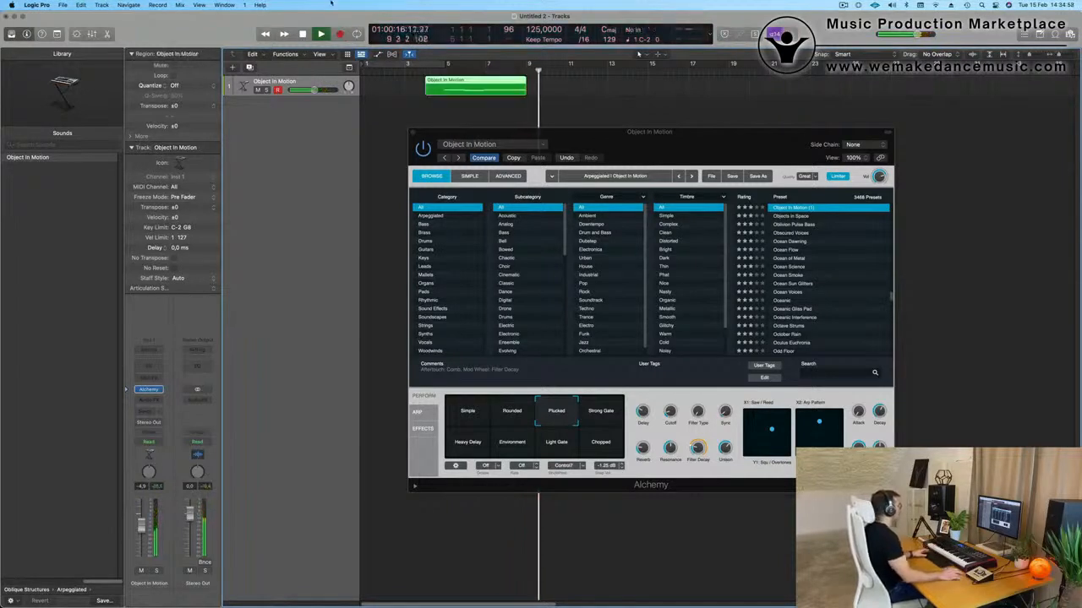
{"action": "left_click", "coordinate": [436, 91]}
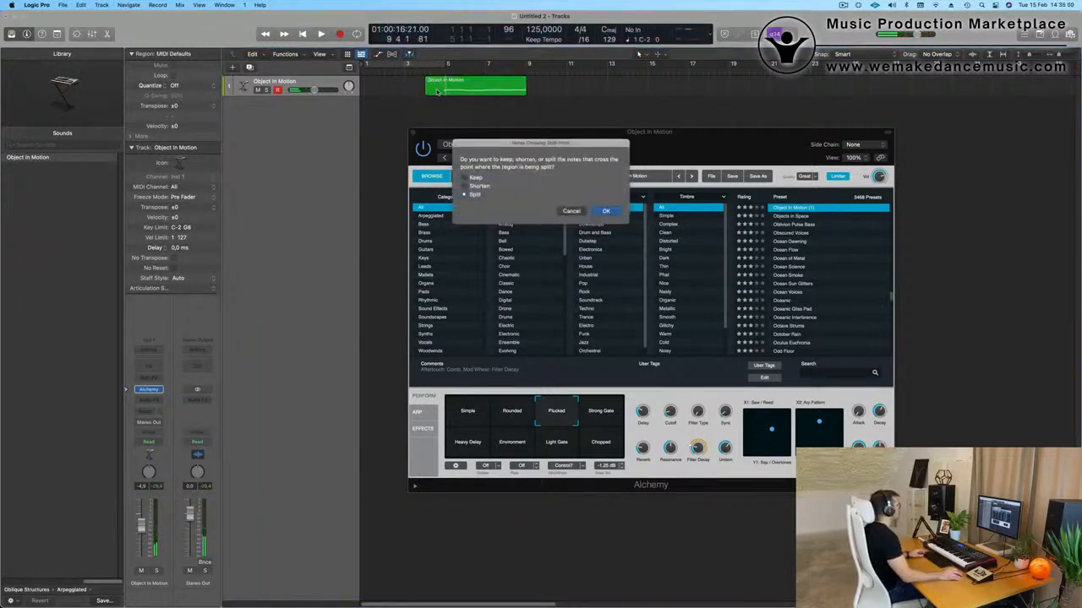
{"action": "left_click", "coordinate": [614, 212]}
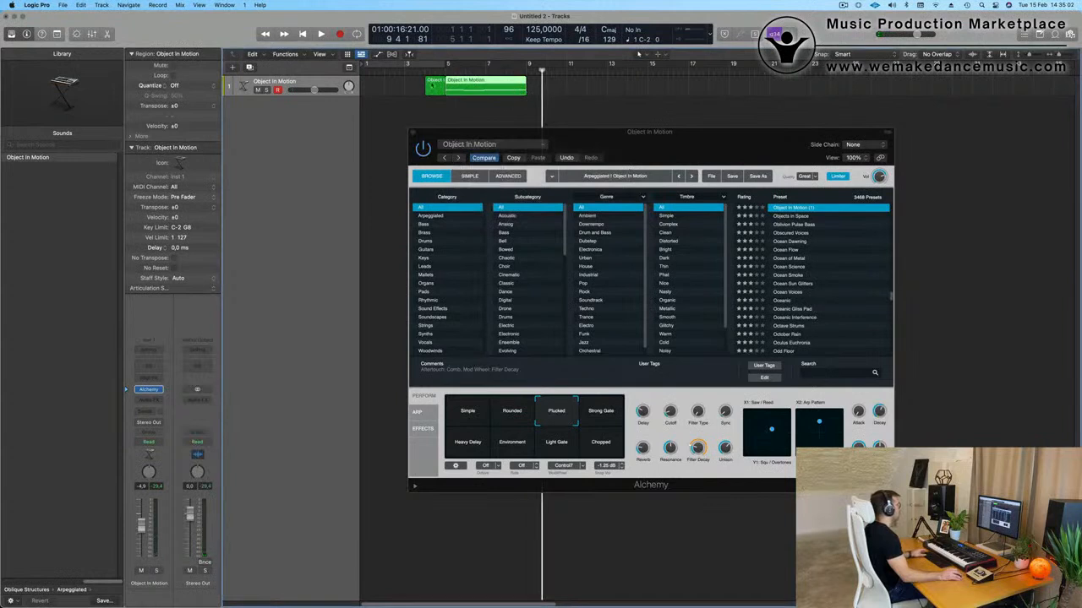
- Keep only the longer region part, move it to start at bar 1 and cycle playback over bars 1 to 5
{"action": "left_click_drag", "start_coordinate": [484, 83], "coordinate": [402, 83]}
{"action": "key", "text": "c"}
{"action": "key", "text": "space"}
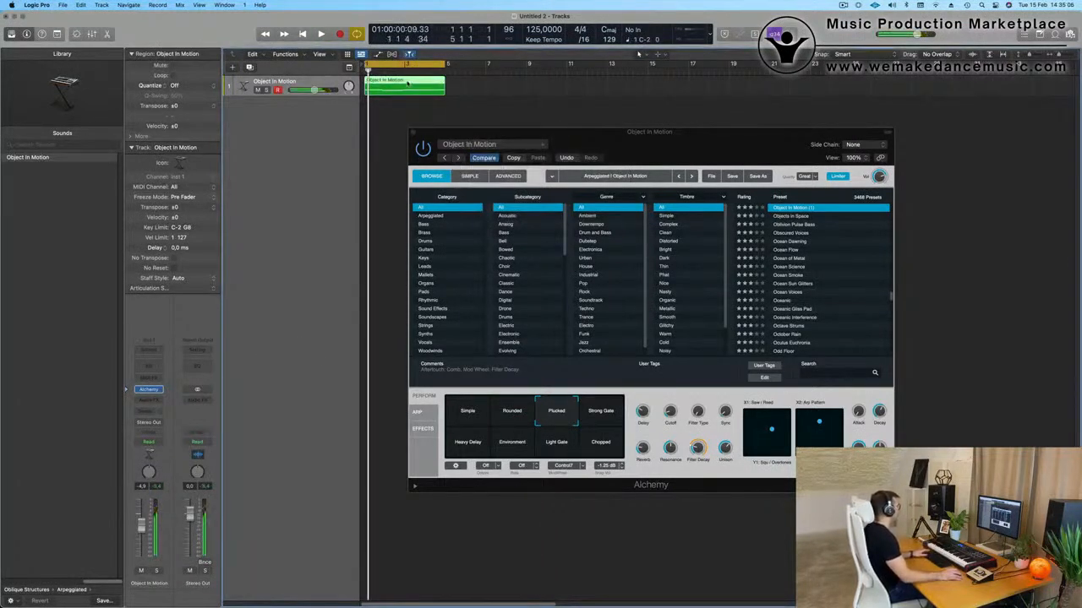
- Open the region in the Piano Roll and shift the last three notes so the second note starts at bar 2
{"action": "double_click", "coordinate": [407, 82]}
{"action": "scroll", "coordinate": [498, 562], "scroll_direction": "down", "scroll_amount": 3}
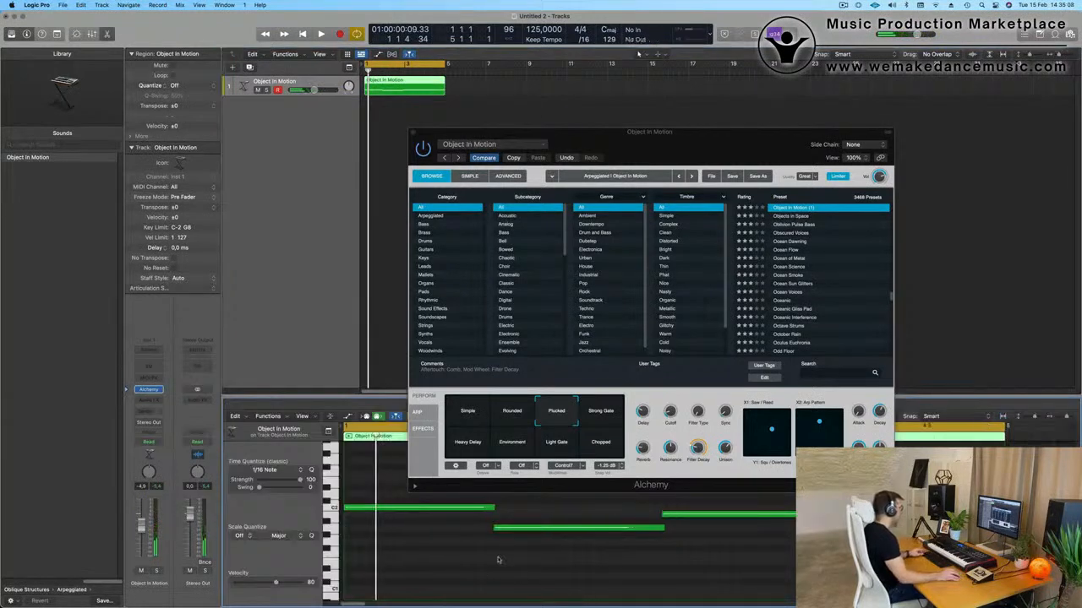
{"action": "left_click_drag", "start_coordinate": [542, 510], "coordinate": [785, 553]}
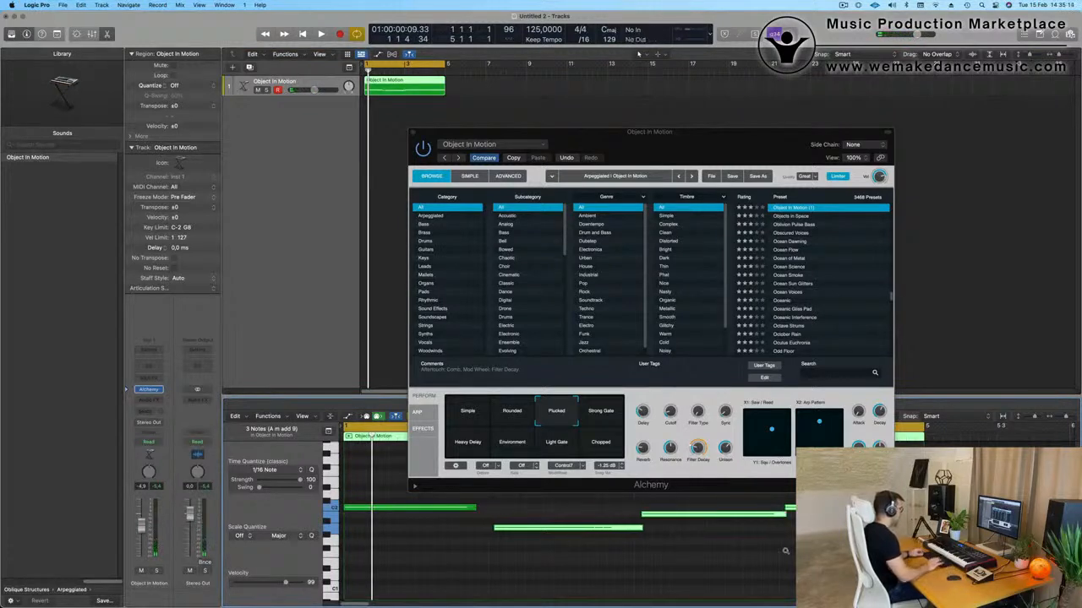
{"action": "left_click", "coordinate": [635, 519]}
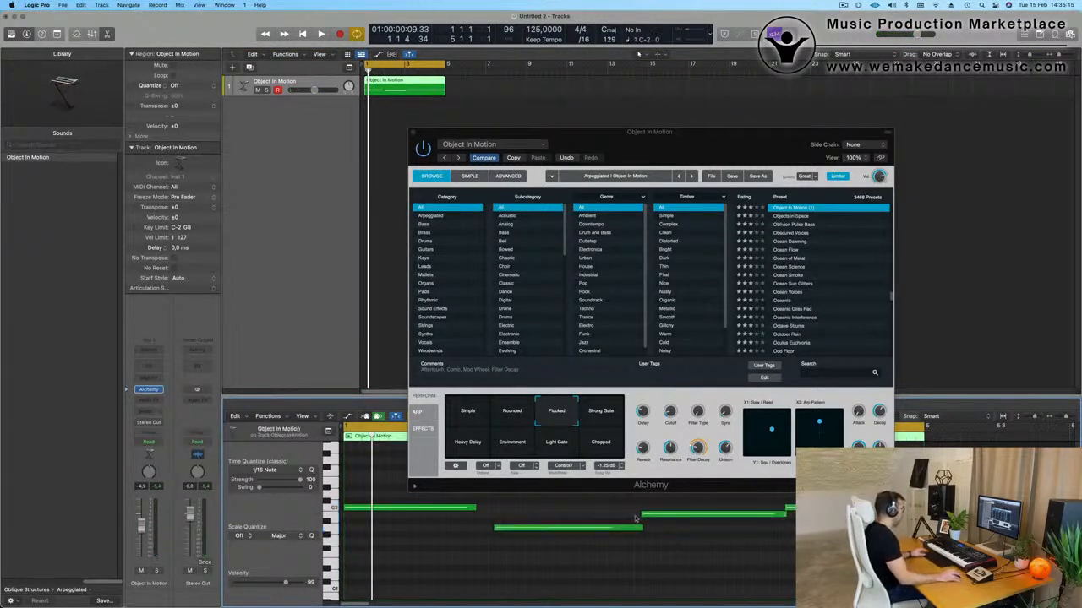
{"action": "left_click_drag", "start_coordinate": [414, 501], "coordinate": [796, 536]}
{"action": "left_click", "coordinate": [606, 554]}
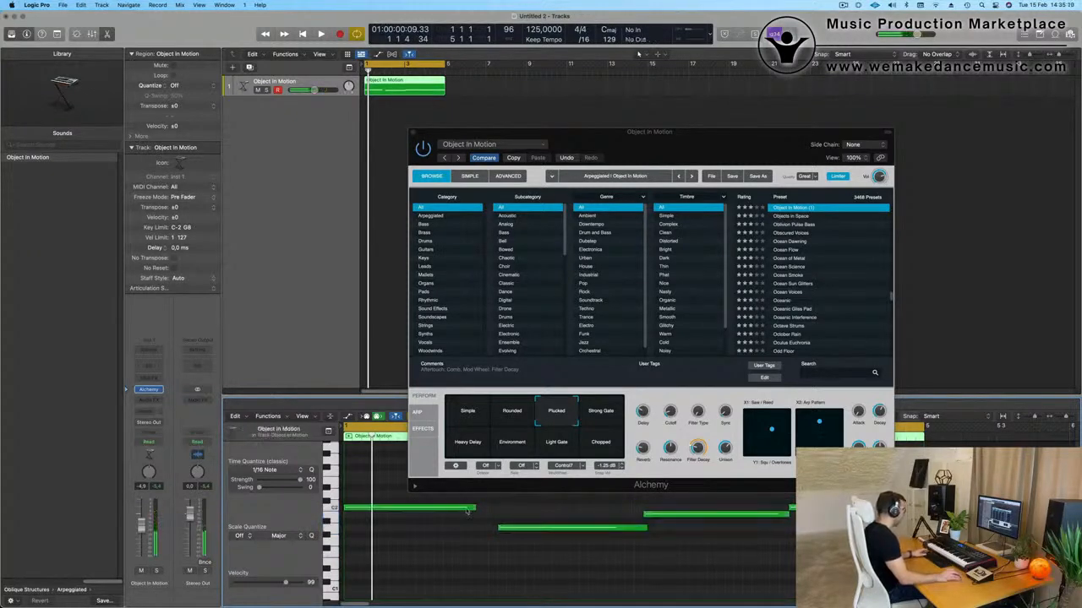
{"action": "left_click_drag", "start_coordinate": [534, 506], "coordinate": [798, 534]}
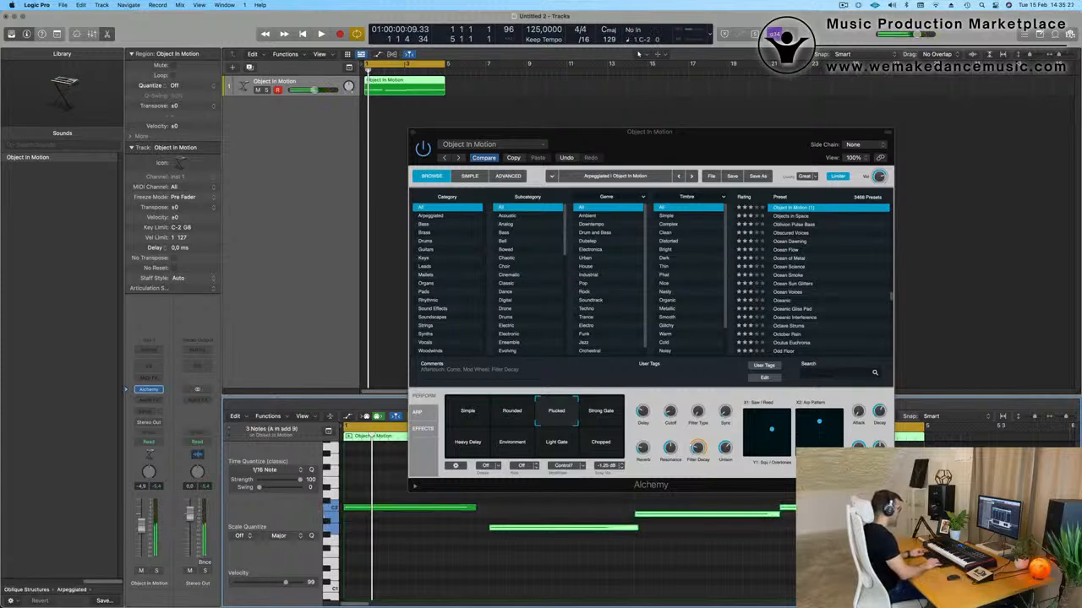
- Shorten the second note to end at bar 3 and extend the first note to bar 2
{"action": "left_click", "coordinate": [718, 540]}
{"action": "left_click", "coordinate": [628, 528]}
{"action": "left_click_drag", "start_coordinate": [638, 529], "coordinate": [632, 529]}
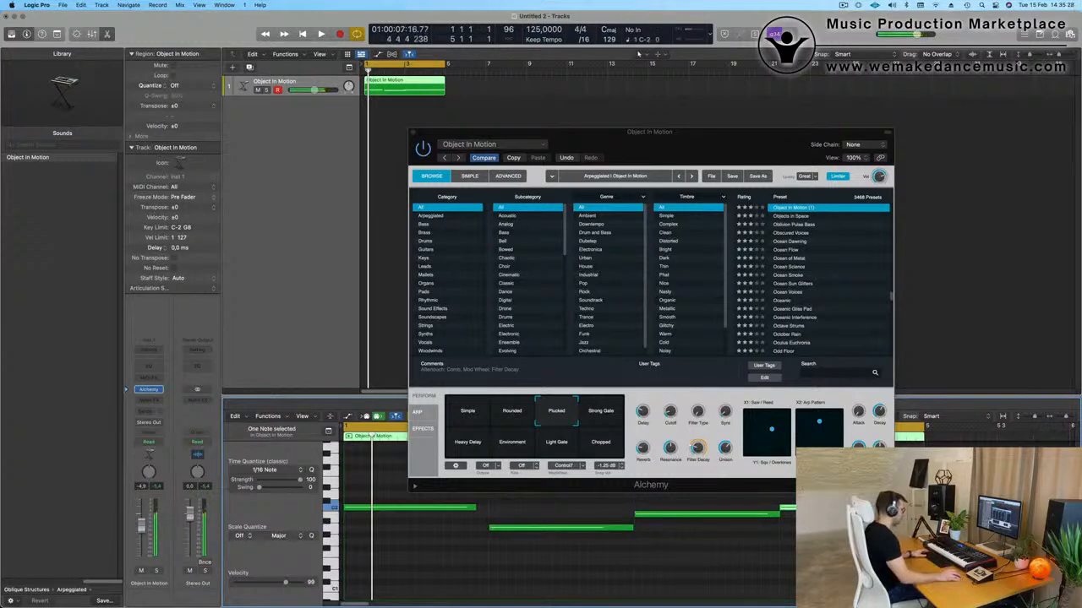
{"action": "key", "text": "space"}
{"action": "left_click_drag", "start_coordinate": [474, 508], "coordinate": [487, 507]}
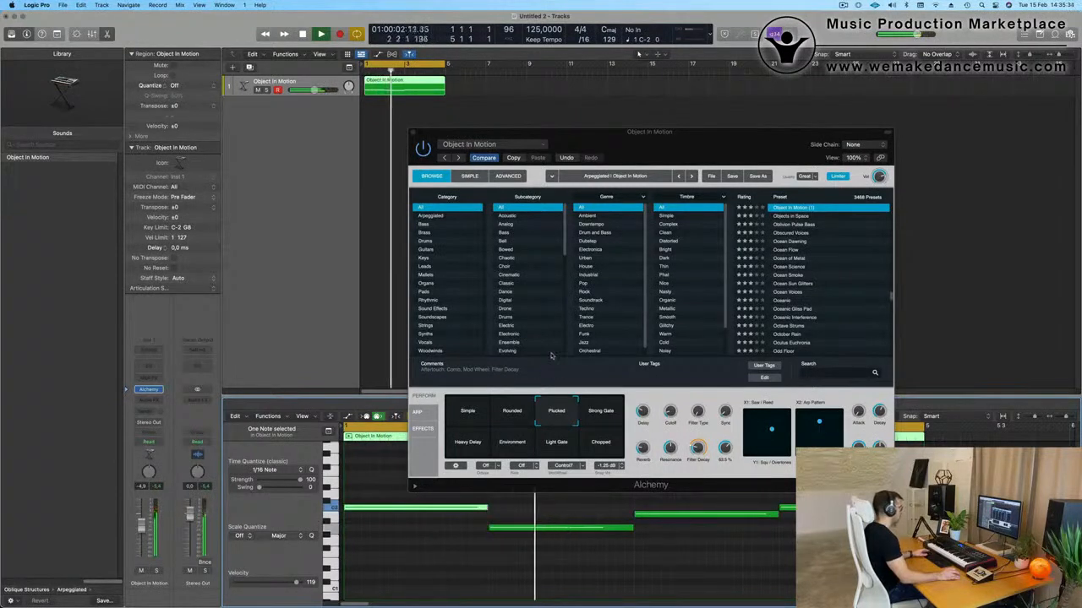
- Move the Alchemy window clear of the Piano Roll notes and listen to the looped bassline
{"action": "left_click_drag", "start_coordinate": [674, 144], "coordinate": [783, 87]}
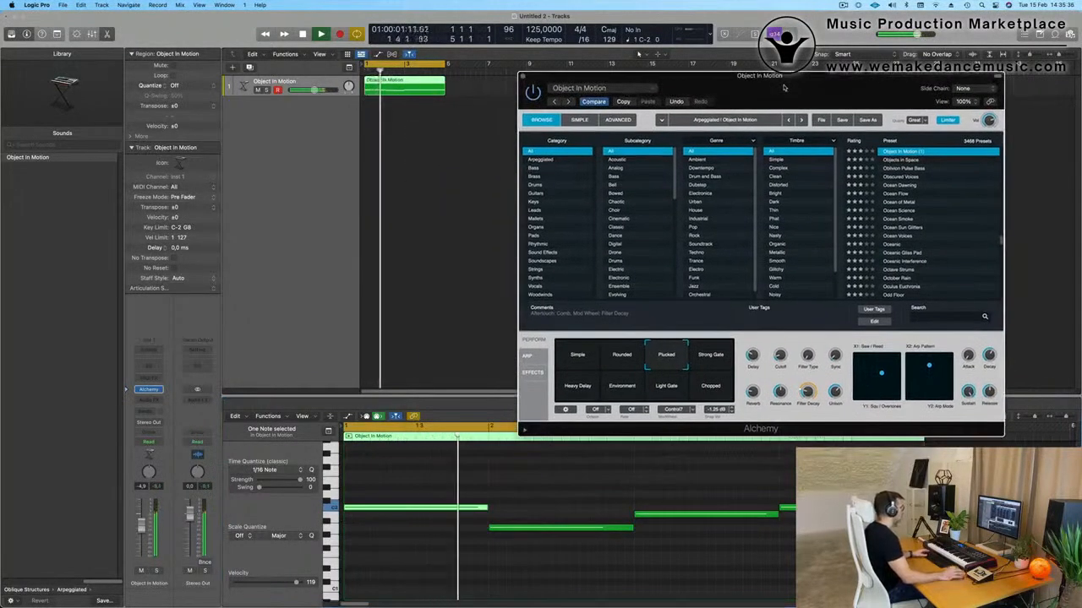
{"action": "key", "text": "space"}
{"action": "key", "text": "space"}
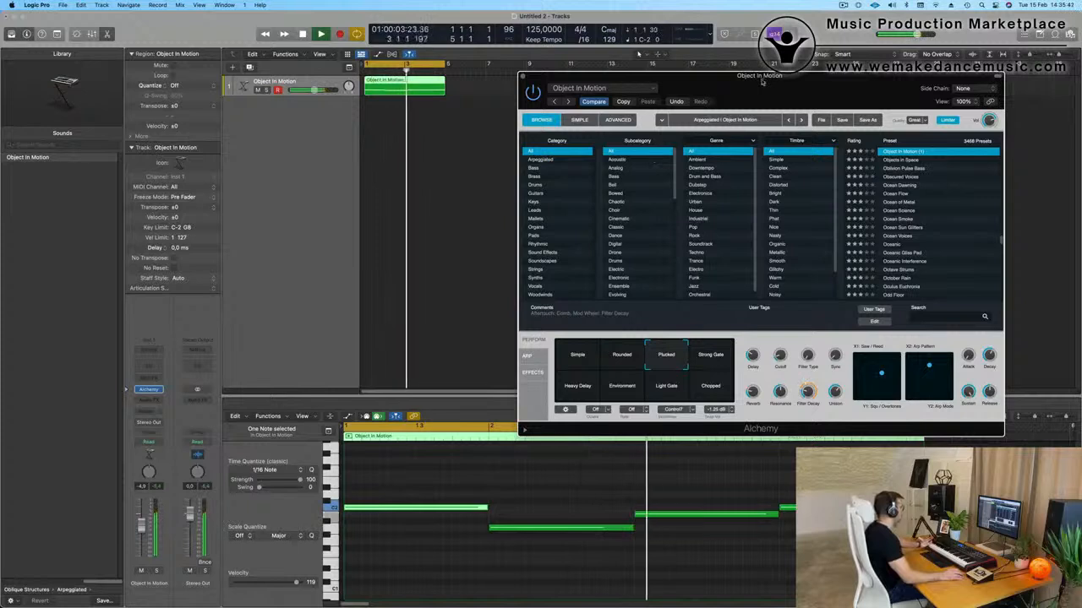
{"action": "left_click_drag", "start_coordinate": [759, 77], "coordinate": [751, 76]}
{"action": "key", "text": "space"}
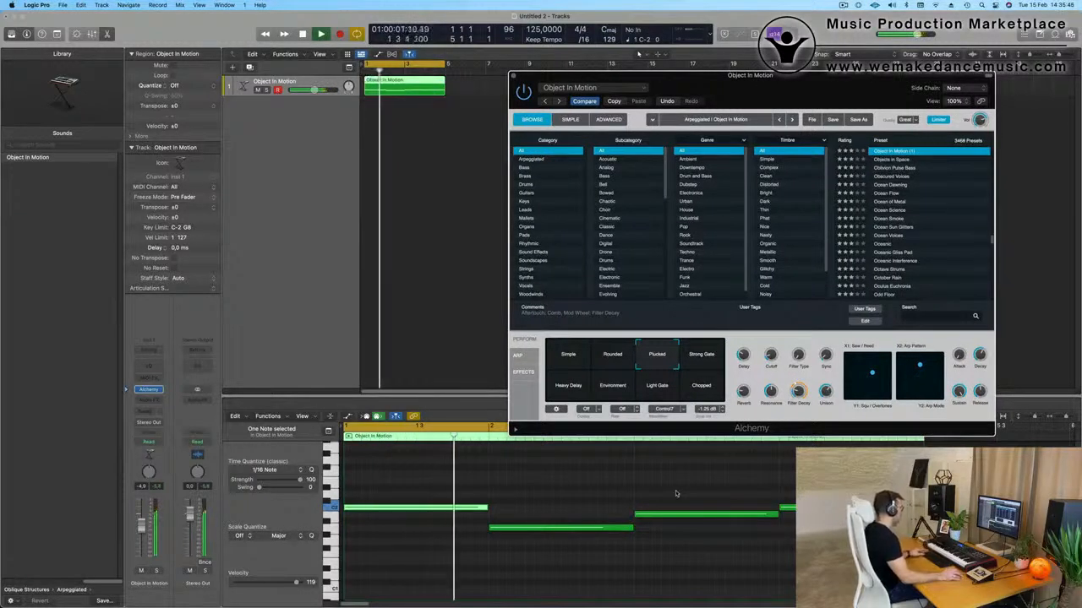
- Try the third note at G1 in the Piano Roll, and move it back to its original pitch
{"action": "scroll", "coordinate": [532, 492], "scroll_direction": "down", "scroll_amount": 4}
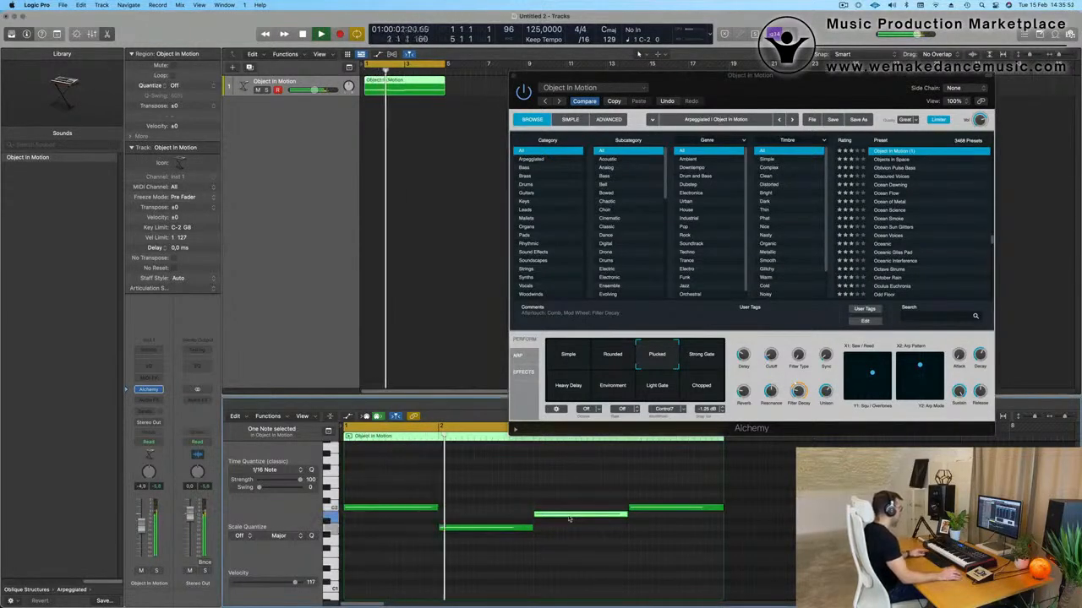
{"action": "left_click_drag", "start_coordinate": [569, 519], "coordinate": [579, 545]}
{"action": "key", "text": "super+Left"}
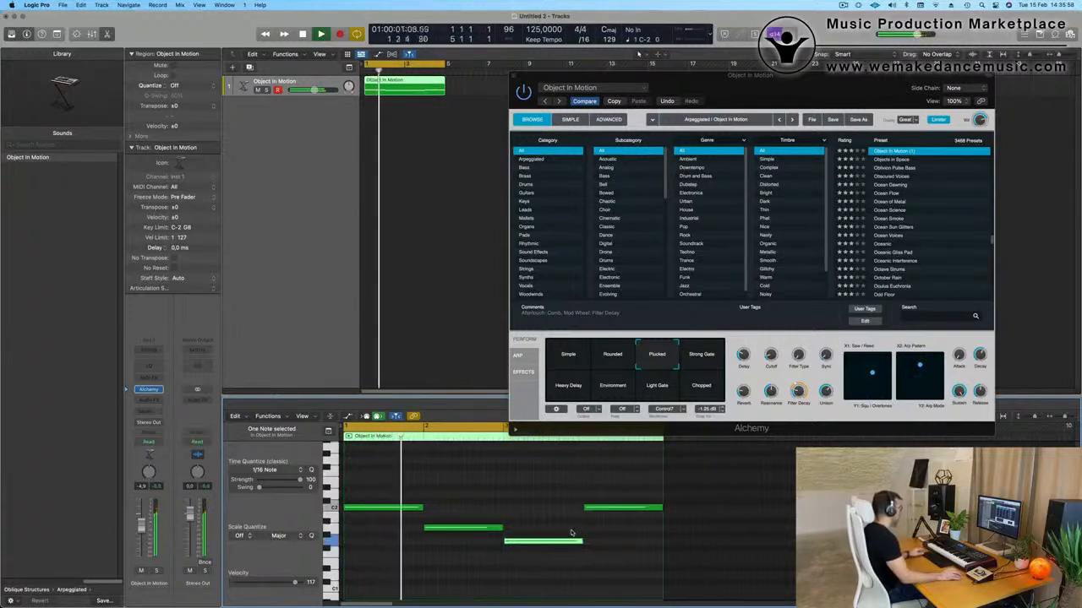
{"action": "scroll", "coordinate": [533, 512], "scroll_direction": "down", "scroll_amount": 2}
{"action": "scroll", "coordinate": [464, 506], "scroll_direction": "up", "scroll_amount": 1}
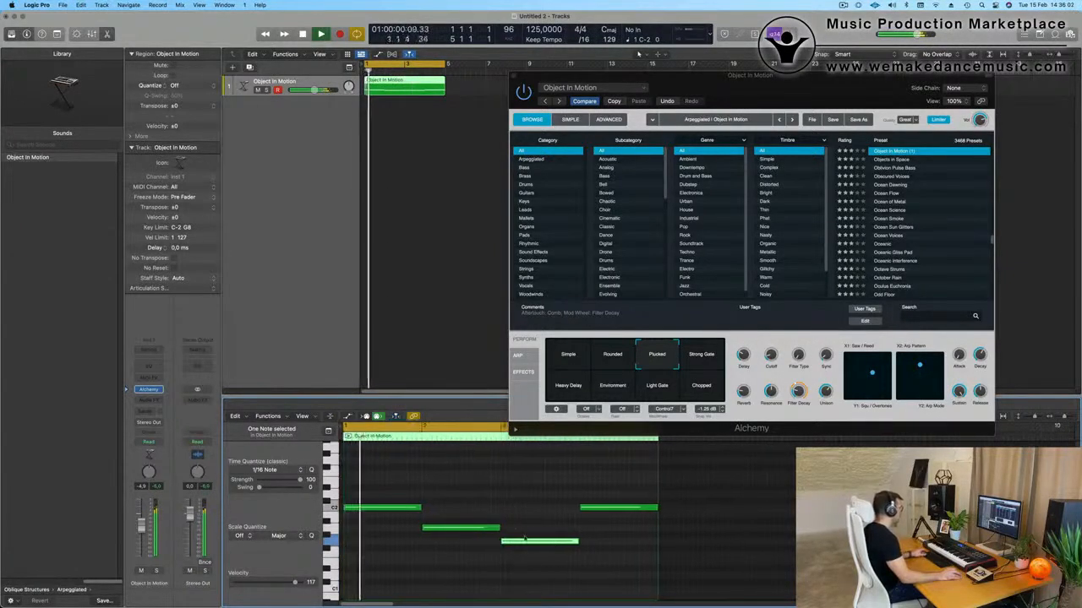
{"action": "left_click_drag", "start_coordinate": [521, 542], "coordinate": [525, 517]}
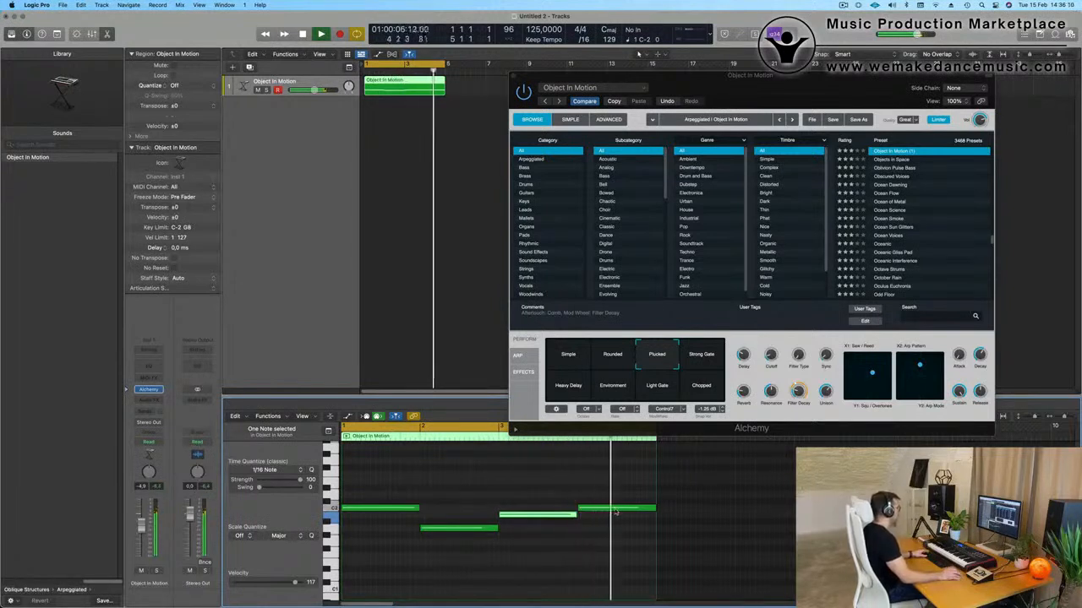
- Turn down Alchemy's Reverb and replace the fourth note by extending the third note to bar 5
{"action": "left_click_drag", "start_coordinate": [615, 513], "coordinate": [616, 500]}
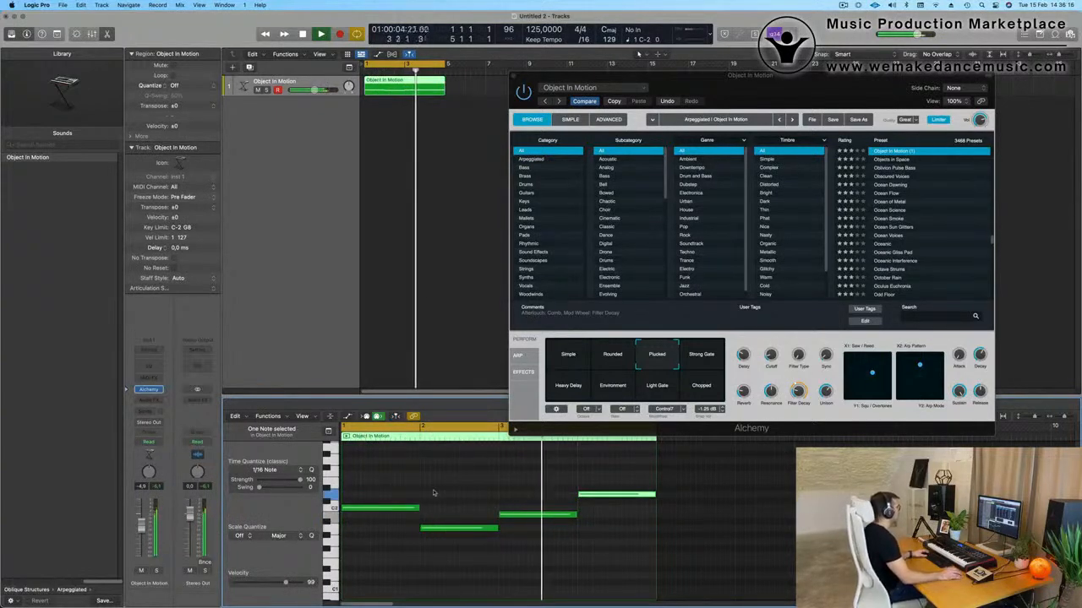
{"action": "left_click_drag", "start_coordinate": [743, 392], "coordinate": [749, 412]}
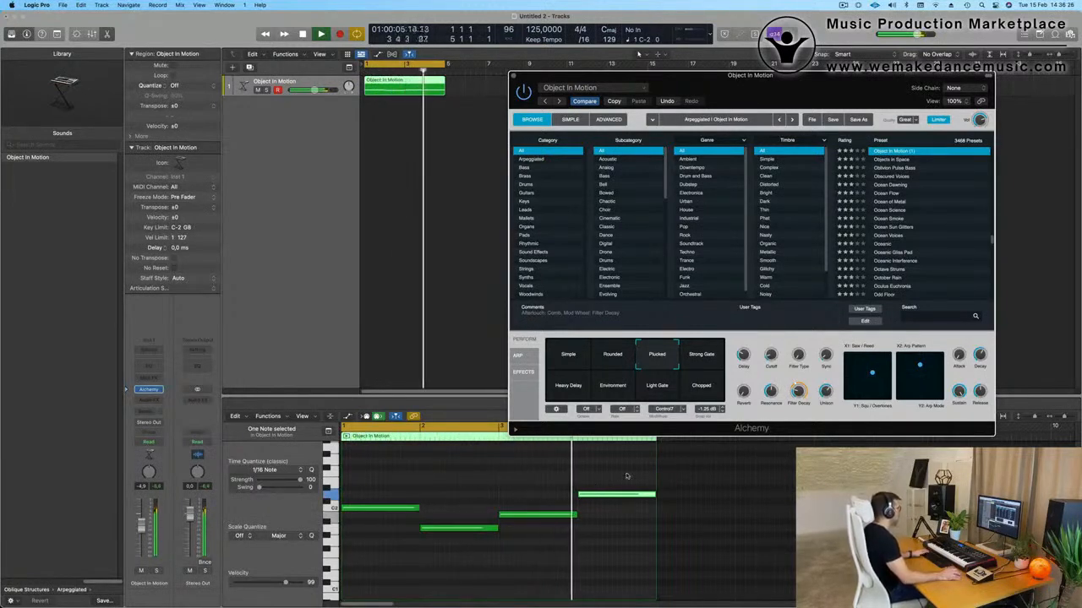
{"action": "key", "text": "Delete"}
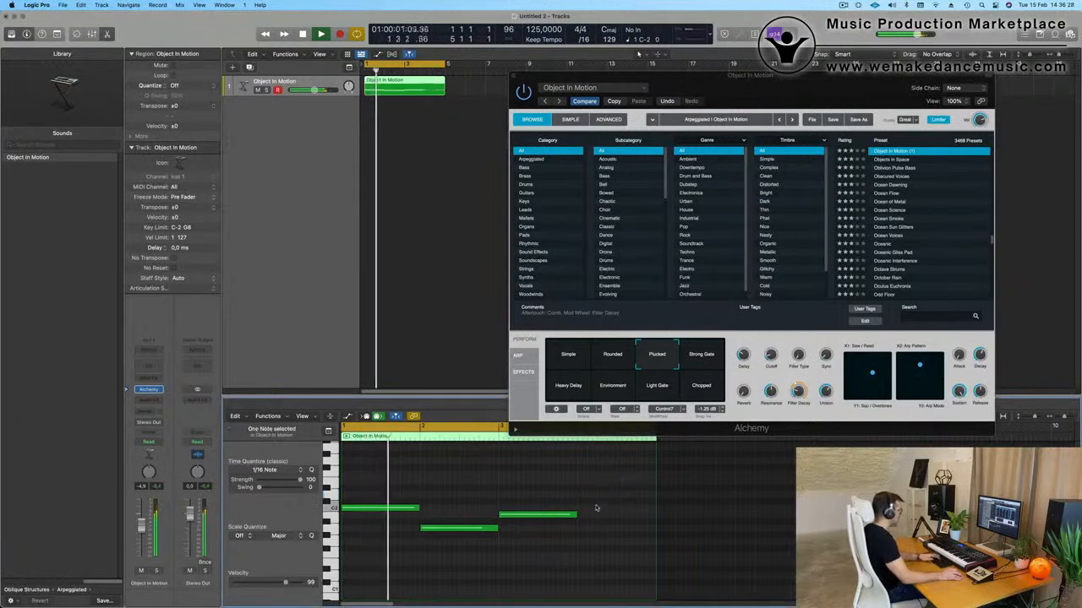
{"action": "left_click_drag", "start_coordinate": [577, 515], "coordinate": [655, 515]}
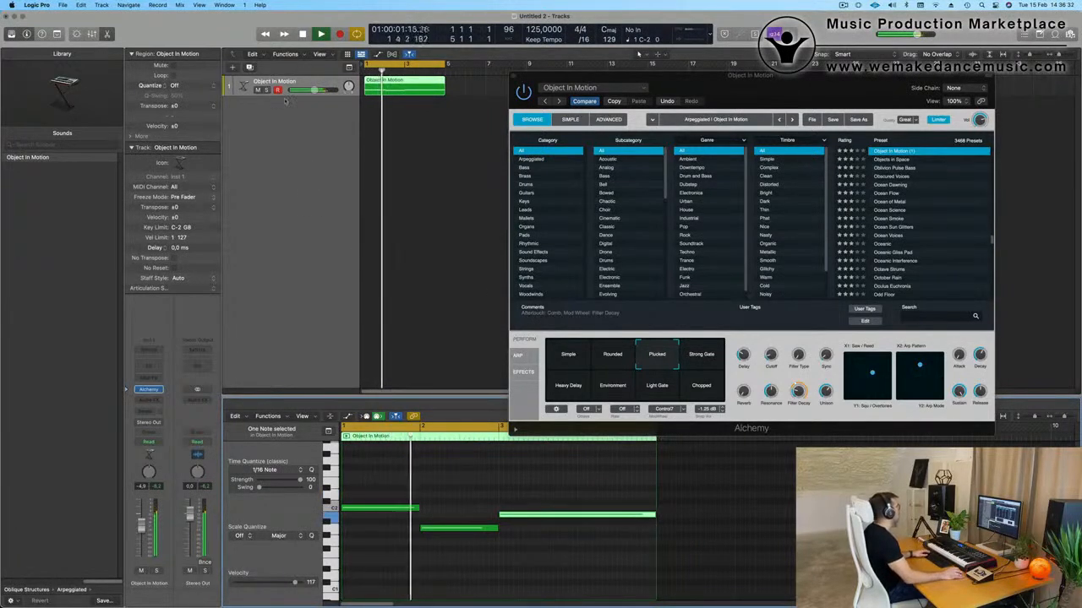
- Enlarge the height of the Object In Motion track, close the Alchemy window and stop playback
{"action": "left_click_drag", "start_coordinate": [286, 95], "coordinate": [287, 241]}
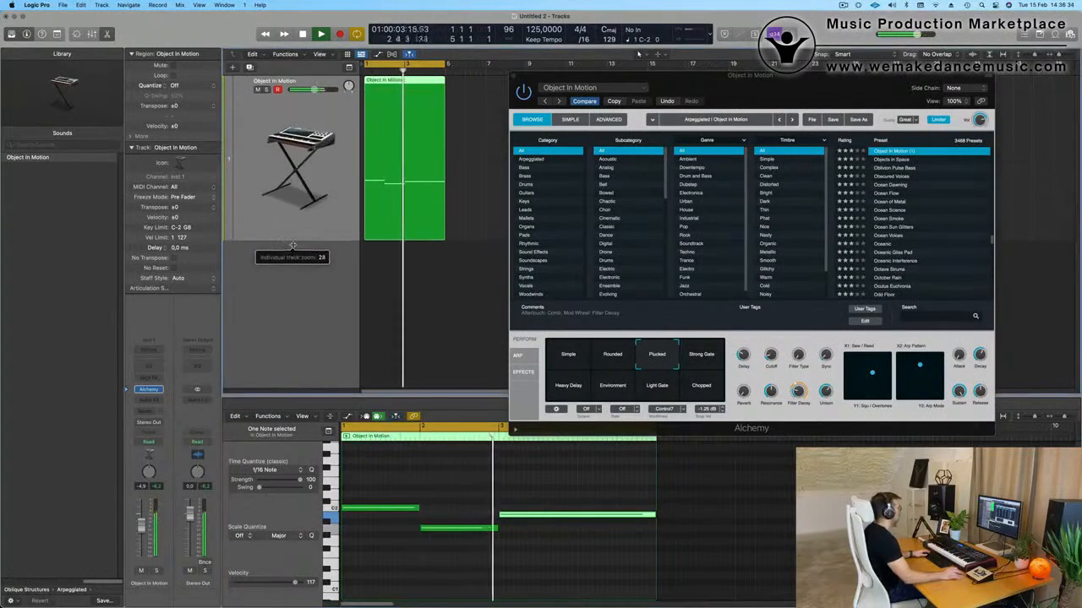
{"action": "key", "text": "space"}
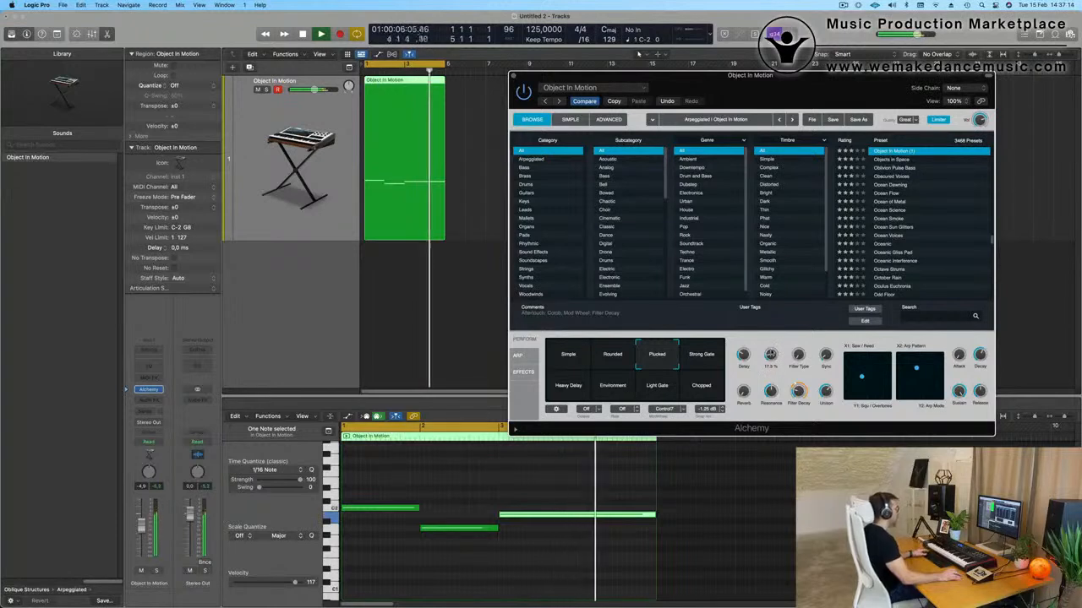
{"action": "left_click_drag", "start_coordinate": [591, 76], "coordinate": [669, 92]}
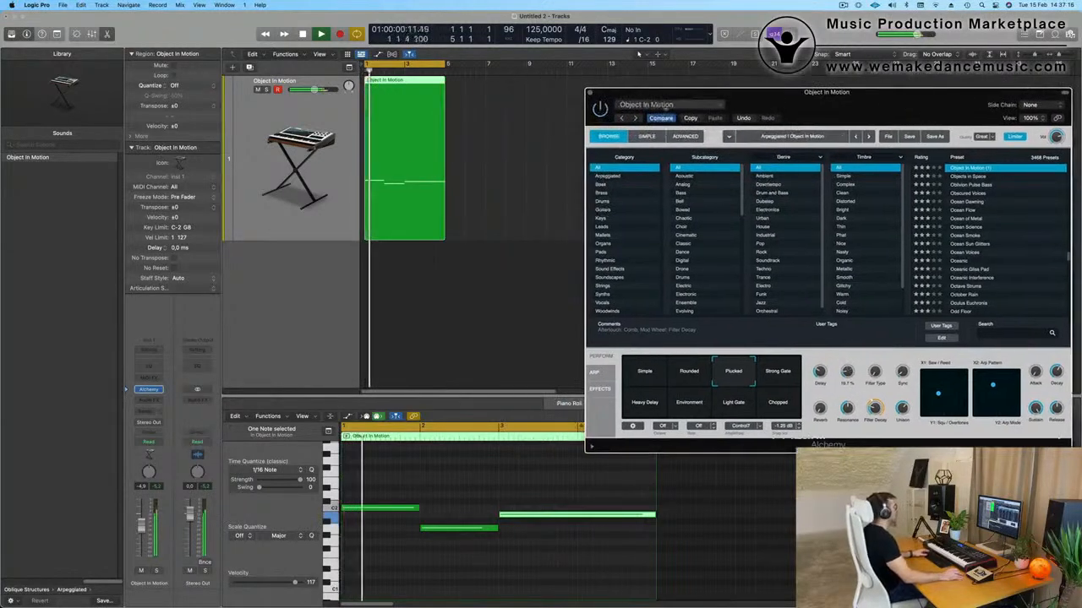
{"action": "left_click", "coordinate": [590, 92]}
{"action": "key", "text": "Return"}
{"action": "key", "text": "space"}
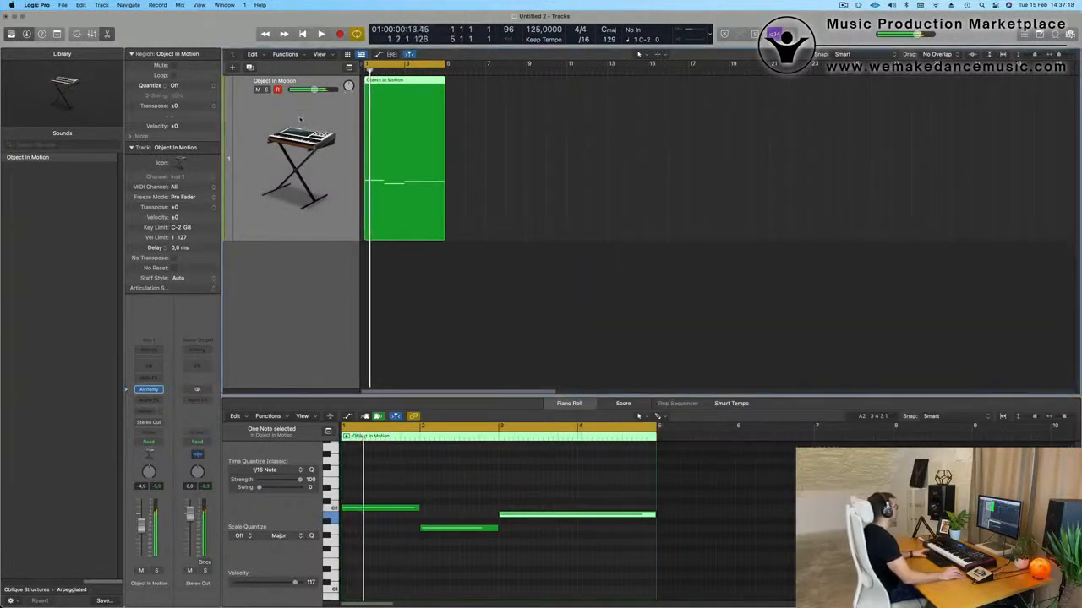
- Duplicate the Object In Motion track and replace the copy's instrument with Drum Machine Designer
{"action": "left_click", "coordinate": [249, 68]}
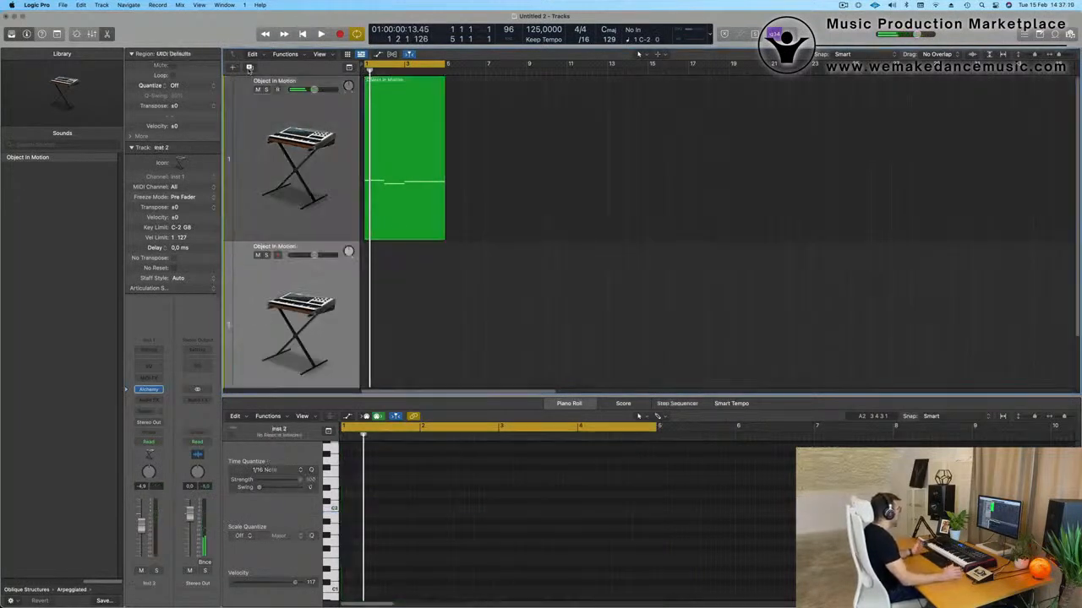
{"action": "scroll", "coordinate": [256, 306], "scroll_direction": "down", "scroll_amount": 1}
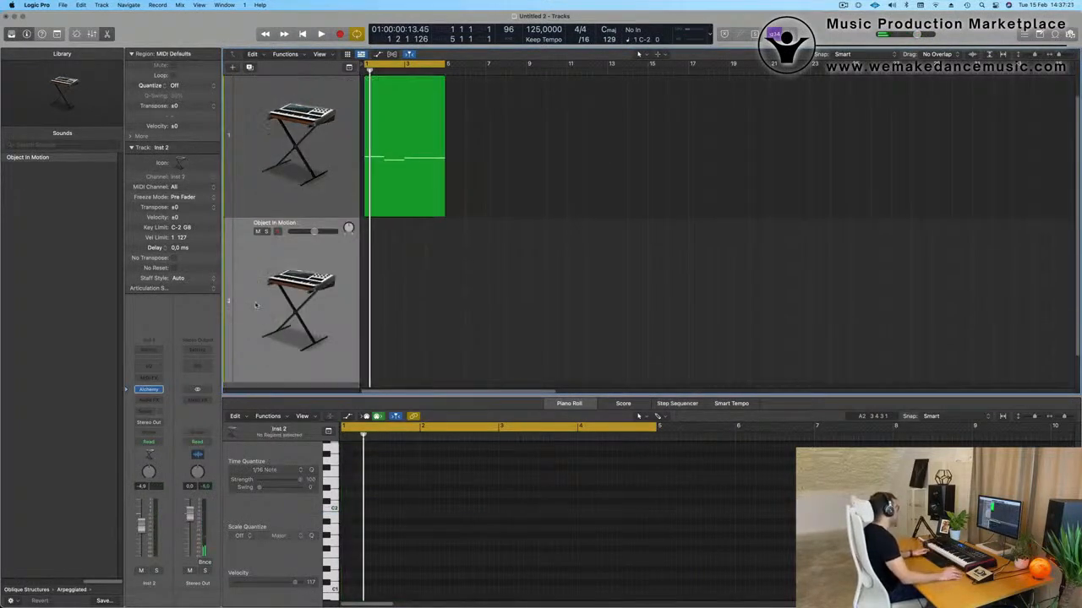
{"action": "left_click", "coordinate": [158, 390]}
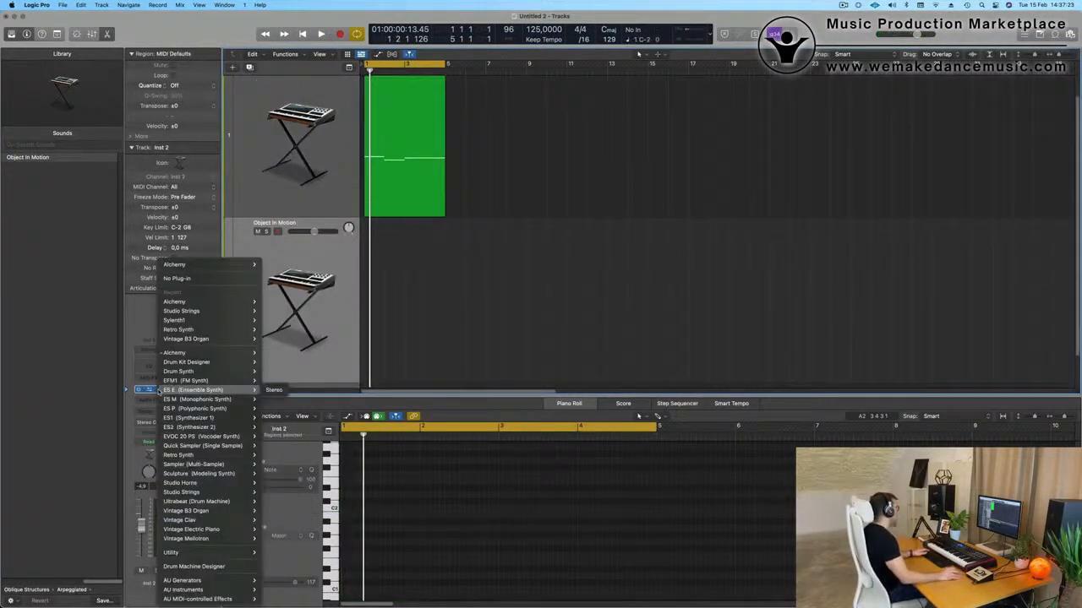
{"action": "left_click", "coordinate": [210, 568]}
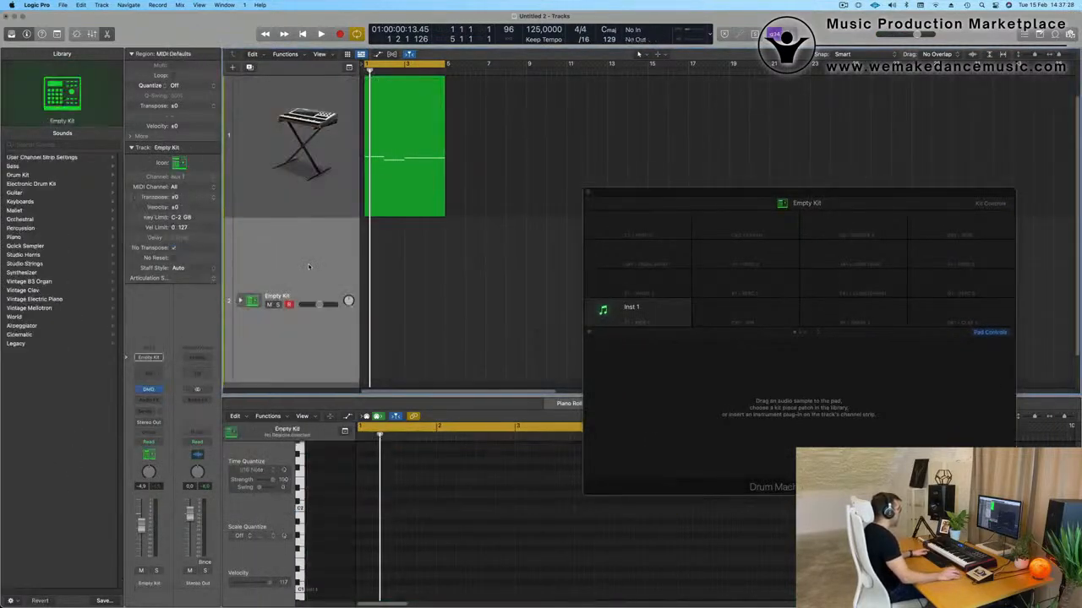
- Load the Radiant electronic drum kit into Drum Machine Designer and move its window off the track list
{"action": "key", "text": "space"}
{"action": "key", "text": "space"}
{"action": "left_click_drag", "start_coordinate": [856, 193], "coordinate": [667, 190]}
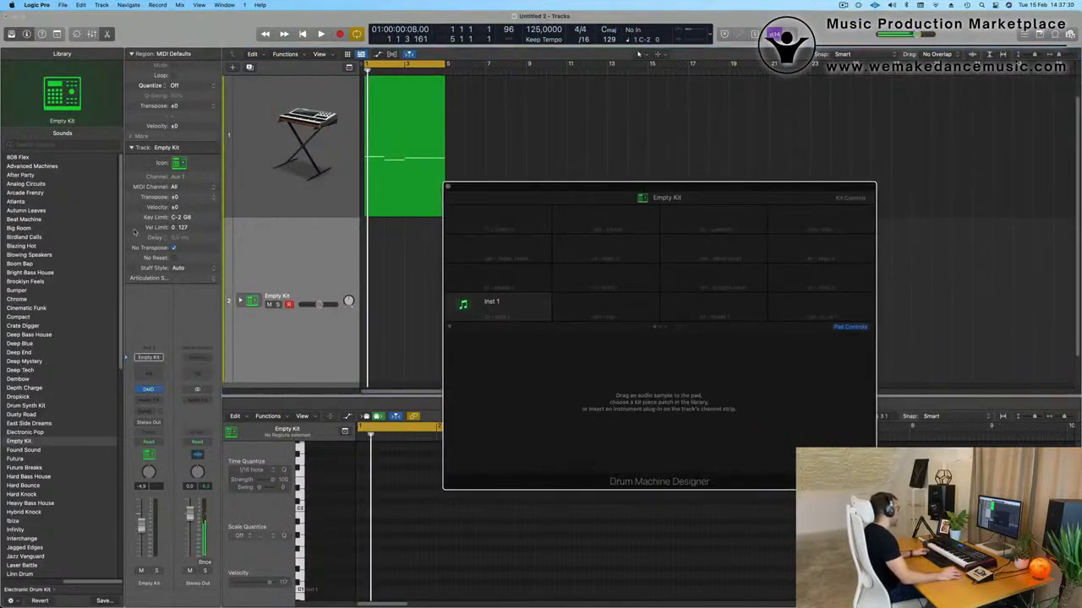
{"action": "scroll", "coordinate": [80, 335], "scroll_direction": "down", "scroll_amount": 5}
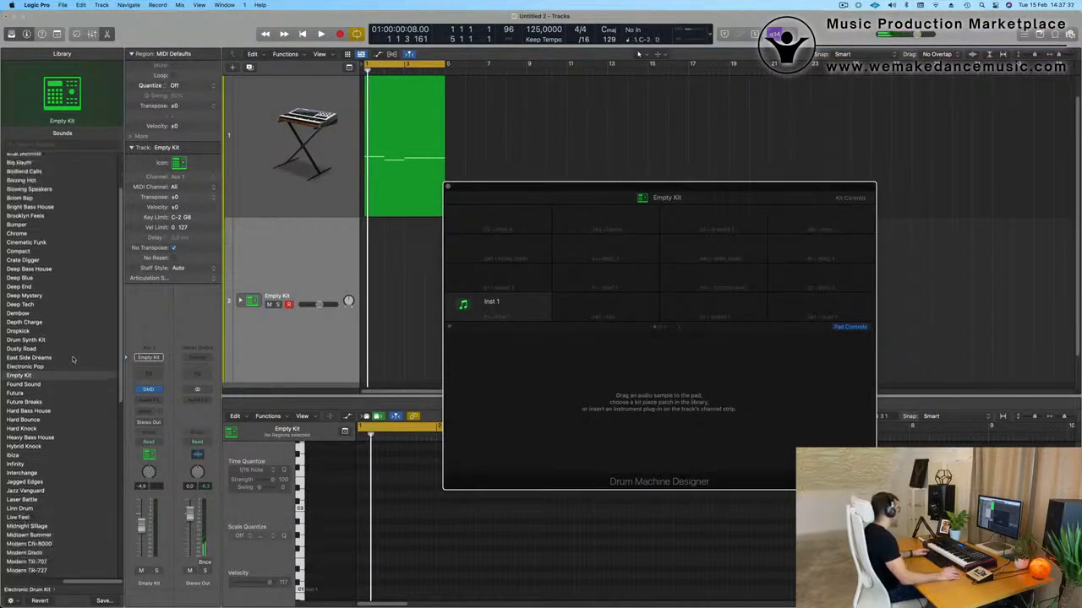
{"action": "scroll", "coordinate": [73, 360], "scroll_direction": "down", "scroll_amount": 5}
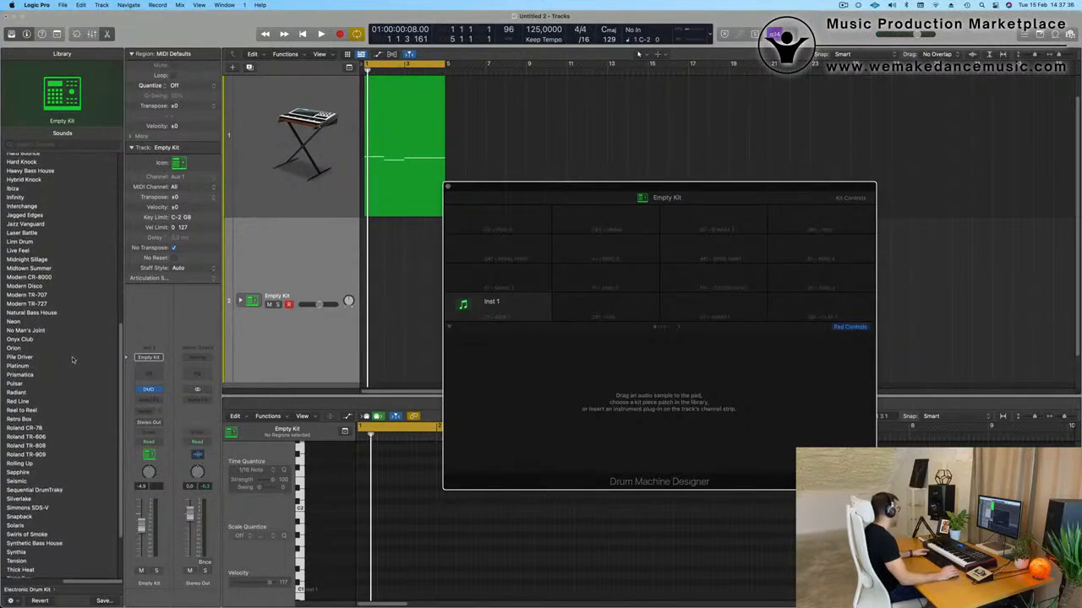
{"action": "scroll", "coordinate": [52, 363], "scroll_direction": "down", "scroll_amount": 1}
{"action": "left_click", "coordinate": [24, 384]}
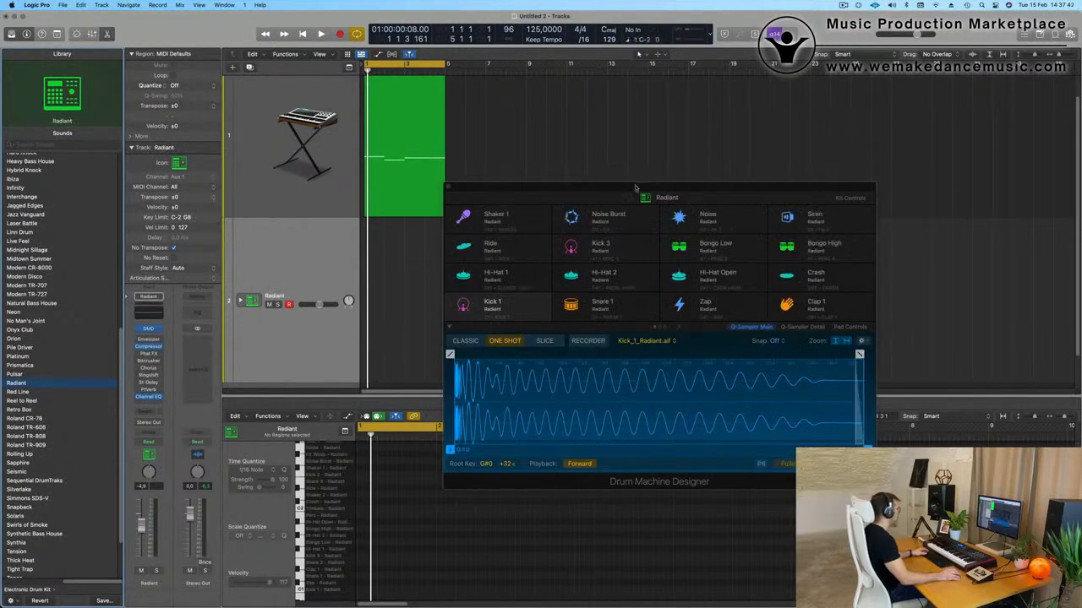
{"action": "left_click_drag", "start_coordinate": [629, 187], "coordinate": [665, 189]}
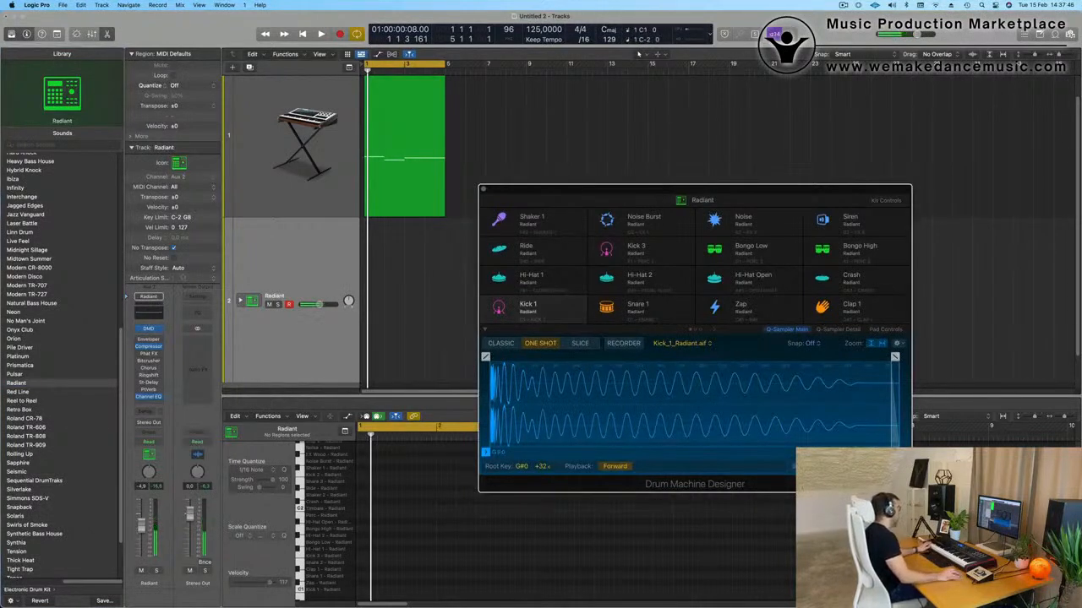
- Compare the Radiant kit's Kick 1 and Kick 2 subtracks and select Kick 1
{"action": "scroll", "coordinate": [326, 290], "scroll_direction": "down", "scroll_amount": 4}
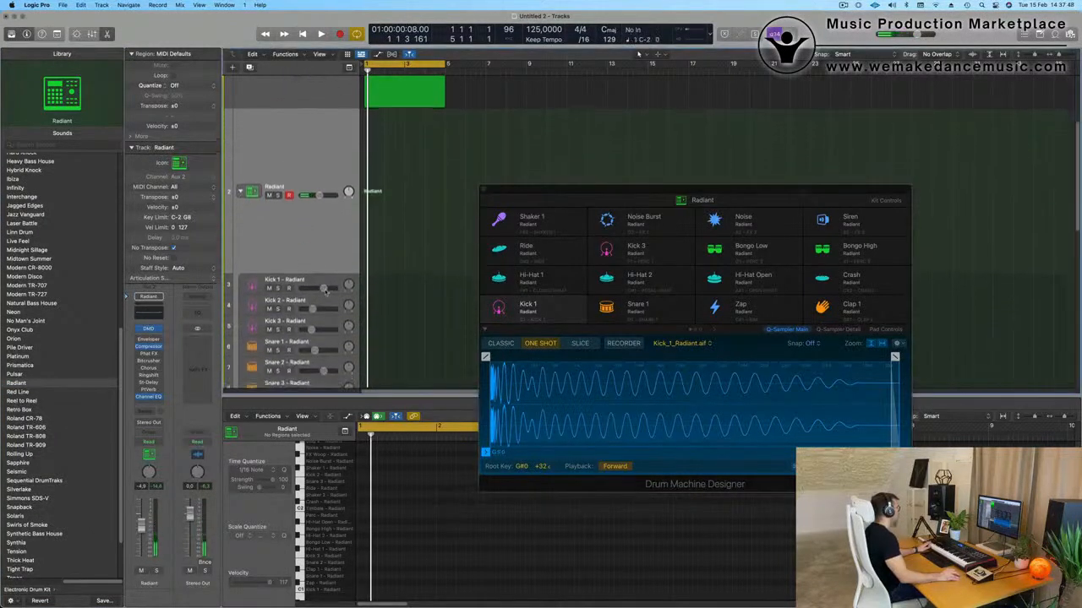
{"action": "left_click", "coordinate": [327, 280]}
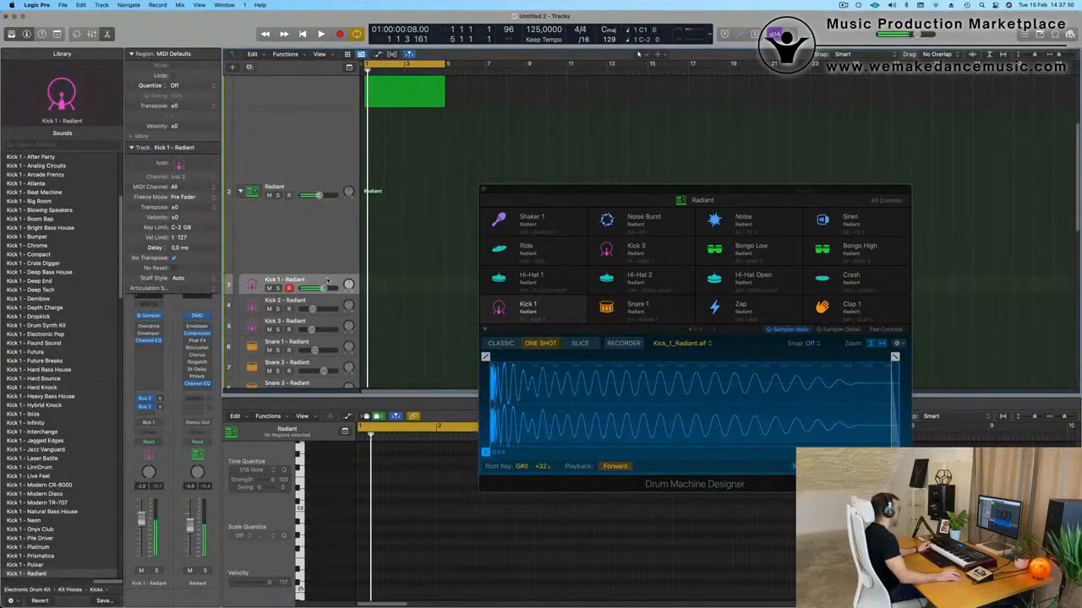
{"action": "left_click", "coordinate": [328, 302]}
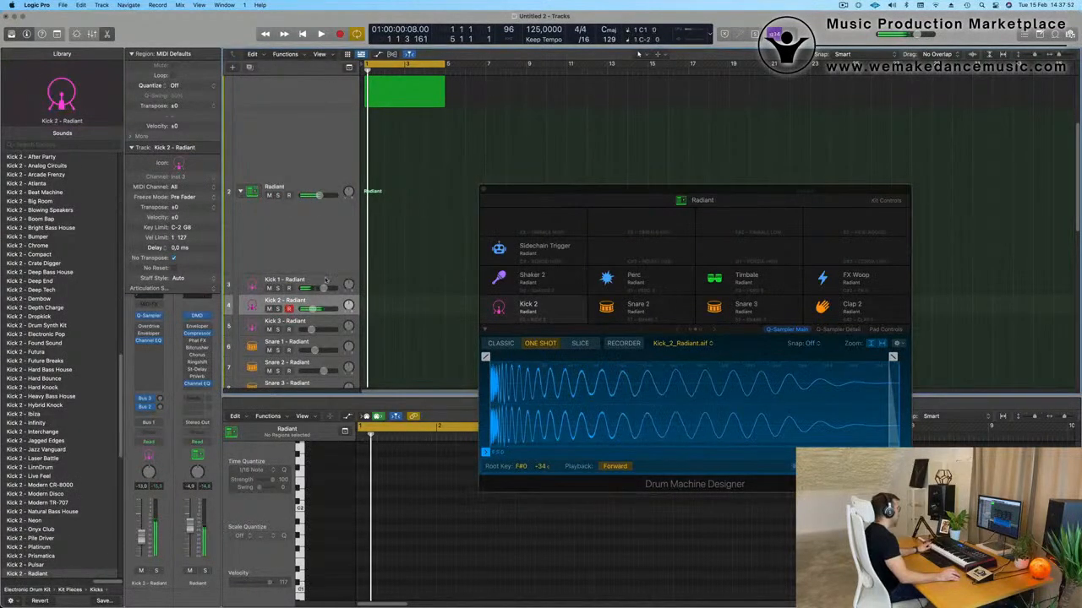
{"action": "left_click", "coordinate": [326, 280]}
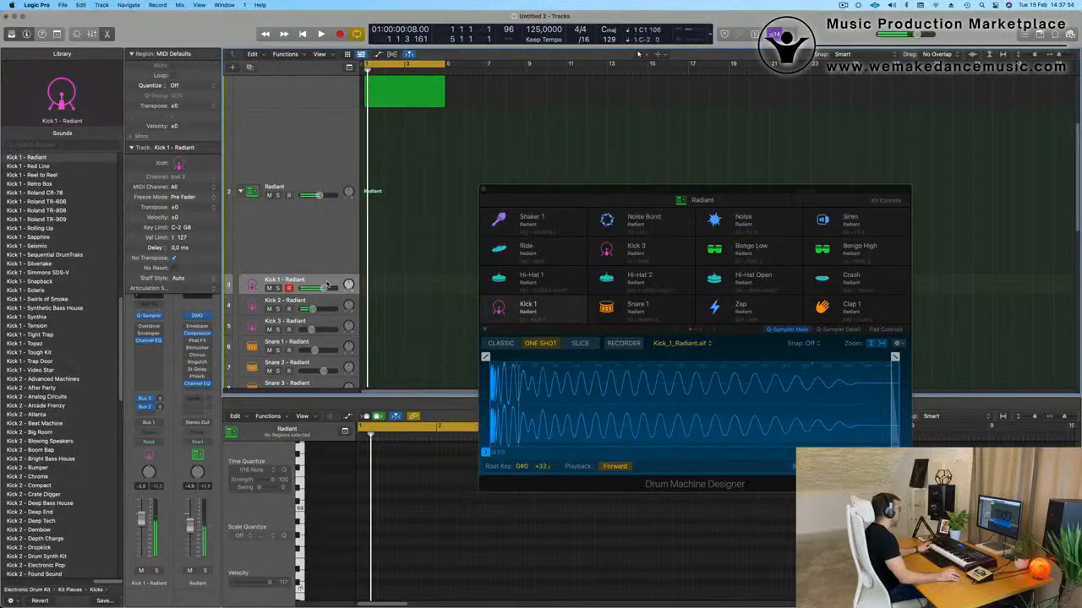
- Record a one-bar pattern of four kick hits on the Kick 1 track
{"action": "key", "text": "space"}
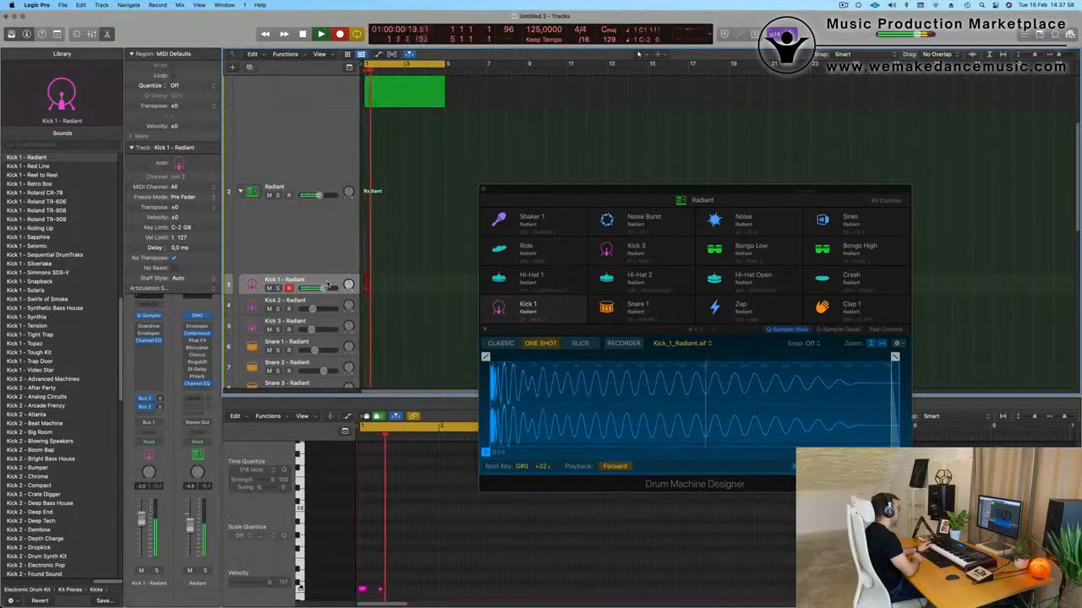
{"action": "key", "text": "space"}
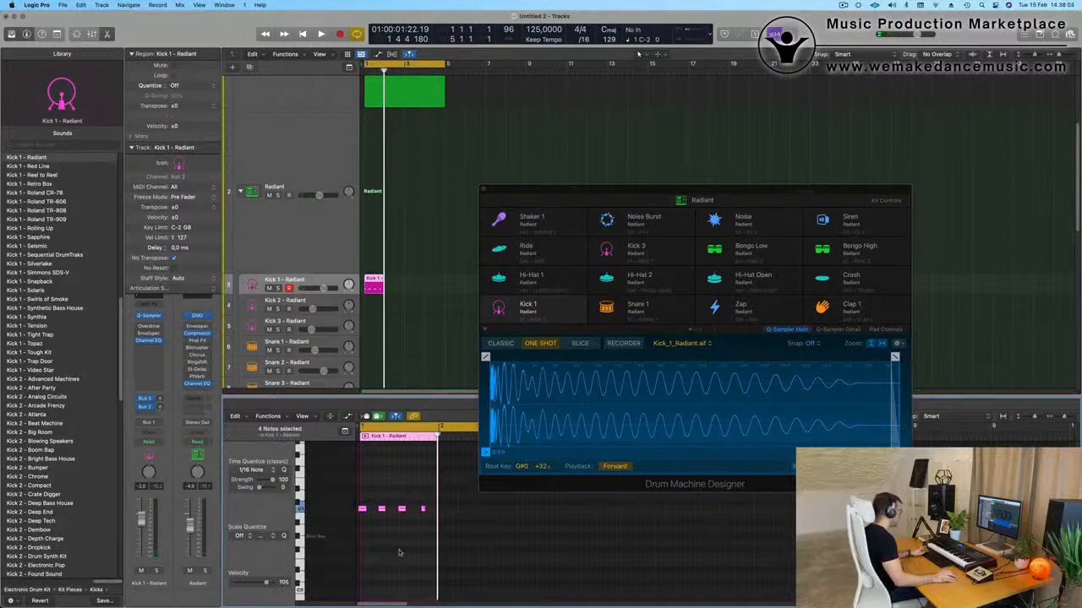
{"action": "key", "text": "space"}
- Replace the short fourth kick note with a copy of the third note on beat 4 in the Piano Roll
{"action": "key", "text": "super+Right"}
{"action": "key", "text": "super+Right"}
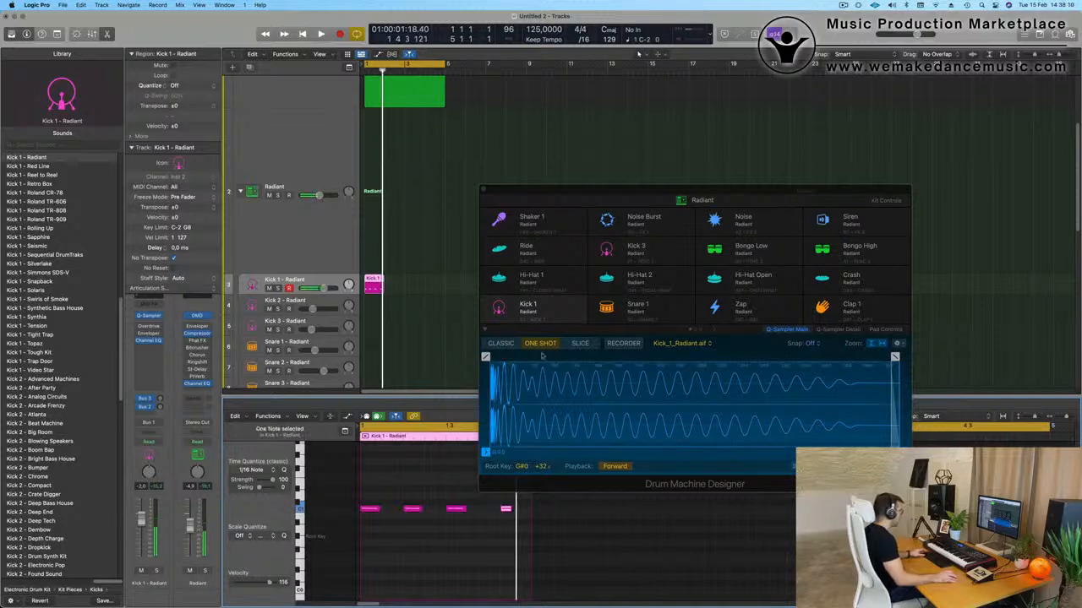
{"action": "left_click_drag", "start_coordinate": [600, 190], "coordinate": [769, 107]}
{"action": "left_click", "coordinate": [510, 514]}
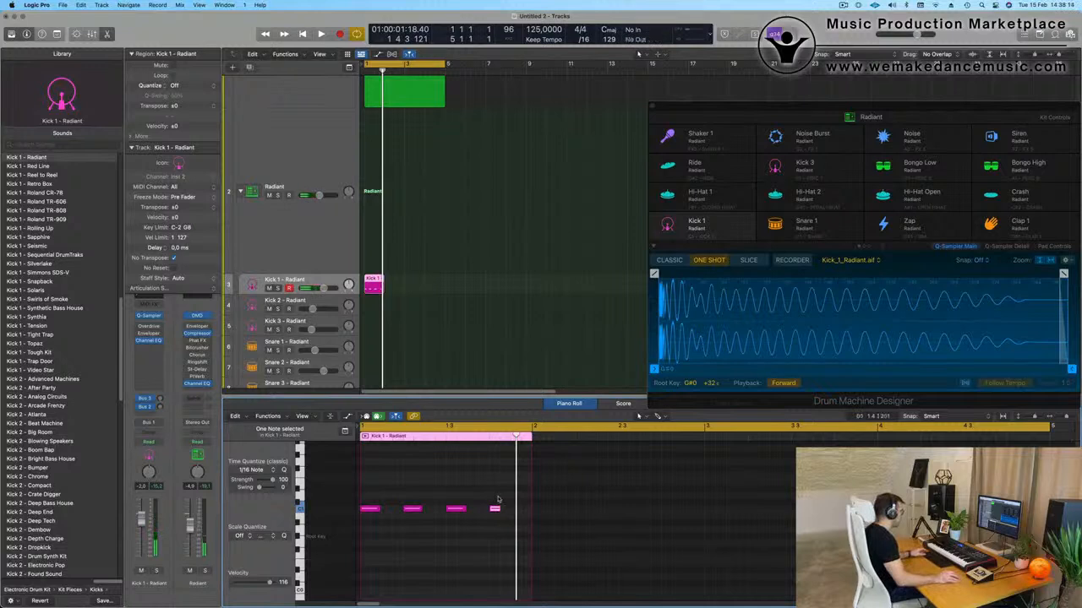
{"action": "left_click", "coordinate": [498, 499]}
{"action": "scroll", "coordinate": [493, 521], "scroll_direction": "up", "scroll_amount": 1}
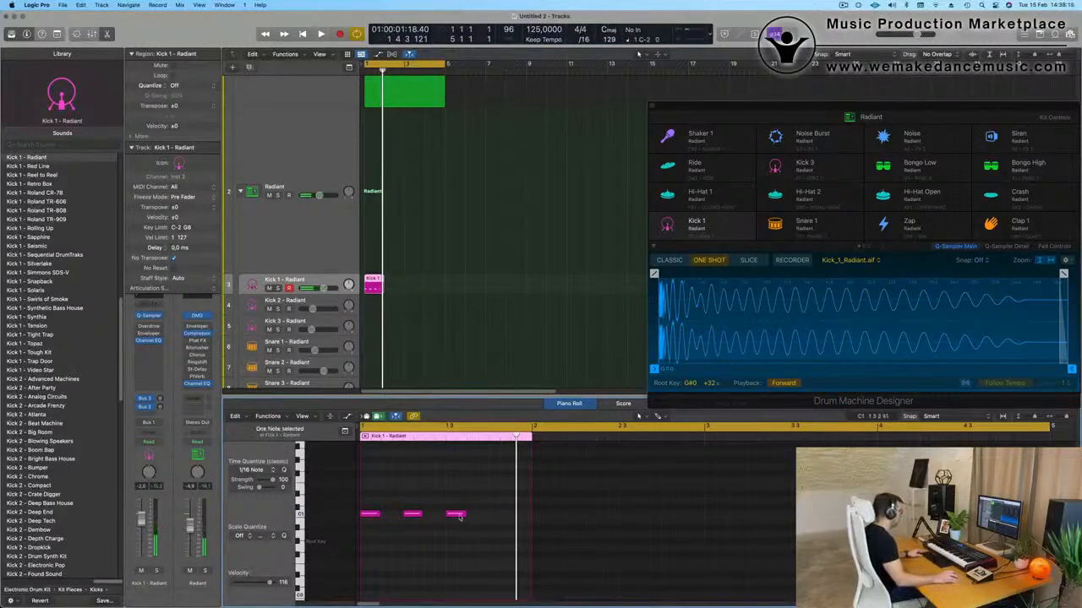
{"action": "left_click_drag", "start_coordinate": [465, 517], "coordinate": [498, 522]}
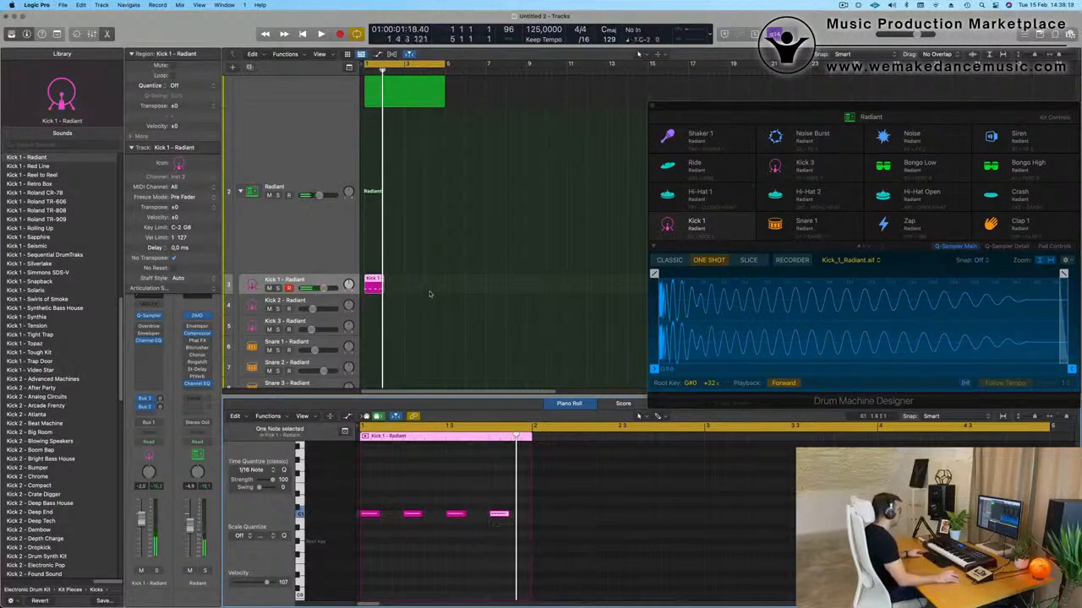
- Repeat the one-bar Kick 1 region three times to fill bars 1 to 4, and play the loop
{"action": "key", "text": "super+r"}
{"action": "key", "text": "super+r"}
{"action": "key", "text": "super+r"}
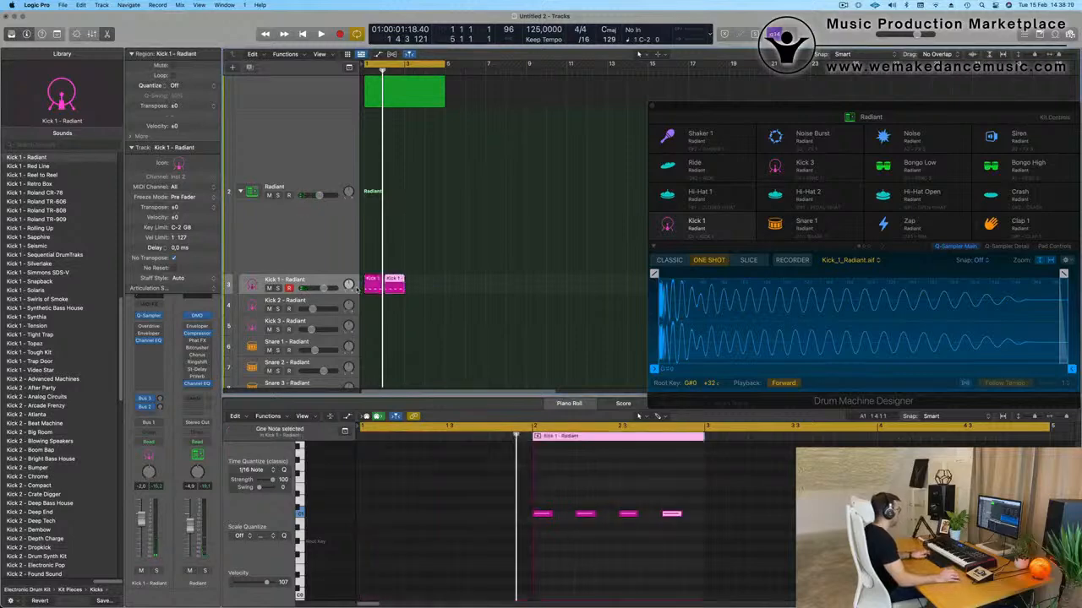
{"action": "key", "text": "space"}
{"action": "left_click", "coordinate": [315, 284]}
{"action": "key", "text": "space"}
{"action": "key", "text": "space"}
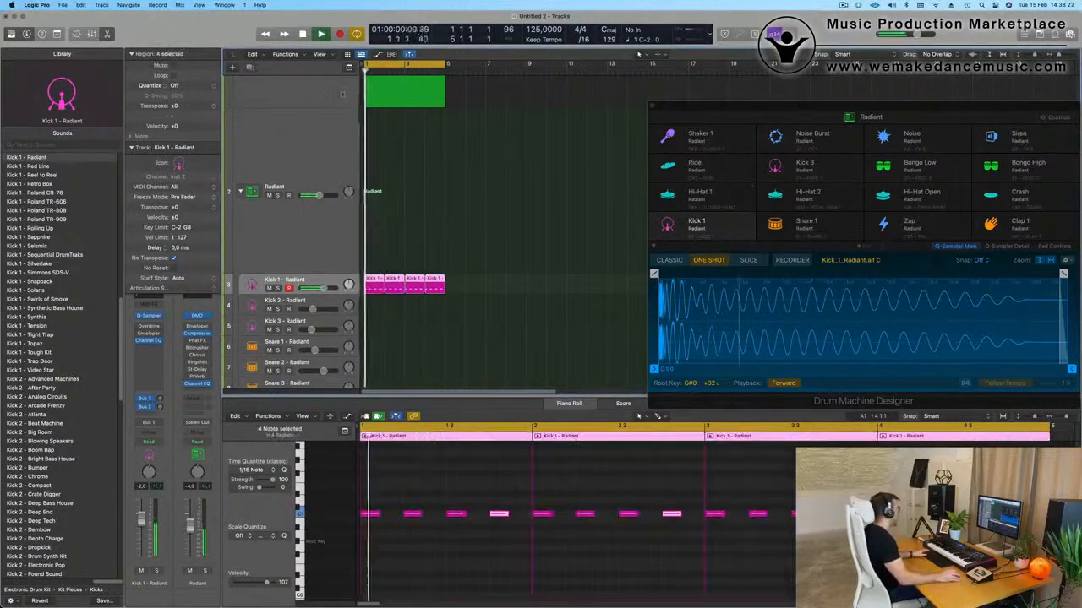
- Lower the Object In Motion track's volume while the loop plays with the kick
{"action": "scroll", "coordinate": [296, 254], "scroll_direction": "up", "scroll_amount": 5}
{"action": "left_click", "coordinate": [247, 215]}
{"action": "key", "text": "space"}
{"action": "key", "text": "space"}
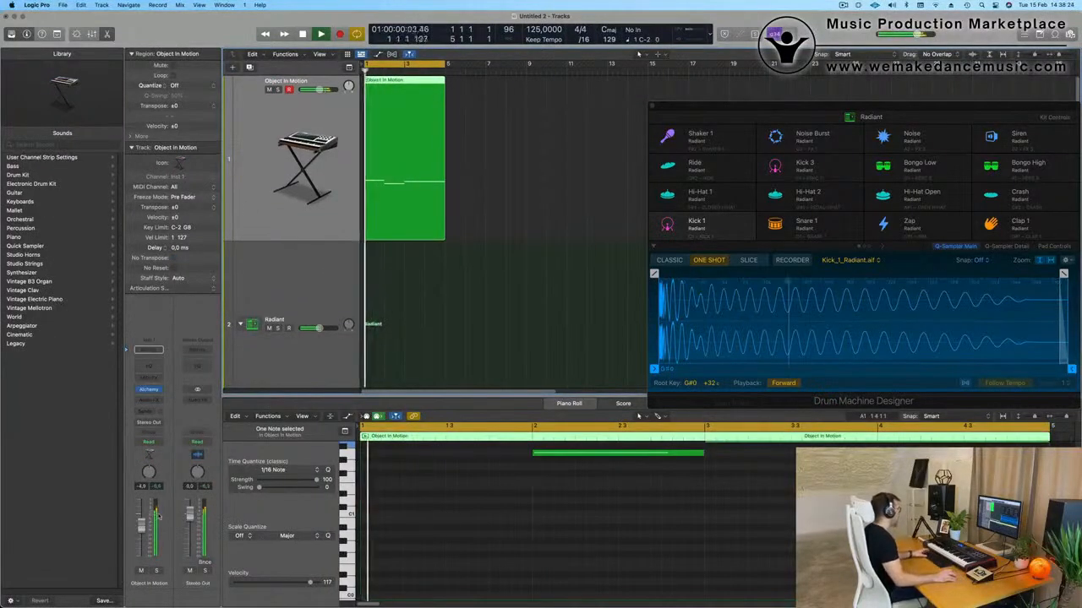
{"action": "scroll", "coordinate": [414, 318], "scroll_direction": "down", "scroll_amount": 1}
{"action": "scroll", "coordinate": [414, 318], "scroll_direction": "down", "scroll_amount": 4}
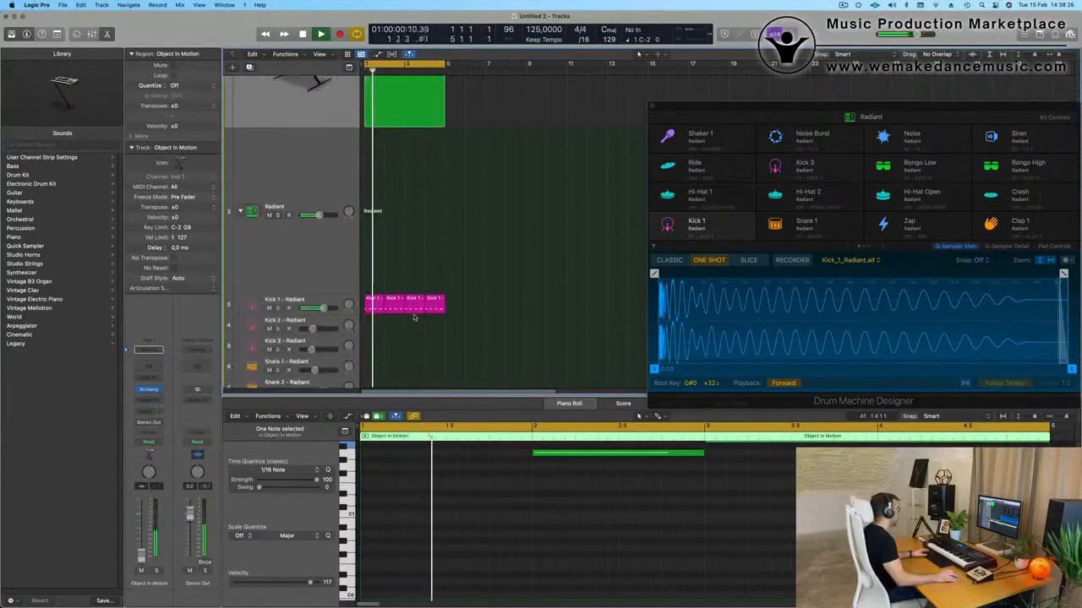
- Audition the Deep End, Dembow, Hard Bass House, Hard Knock and Heavy Bass House kicks on the Kick 1 track, and load Kick 1 - Ibiza
{"action": "left_click", "coordinate": [311, 299]}
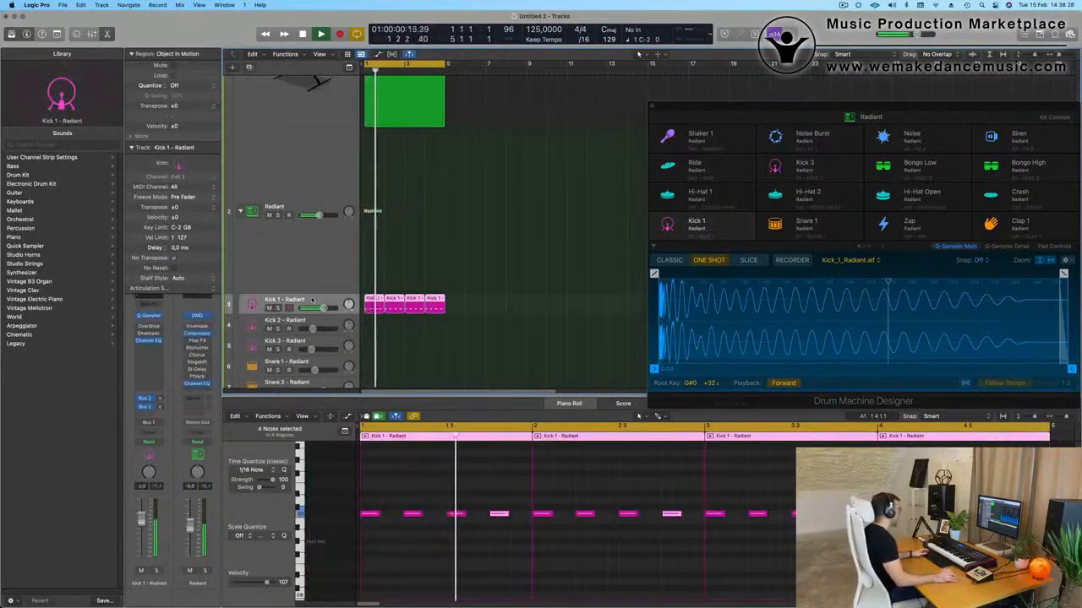
{"action": "left_click", "coordinate": [31, 291]}
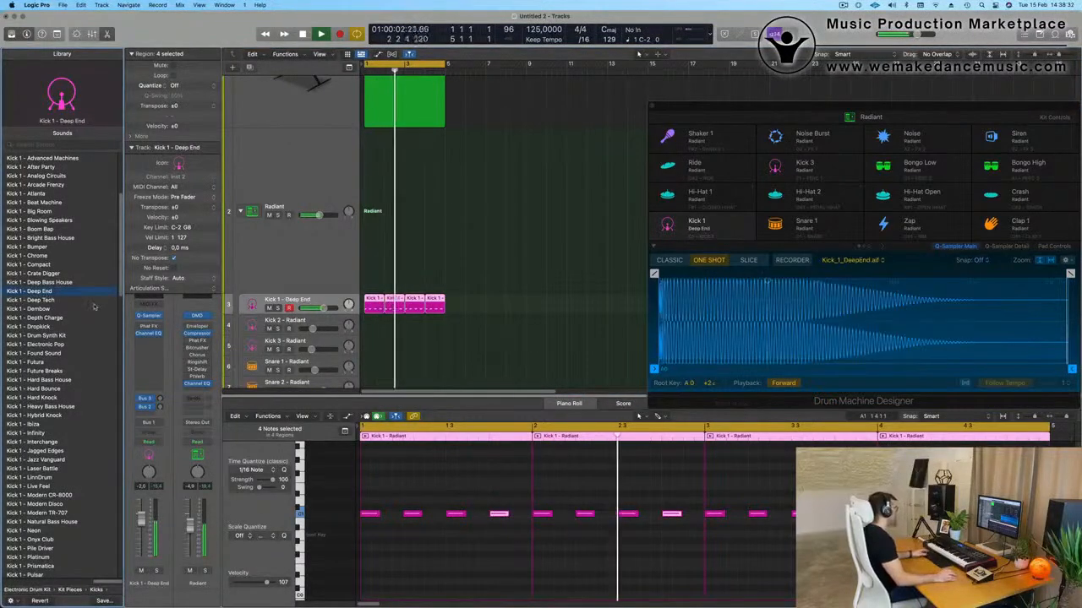
{"action": "scroll", "coordinate": [95, 308], "scroll_direction": "down", "scroll_amount": 2}
{"action": "left_click", "coordinate": [38, 270]}
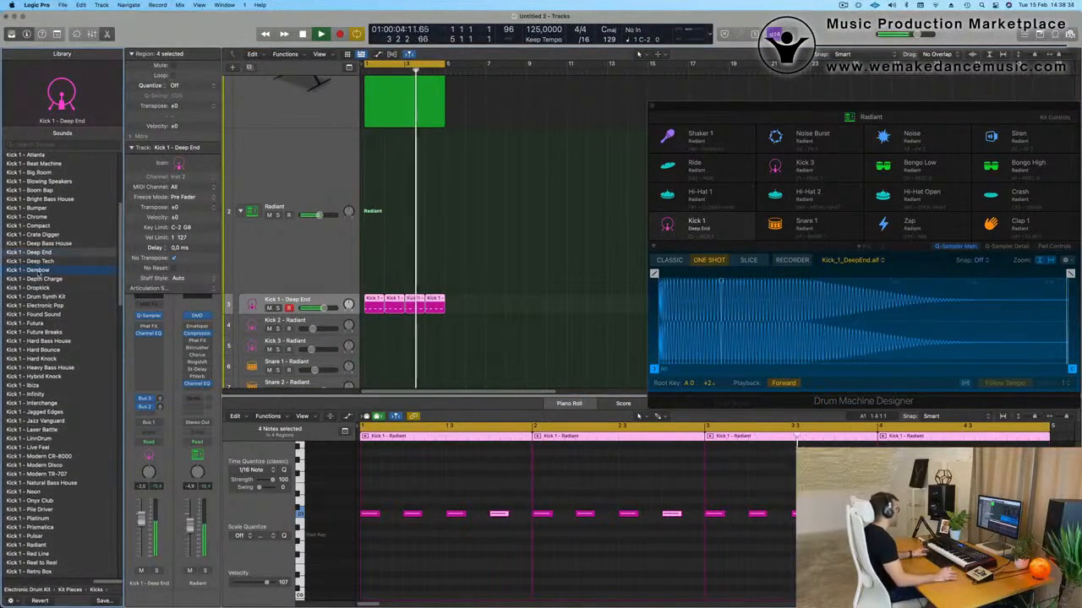
{"action": "scroll", "coordinate": [79, 240], "scroll_direction": "up", "scroll_amount": 2}
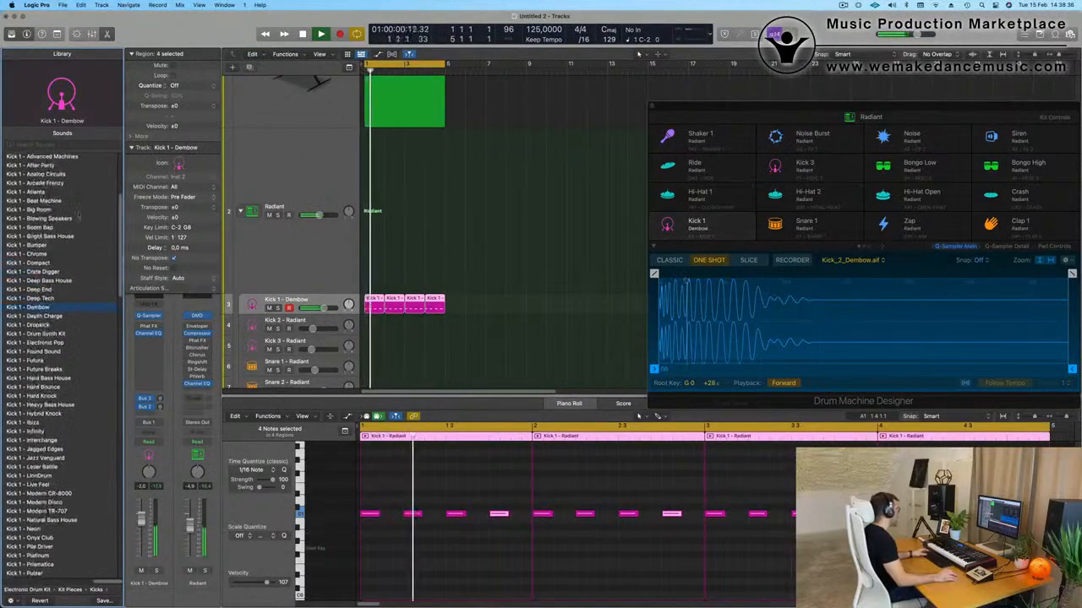
{"action": "scroll", "coordinate": [59, 278], "scroll_direction": "down", "scroll_amount": 2}
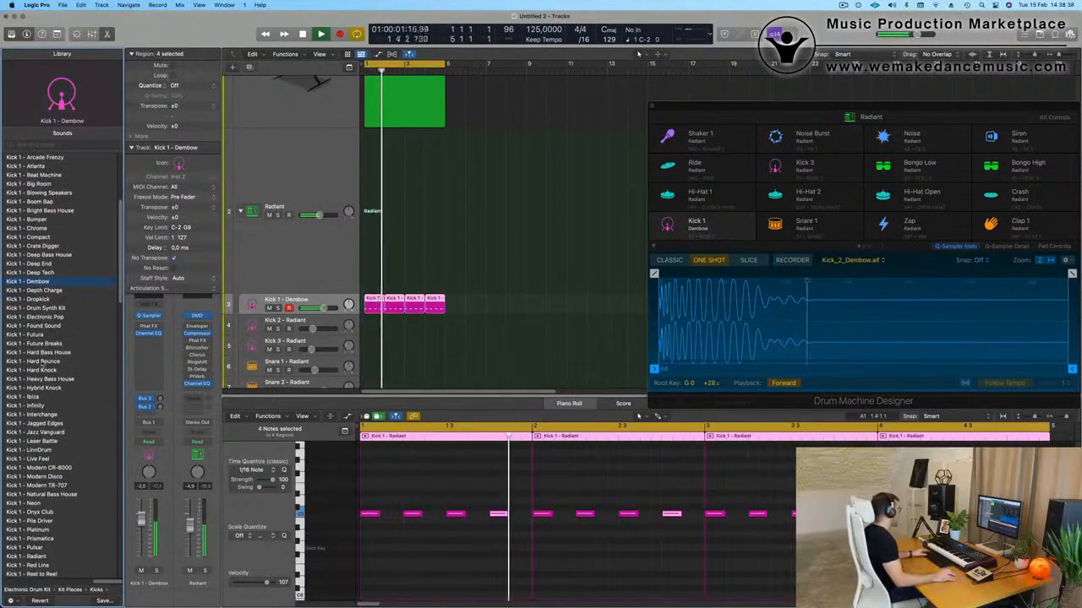
{"action": "left_click", "coordinate": [44, 352]}
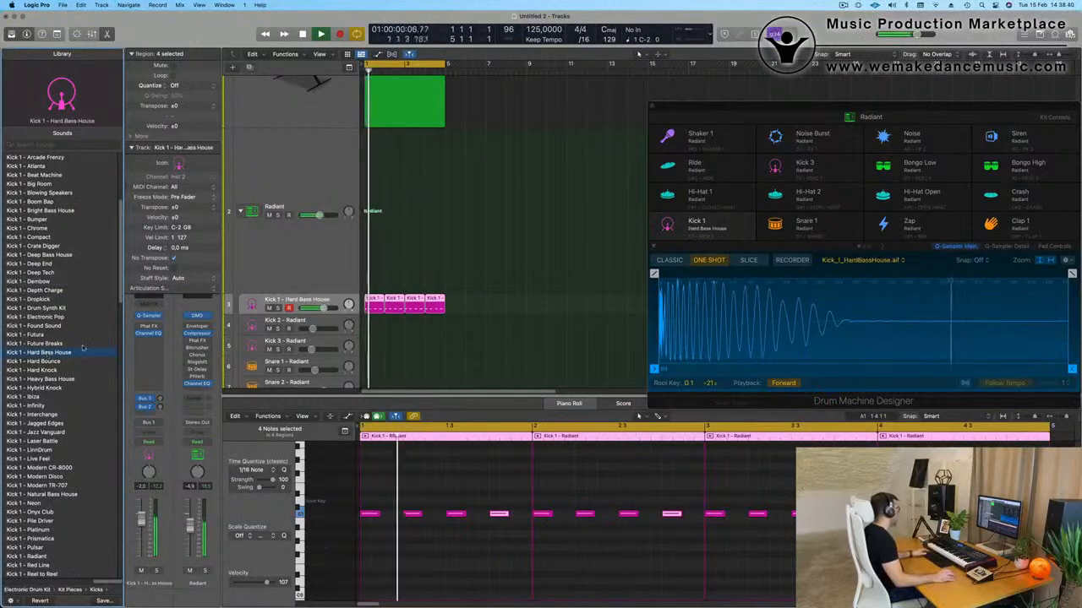
{"action": "left_click", "coordinate": [57, 371]}
{"action": "scroll", "coordinate": [51, 363], "scroll_direction": "down", "scroll_amount": 2}
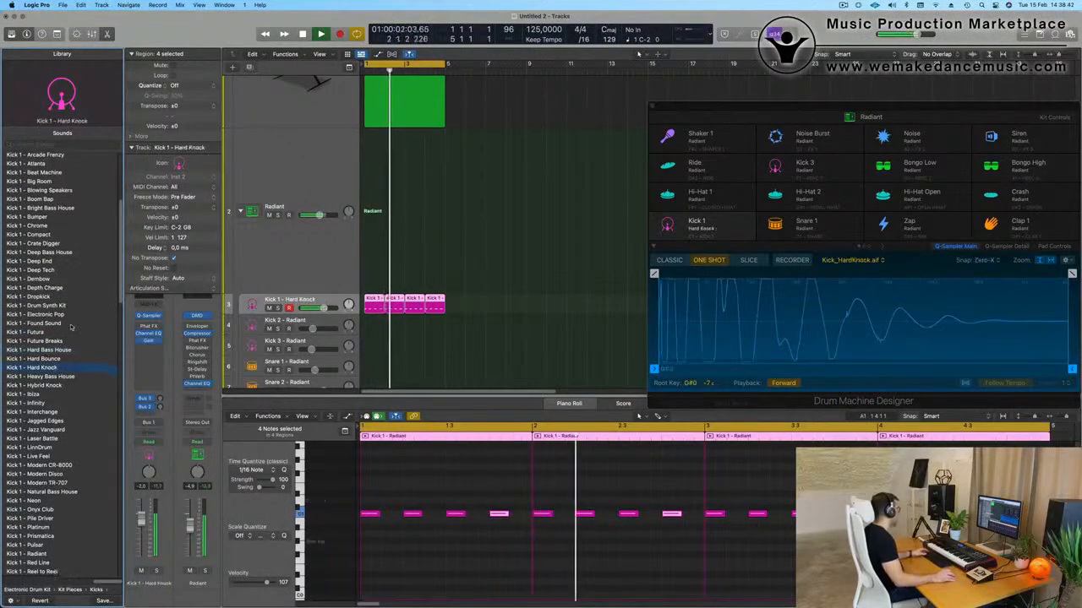
{"action": "key", "text": "Down"}
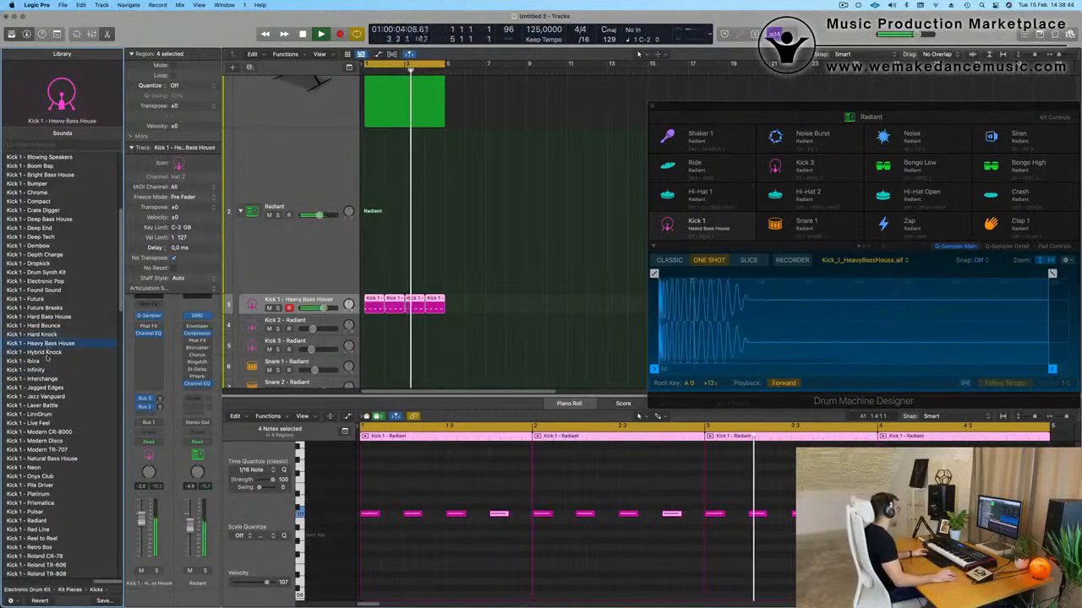
{"action": "key", "text": "Down"}
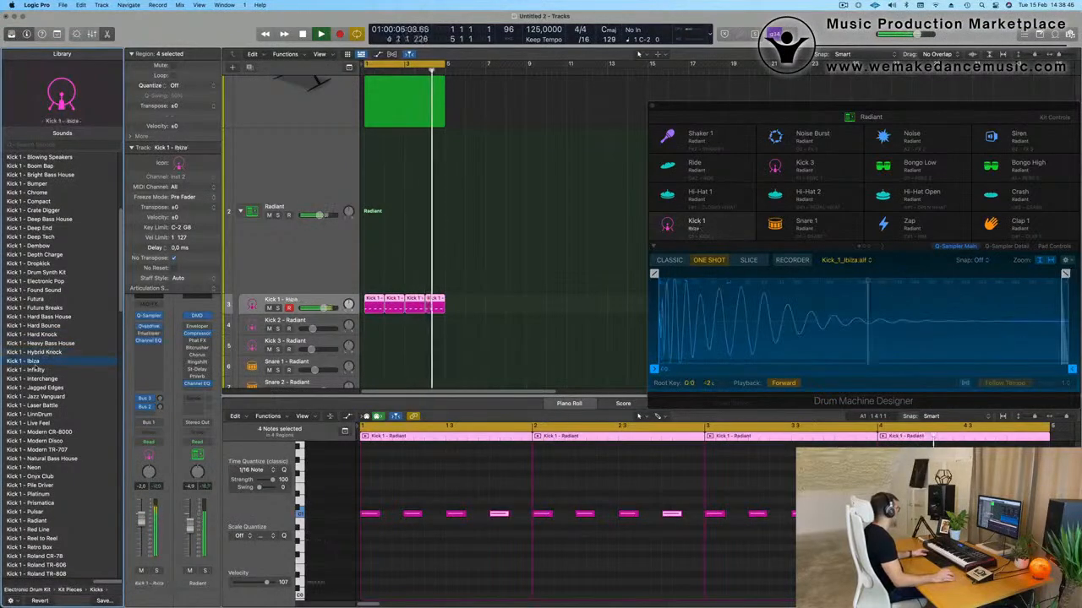
- Transpose all kick notes in the four regions down one octave to C0
{"action": "left_click", "coordinate": [442, 539]}
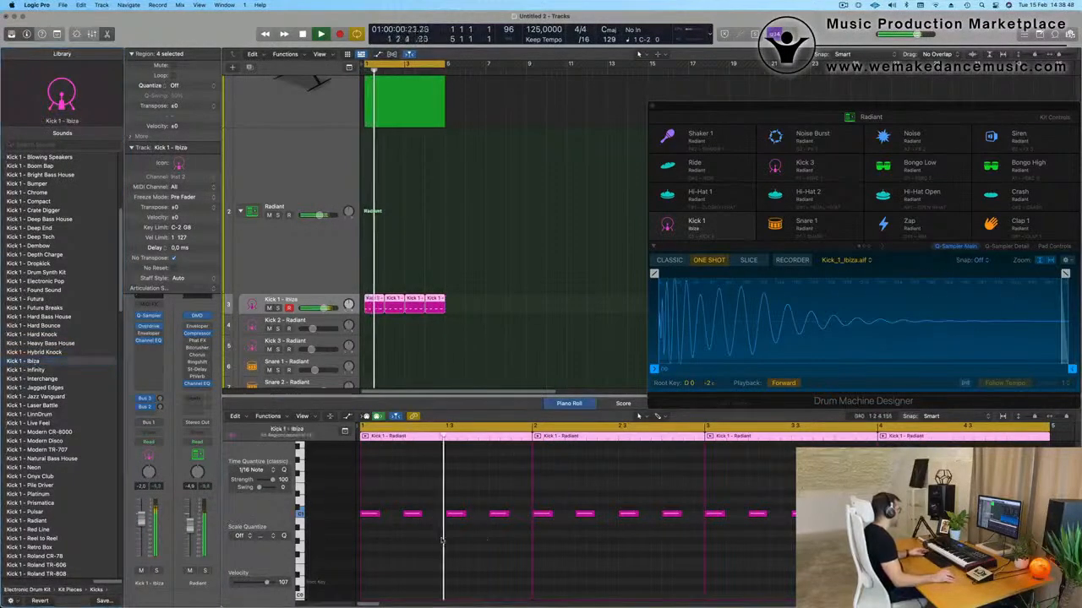
{"action": "key", "text": "super+a"}
{"action": "key", "text": "shift+alt+Down"}
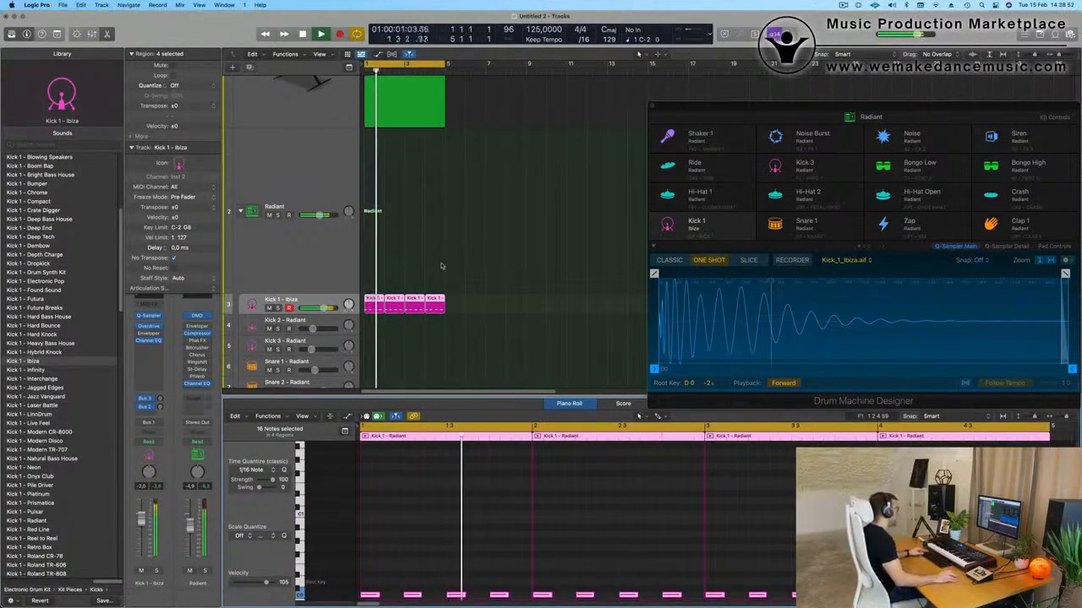
- Lower the Kick 1 - Ibiza track's volume while the loop plays
{"action": "scroll", "coordinate": [442, 266], "scroll_direction": "down", "scroll_amount": 1}
{"action": "key", "text": "space"}
{"action": "key", "text": "space"}
{"action": "left_click", "coordinate": [145, 513]}
{"action": "key", "text": "space"}
{"action": "key", "text": "space"}
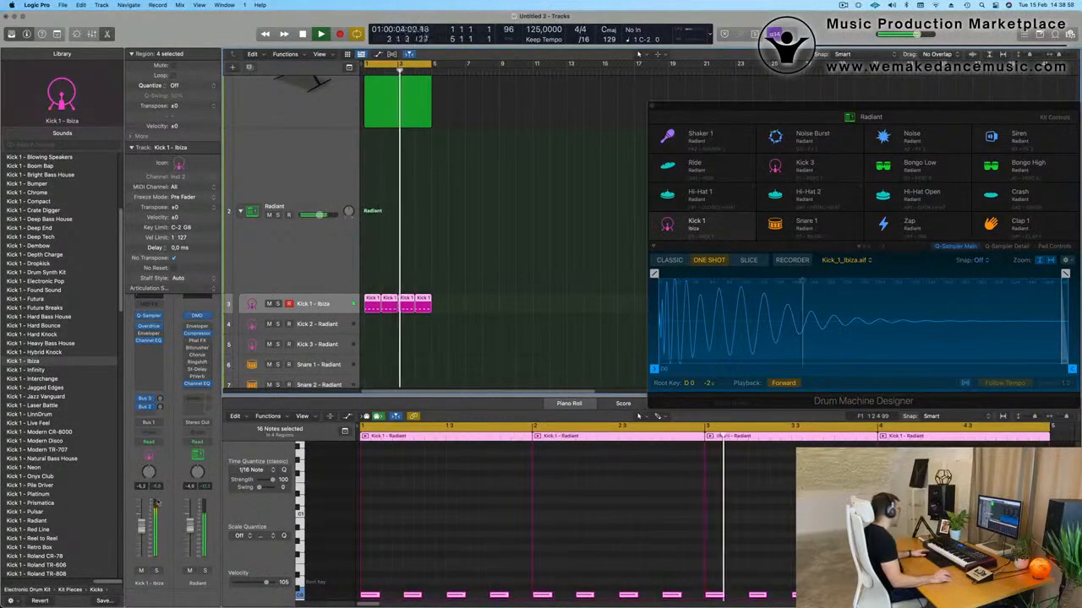
- Insert a Channel EQ and a Compressor on the Object In Motion track
{"action": "scroll", "coordinate": [443, 135], "scroll_direction": "up", "scroll_amount": 3}
{"action": "left_click", "coordinate": [287, 133]}
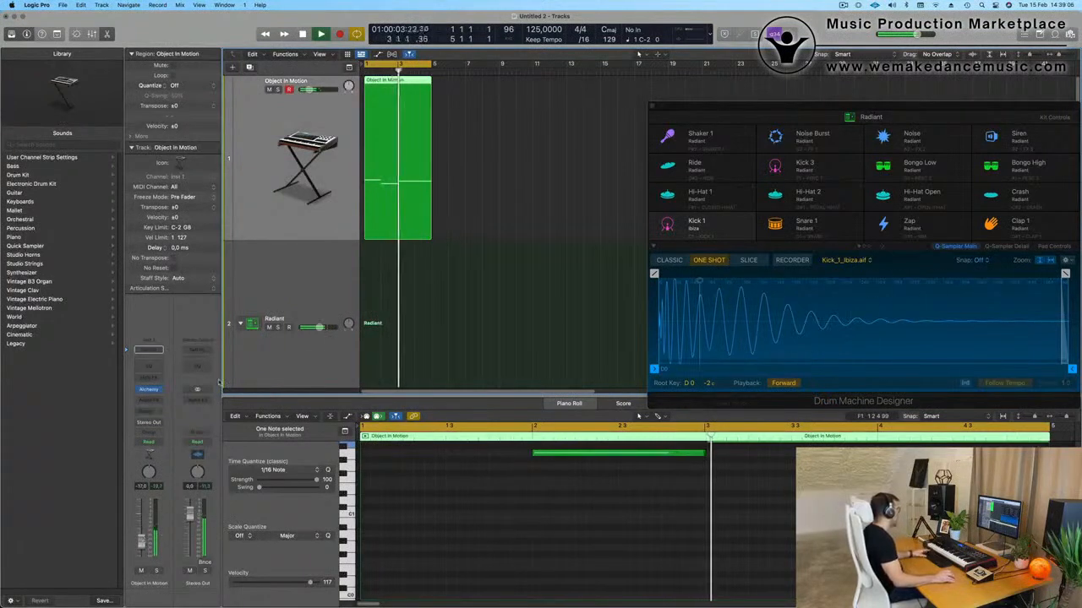
{"action": "left_click", "coordinate": [154, 379]}
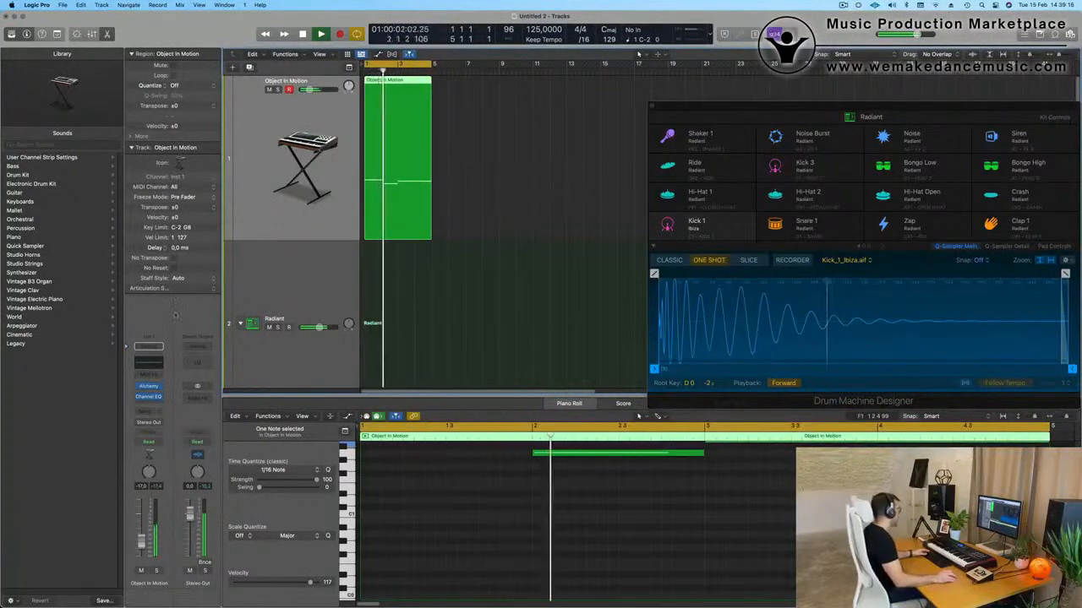
{"action": "left_click", "coordinate": [148, 398]}
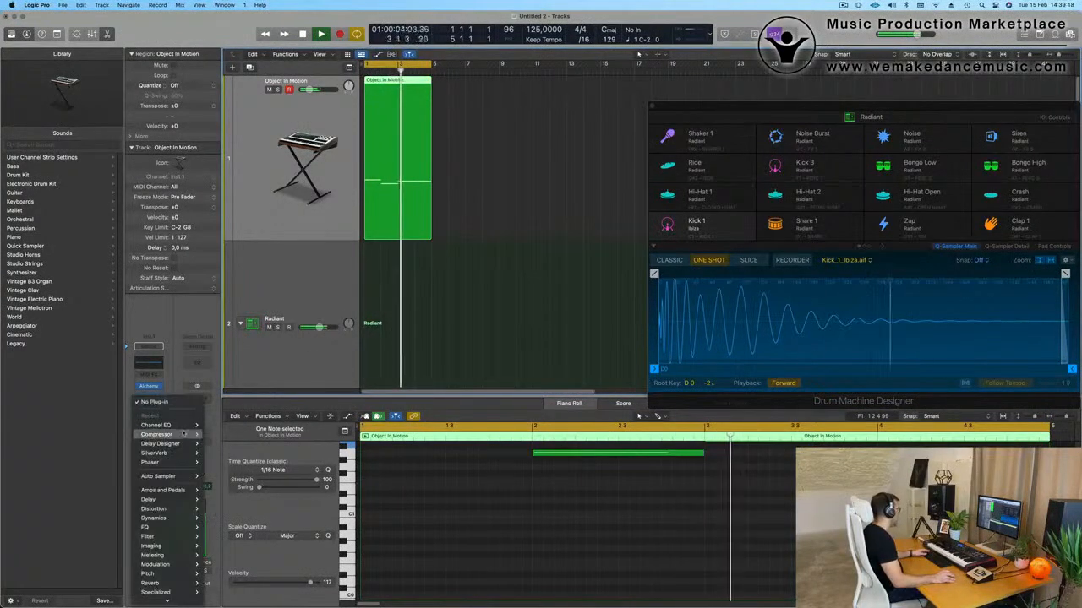
{"action": "mouse_move", "coordinate": [182, 433]}
{"action": "left_click", "coordinate": [222, 435]}
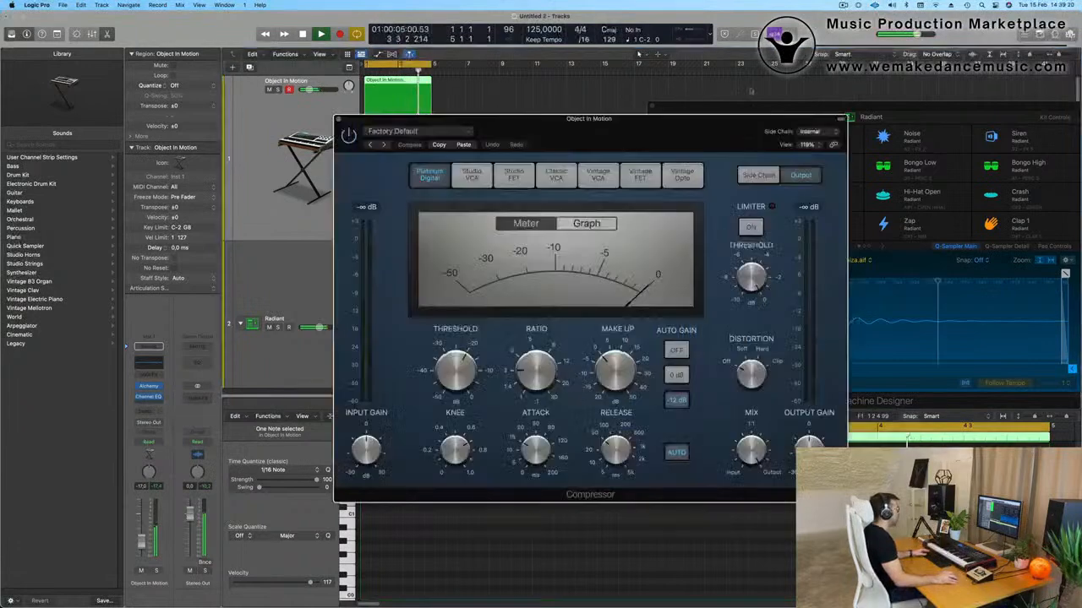
- Side-chain the Object In Motion Compressor to Kick 1 - Ibiza (Inst 2), lower its ratio and set the attack to 0 ms
{"action": "left_click", "coordinate": [813, 133]}
{"action": "mouse_move", "coordinate": [835, 147]}
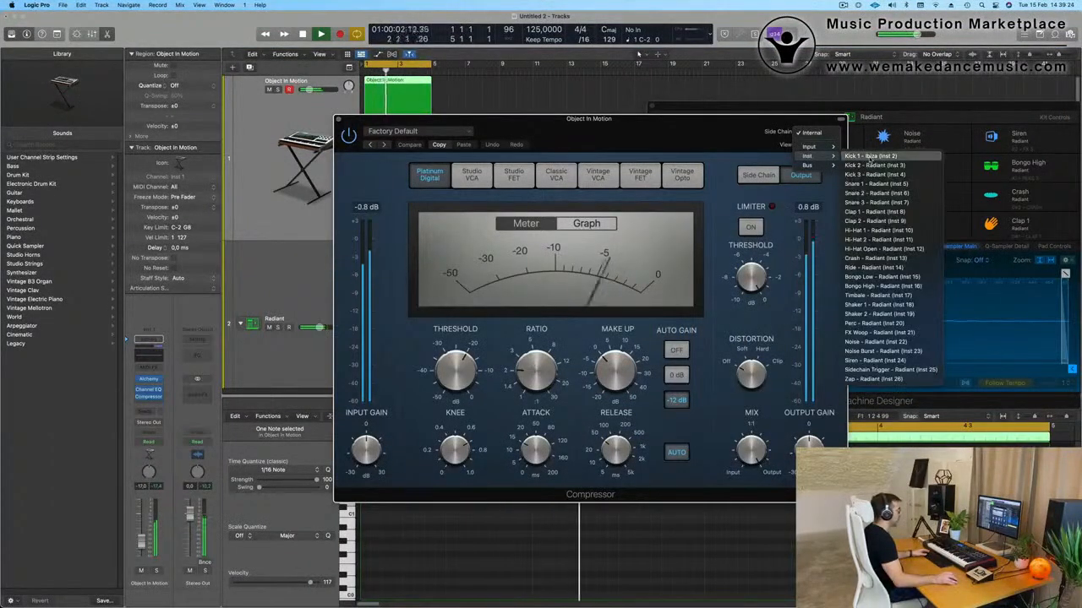
{"action": "left_click", "coordinate": [858, 156]}
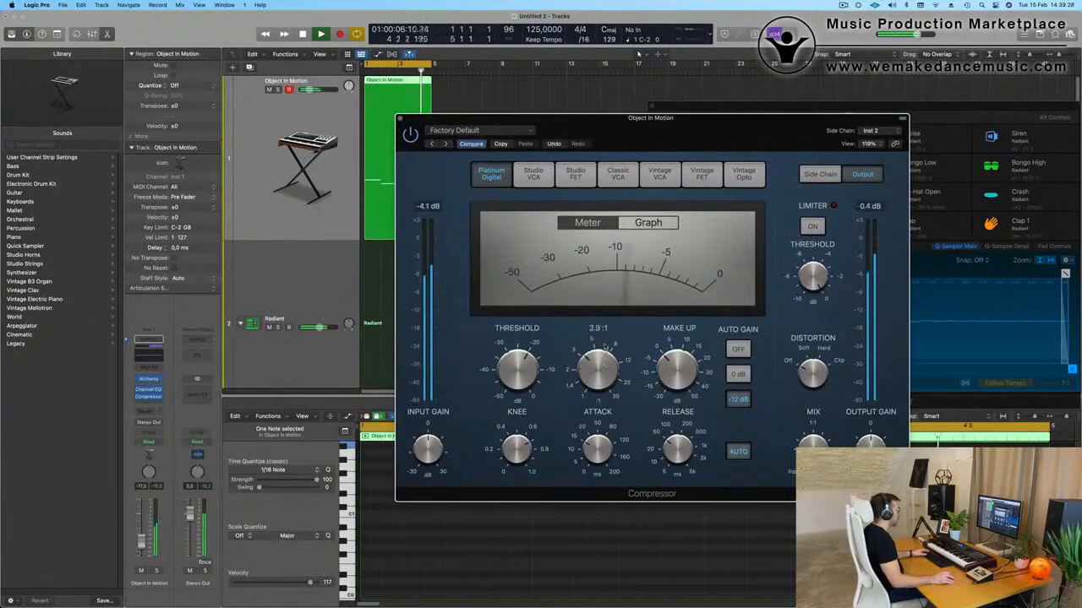
{"action": "key", "text": "space"}
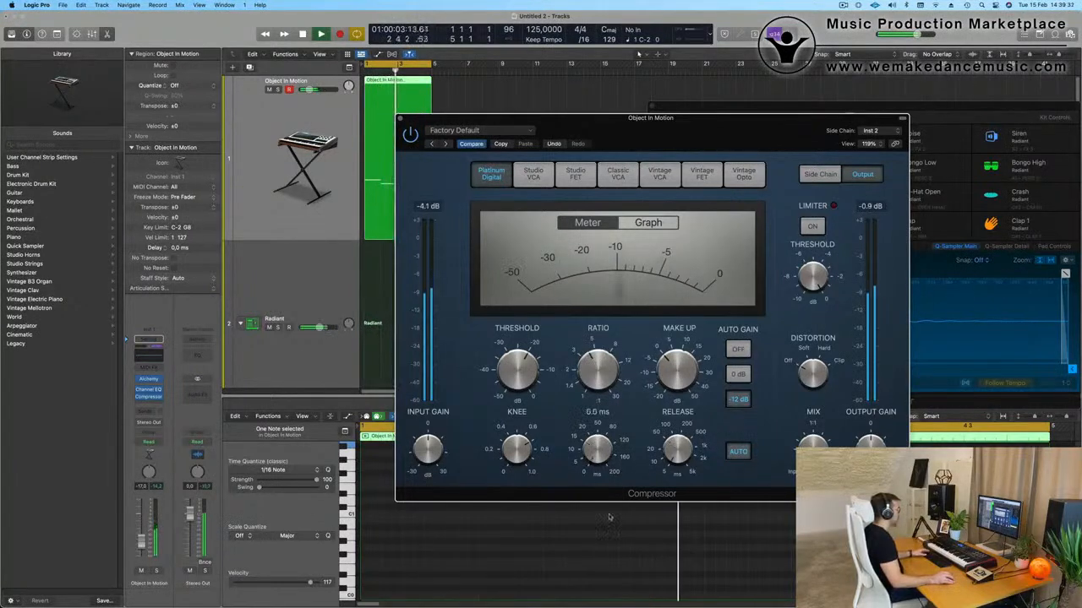
- Turn off the Compressor's auto gain, raise the Object In Motion track's volume, and close the Compressor
{"action": "key", "text": "Return"}
{"action": "left_click", "coordinate": [738, 350]}
{"action": "key", "text": "Return"}
{"action": "key", "text": "Return"}
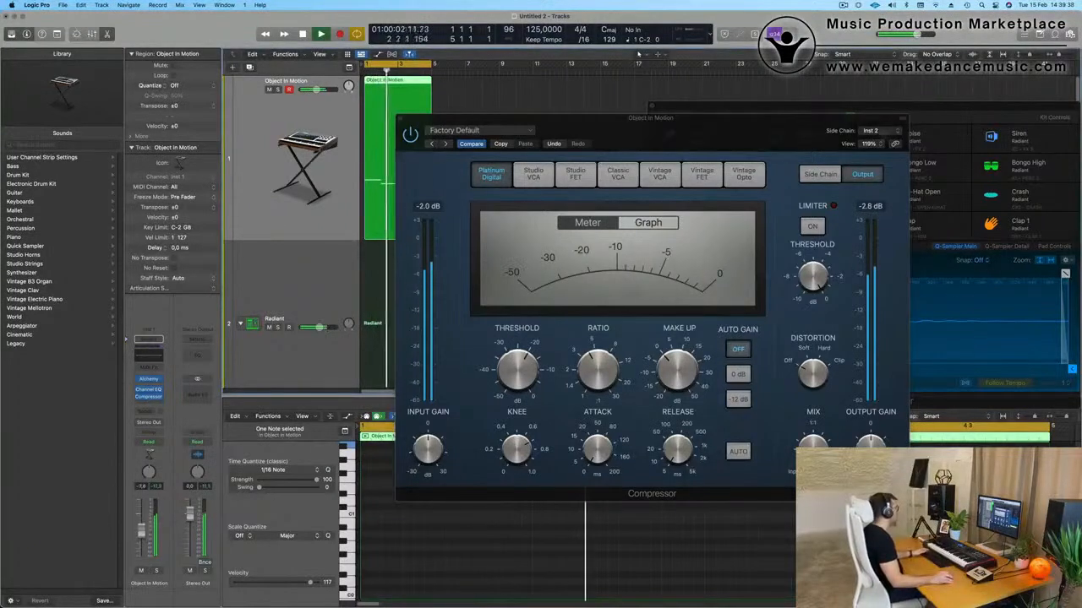
{"action": "left_click", "coordinate": [403, 120]}
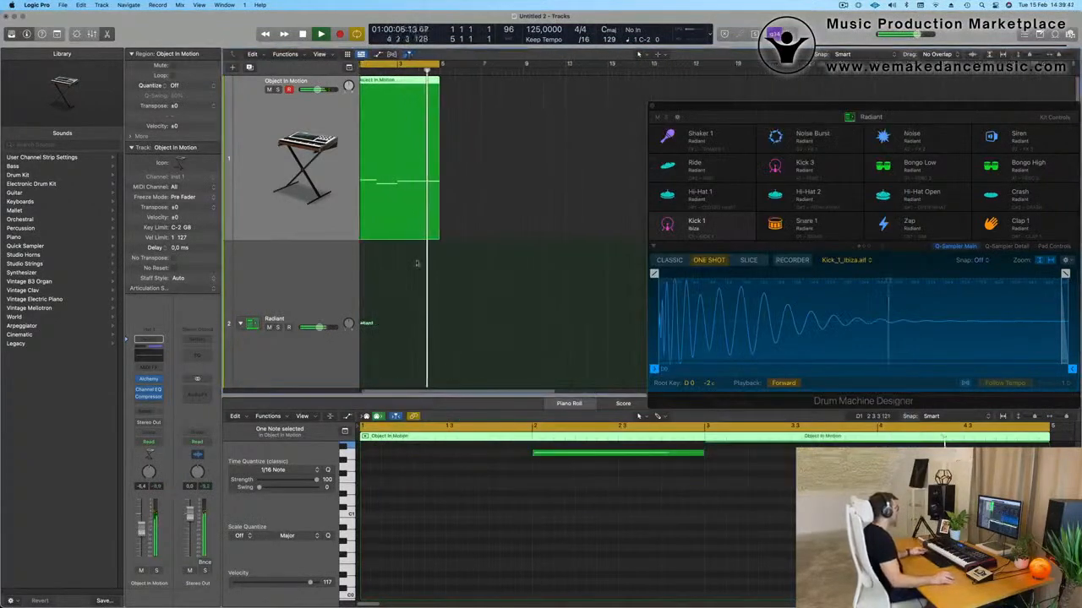
- Copy the last Kick 1 region to bar 1 of the Hi-Hat 1 - Radiant track
{"action": "scroll", "coordinate": [410, 285], "scroll_direction": "down", "scroll_amount": 5}
{"action": "scroll", "coordinate": [475, 304], "scroll_direction": "down", "scroll_amount": 3}
{"action": "key", "text": "space"}
{"action": "scroll", "coordinate": [425, 247], "scroll_direction": "left", "scroll_amount": 2}
{"action": "left_click", "coordinate": [399, 205]}
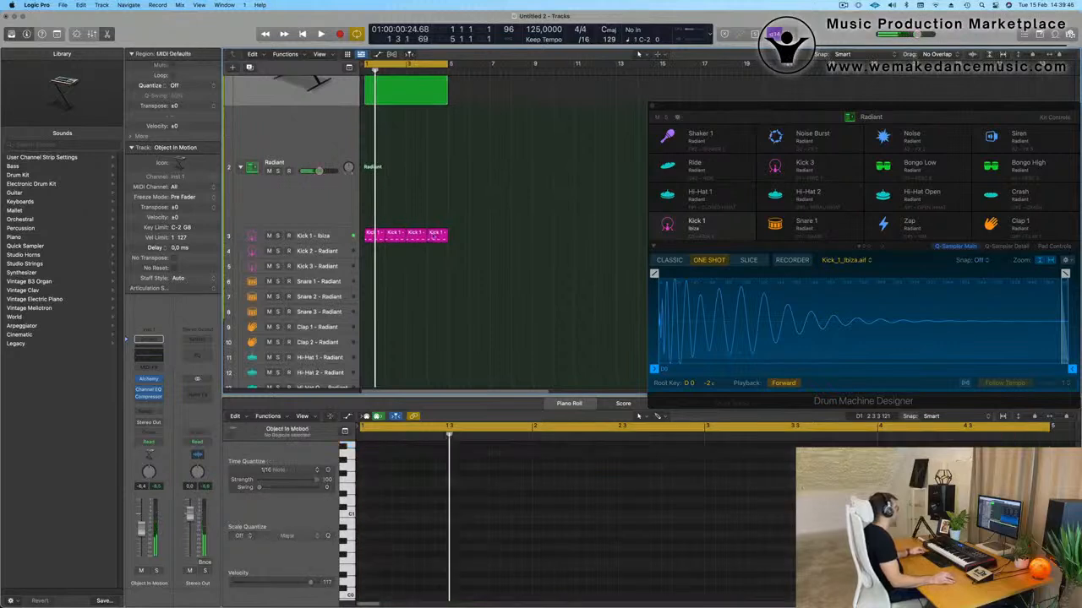
{"action": "left_click", "coordinate": [439, 236]}
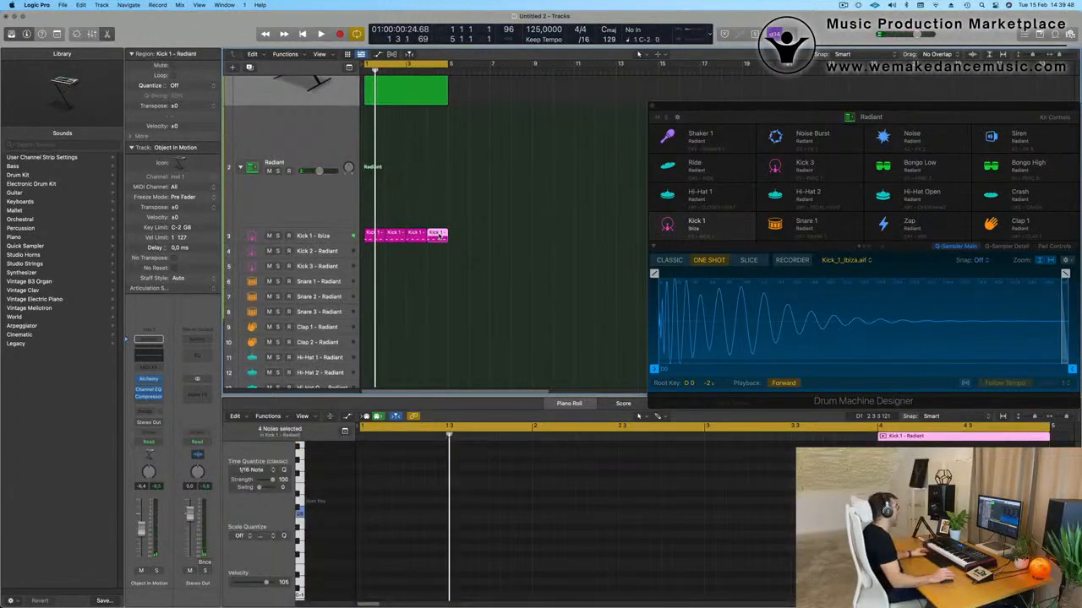
{"action": "left_click_drag", "start_coordinate": [438, 236], "coordinate": [377, 190]}
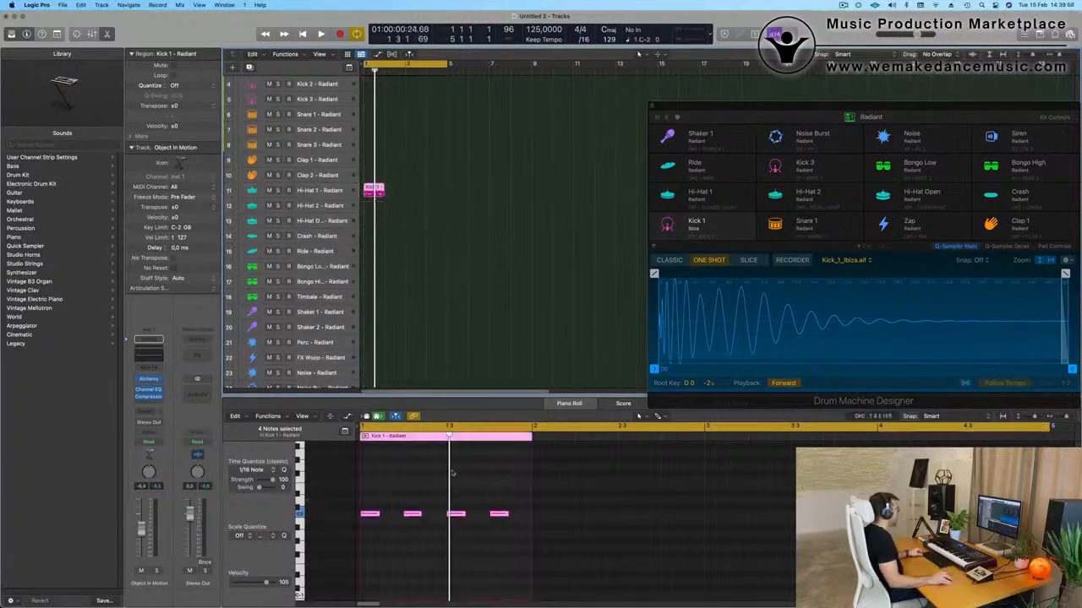
- Shift the four notes of the Hi-Hat 1 region onto the offbeats and transpose them up to C2
{"action": "left_click_drag", "start_coordinate": [374, 488], "coordinate": [571, 552]}
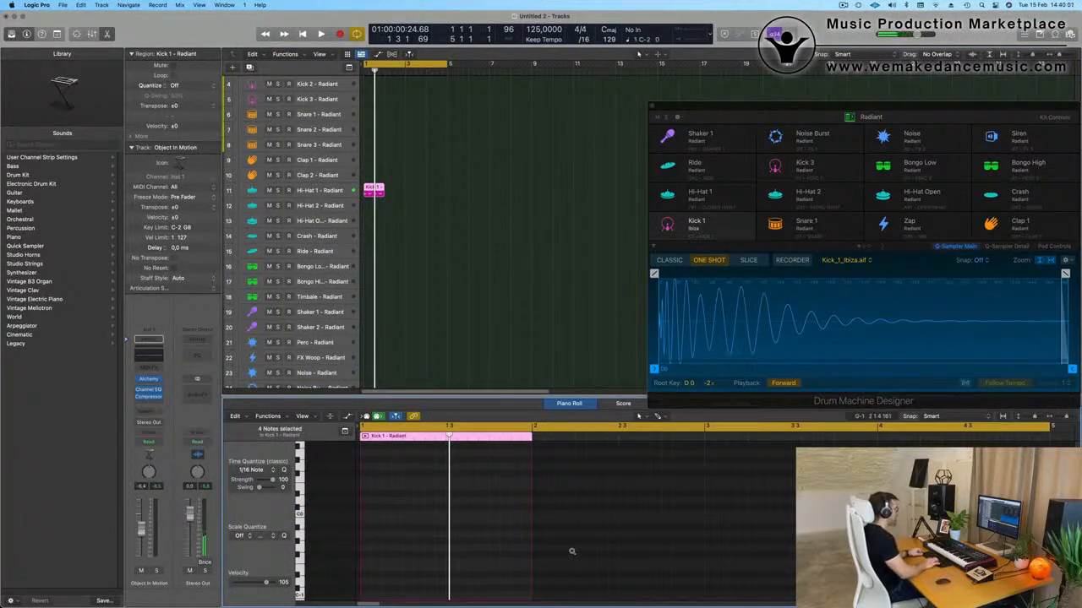
{"action": "key", "text": "space"}
{"action": "scroll", "coordinate": [408, 488], "scroll_direction": "up", "scroll_amount": 5}
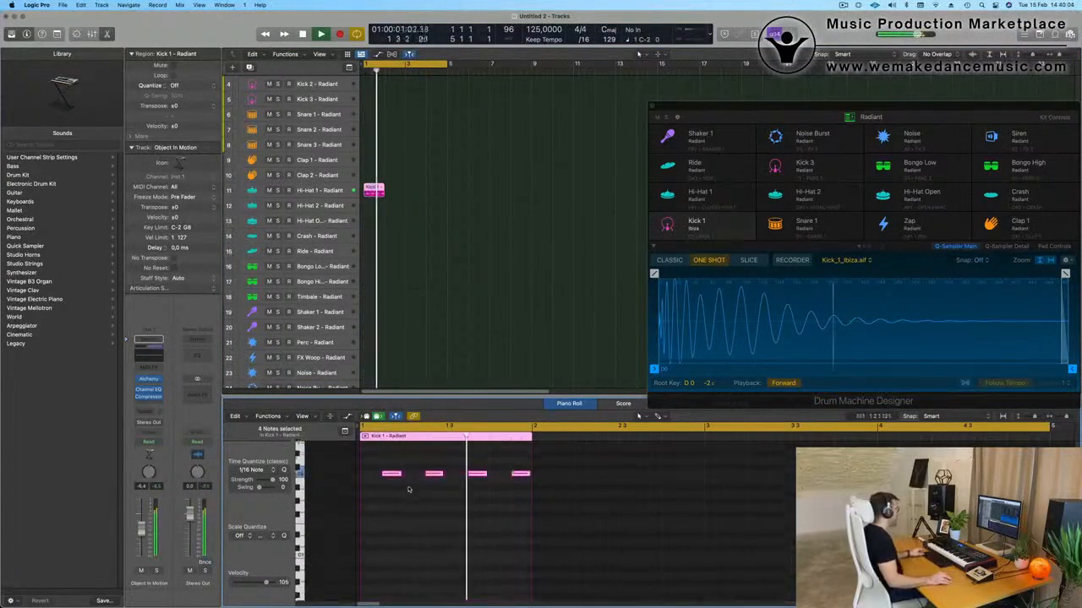
{"action": "key", "text": "space"}
- Repeat the Hi-Hat 1 region three times so it fills four bars
{"action": "left_click_drag", "start_coordinate": [424, 192], "coordinate": [377, 205]}
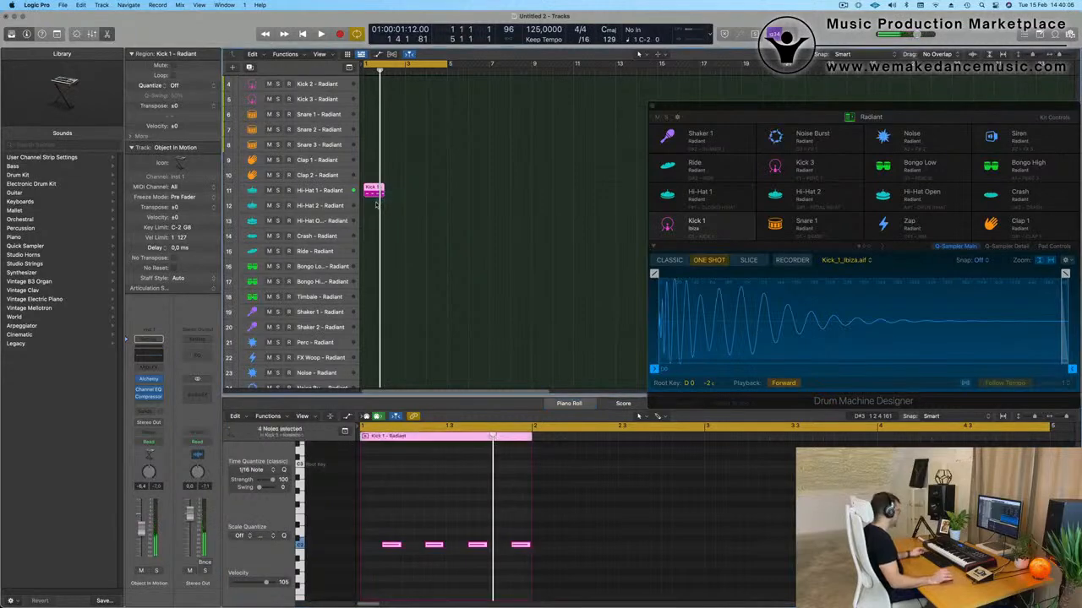
{"action": "key", "text": "super+r"}
{"action": "key", "text": "super+r"}
{"action": "key", "text": "super+r"}
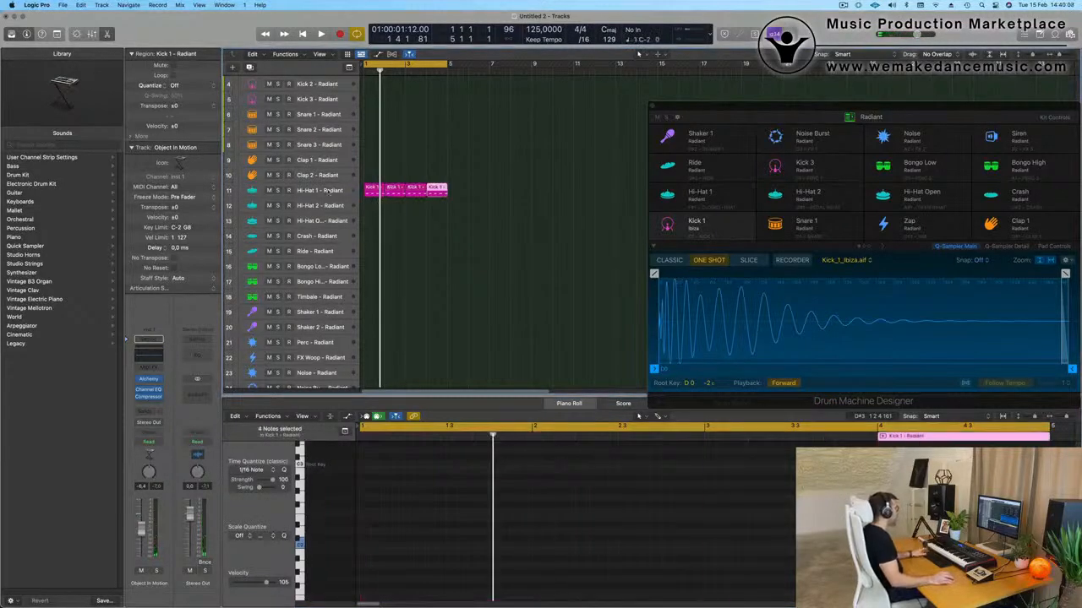
- Lower the Hi-Hat 1 - Radiant track's volume while the loop plays
{"action": "left_click", "coordinate": [341, 191]}
{"action": "key", "text": "space"}
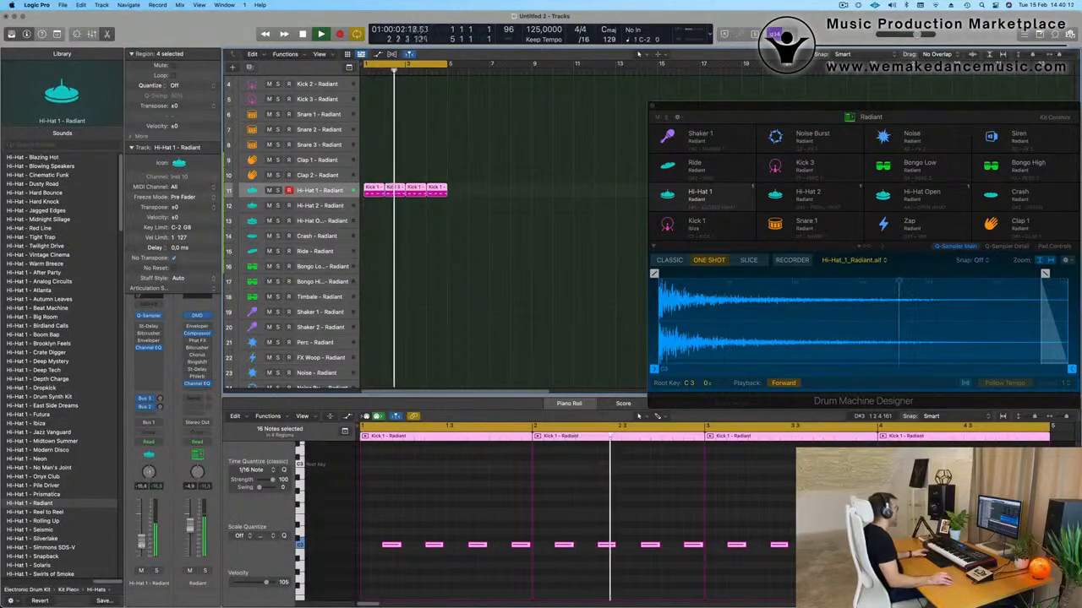
{"action": "scroll", "coordinate": [381, 140], "scroll_direction": "down", "scroll_amount": 2}
{"action": "left_click", "coordinate": [381, 140]}
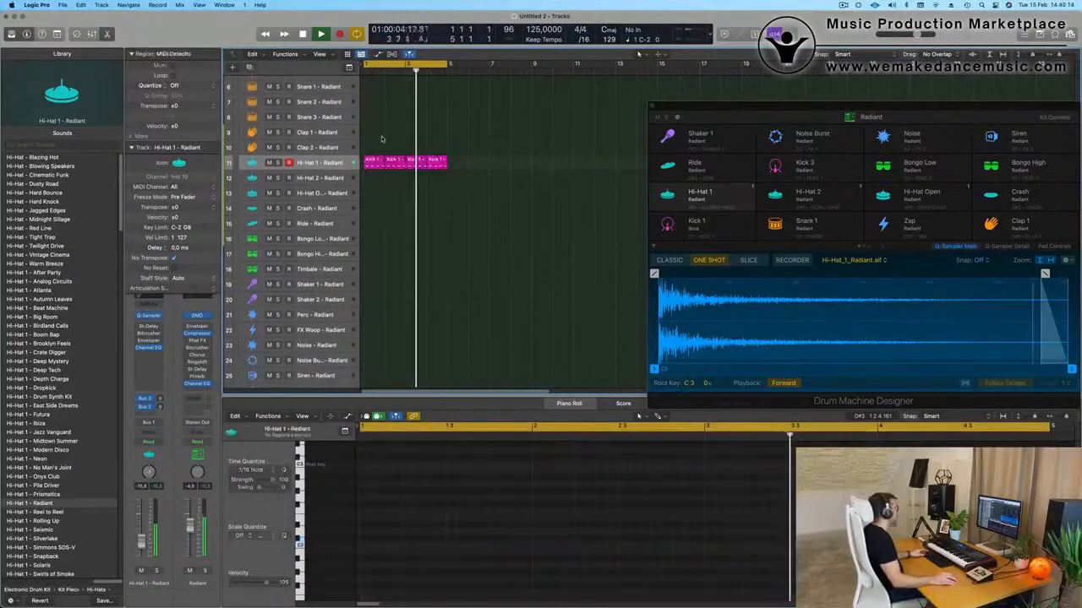
- Copy the first Hi-Hat 1 region to the Hi-Hat 2 track, then transpose its notes up to C3 and shorten them
{"action": "left_click", "coordinate": [373, 162]}
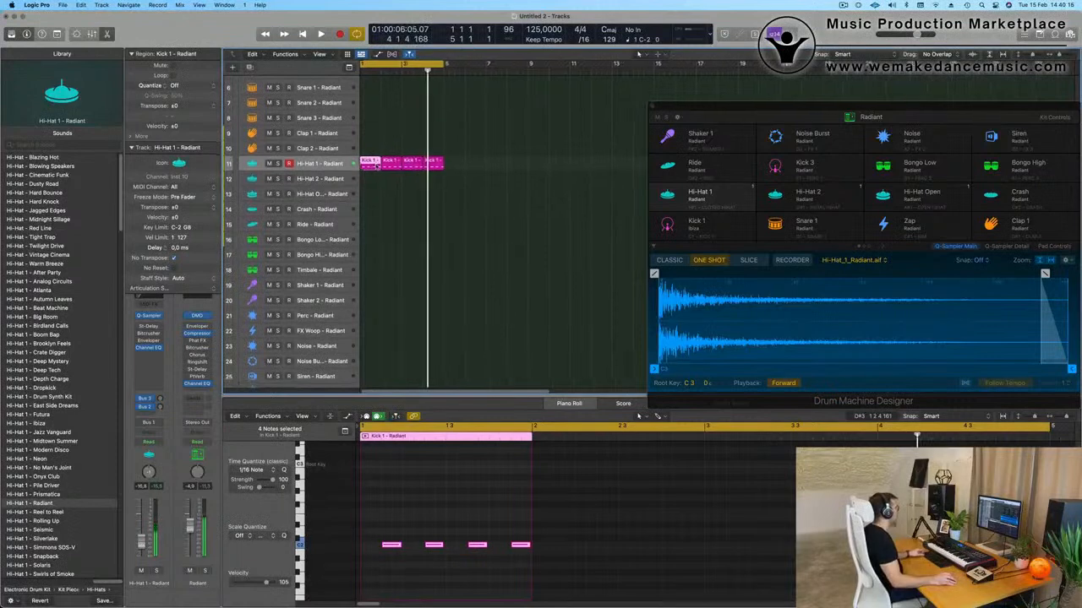
{"action": "left_click_drag", "start_coordinate": [374, 165], "coordinate": [374, 177]}
{"action": "left_click_drag", "start_coordinate": [388, 533], "coordinate": [561, 570]}
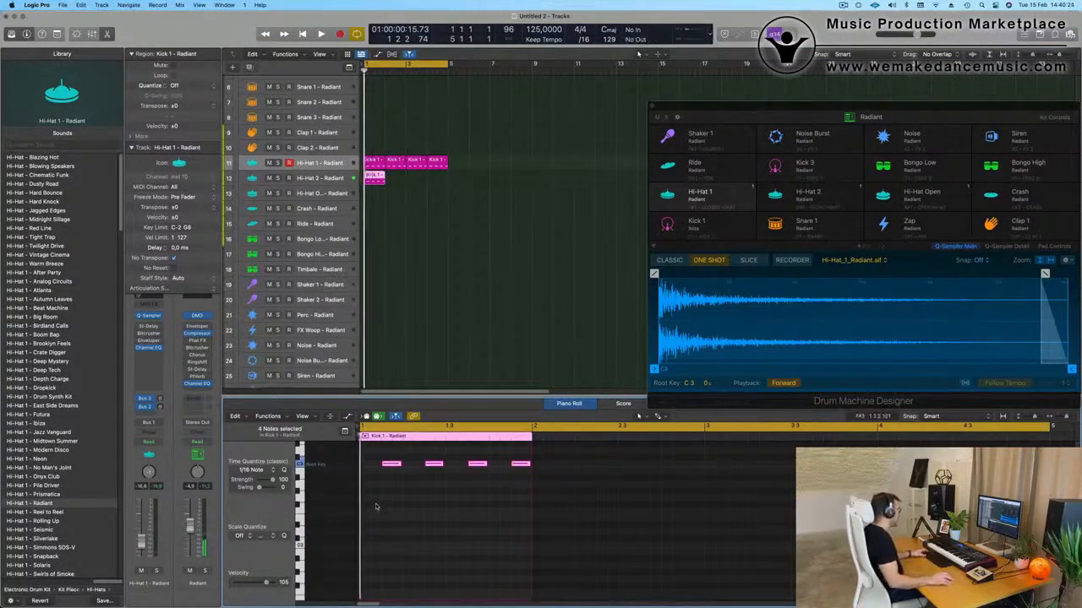
{"action": "left_click_drag", "start_coordinate": [397, 463], "coordinate": [384, 467]}
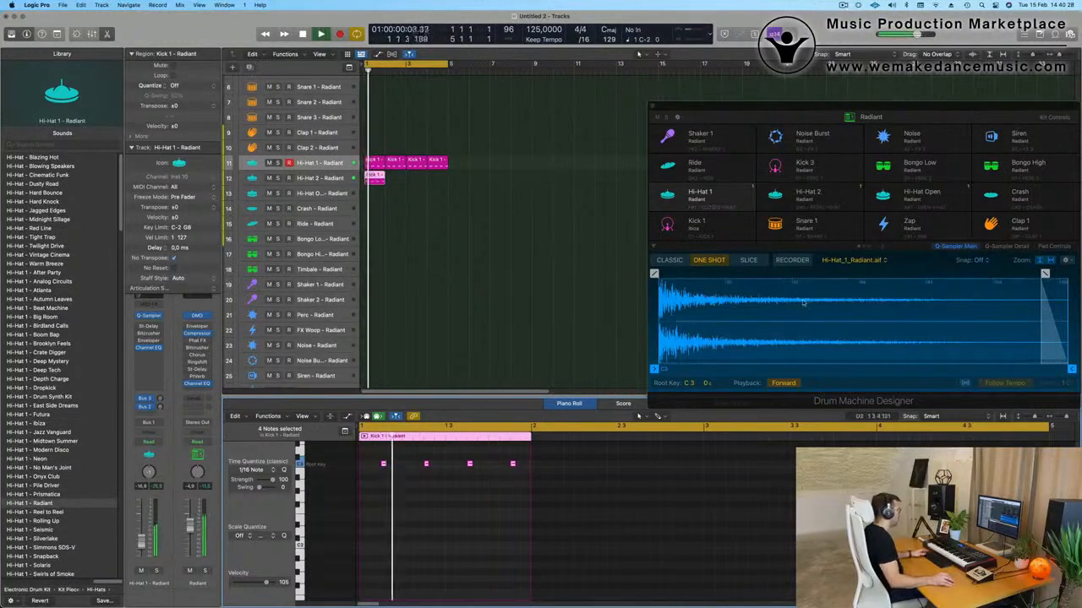
- Trim the Hi-Hat 2 sample in Drum Machine Designer to a sample end of 0.04 s
{"action": "left_click_drag", "start_coordinate": [894, 108], "coordinate": [738, 90]}
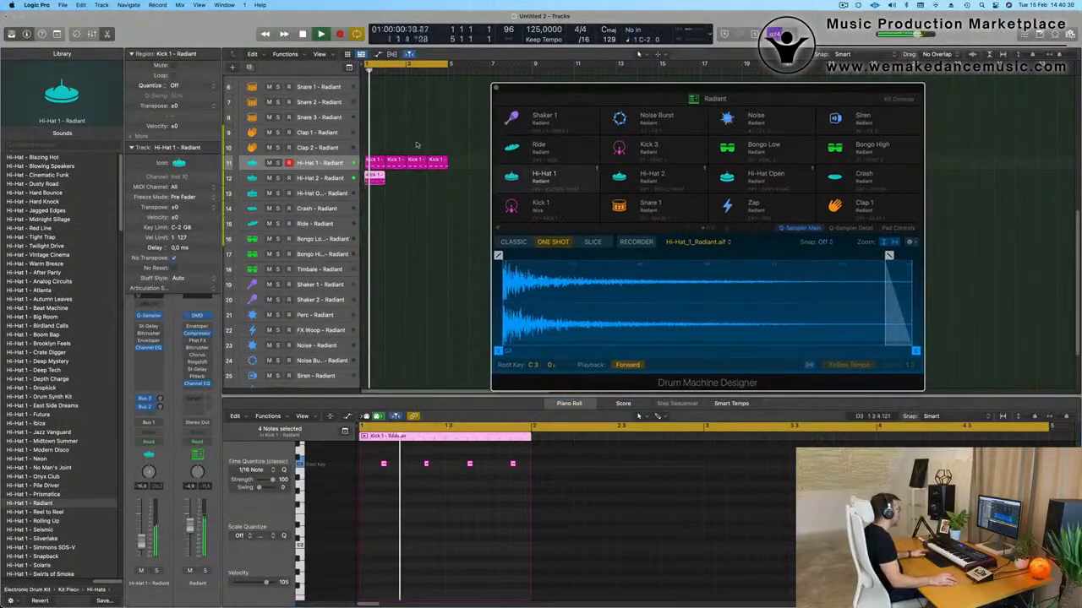
{"action": "left_click", "coordinate": [326, 177]}
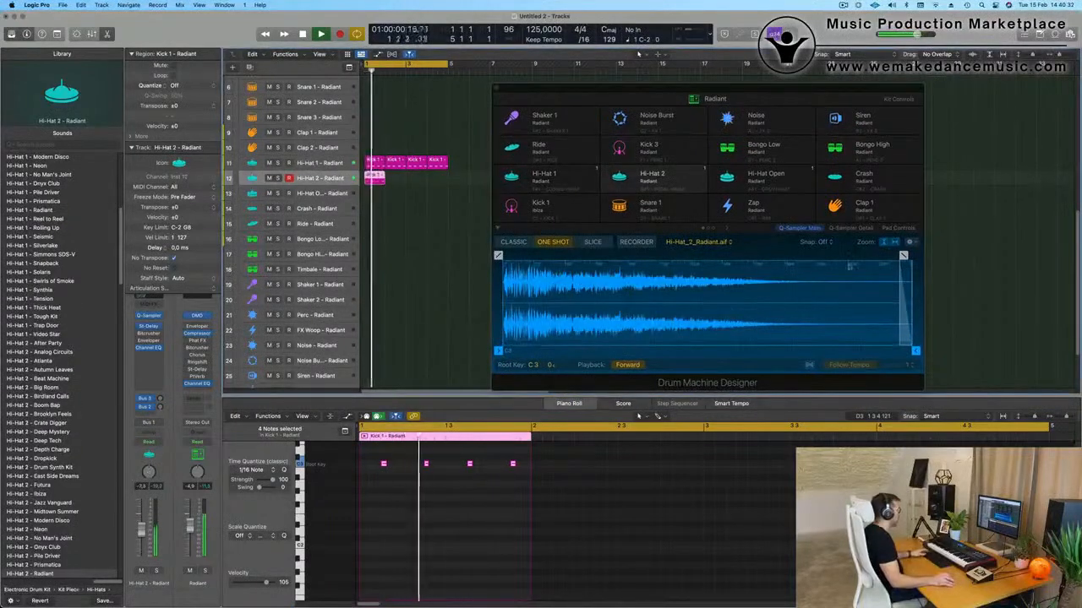
{"action": "left_click_drag", "start_coordinate": [915, 351], "coordinate": [585, 353]}
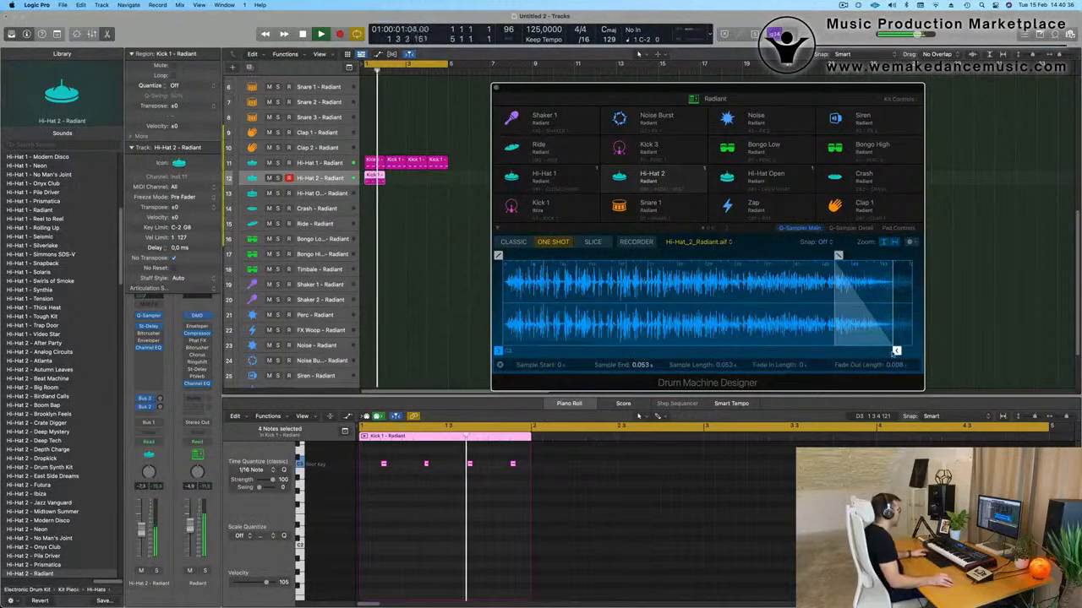
{"action": "left_click_drag", "start_coordinate": [895, 350], "coordinate": [802, 350]}
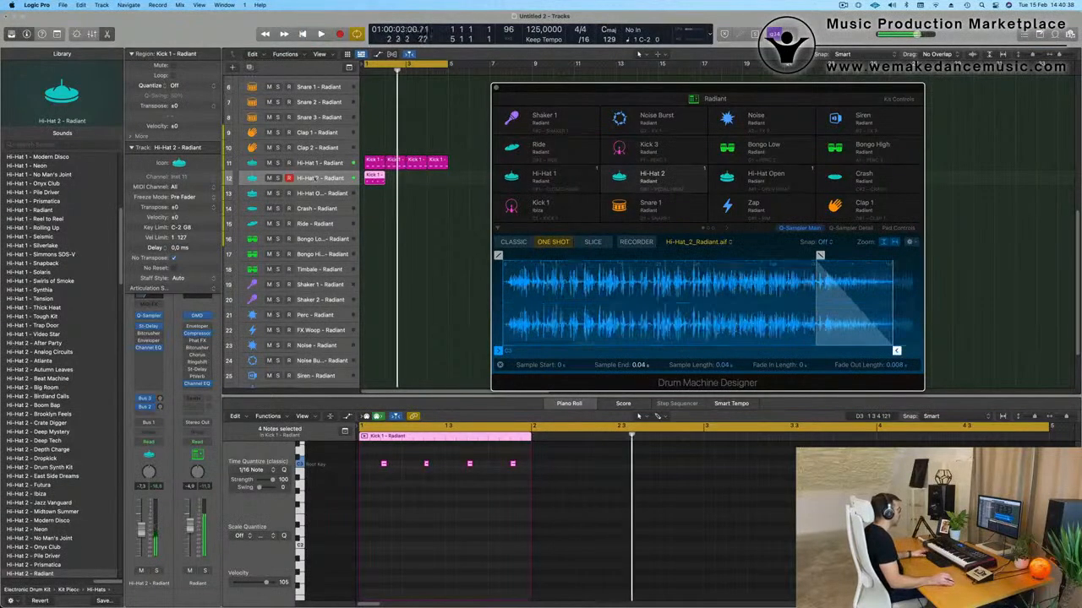
- Duplicate the four Hi-Hat 2 notes at sixteenth offsets until they fill the one-bar region, and play the pattern
{"action": "left_click_drag", "start_coordinate": [375, 458], "coordinate": [545, 483]}
{"action": "key", "text": "super+Right"}
{"action": "scroll", "coordinate": [456, 498], "scroll_direction": "left", "scroll_amount": 2}
{"action": "mouse_move", "coordinate": [391, 462]}
{"action": "left_mouse_down"}
{"action": "mouse_move", "coordinate": [364, 464]}
{"action": "mouse_move", "coordinate": [414, 475]}
{"action": "mouse_move", "coordinate": [392, 468]}
{"action": "left_mouse_up"}
{"action": "key", "text": "space"}
{"action": "key", "text": "space"}
{"action": "key", "text": "space"}
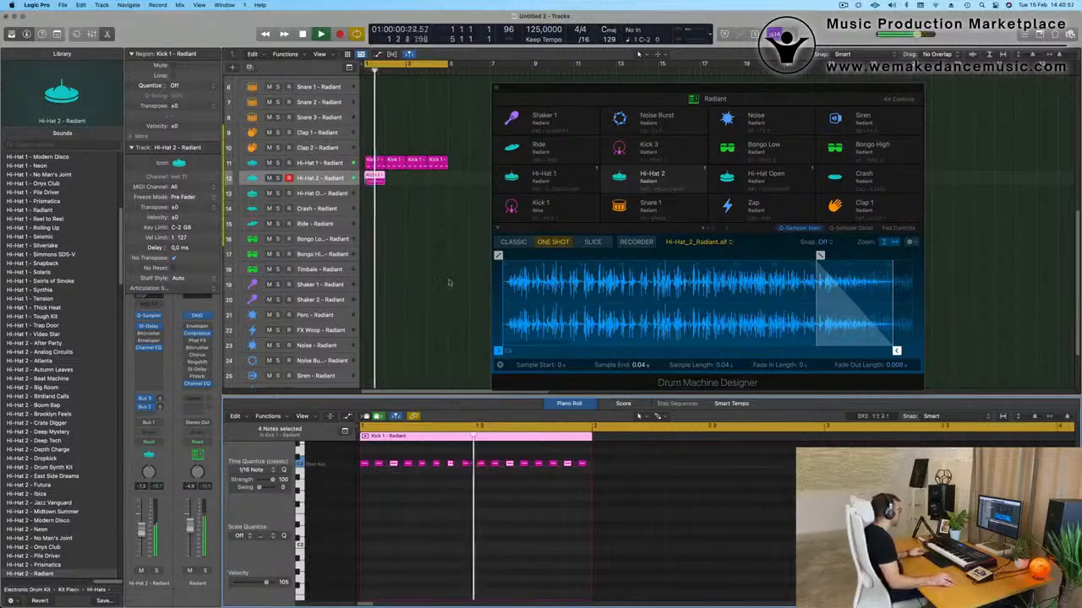
- Undo the last note duplication in the Hi-Hat 2 region and lower the track's volume during playback
{"action": "key", "text": "space"}
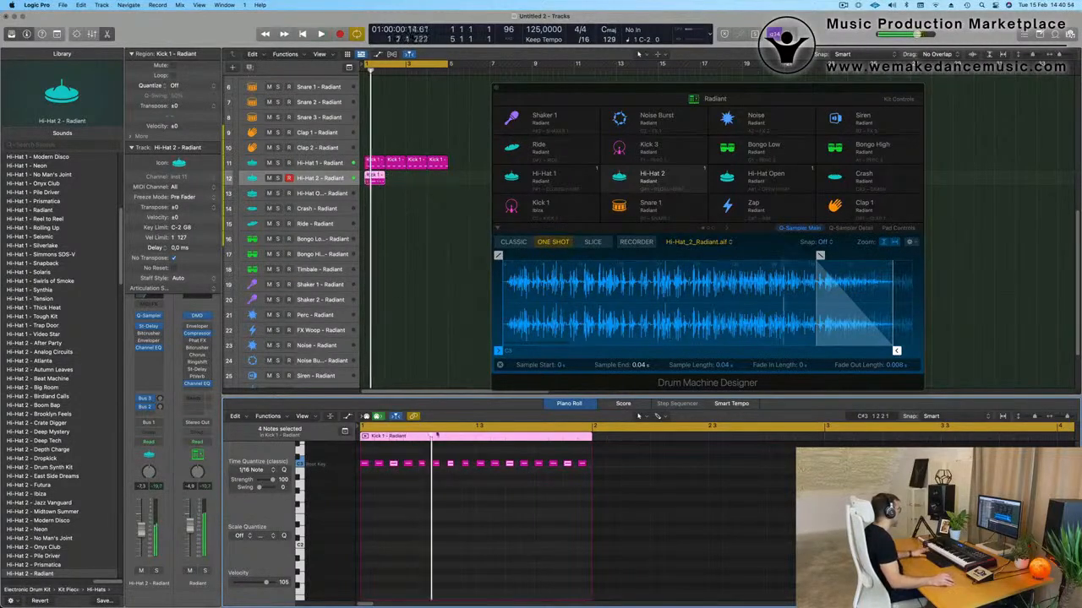
{"action": "key", "text": "super+z"}
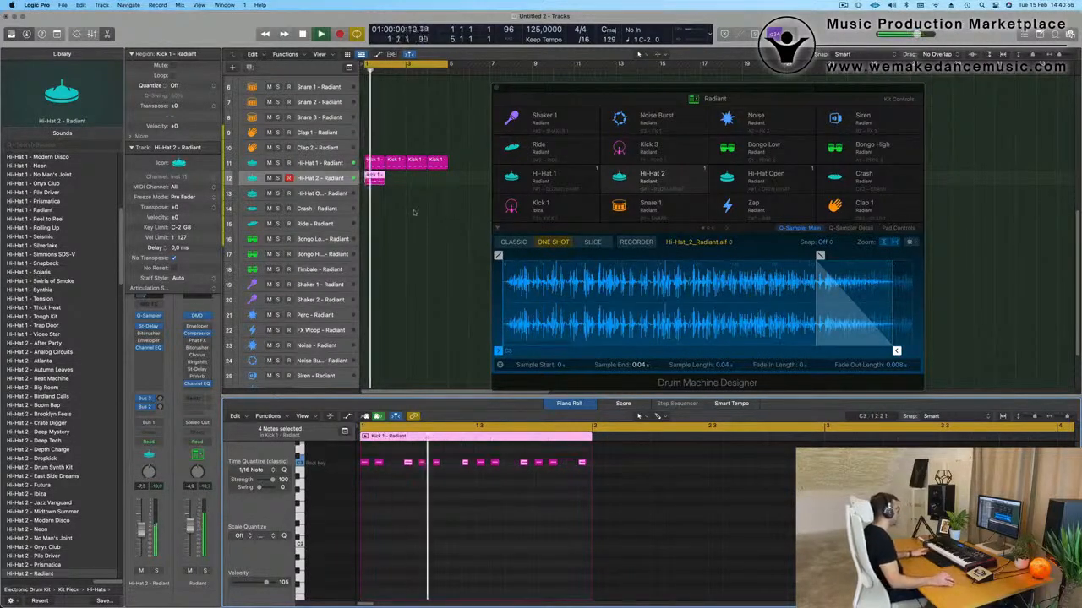
{"action": "key", "text": "space"}
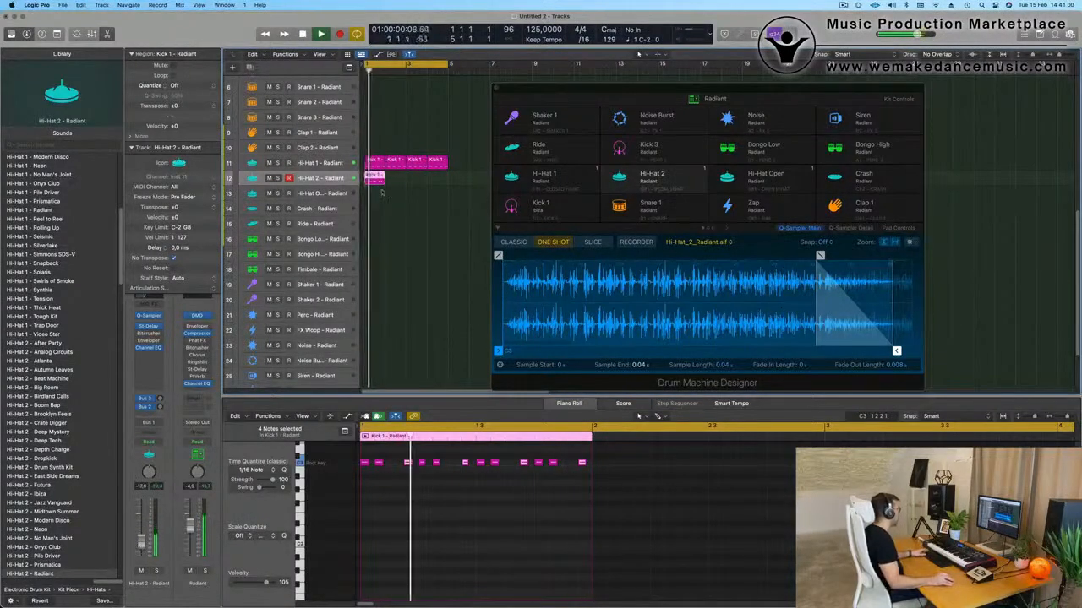
- Repeat the Hi-Hat 2 region across all four bars and lower the Hi-Hat 2 track's volume further
{"action": "left_click_drag", "start_coordinate": [406, 162], "coordinate": [410, 179]}
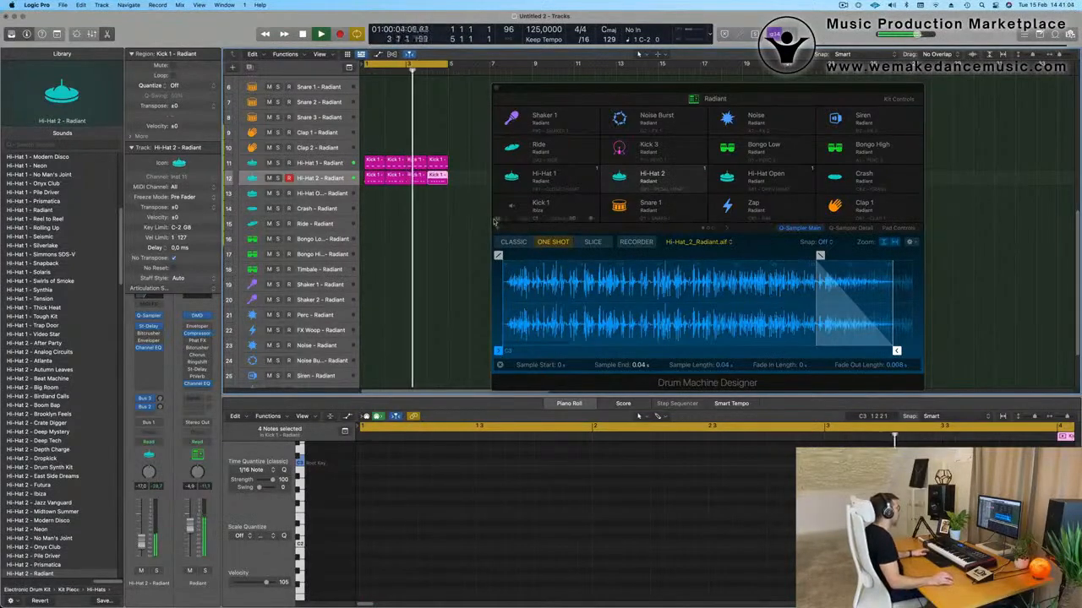
{"action": "mouse_move", "coordinate": [665, 91]}
{"action": "left_mouse_down"}
{"action": "mouse_move", "coordinate": [632, 85]}
{"action": "mouse_move", "coordinate": [676, 91]}
{"action": "left_mouse_up"}
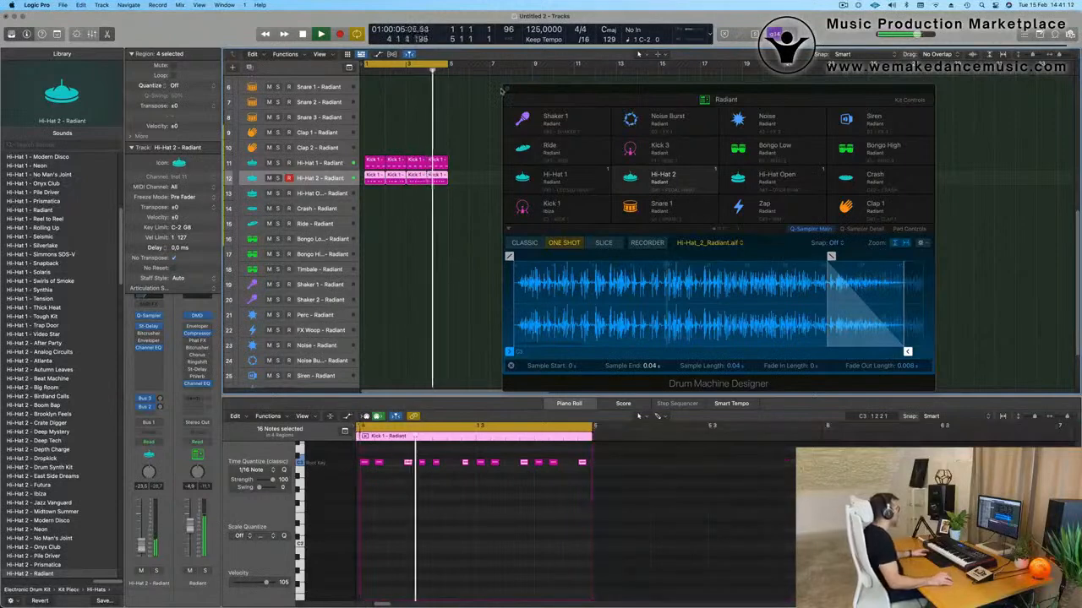
{"action": "key", "text": "v"}
- Copy the first Kick 1 region to bar 1 of the Snare 1 - Radiant track
{"action": "scroll", "coordinate": [378, 158], "scroll_direction": "up", "scroll_amount": 5}
{"action": "left_click", "coordinate": [378, 158]}
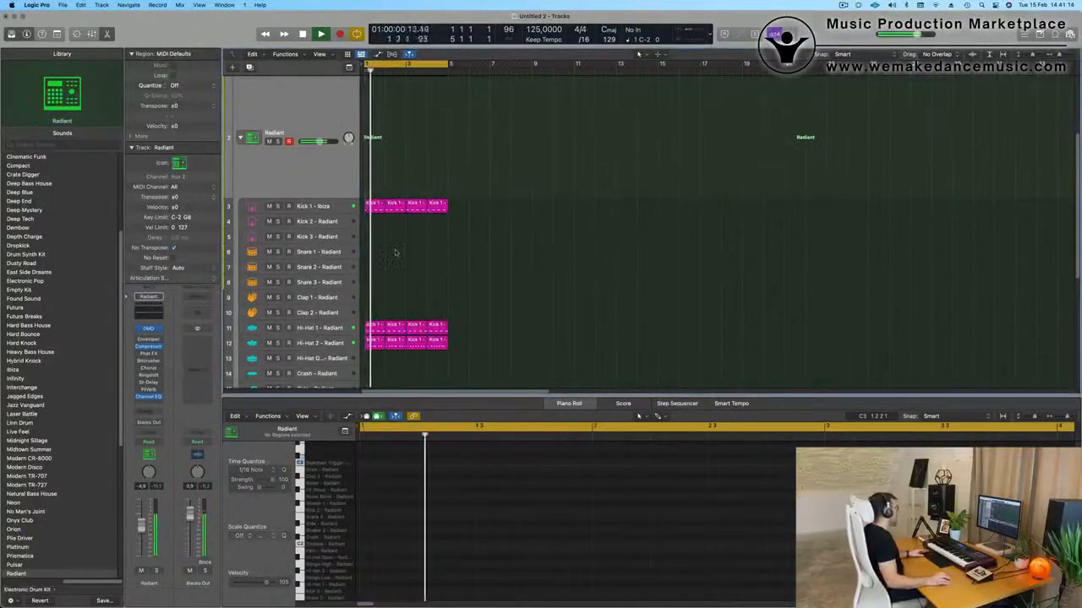
{"action": "scroll", "coordinate": [376, 169], "scroll_direction": "down", "scroll_amount": 2}
{"action": "left_click_drag", "start_coordinate": [373, 166], "coordinate": [374, 216]}
{"action": "key", "text": "space"}
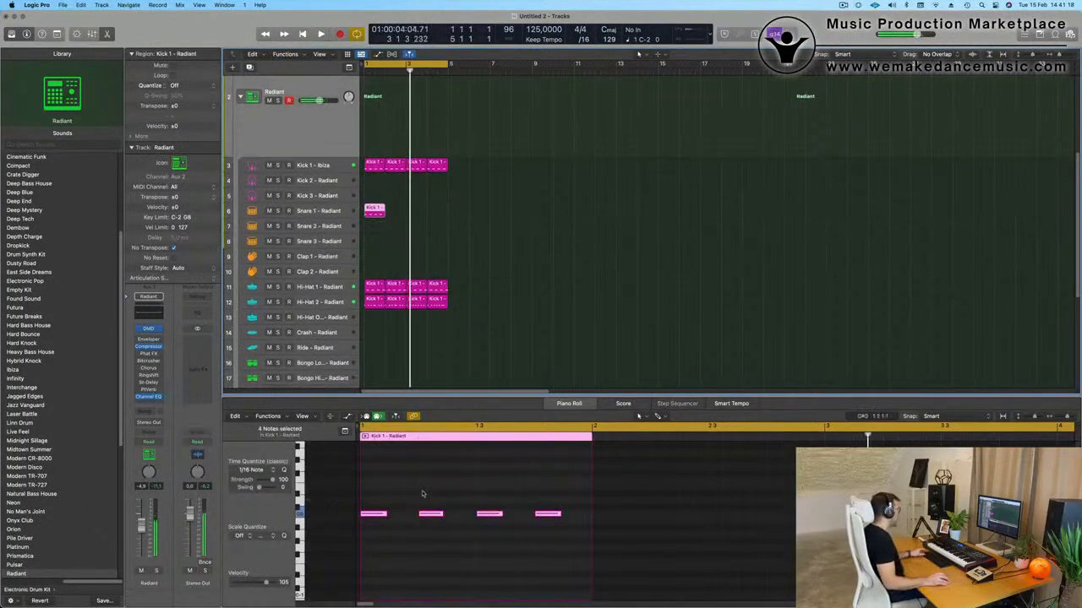
- Delete the notes on beats 1 and 3 of the Snare 1 region and transpose the other two up by octaves
{"action": "left_click", "coordinate": [391, 497]}
{"action": "key", "text": "Delete"}
{"action": "left_click_drag", "start_coordinate": [421, 493], "coordinate": [572, 565]}
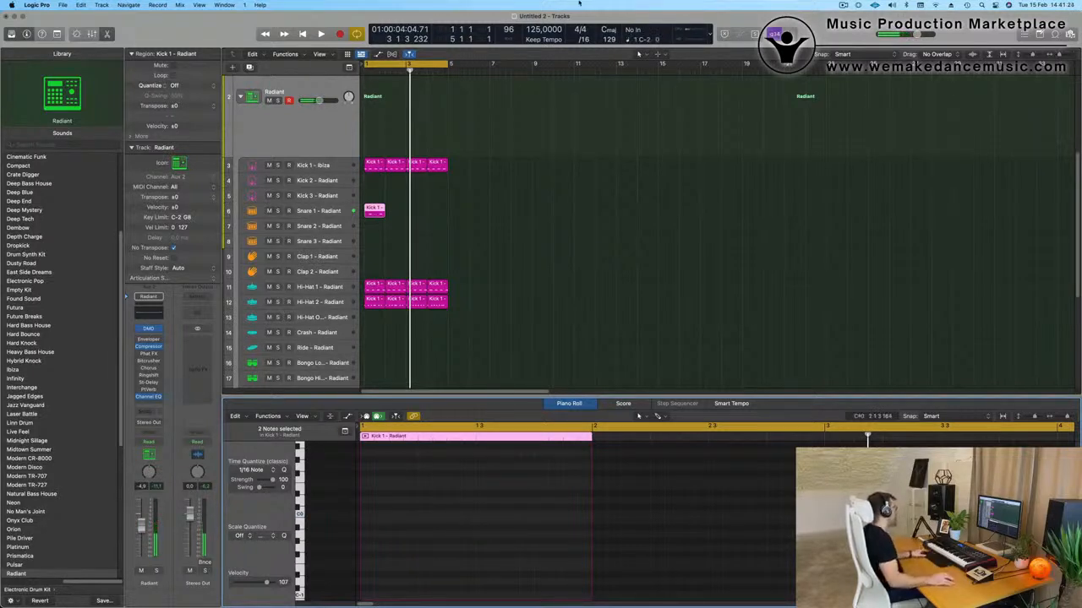
- Repeat the Snare 1 region three times to fill four bars and play the loop from the start
{"action": "left_click_drag", "start_coordinate": [500, 208], "coordinate": [335, 226]}
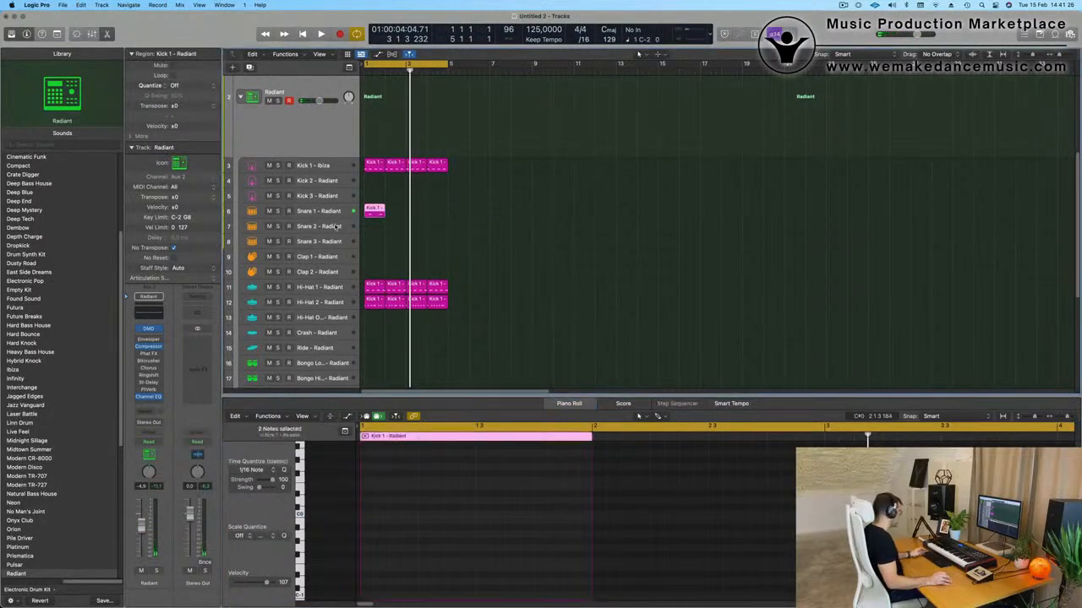
{"action": "key", "text": "super+r"}
{"action": "key", "text": "super+r"}
{"action": "key", "text": "super+r"}
{"action": "key", "text": "Return"}
{"action": "key", "text": "space"}
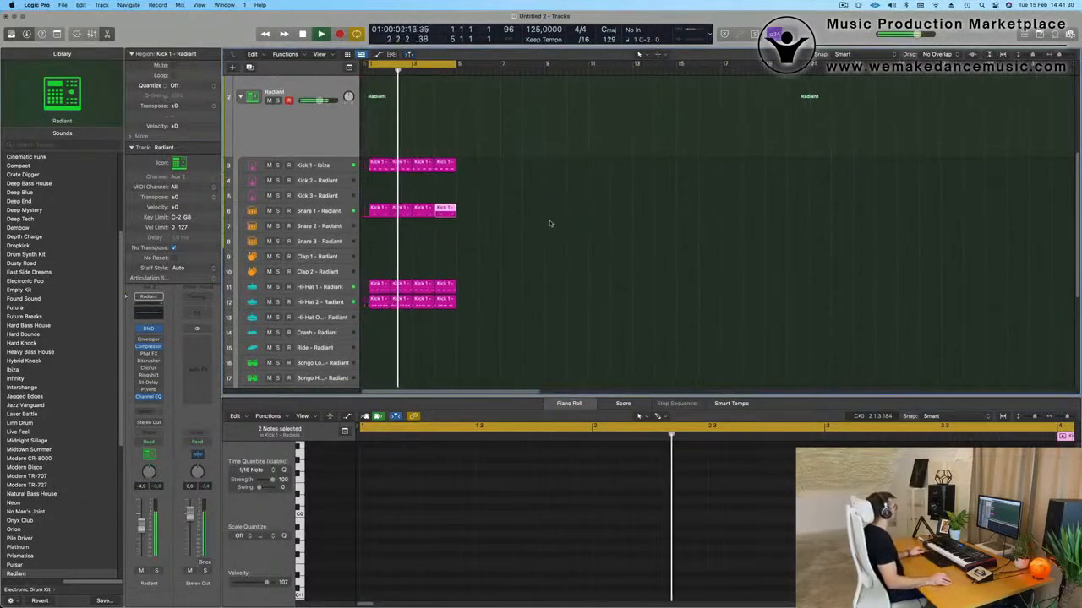
- Lower the Snare 1 - Radiant track's volume while the loop plays
{"action": "key", "text": "Return"}
{"action": "left_click", "coordinate": [326, 211]}
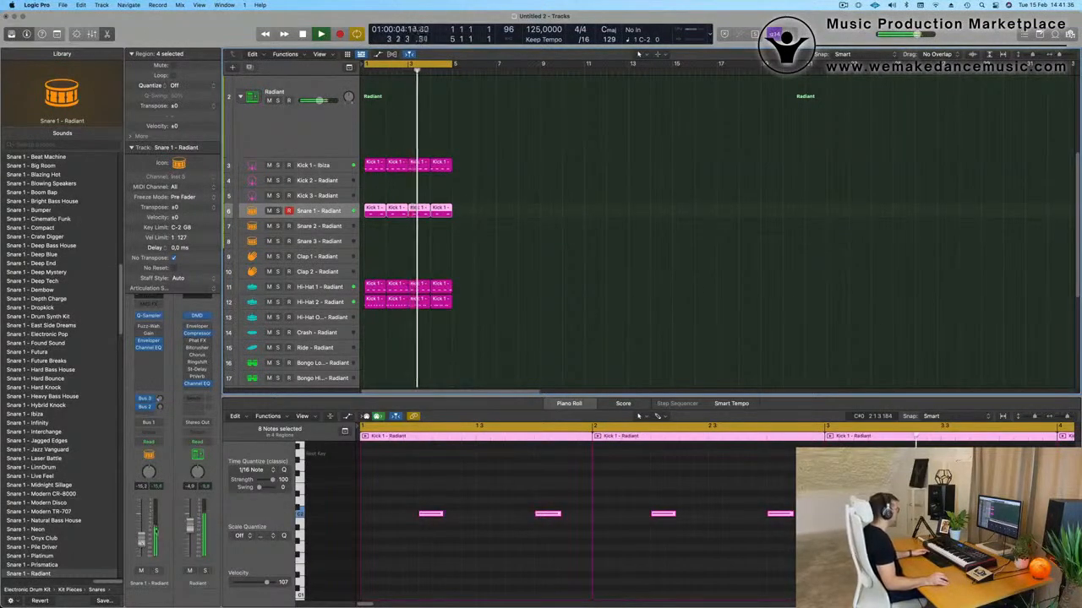
{"action": "scroll", "coordinate": [447, 315], "scroll_direction": "down", "scroll_amount": 1}
- Copy the first Hi-Hat 2 region to bar 1 of the Bongo Low - Radiant track
{"action": "scroll", "coordinate": [447, 315], "scroll_direction": "down", "scroll_amount": 5}
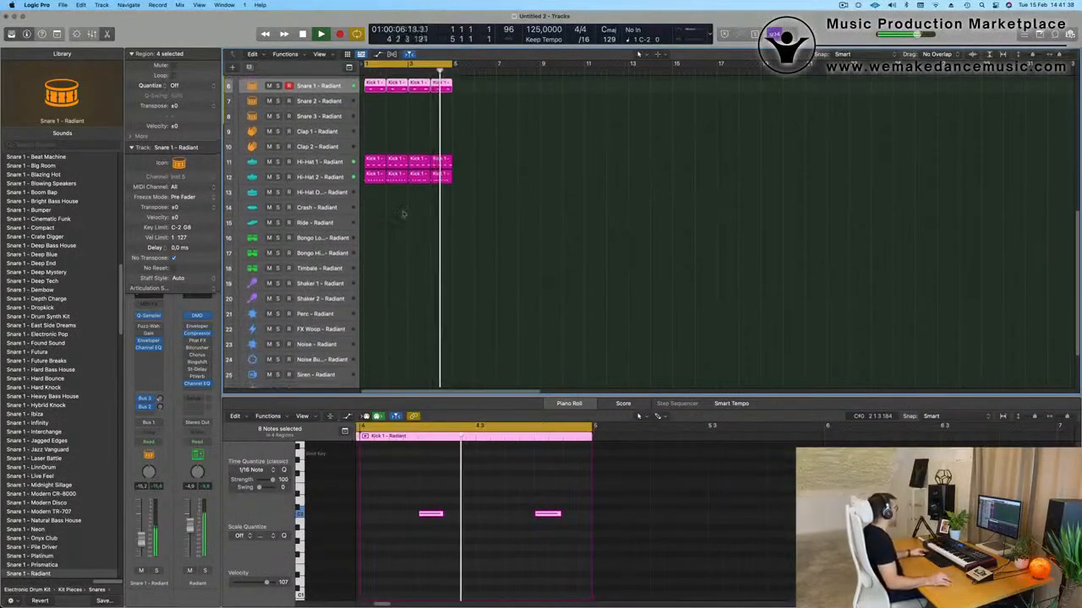
{"action": "left_click", "coordinate": [380, 178]}
{"action": "left_click_drag", "start_coordinate": [380, 178], "coordinate": [377, 237]}
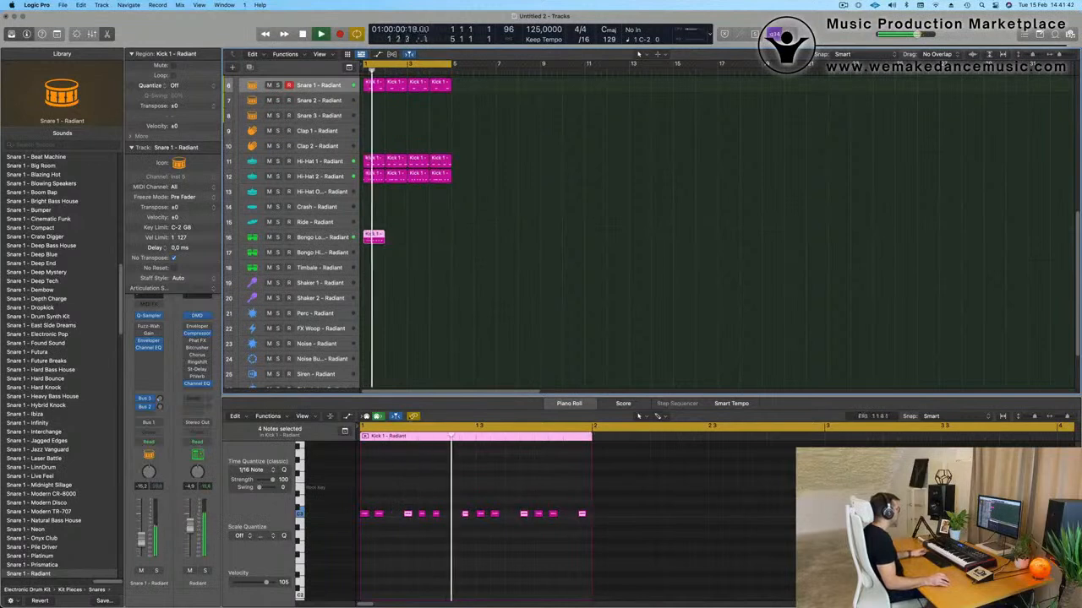
- Move the copied region from Bongo Low to the Bongo High - Radiant track and delete all but its first three notes
{"action": "left_click_drag", "start_coordinate": [375, 246], "coordinate": [375, 248]}
{"action": "left_click", "coordinate": [326, 252]}
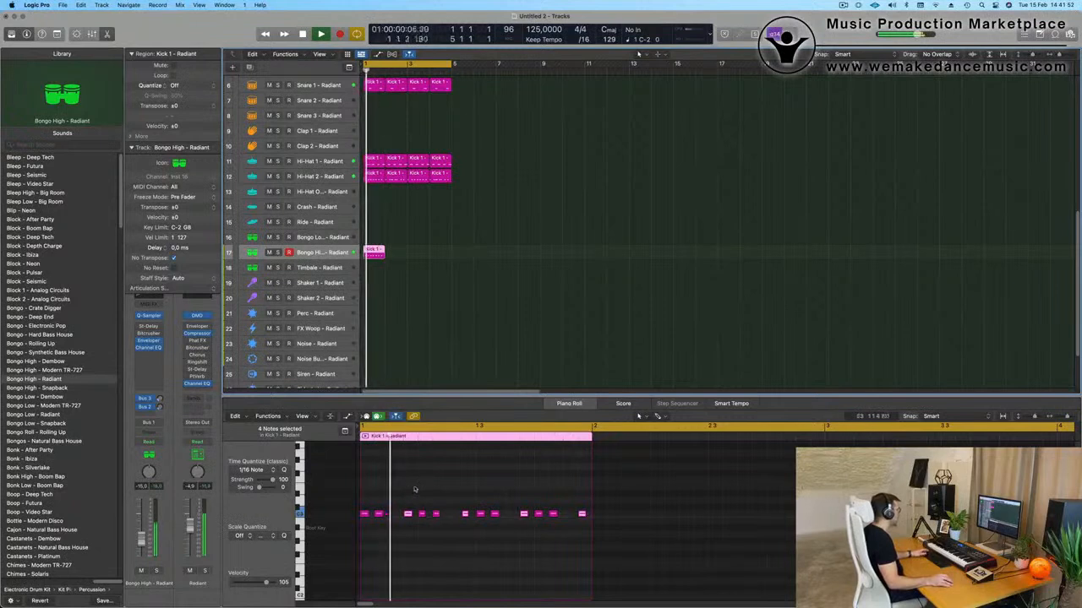
{"action": "left_click", "coordinate": [434, 513]}
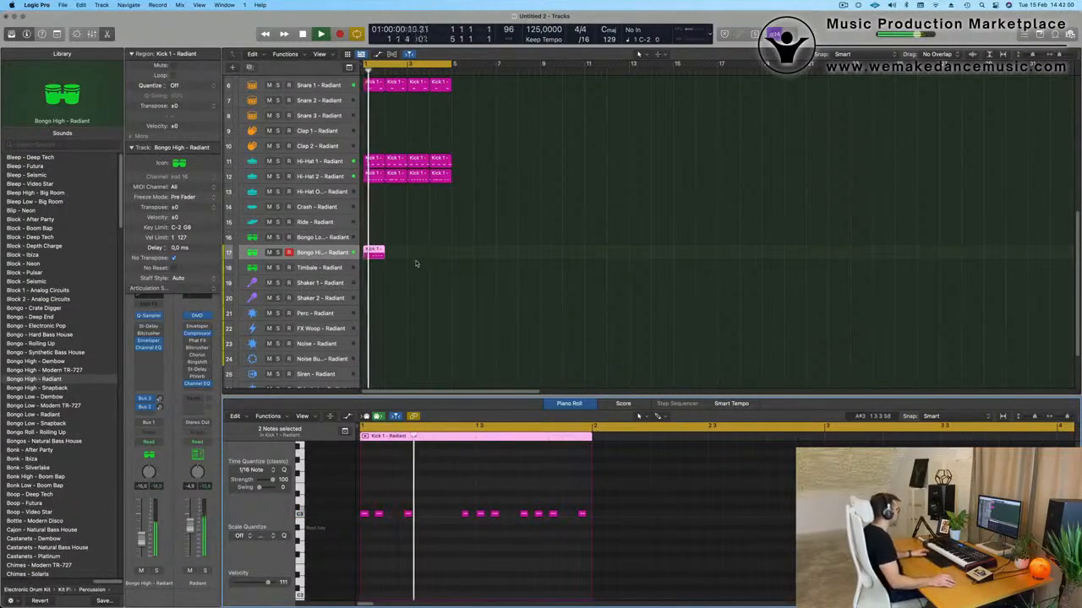
{"action": "left_click_drag", "start_coordinate": [434, 490], "coordinate": [625, 553]}
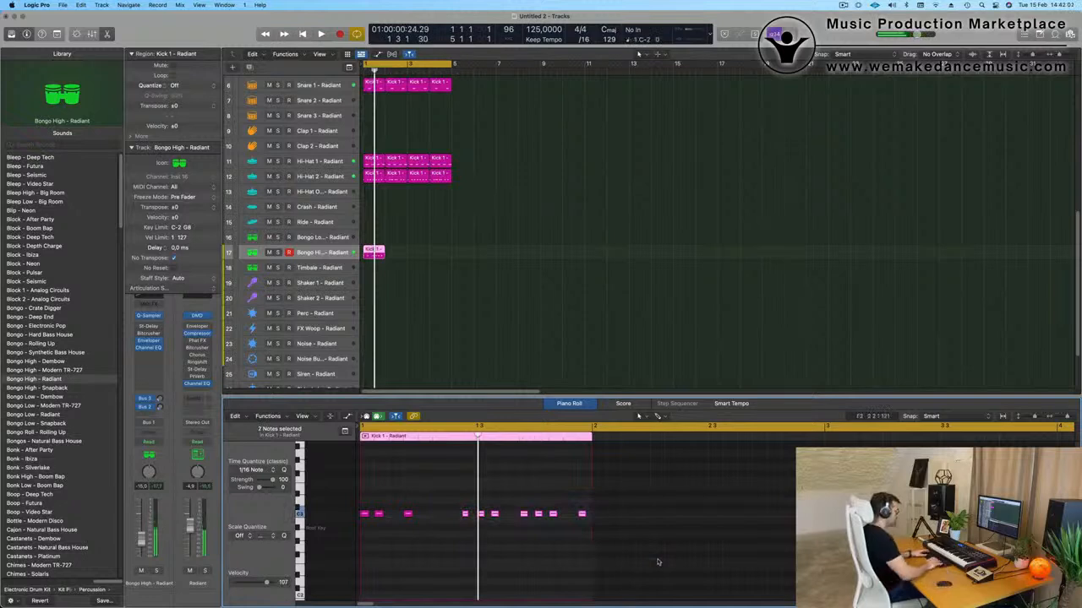
{"action": "key", "text": "space"}
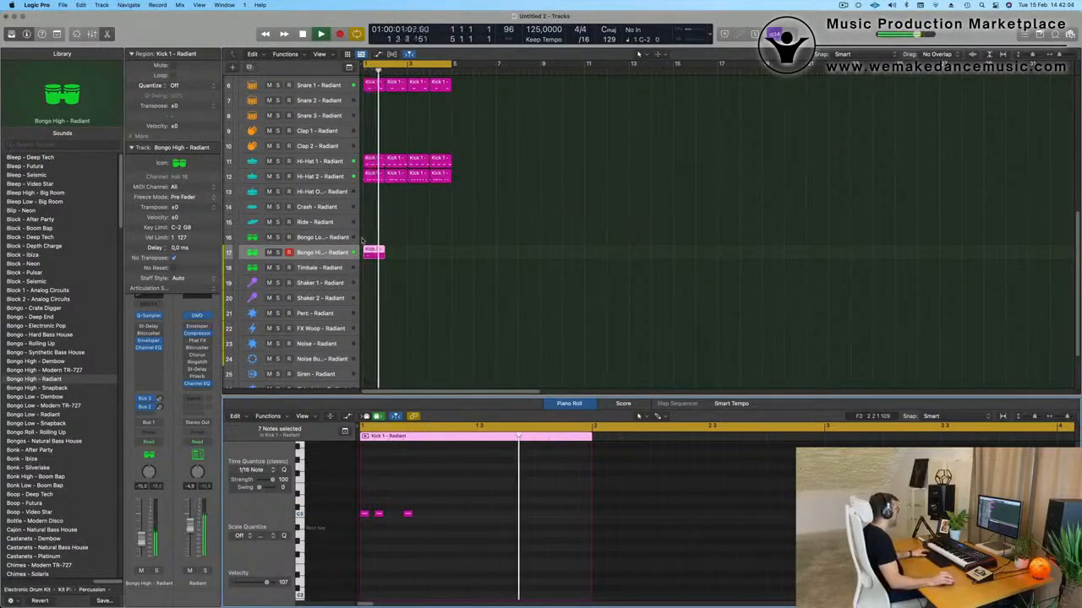
- Repeat the Bongo High region three times to fill four bars
{"action": "key", "text": "super+r"}
{"action": "key", "text": "super+r"}
{"action": "key", "text": "super+r"}
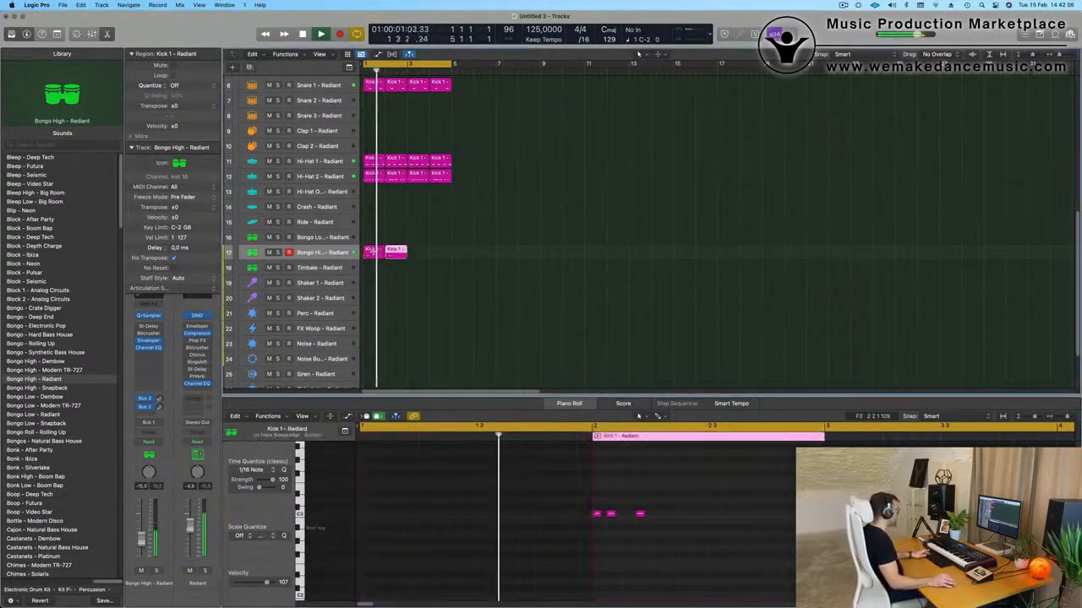
{"action": "left_click", "coordinate": [328, 252]}
{"action": "left_click", "coordinate": [451, 280]}
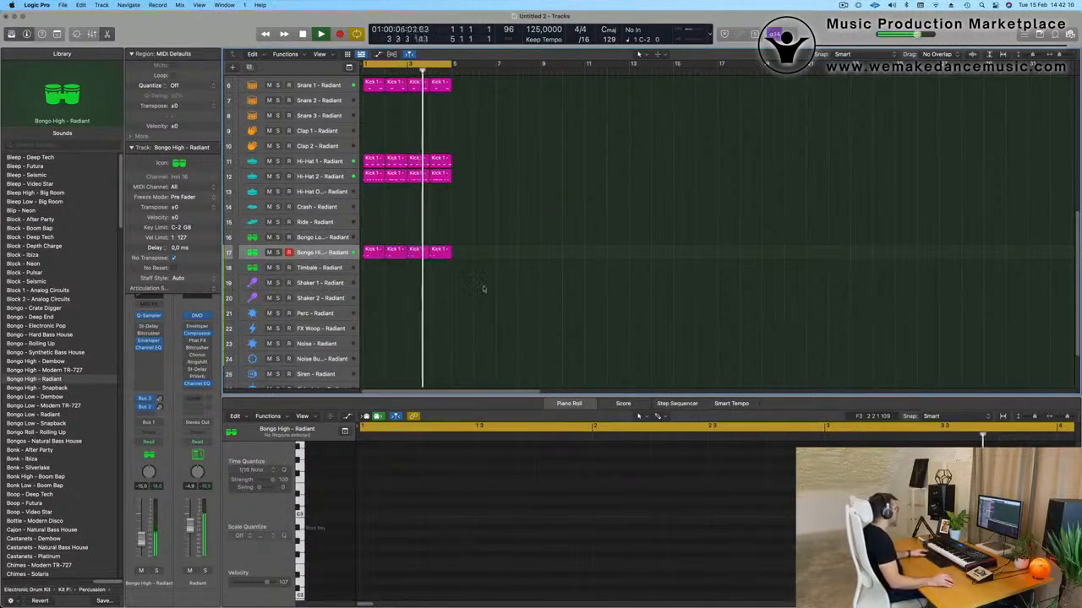
- Copy the first Bongo High region to the Perc - Radiant track, shift its notes into the bar's second half and delete the middle note
{"action": "left_click_drag", "start_coordinate": [370, 252], "coordinate": [370, 319]}
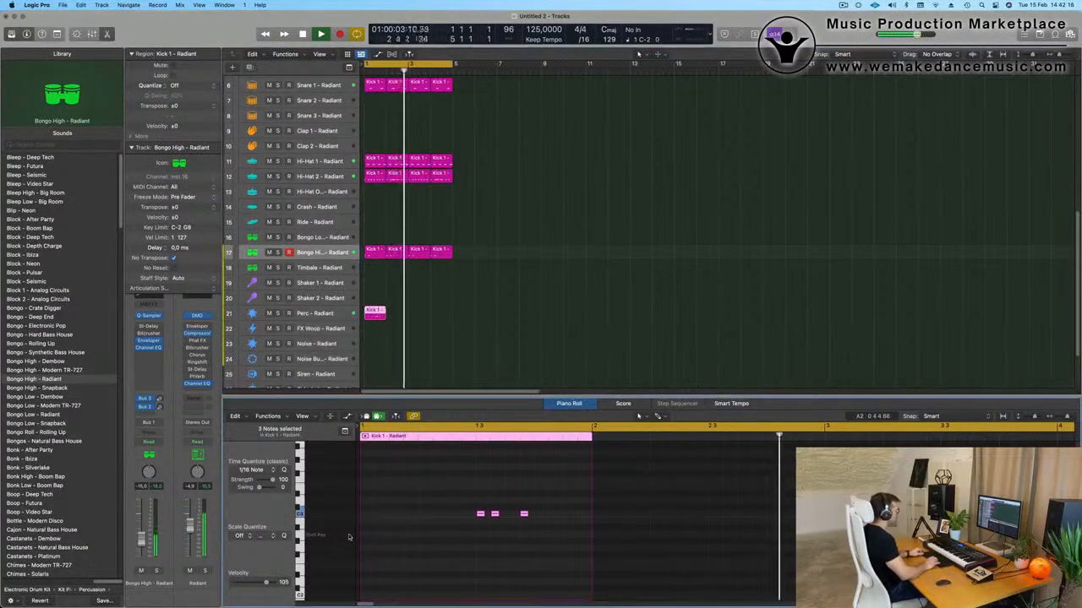
{"action": "left_click", "coordinate": [509, 513]}
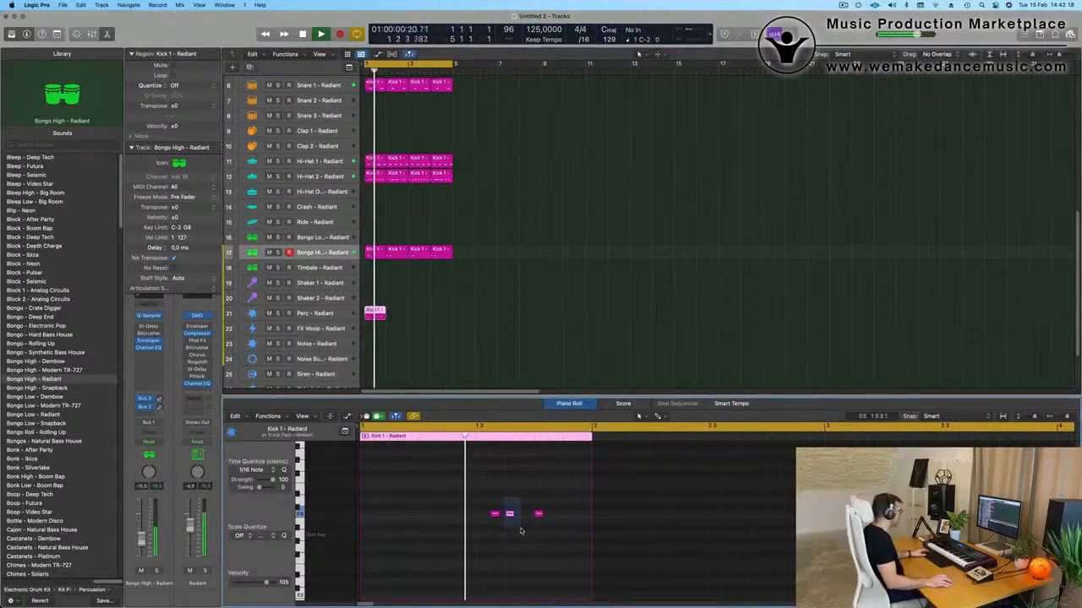
{"action": "key", "text": "Delete"}
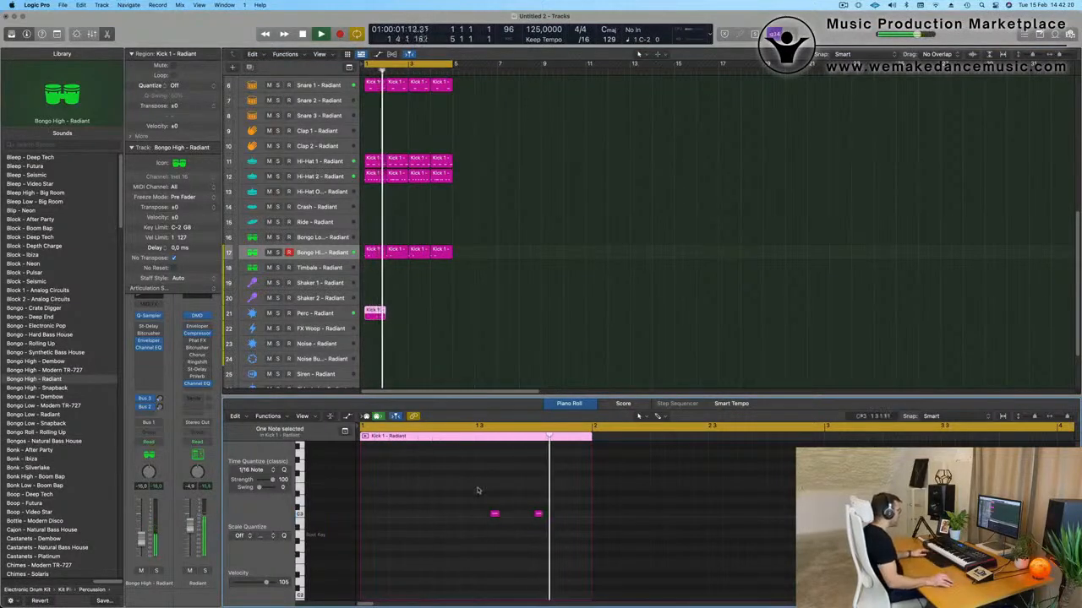
- Repeat the Perc region three times to fill four bars and slightly lower the Perc - Radiant track's volume
{"action": "key", "text": "super+r"}
{"action": "key", "text": "super+r"}
{"action": "key", "text": "super+r"}
{"action": "left_click", "coordinate": [466, 299]}
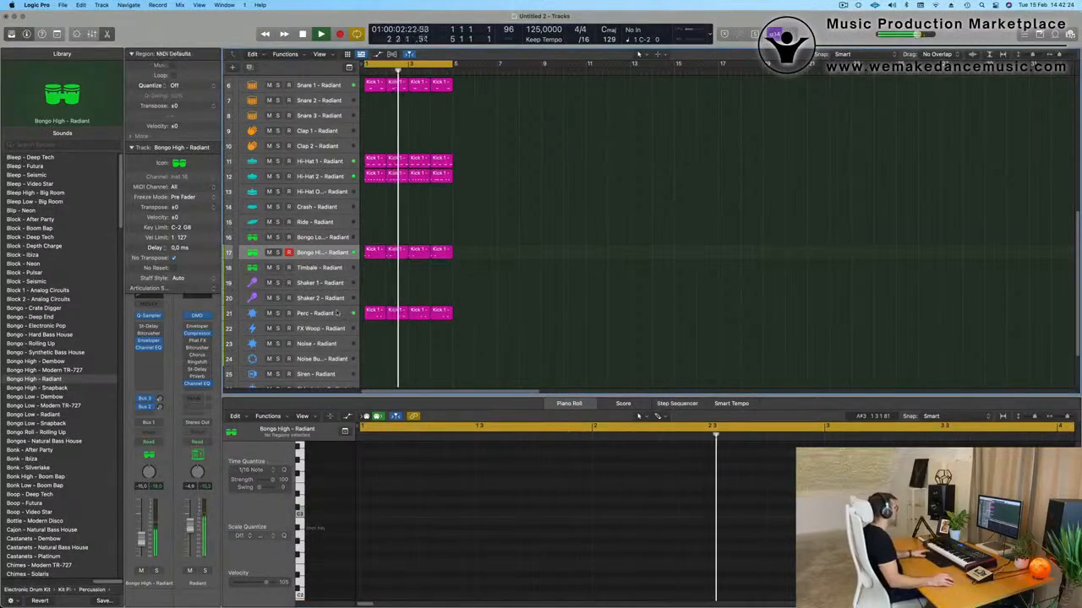
{"action": "left_click", "coordinate": [316, 313]}
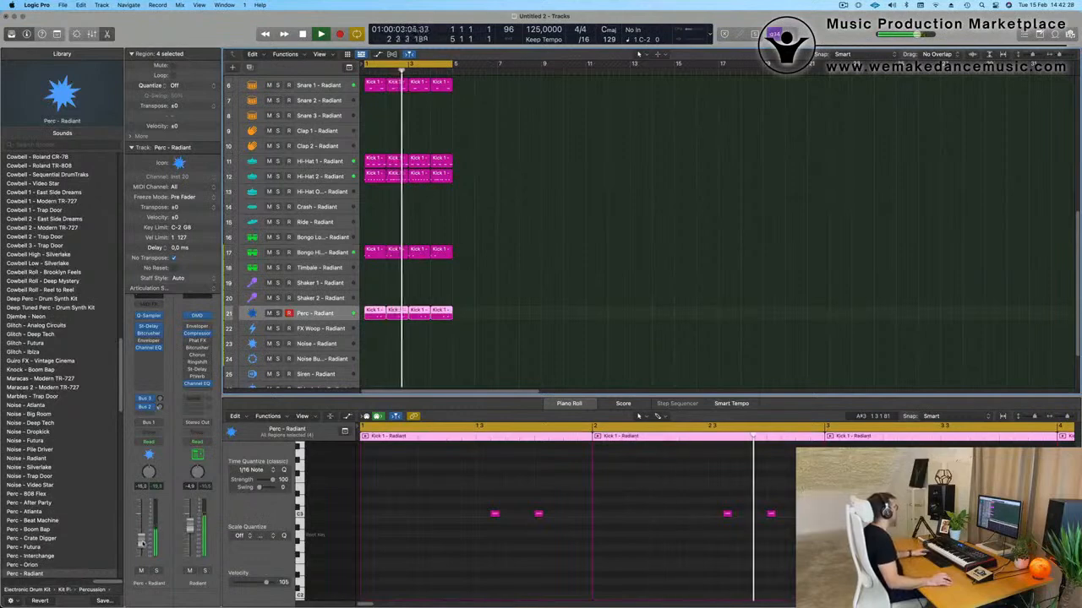
- Duplicate the Object In Motion track with its instrument and effects as a new empty track
{"action": "scroll", "coordinate": [475, 299], "scroll_direction": "up", "scroll_amount": 5}
{"action": "scroll", "coordinate": [481, 294], "scroll_direction": "right", "scroll_amount": 3}
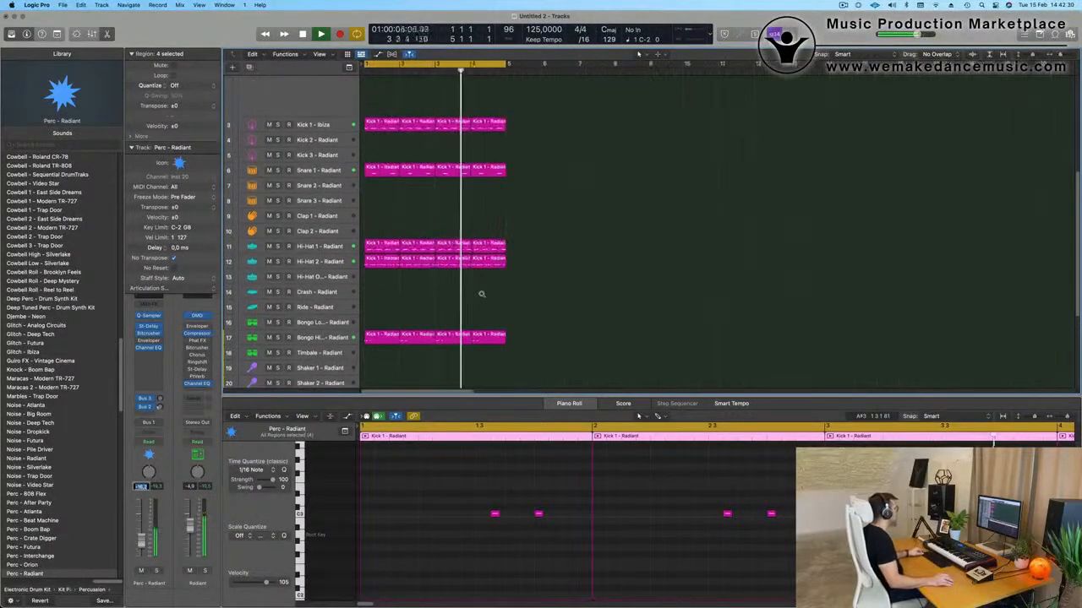
{"action": "scroll", "coordinate": [482, 294], "scroll_direction": "up", "scroll_amount": 3}
{"action": "scroll", "coordinate": [640, 164], "scroll_direction": "up", "scroll_amount": 4}
{"action": "left_click", "coordinate": [643, 164]}
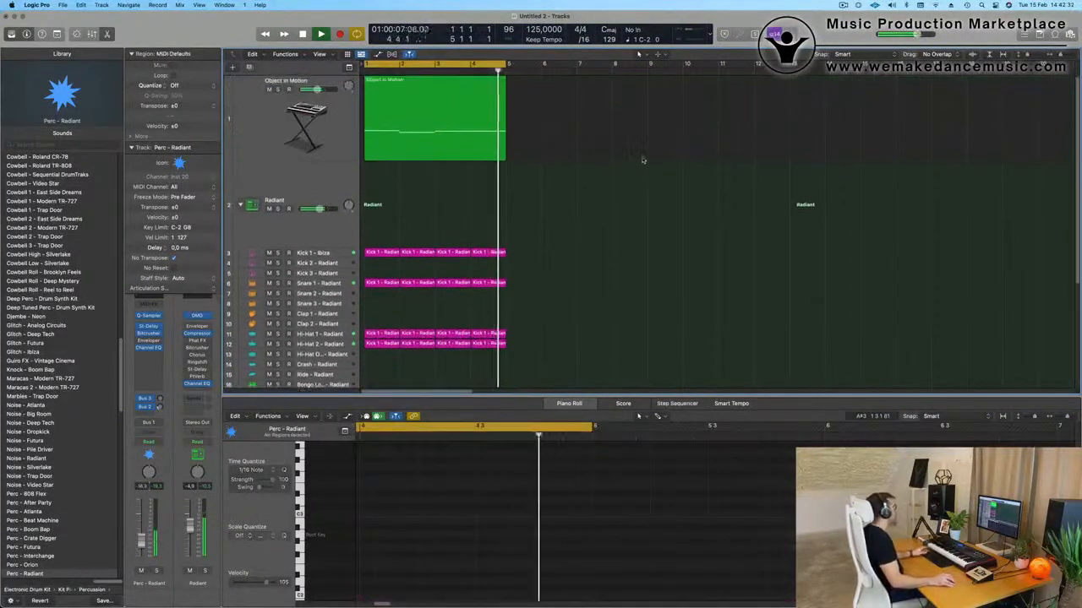
{"action": "left_click", "coordinate": [251, 122]}
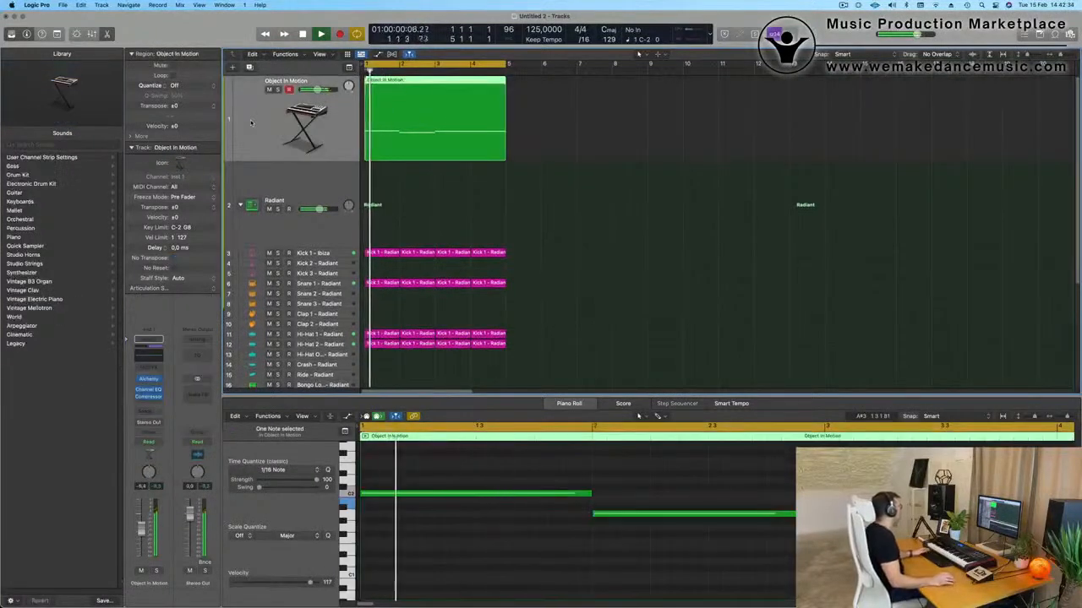
{"action": "key", "text": "Return"}
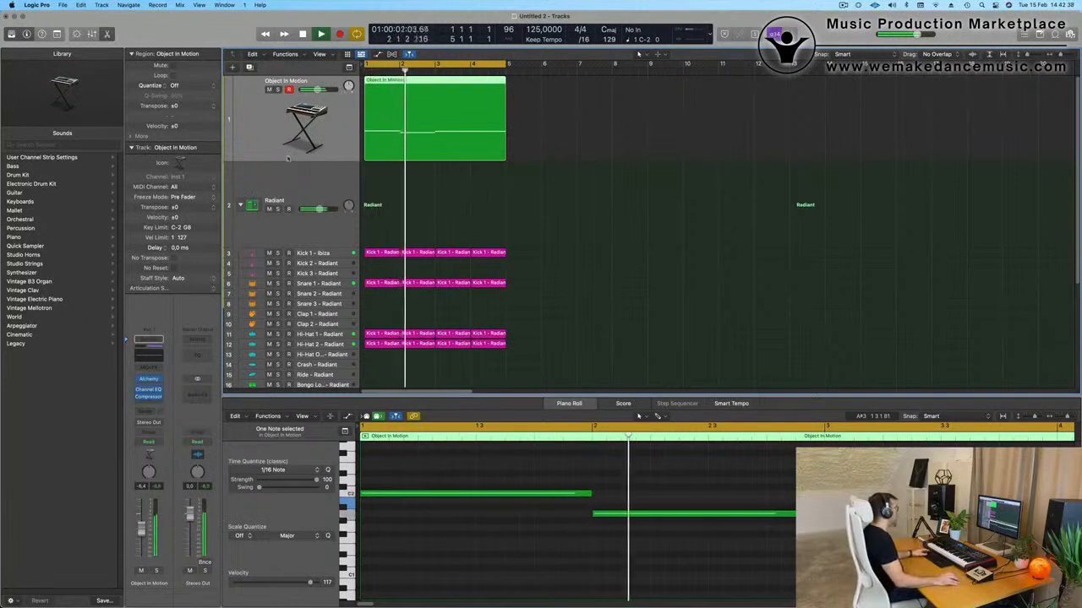
{"action": "left_click", "coordinate": [250, 67]}
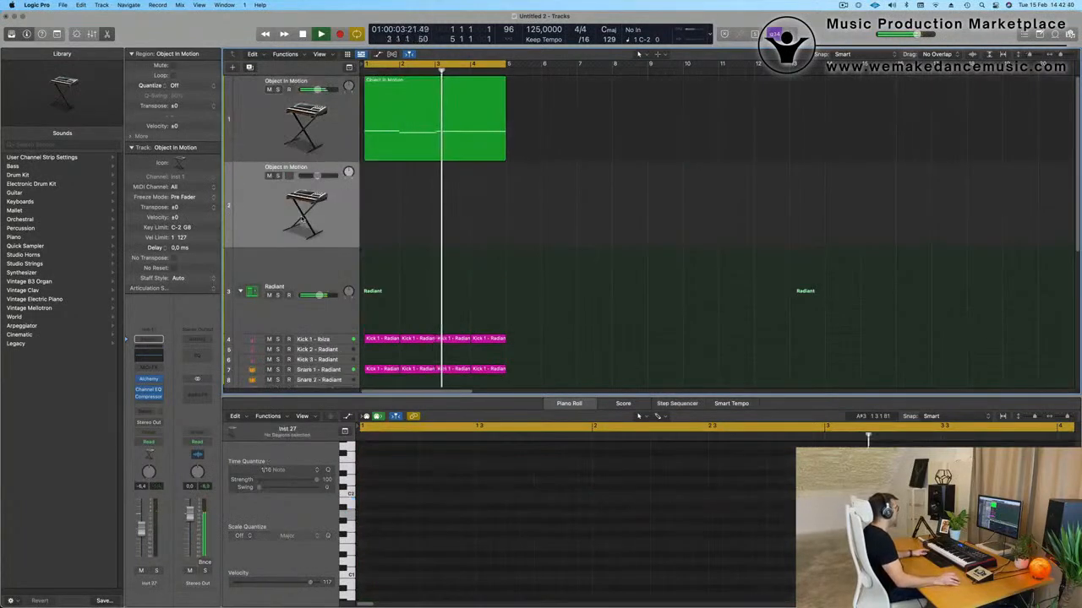
{"action": "key", "text": "Return"}
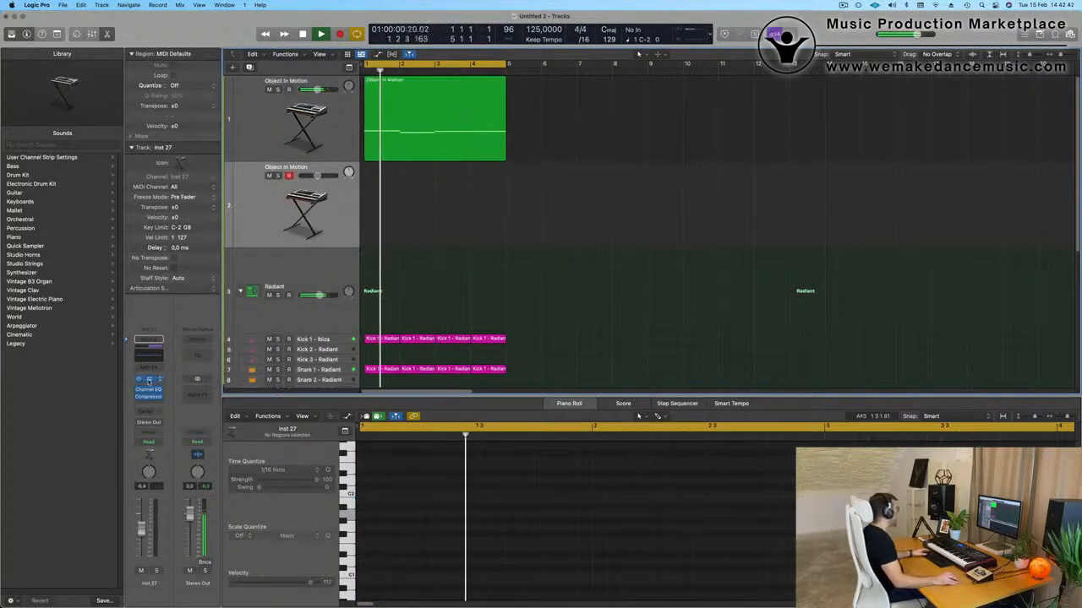
- Open Alchemy on the duplicated track and load the Heavy Pulse Bass preset from the Oblique Structures bass presets
{"action": "left_click", "coordinate": [149, 380]}
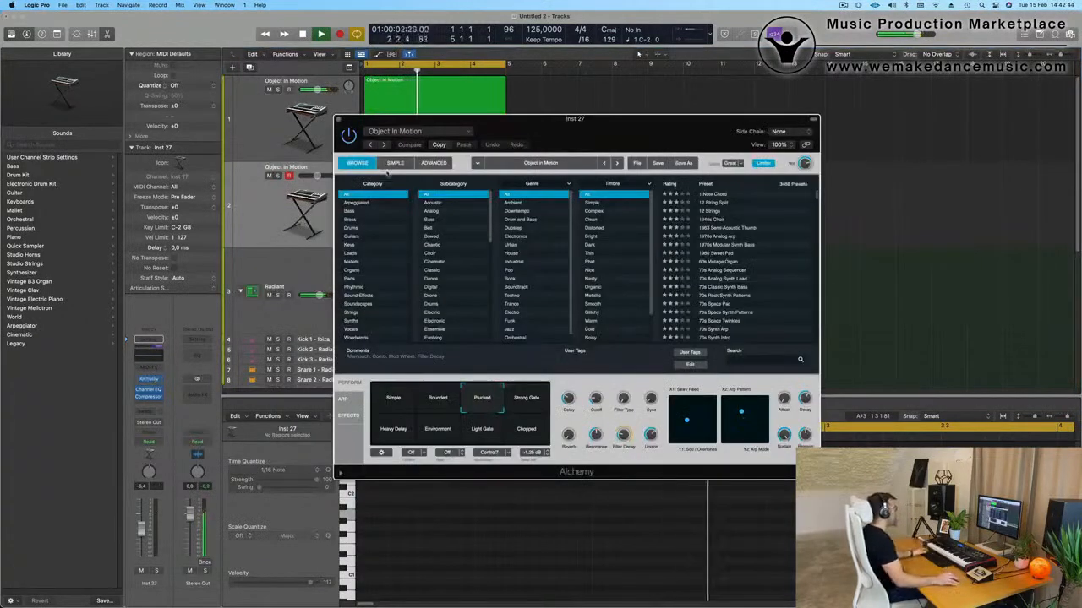
{"action": "left_click_drag", "start_coordinate": [562, 120], "coordinate": [486, 15]}
{"action": "left_click", "coordinate": [374, 31]}
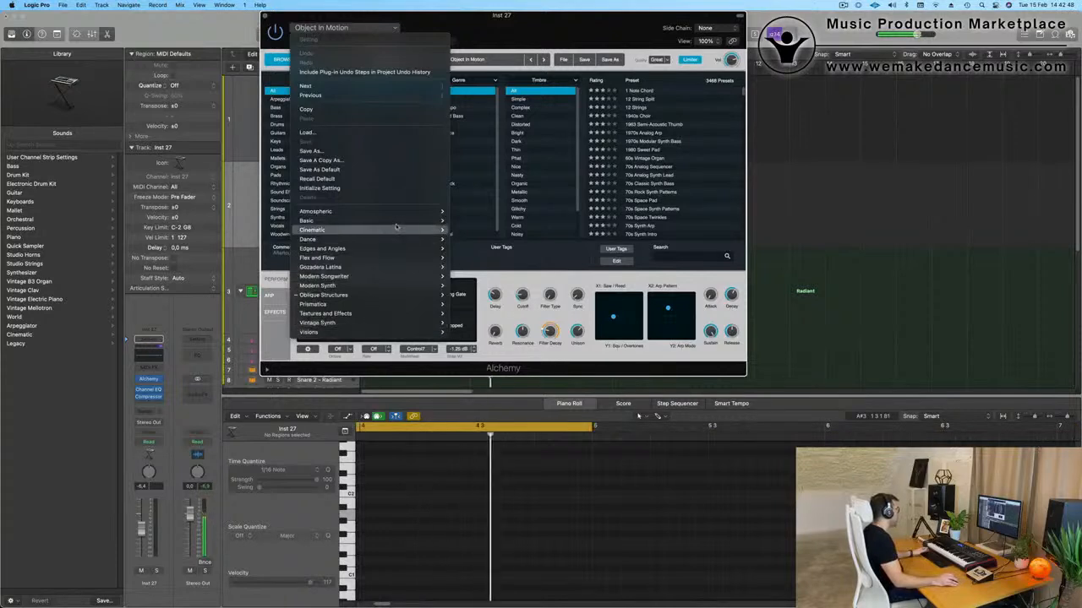
{"action": "mouse_move", "coordinate": [399, 219]}
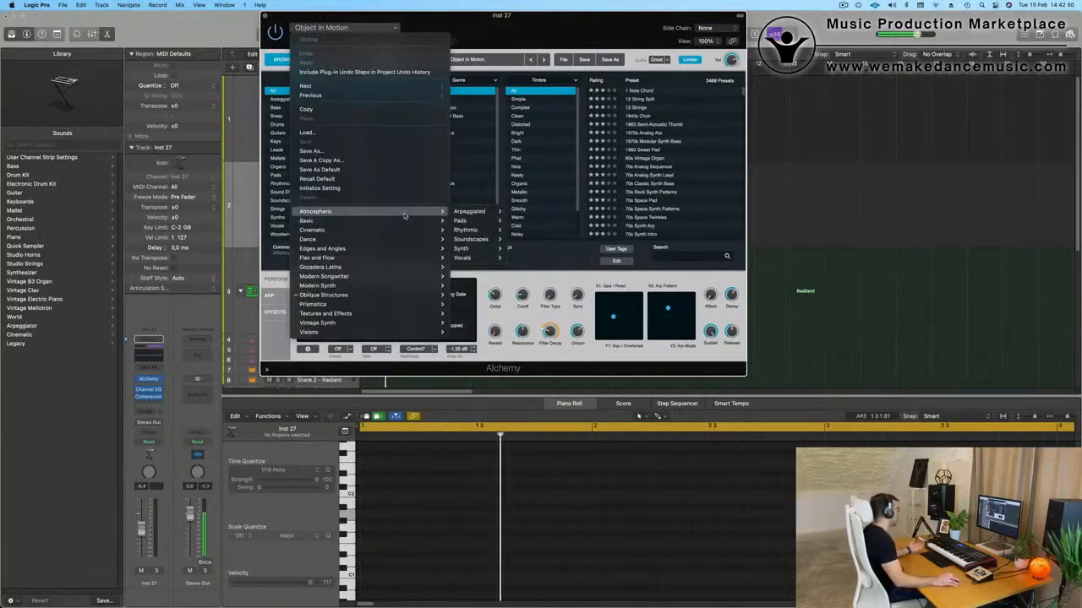
{"action": "mouse_move", "coordinate": [406, 300]}
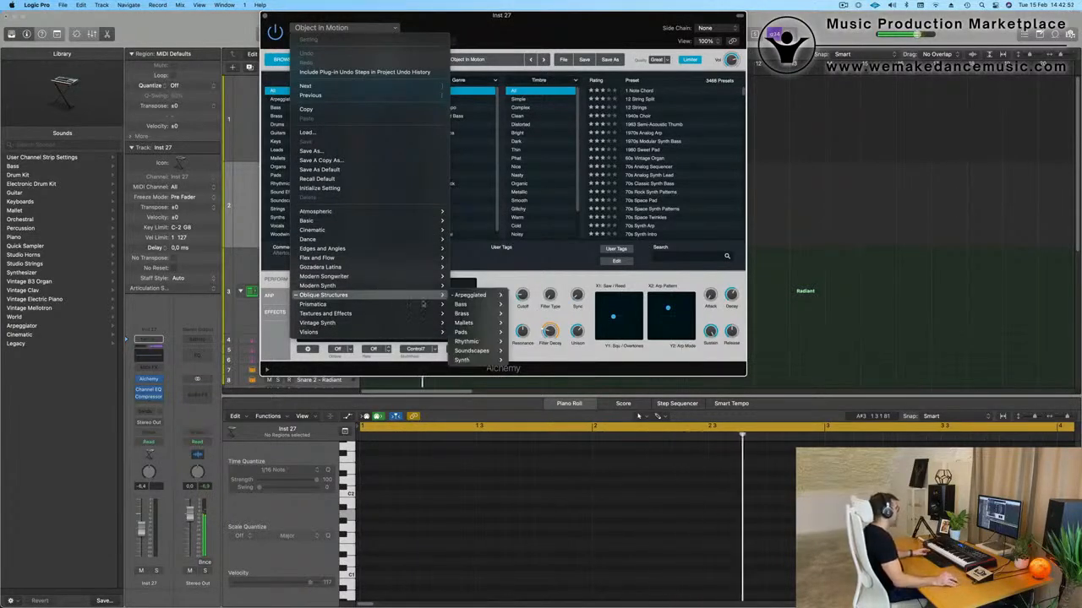
{"action": "mouse_move", "coordinate": [482, 306]}
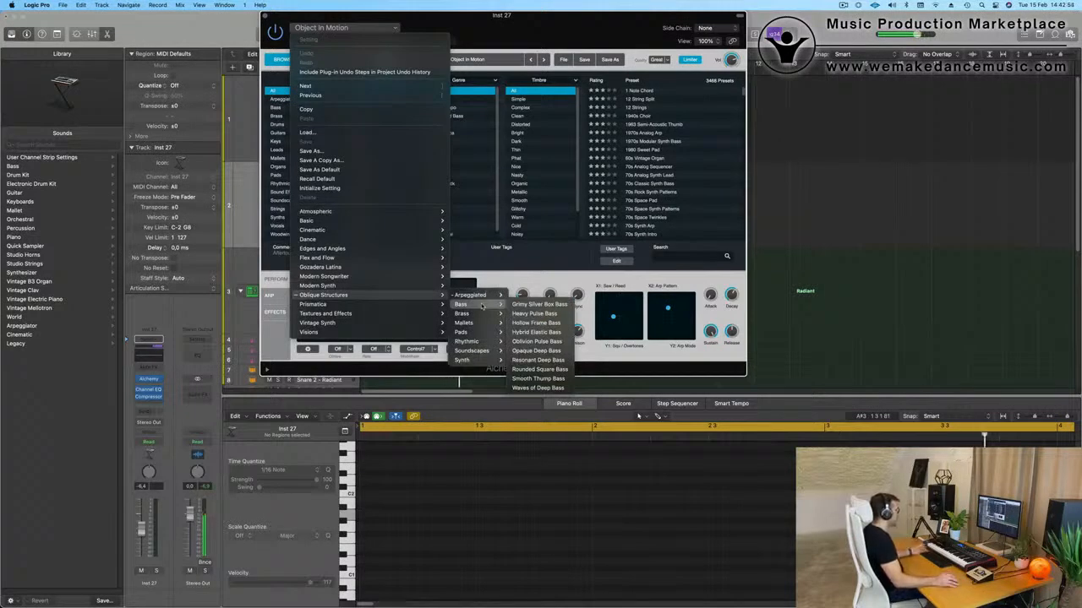
{"action": "left_click", "coordinate": [541, 315]}
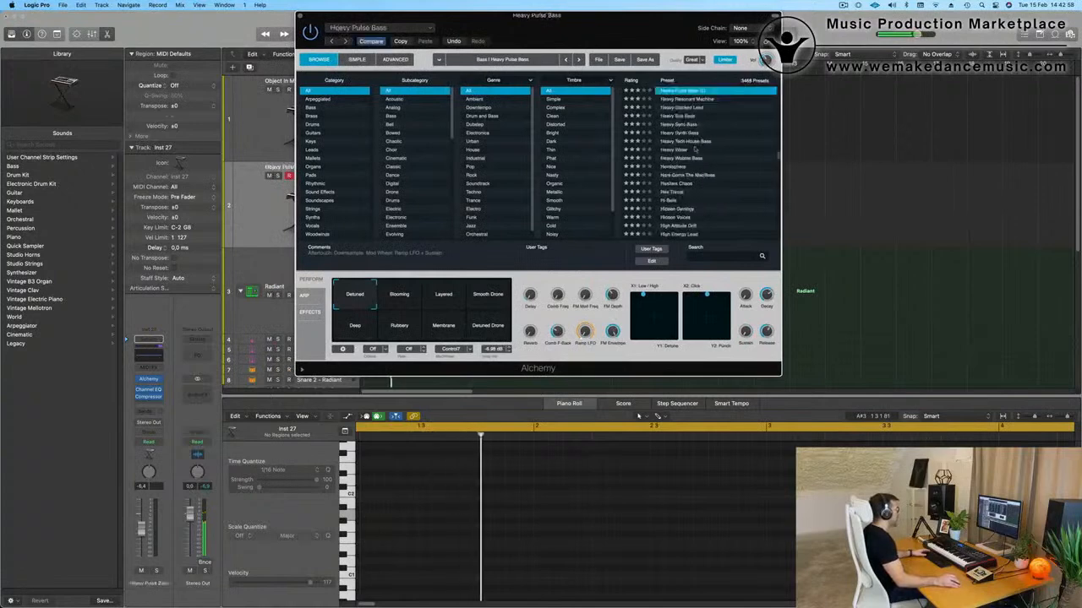
- Audition the Heavy Pulse Bass preset and switch its performance variation to Blooming
{"action": "left_click_drag", "start_coordinate": [558, 25], "coordinate": [613, 62]}
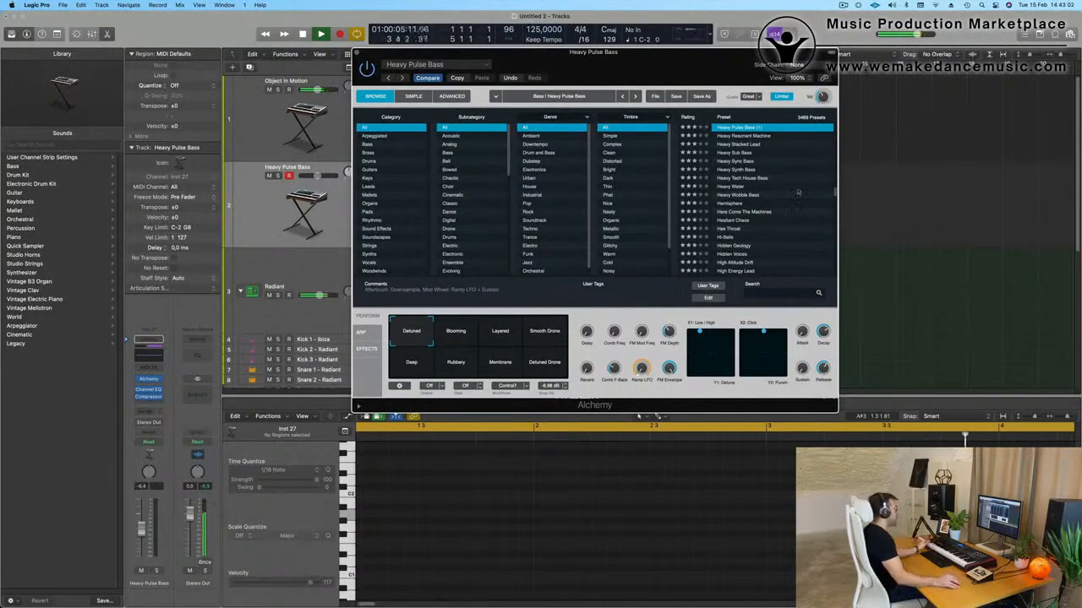
{"action": "scroll", "coordinate": [760, 184], "scroll_direction": "up", "scroll_amount": 3}
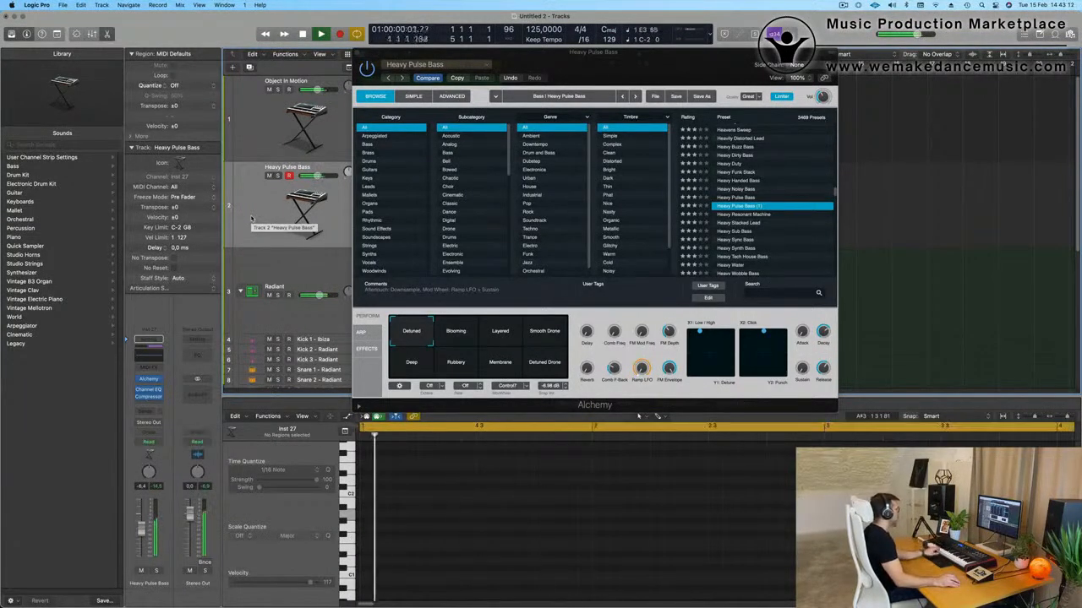
{"action": "left_click", "coordinate": [439, 331]}
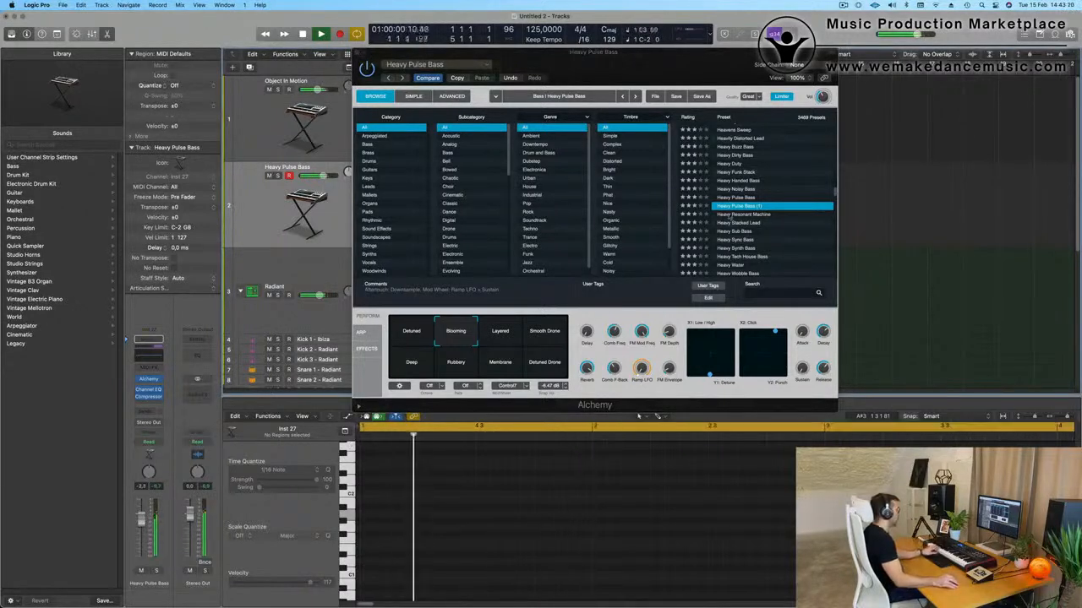
- Replace the bass track's Alchemy preset with Opaque Deep Bass from the Oblique Structures bass presets
{"action": "left_click", "coordinate": [427, 67]}
{"action": "mouse_move", "coordinate": [456, 339]}
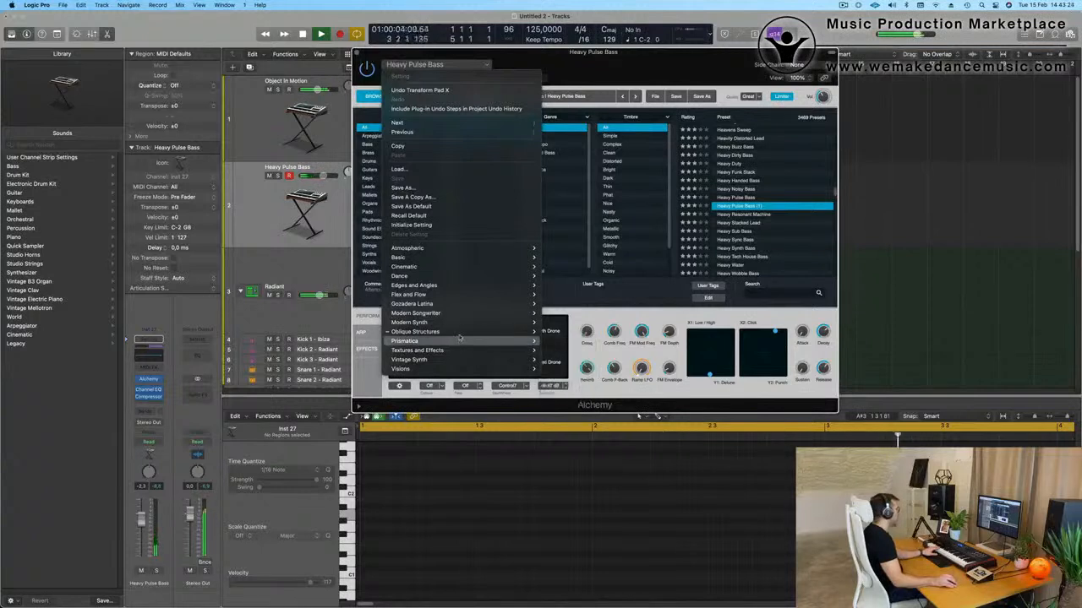
{"action": "mouse_move", "coordinate": [499, 331]}
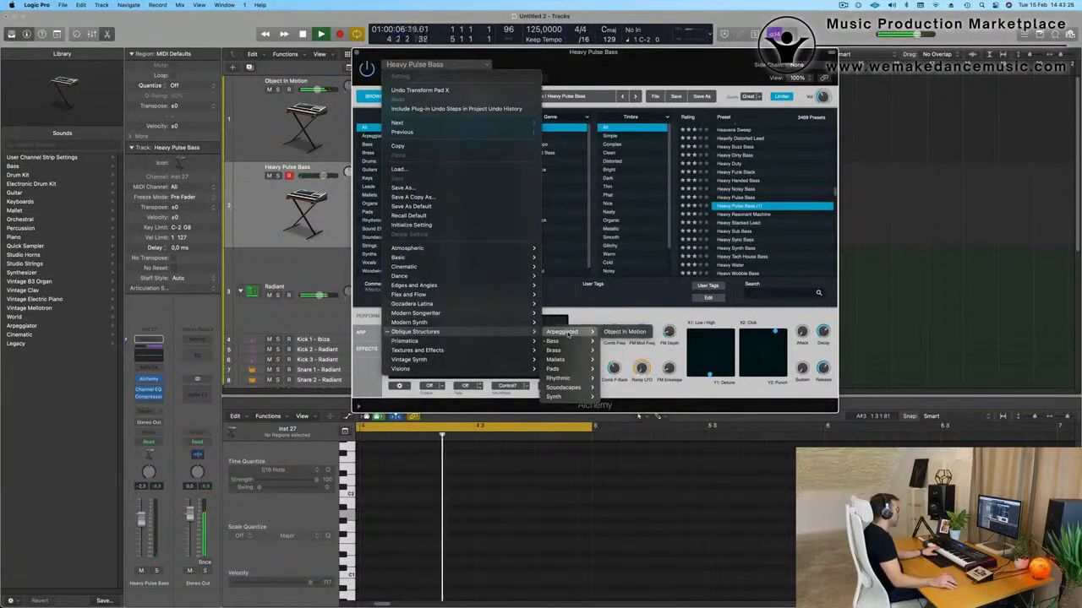
{"action": "mouse_move", "coordinate": [557, 345]}
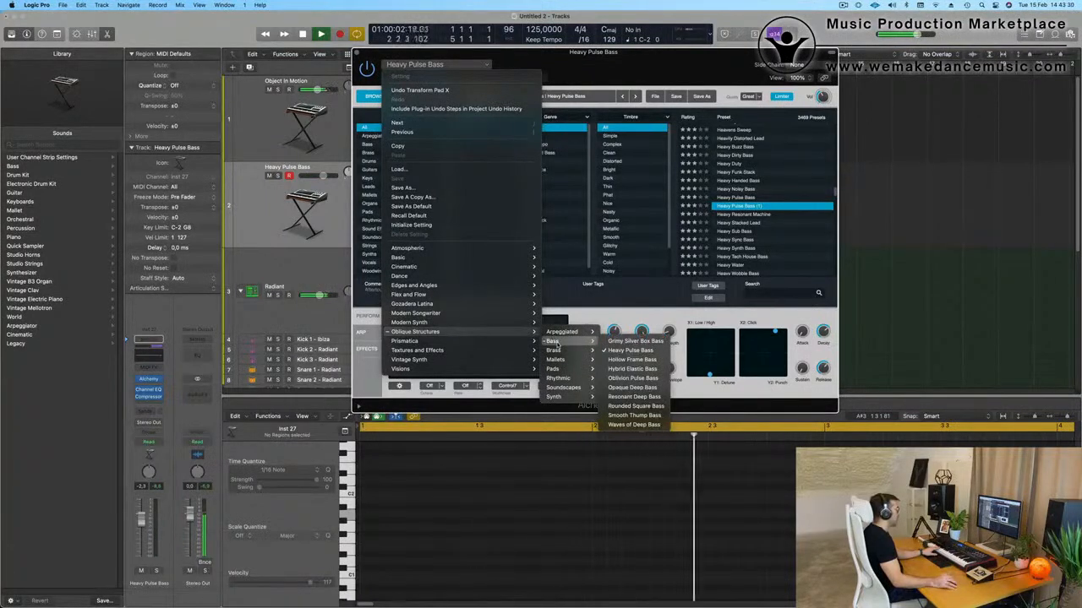
{"action": "left_click", "coordinate": [624, 387]}
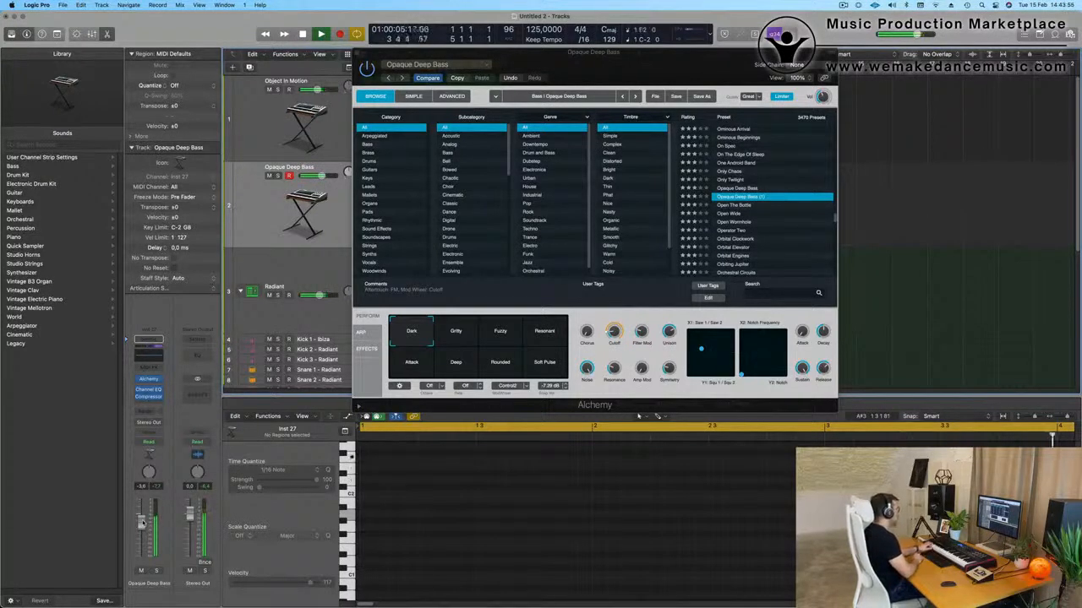
- Uncover the arrangement and copy the four-bar Object In Motion region to the Opaque Deep Bass track at bar 1
{"action": "left_click_drag", "start_coordinate": [604, 49], "coordinate": [897, 75]}
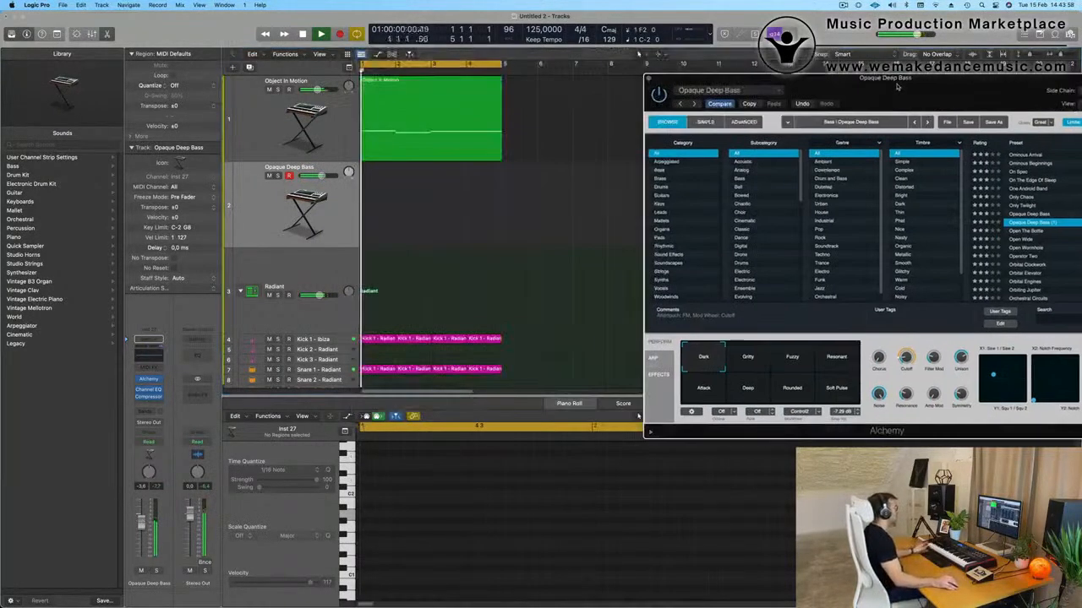
{"action": "left_click", "coordinate": [426, 88]}
{"action": "left_click_drag", "start_coordinate": [427, 88], "coordinate": [427, 174]}
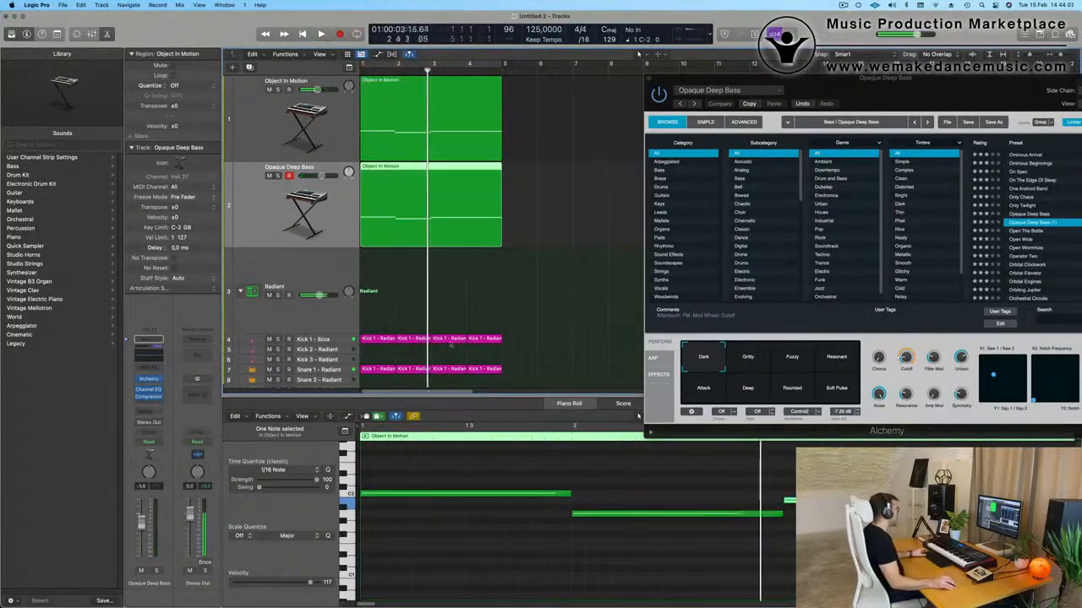
{"action": "left_click", "coordinate": [518, 294]}
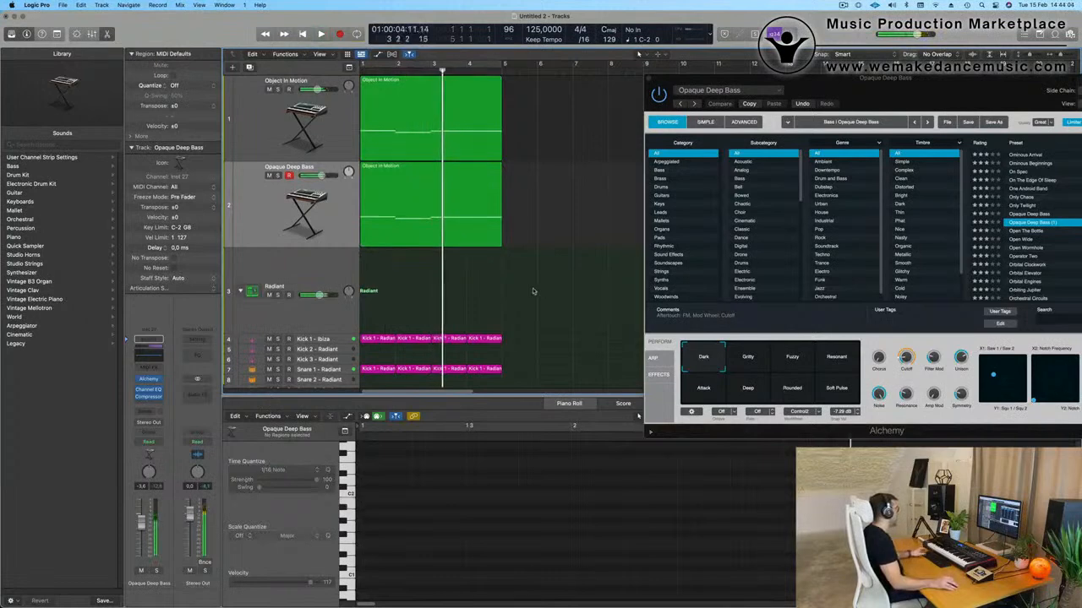
- Turn cycle mode back on for the four bars and play the loop with the bass part
{"action": "key", "text": "super+Left"}
{"action": "key", "text": "space"}
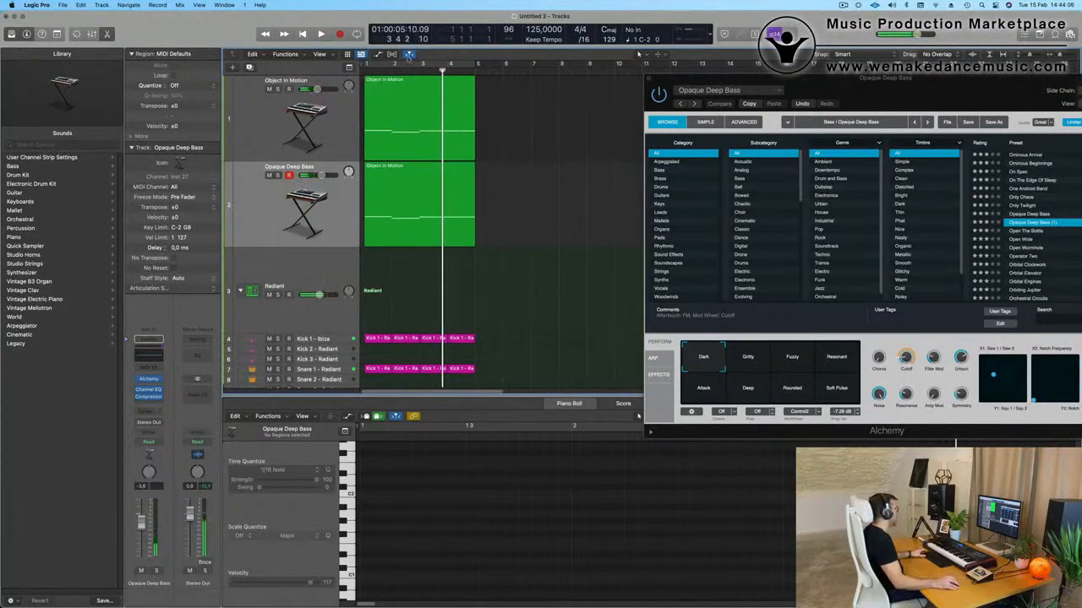
{"action": "key", "text": "c"}
{"action": "key", "text": "space"}
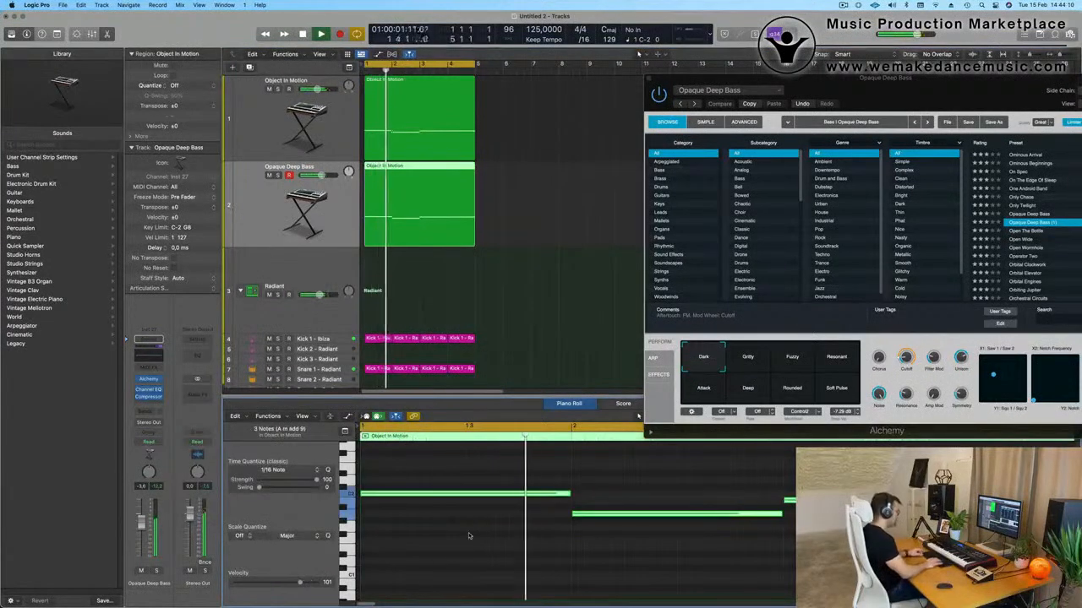
- Audition Opaque Deep Bass's Gritty, Fuzzy, Resonant, Soft Pulse, Deep and Attack variations, return to Dark and adjust the cutoff
{"action": "left_click_drag", "start_coordinate": [913, 94], "coordinate": [670, 143]}
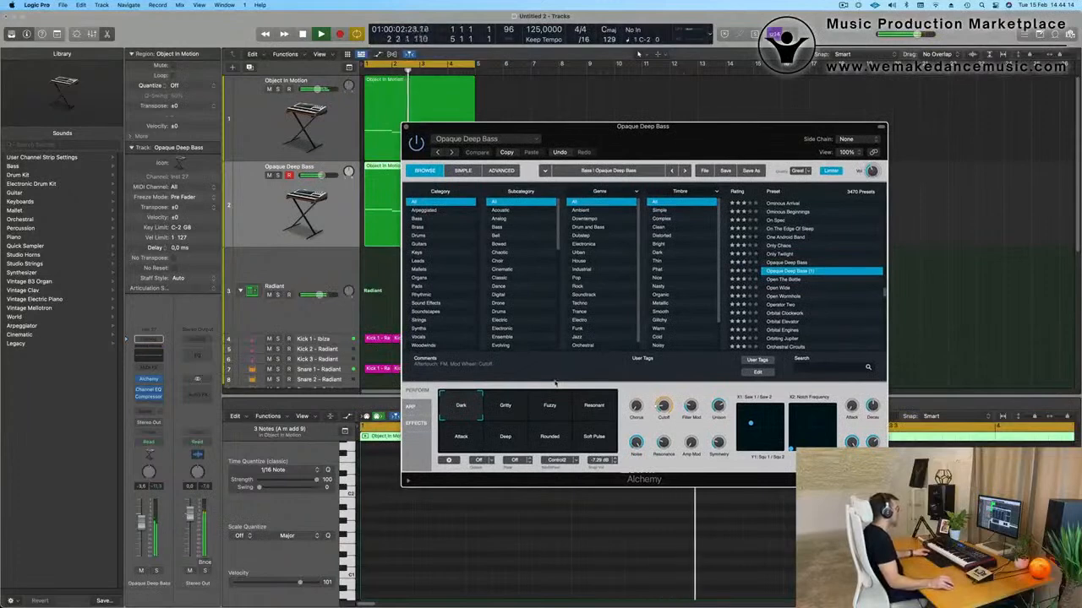
{"action": "left_click", "coordinate": [505, 407]}
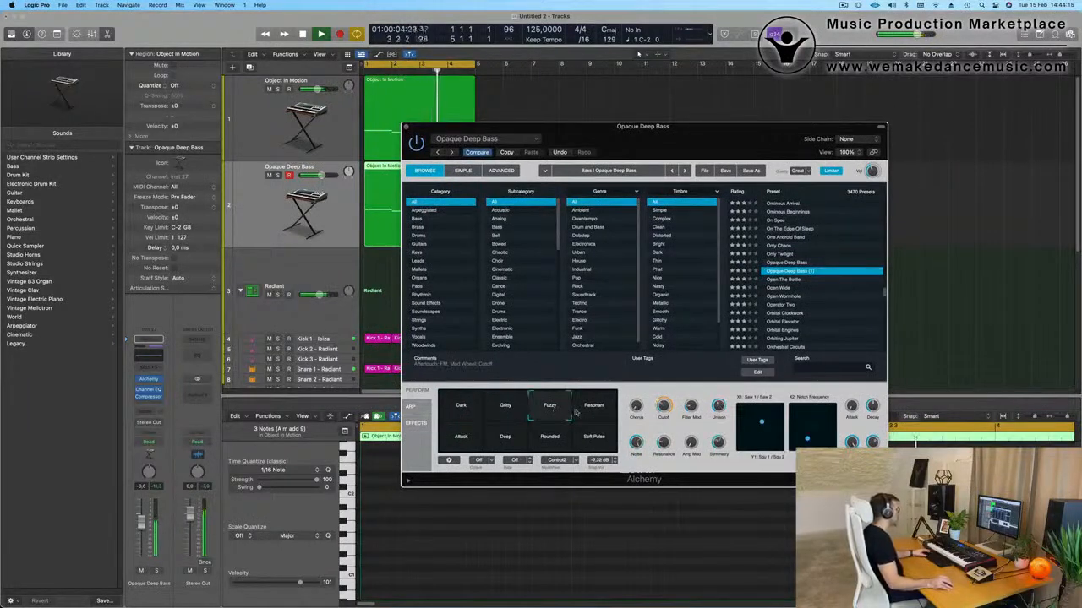
{"action": "left_click", "coordinate": [594, 409]}
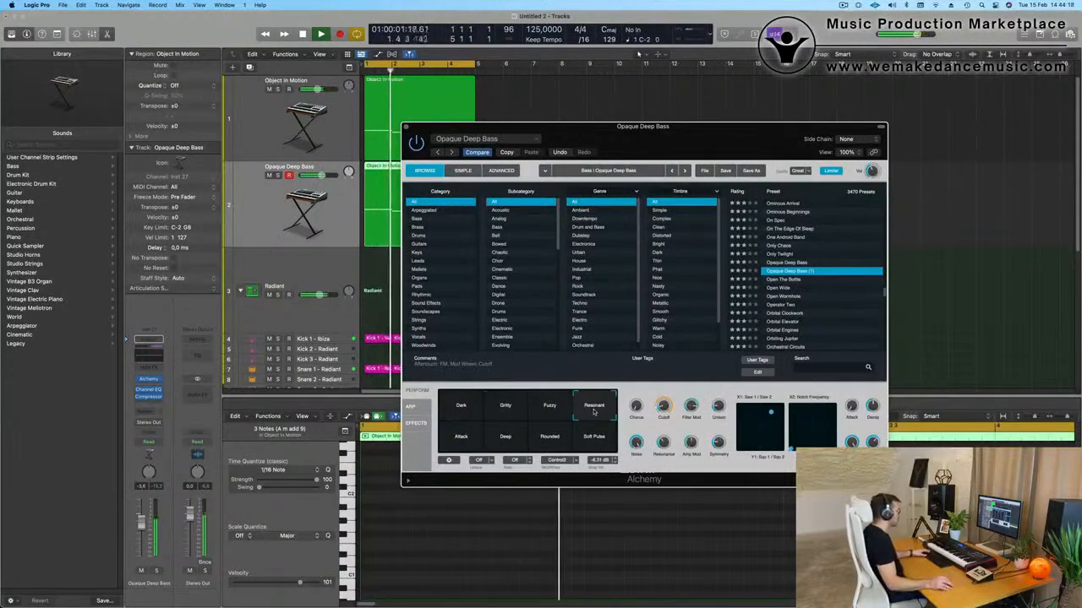
{"action": "left_click", "coordinate": [592, 440]}
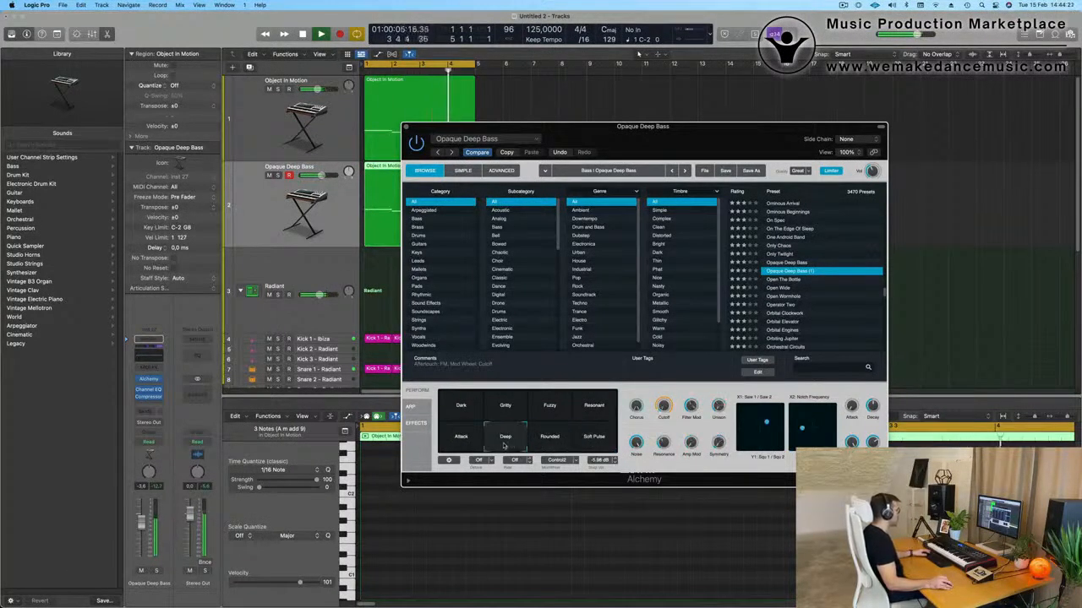
{"action": "left_click", "coordinate": [458, 441]}
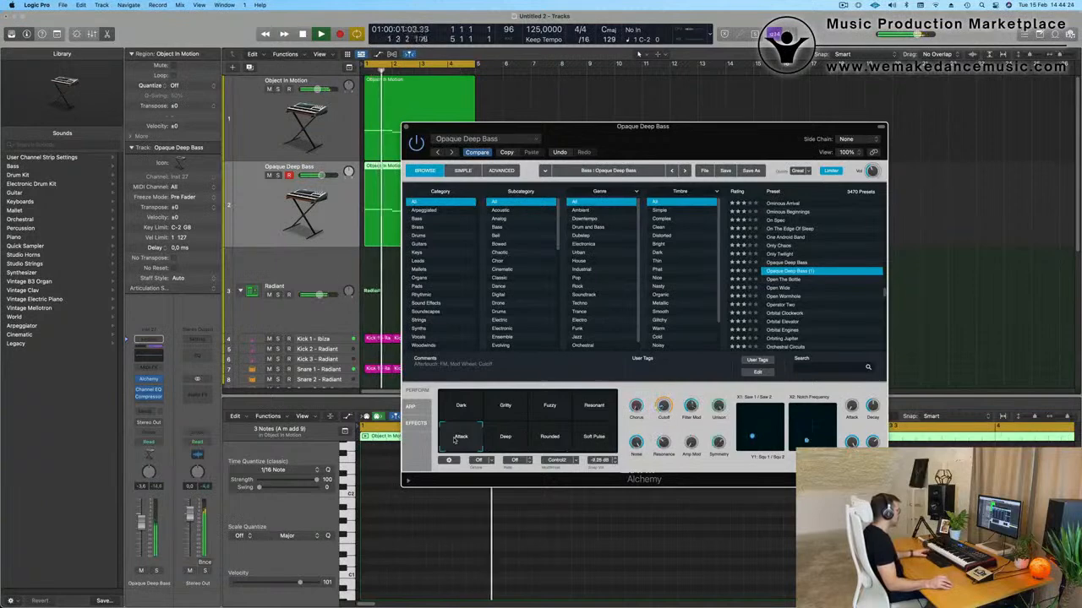
{"action": "left_click", "coordinate": [603, 408]}
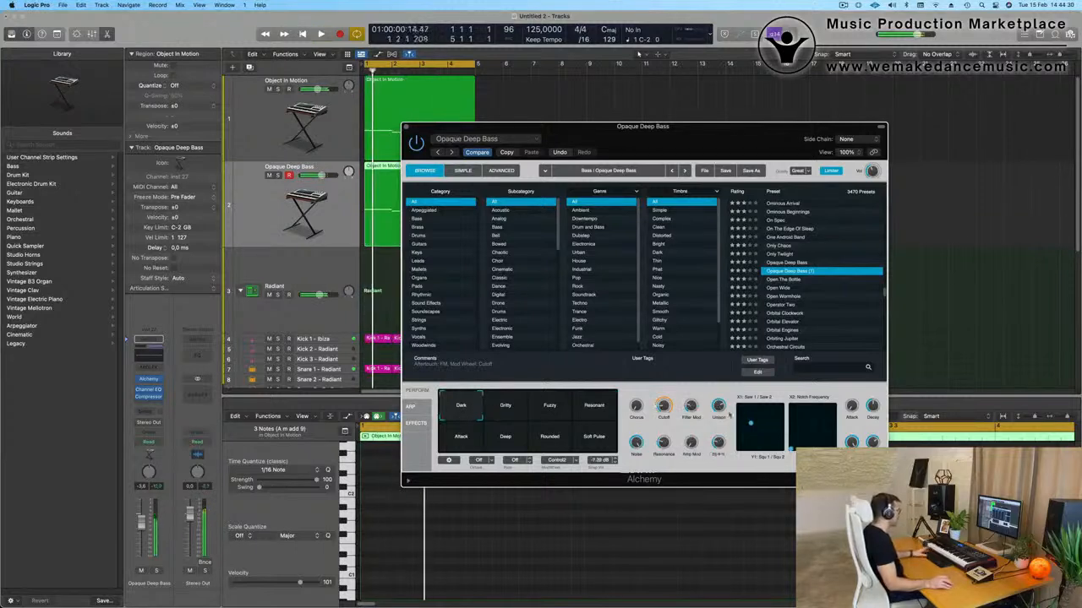
{"action": "mouse_move", "coordinate": [664, 401]}
{"action": "left_click_drag", "start_coordinate": [672, 388], "coordinate": [666, 406]}
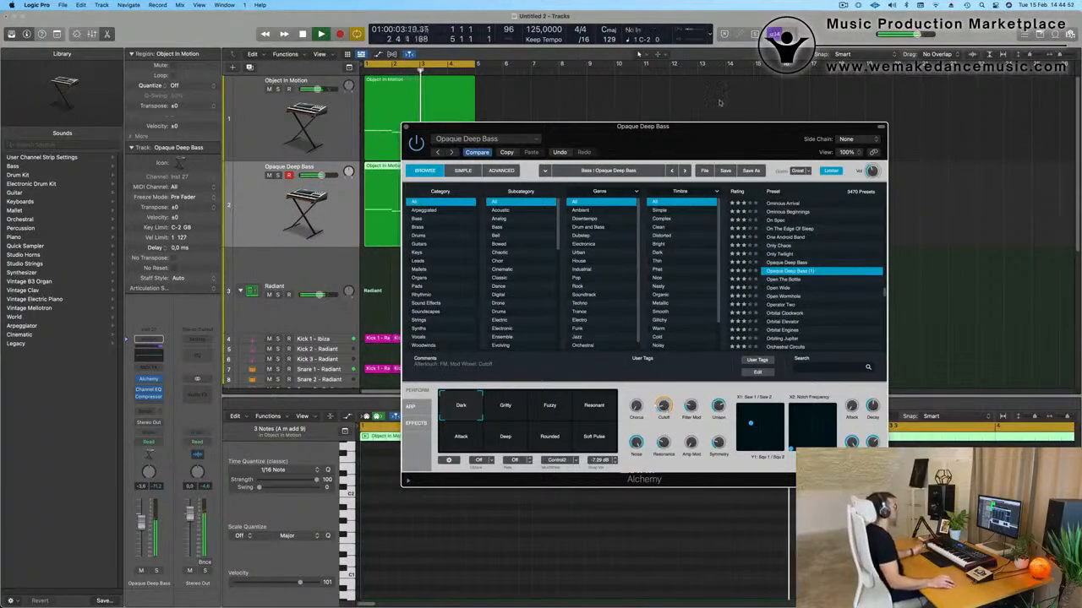
- In the Object In Motion track's Channel EQ, add an 87.5 Hz low cut at 18 dB/Oct and a +1.0 dB boost at 155 Hz
{"action": "left_click_drag", "start_coordinate": [711, 131], "coordinate": [794, 64]}
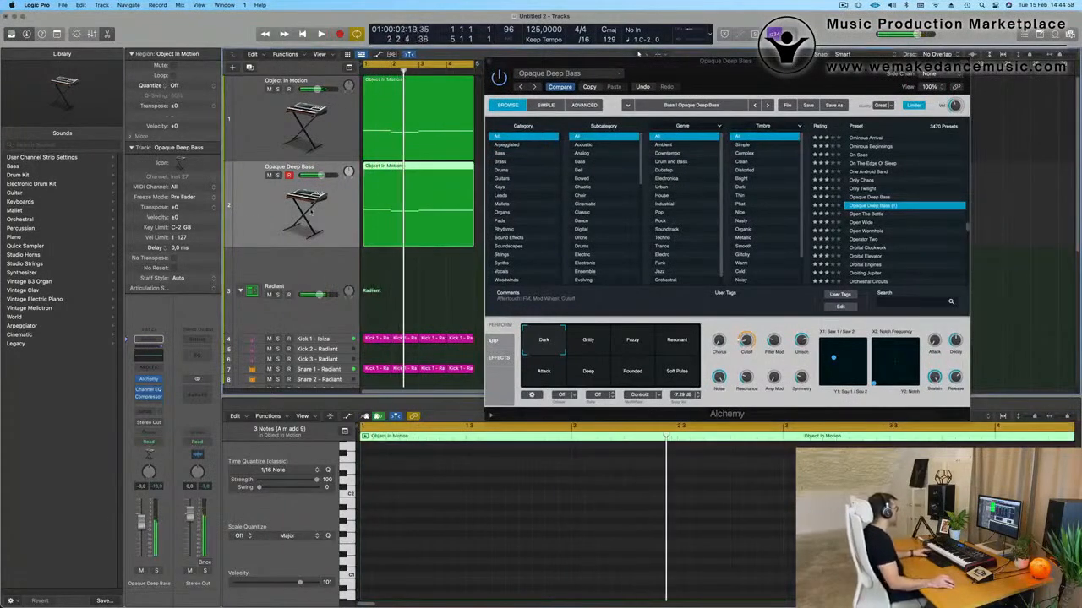
{"action": "left_click", "coordinate": [247, 140]}
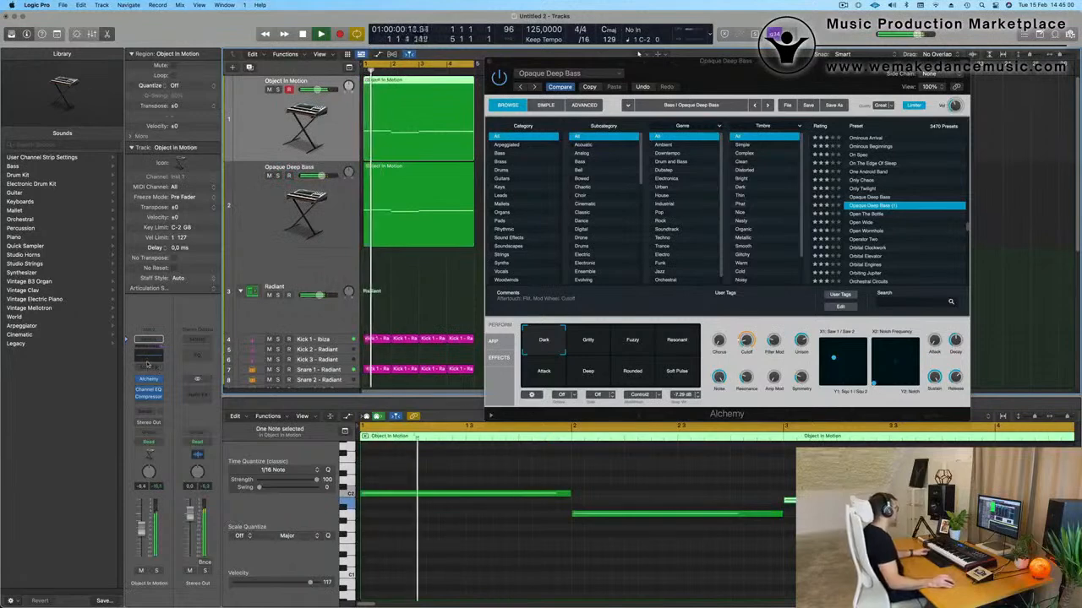
{"action": "left_click", "coordinate": [149, 341]}
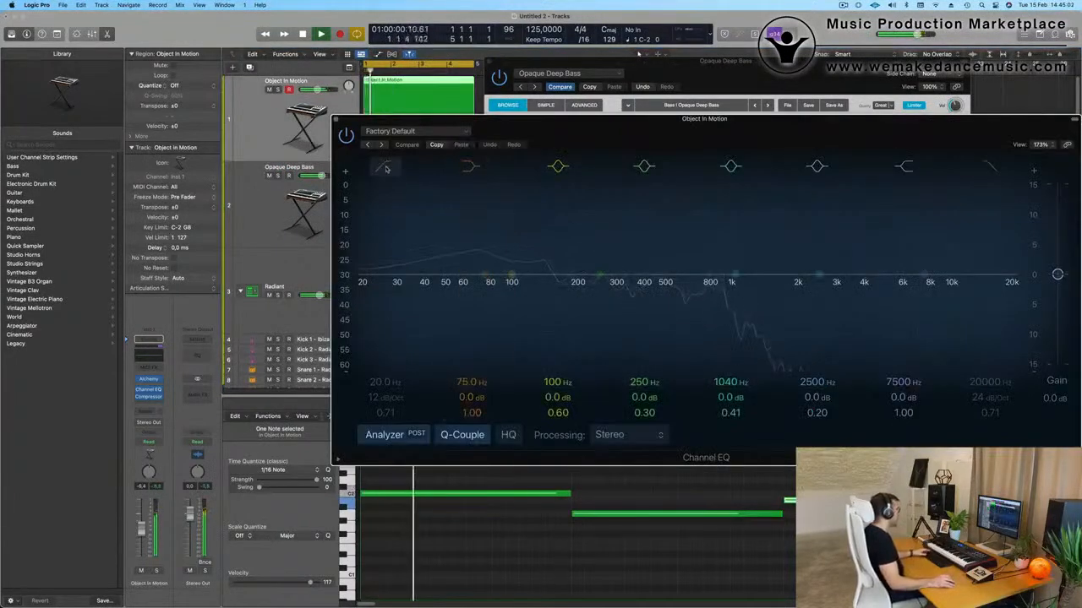
{"action": "left_click_drag", "start_coordinate": [469, 250], "coordinate": [519, 246]}
{"action": "left_click_drag", "start_coordinate": [599, 276], "coordinate": [552, 271]}
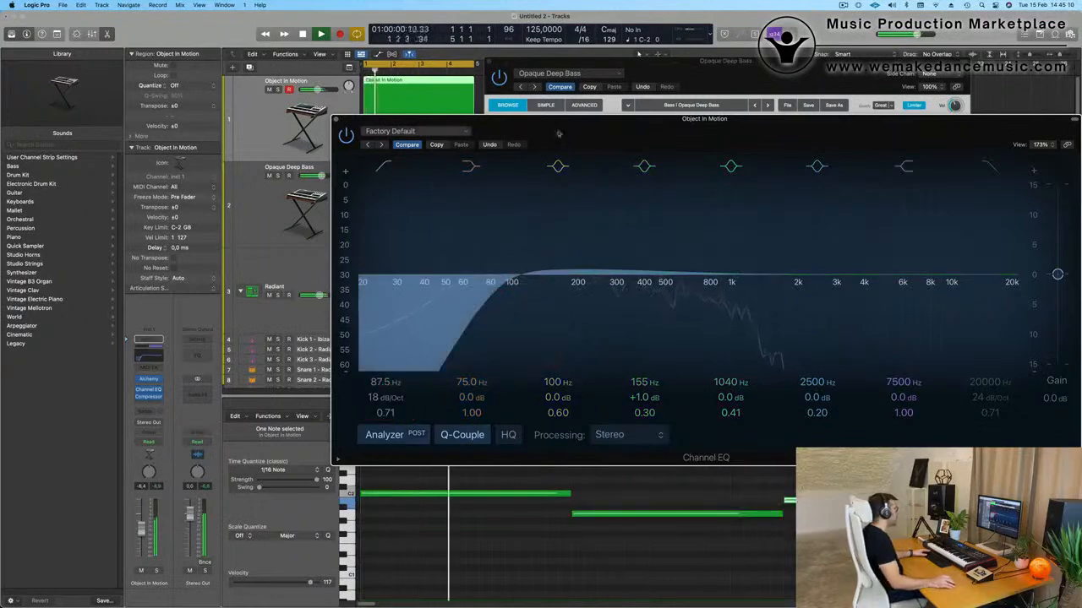
{"action": "left_click_drag", "start_coordinate": [671, 129], "coordinate": [603, 176]}
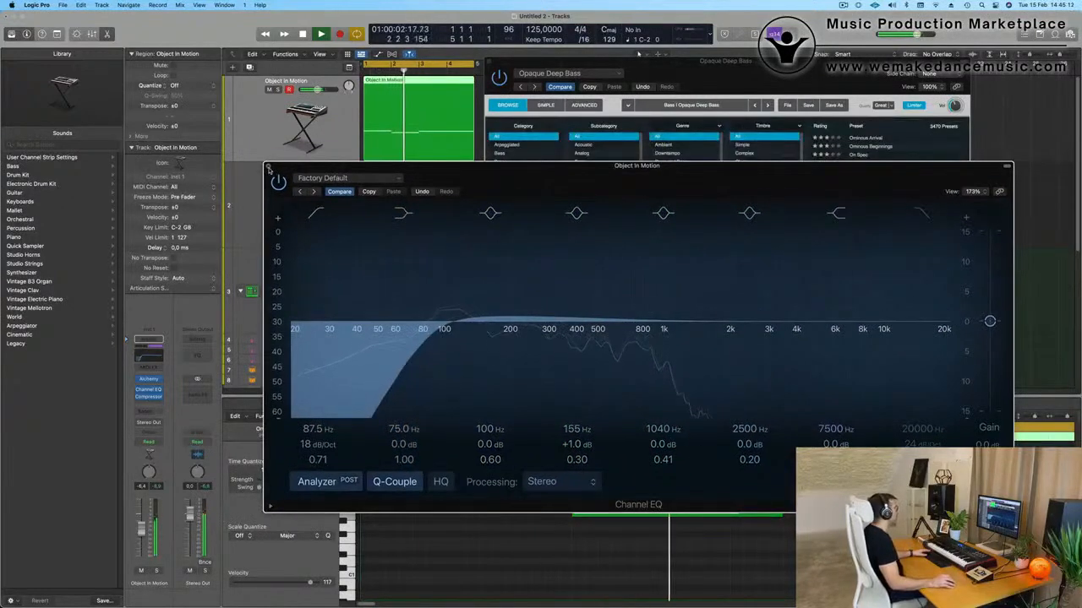
{"action": "left_click", "coordinate": [269, 166]}
- Tweak the arpeggiator of the Object In Motion track's Alchemy synth and set its cutoff to about 23%
{"action": "left_click_drag", "start_coordinate": [718, 61], "coordinate": [761, 396]}
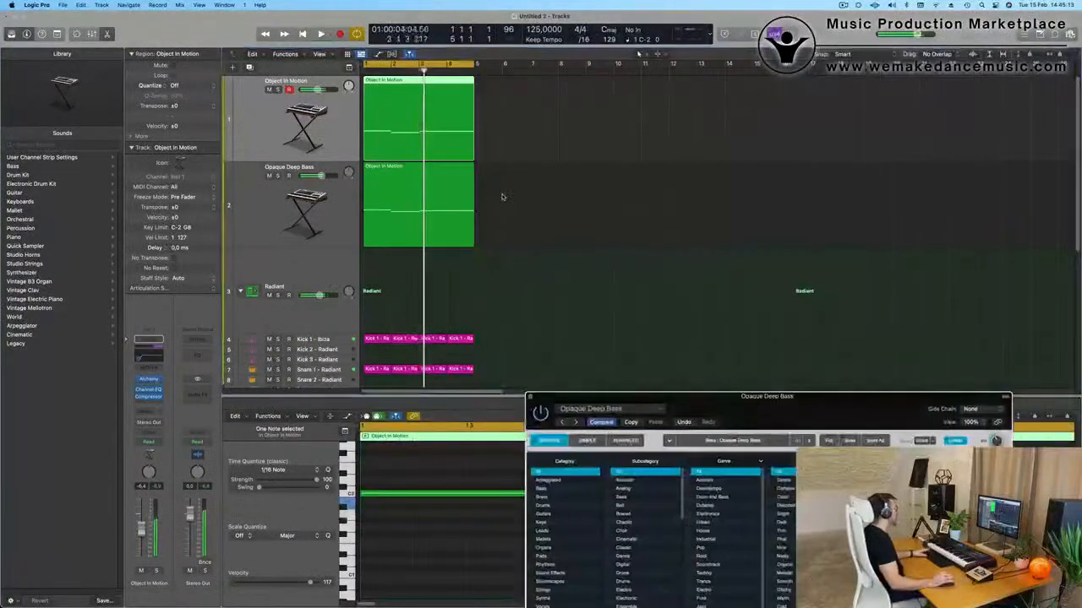
{"action": "left_click", "coordinate": [251, 122]}
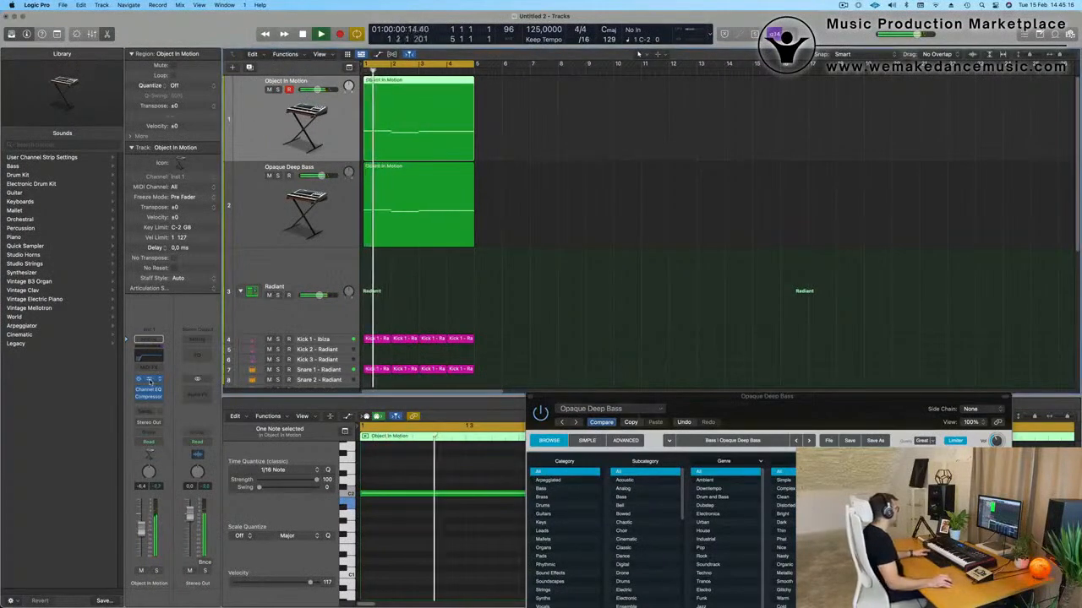
{"action": "left_click_drag", "start_coordinate": [870, 102], "coordinate": [637, 93]}
{"action": "key", "text": "space"}
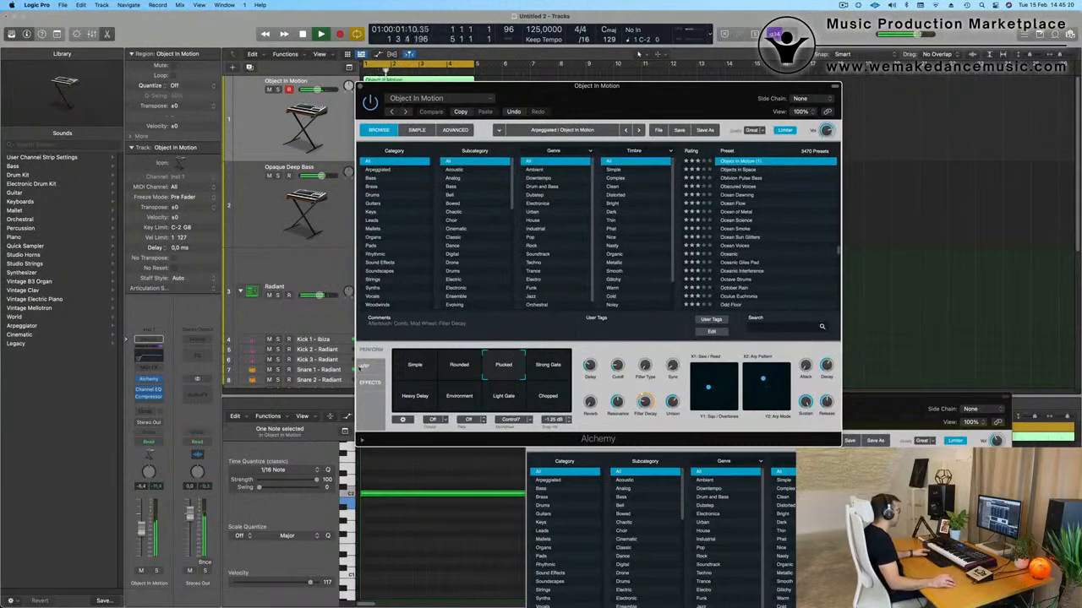
{"action": "left_click", "coordinate": [362, 366]}
{"action": "left_click_drag", "start_coordinate": [506, 378], "coordinate": [507, 367]}
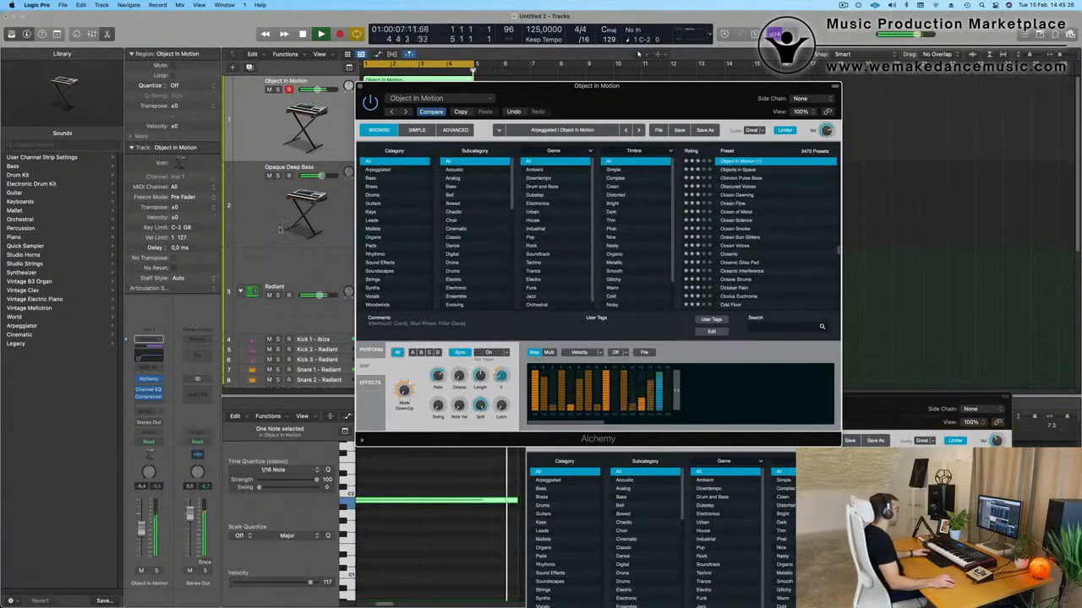
{"action": "left_click", "coordinate": [372, 350]}
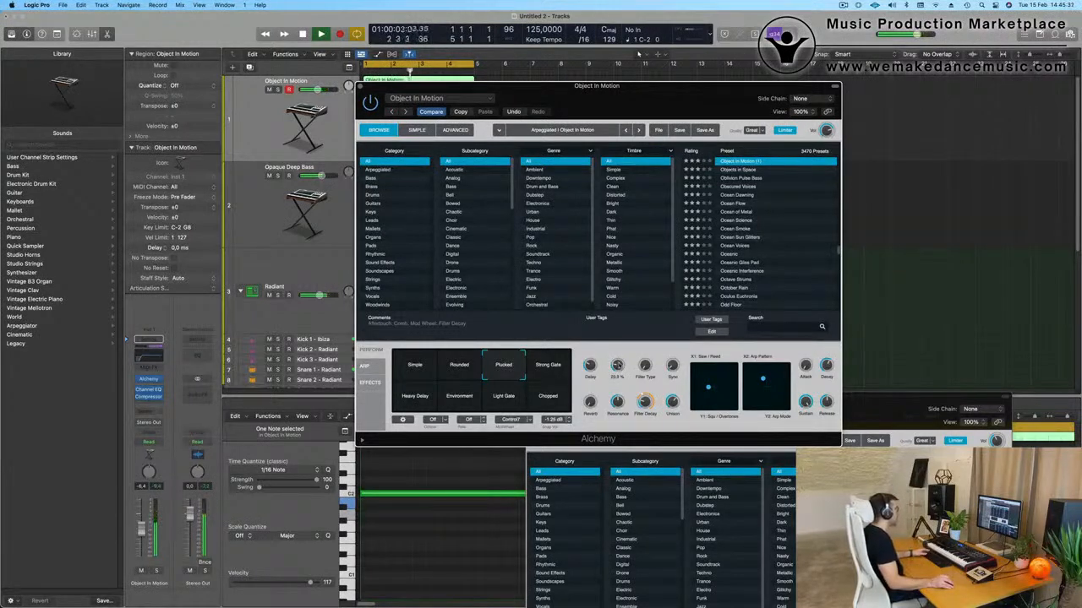
{"action": "left_click_drag", "start_coordinate": [605, 85], "coordinate": [711, 106]}
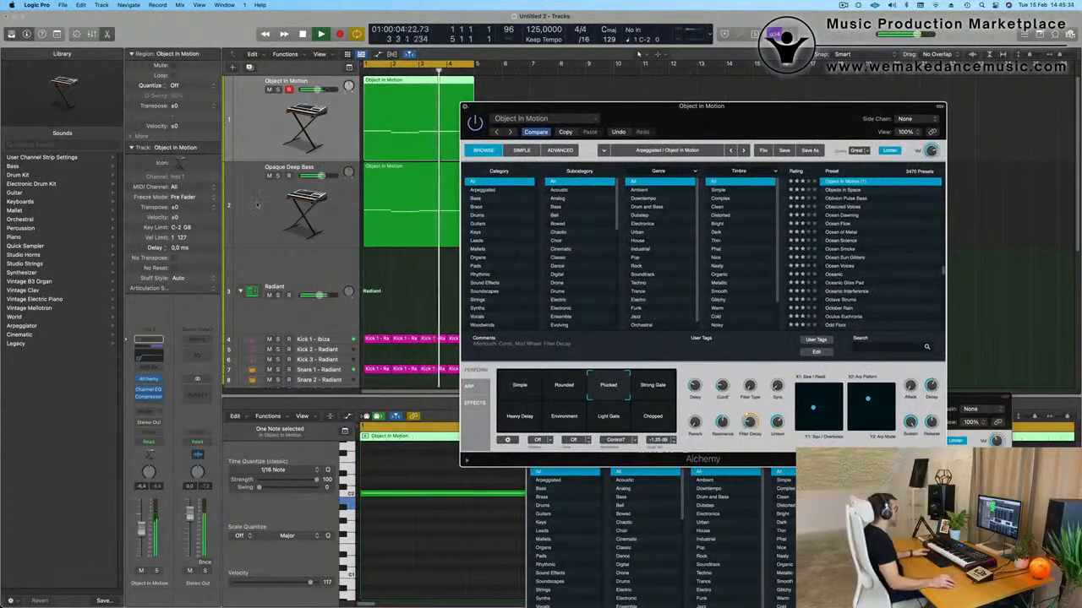
- Set the Filter Mod of the Opaque Deep Bass synth to 67% and clear its window from the arrangement
{"action": "left_click", "coordinate": [283, 163]}
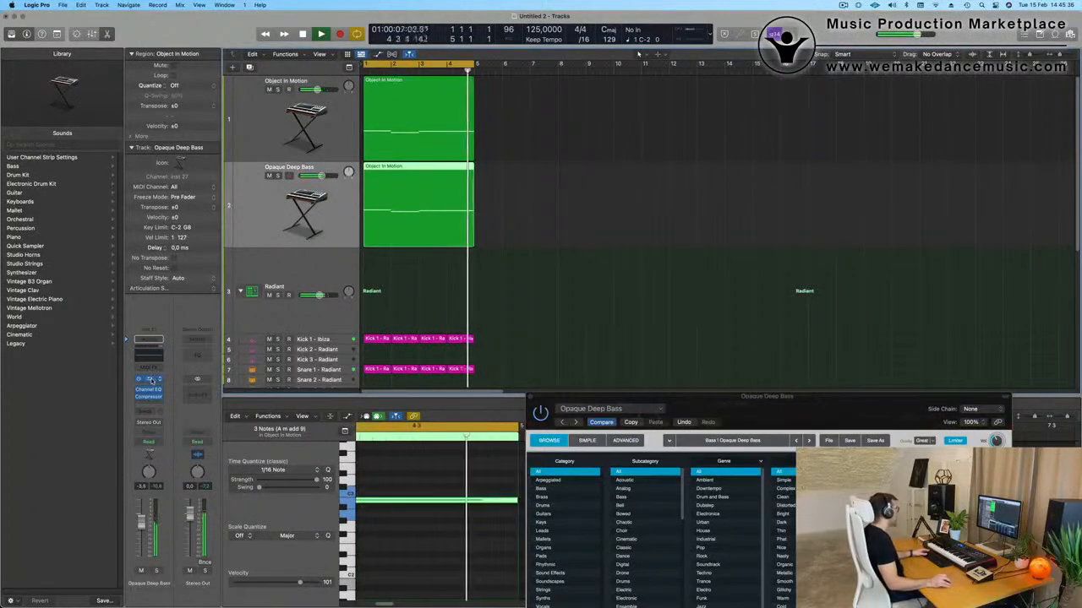
{"action": "left_click", "coordinate": [530, 397]}
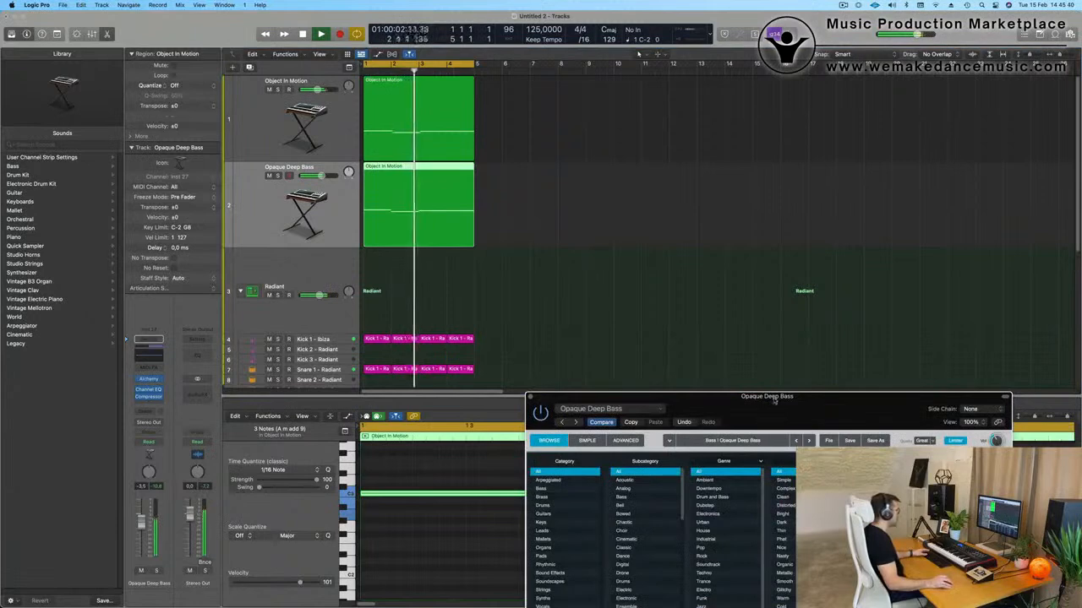
{"action": "left_click_drag", "start_coordinate": [773, 403], "coordinate": [685, 101]}
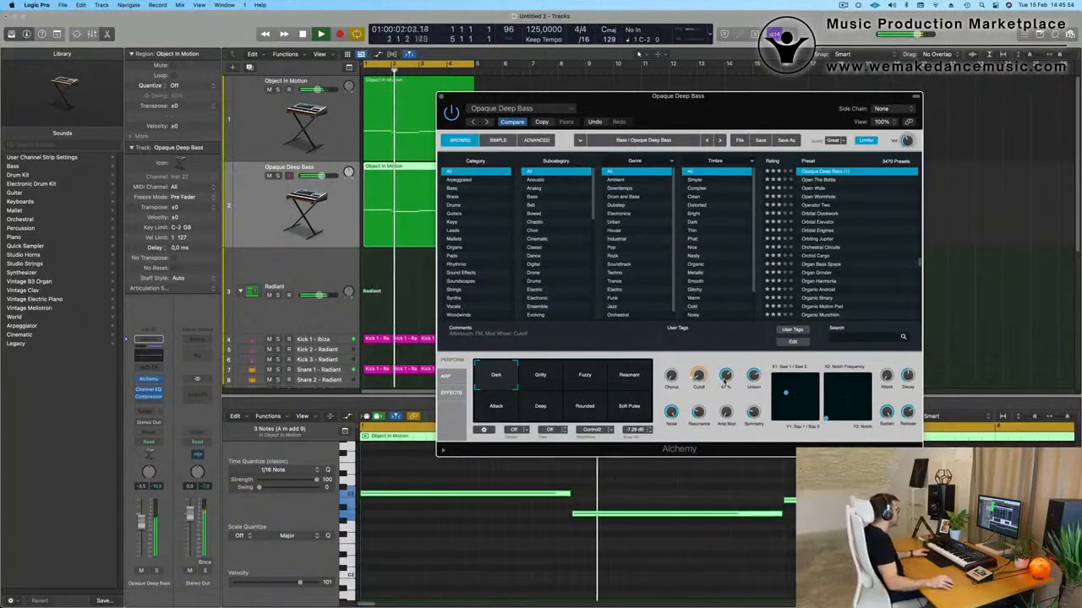
{"action": "left_click_drag", "start_coordinate": [751, 115], "coordinate": [730, 197]}
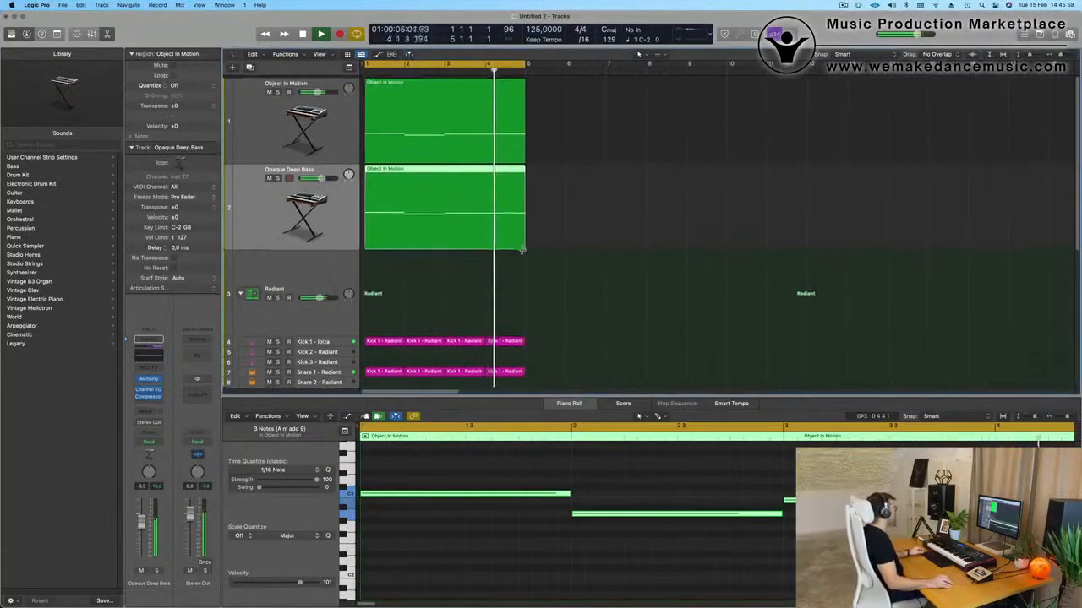
- Select the Hi-Hat 1 - Radiant track and check its notes while the loop plays
{"action": "scroll", "coordinate": [524, 249], "scroll_direction": "down", "scroll_amount": 3}
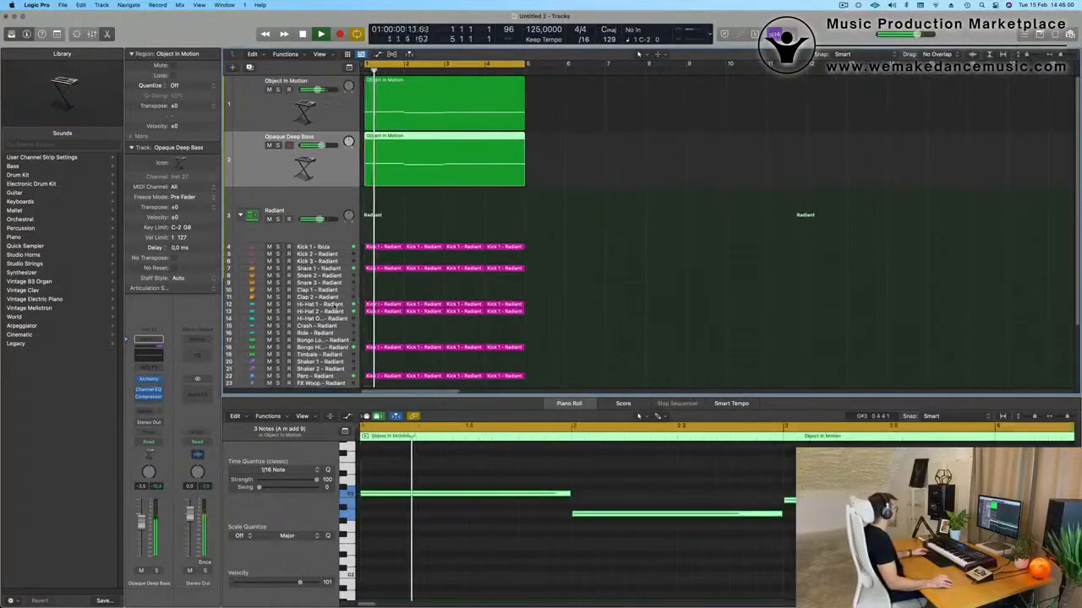
{"action": "left_click", "coordinate": [335, 305]}
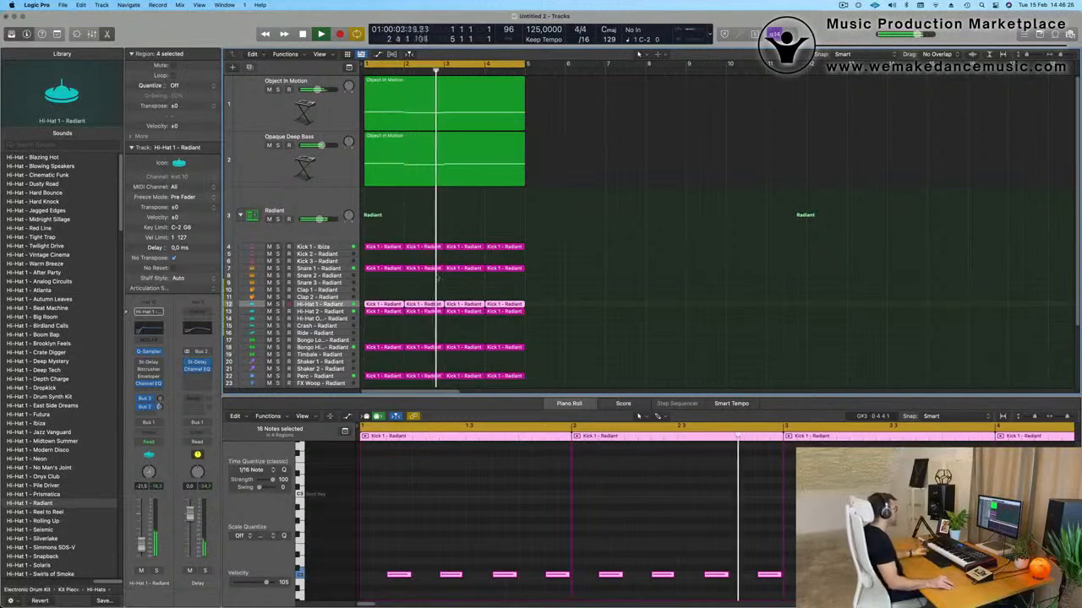
{"action": "scroll", "coordinate": [623, 238], "scroll_direction": "down", "scroll_amount": 4}
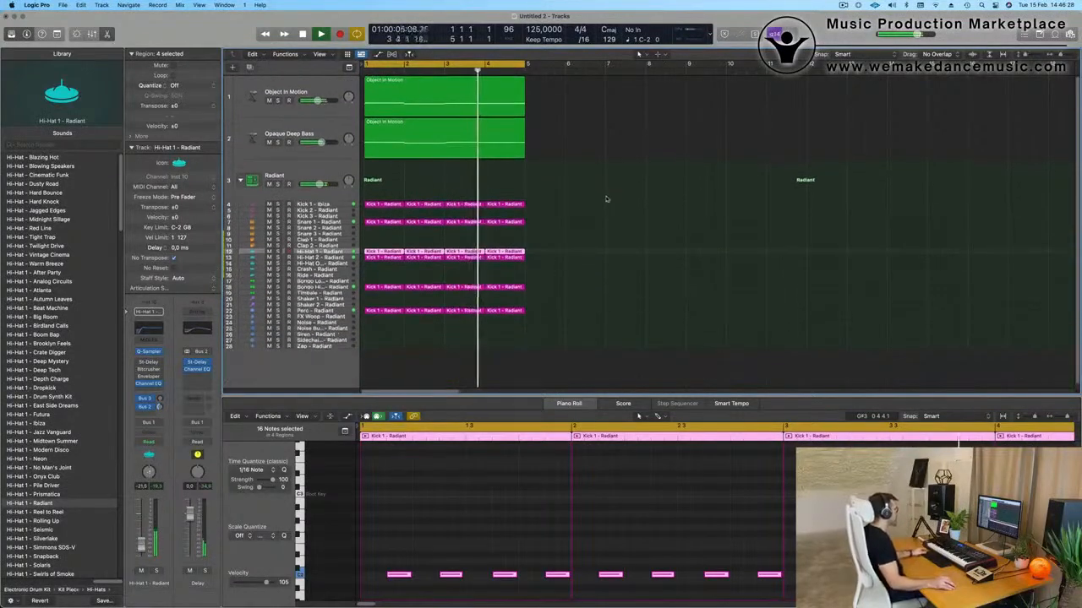
- Duplicate the Object In Motion track with its settings and move the copy below the Opaque Deep Bass track
{"action": "left_click", "coordinate": [288, 96]}
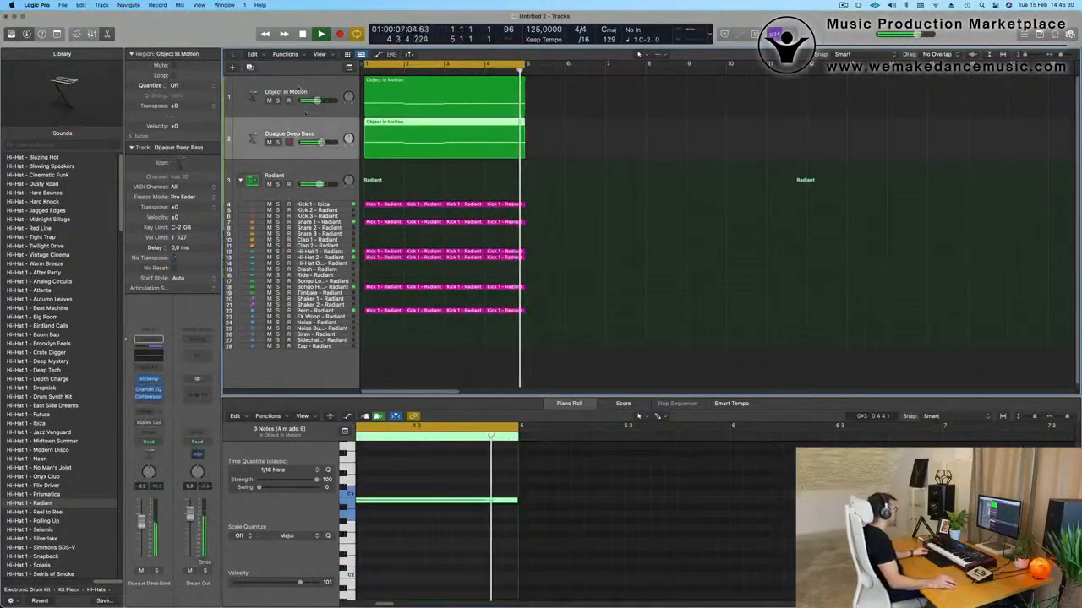
{"action": "left_click", "coordinate": [247, 68]}
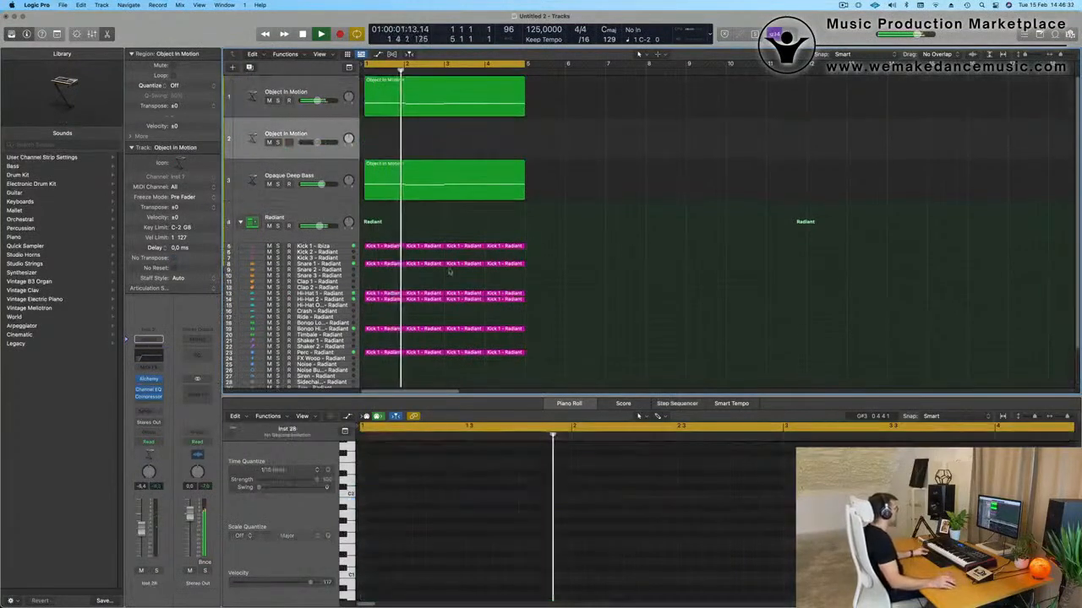
{"action": "left_click_drag", "start_coordinate": [316, 134], "coordinate": [510, 181]}
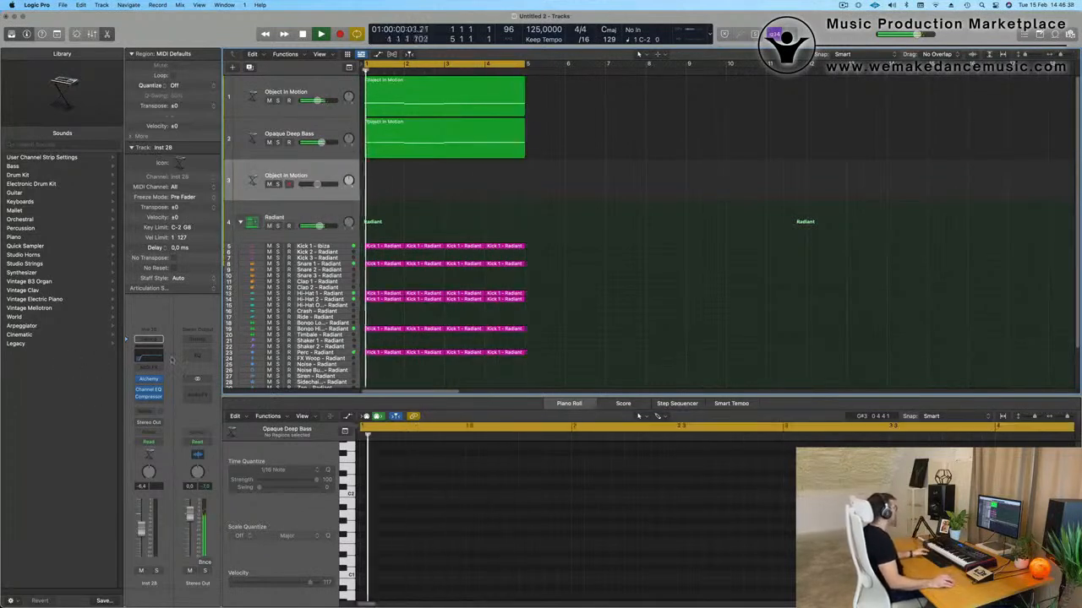
- Turn off the low cut in the duplicated Object In Motion track's Channel EQ and play the loop
{"action": "left_click", "coordinate": [143, 358]}
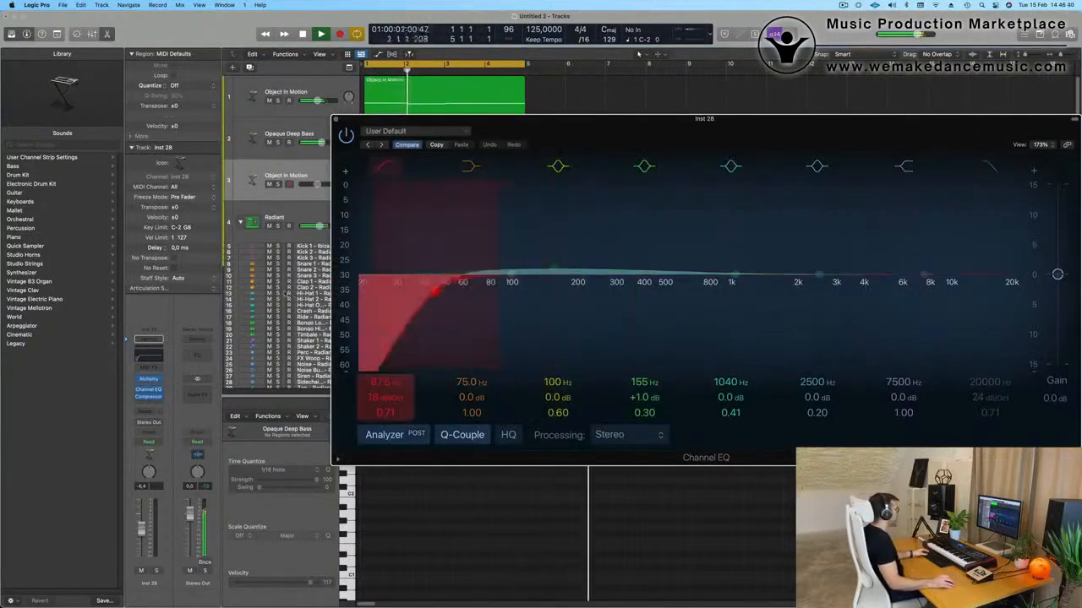
{"action": "left_click", "coordinate": [335, 121]}
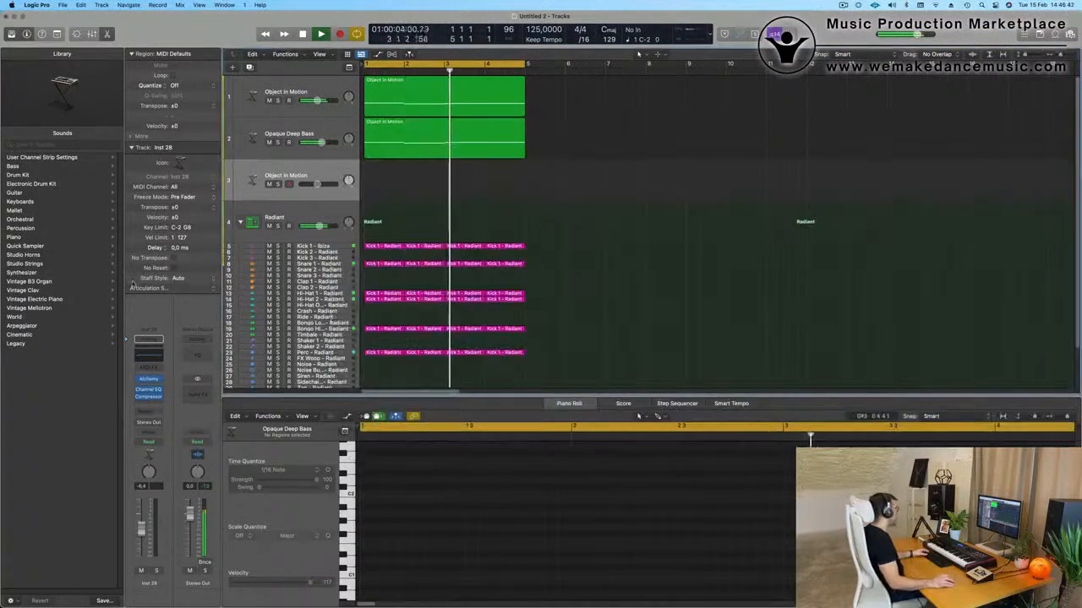
{"action": "key", "text": "space"}
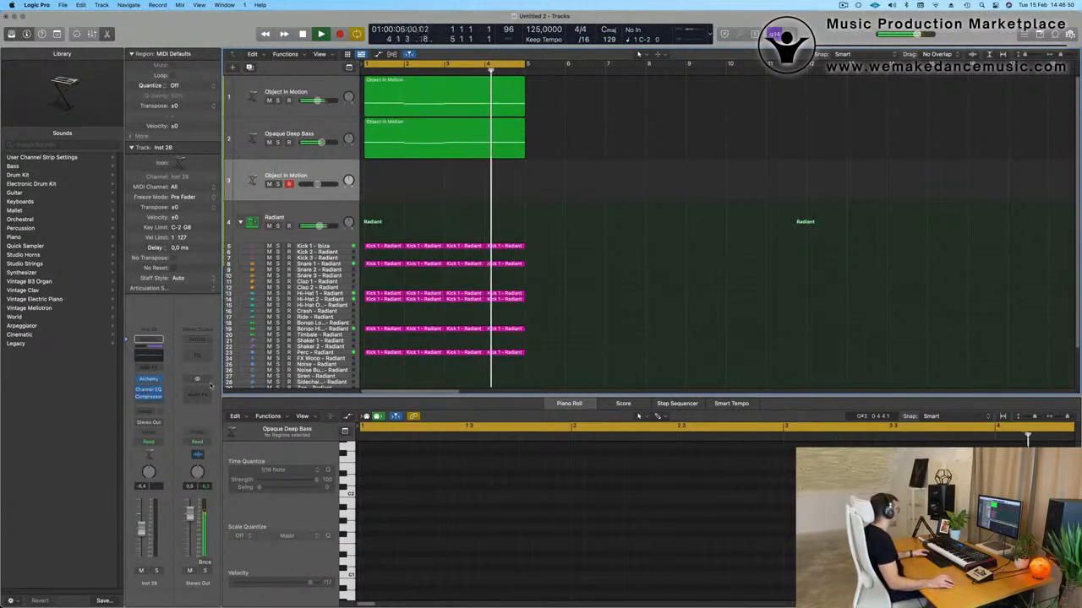
- Add a send to Bus 5 on the duplicated Object In Motion track
{"action": "left_click", "coordinate": [155, 414]}
{"action": "mouse_move", "coordinate": [145, 425]}
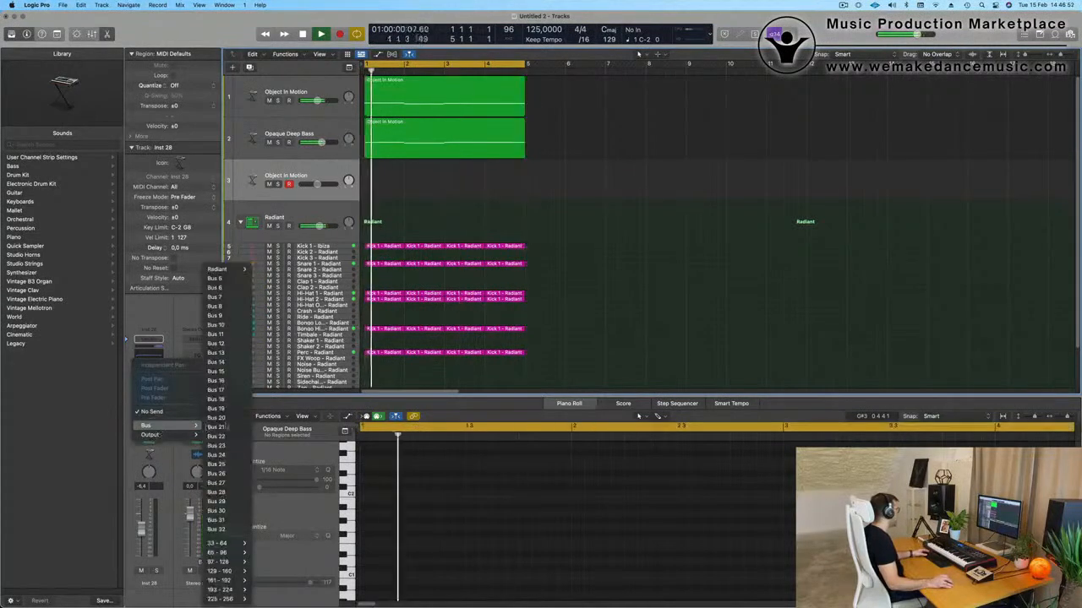
{"action": "left_click", "coordinate": [232, 270]}
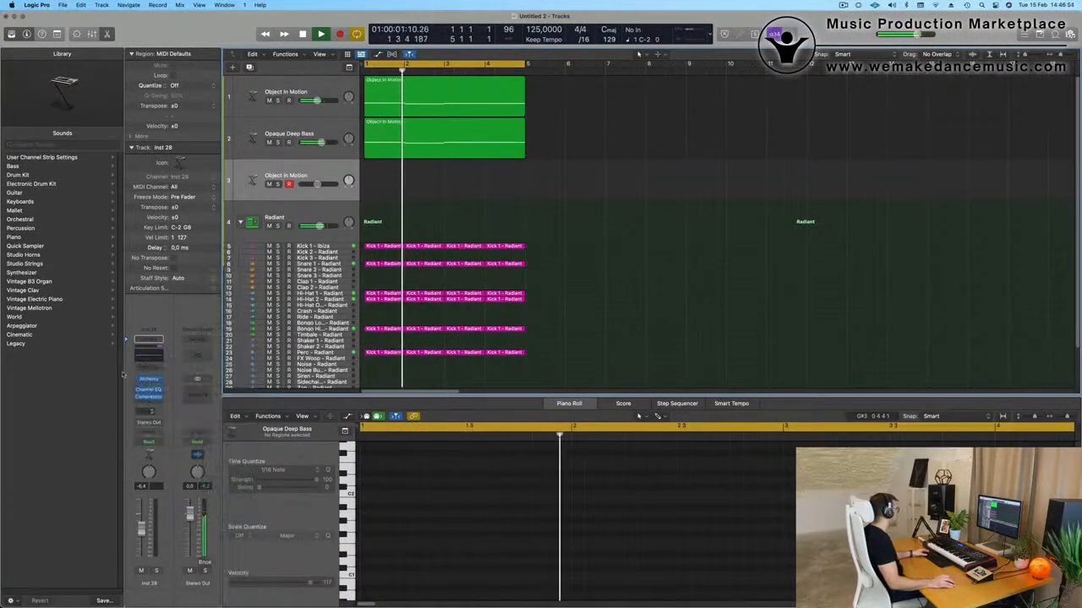
- Insert a SilverVerb reverb on the Bus 5 aux channel with the grandiose preset and close its window
{"action": "left_click", "coordinate": [195, 382]}
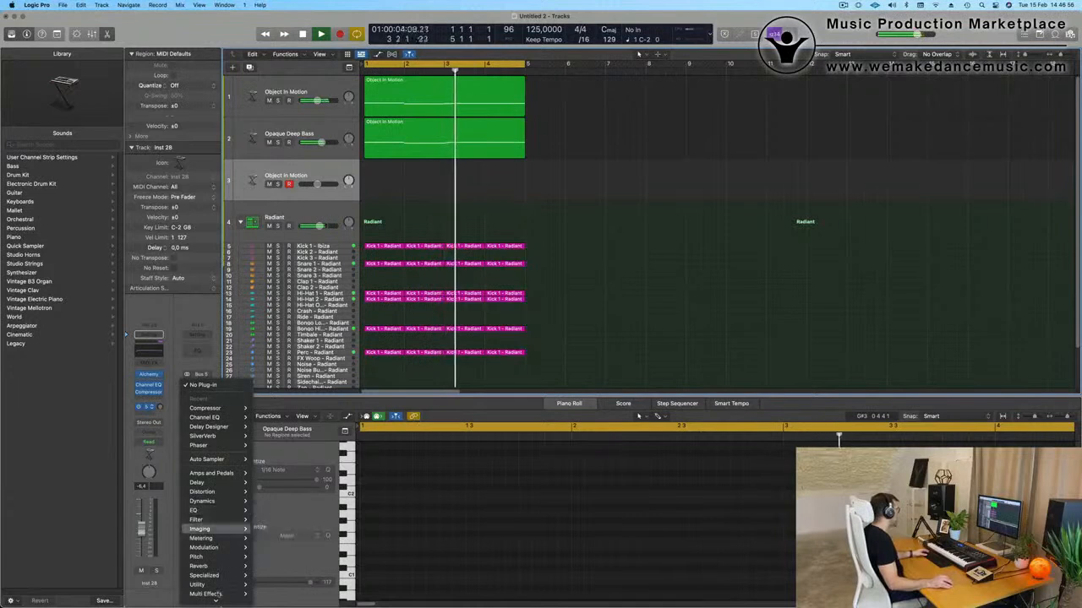
{"action": "mouse_move", "coordinate": [200, 556]}
{"action": "mouse_move", "coordinate": [302, 578]}
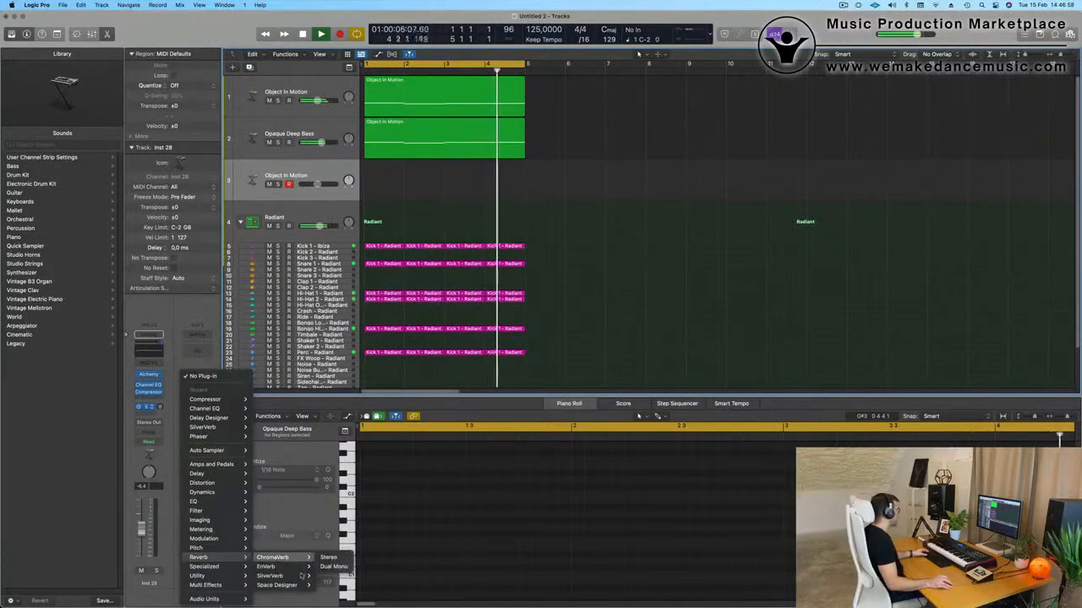
{"action": "left_click", "coordinate": [328, 575]}
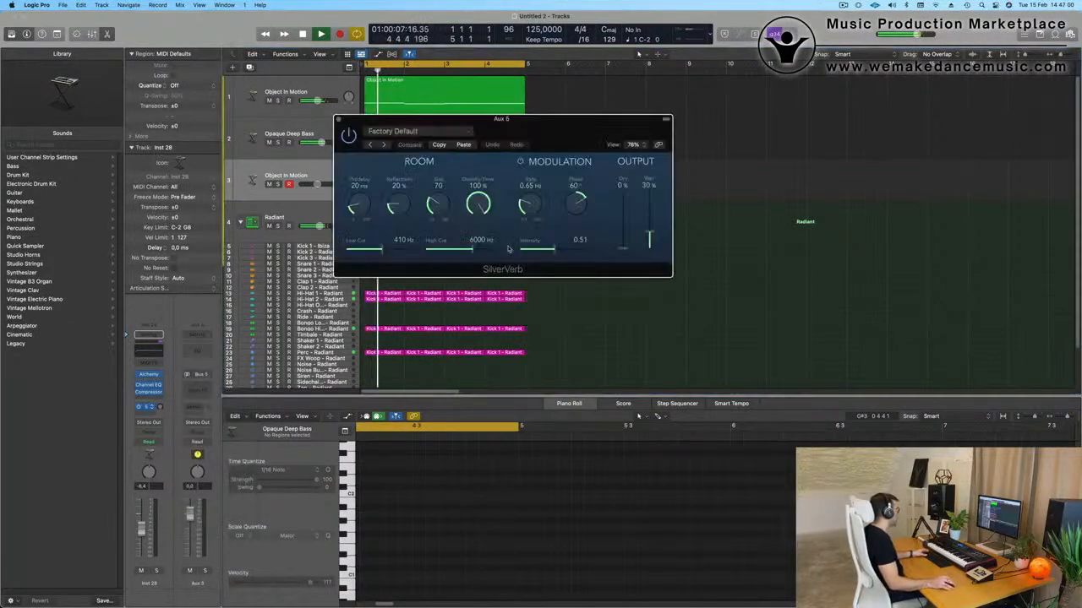
{"action": "left_click", "coordinate": [492, 133]}
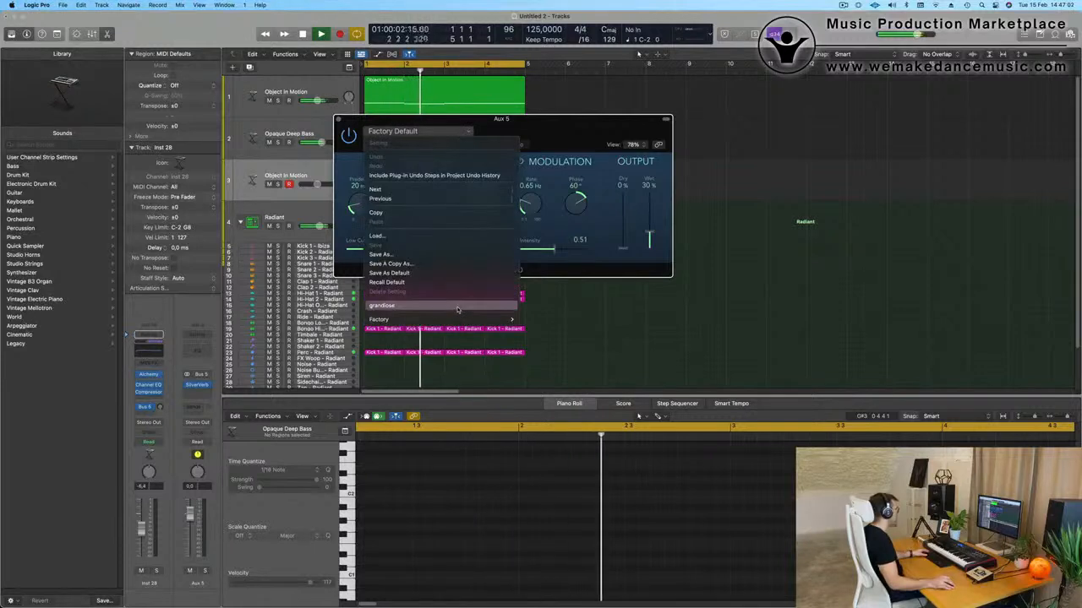
{"action": "left_click", "coordinate": [601, 218]}
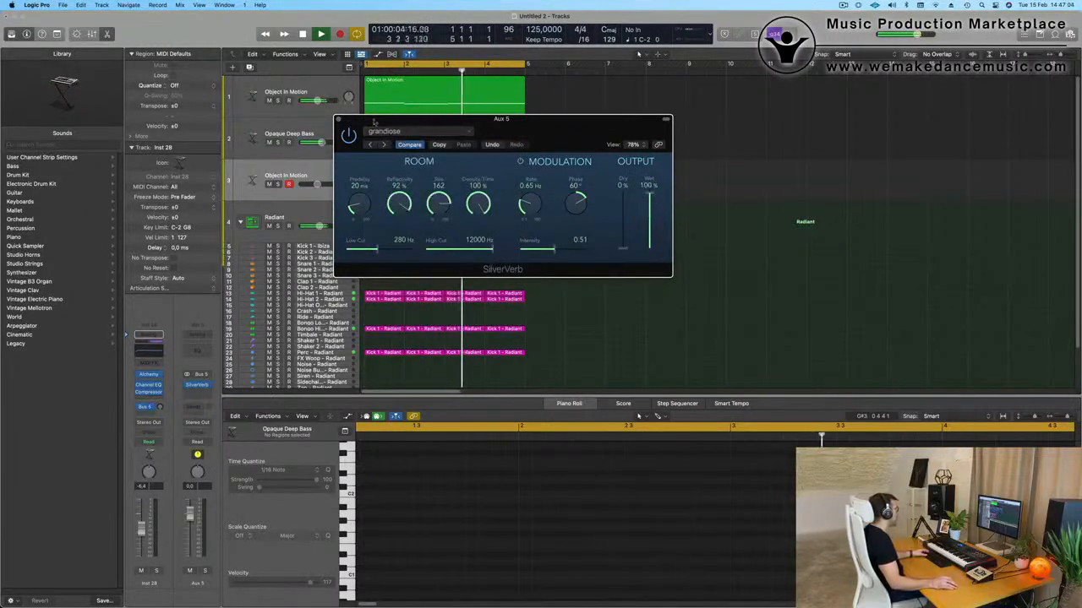
{"action": "left_click", "coordinate": [338, 120]}
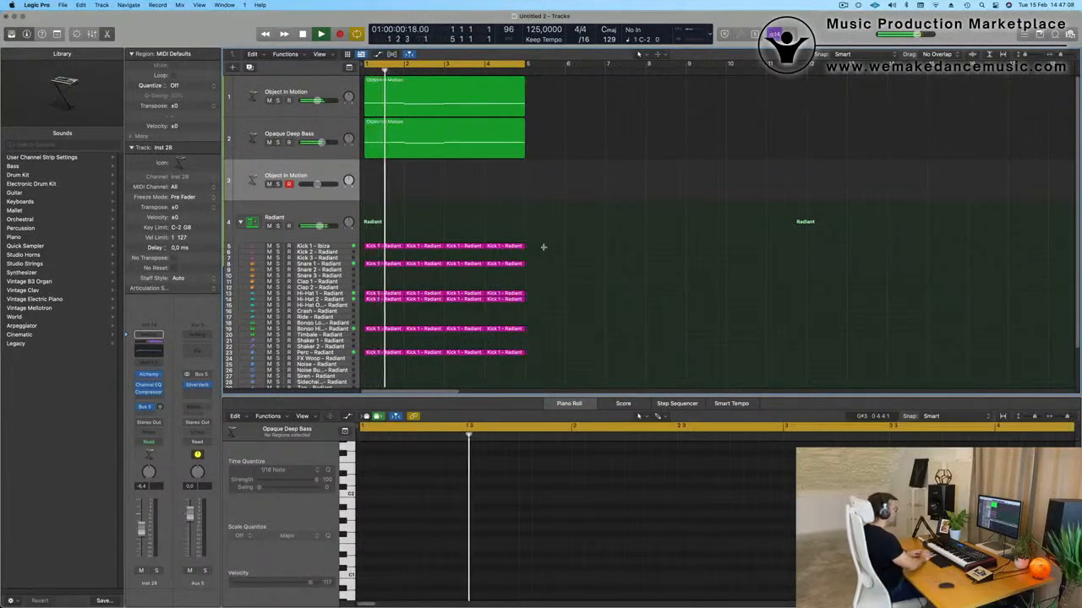
- Repeat all regions three times up to bar 17 and extend the loop range from bar 5 to bar 17
{"action": "key", "text": "super+a"}
{"action": "key", "text": "super+r"}
{"action": "key", "text": "super+r"}
{"action": "key", "text": "super+r"}
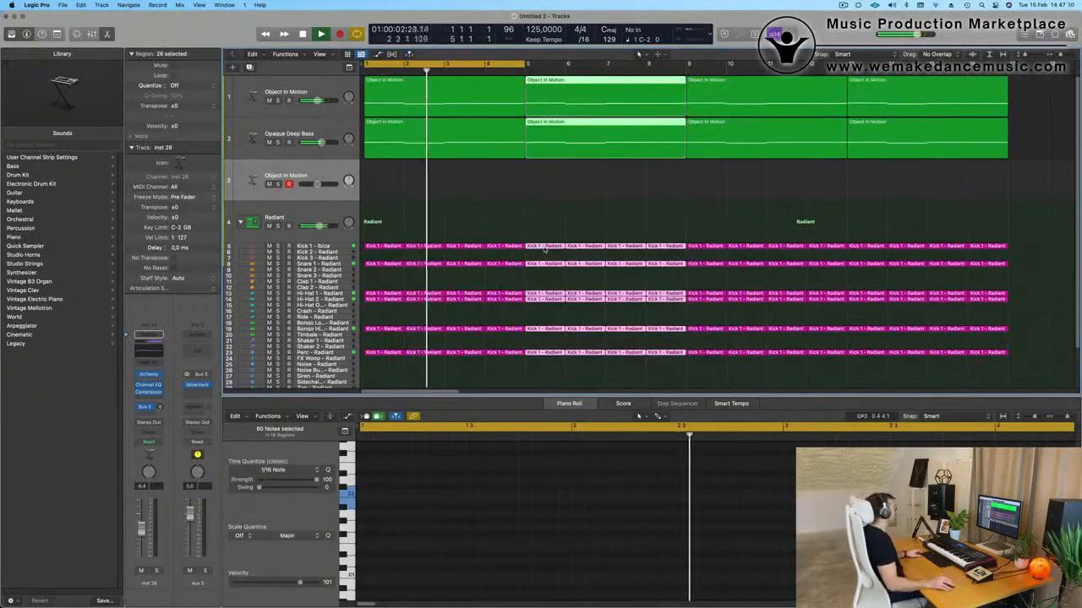
{"action": "left_click_drag", "start_coordinate": [527, 63], "coordinate": [1008, 73]}
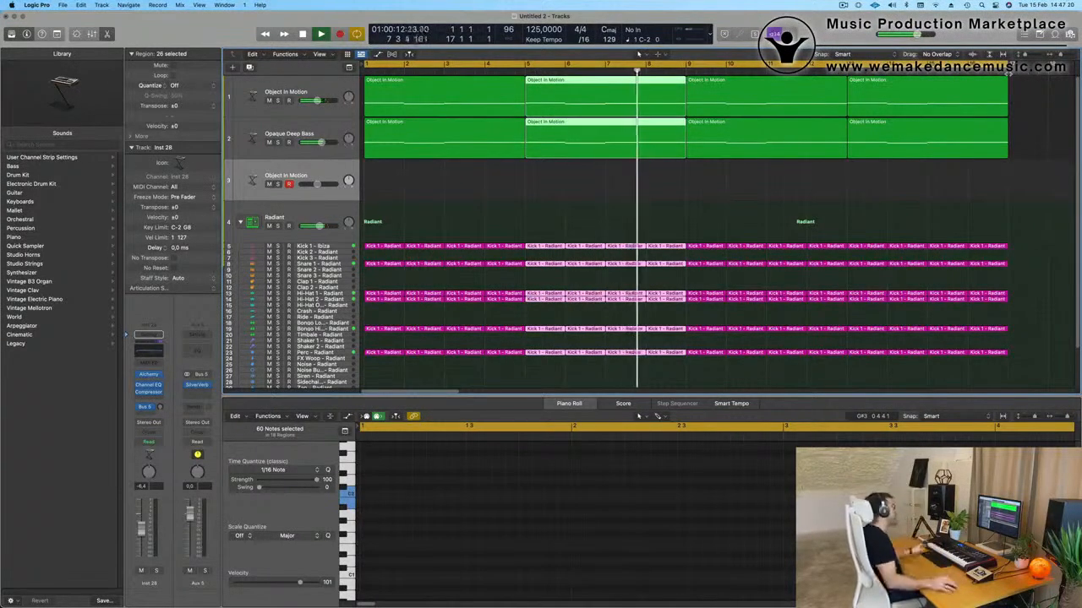
{"action": "left_click", "coordinate": [596, 184]}
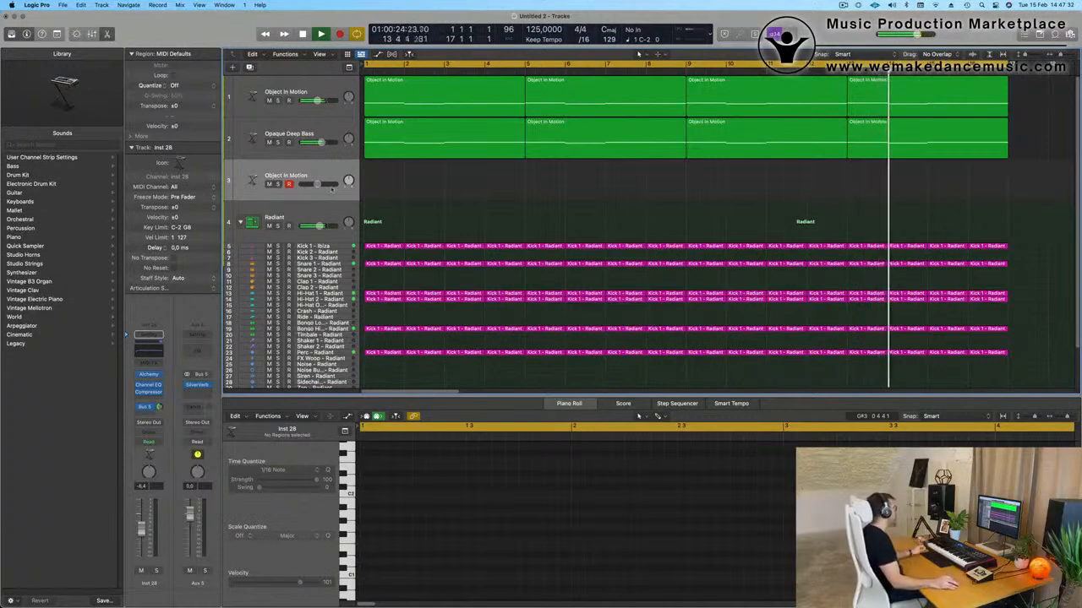
- Try the Weighted Pluck mallet preset from Oblique Structures in the duplicated track's Alchemy and raise the track level to -0.9 dB
{"action": "left_click", "coordinate": [148, 376]}
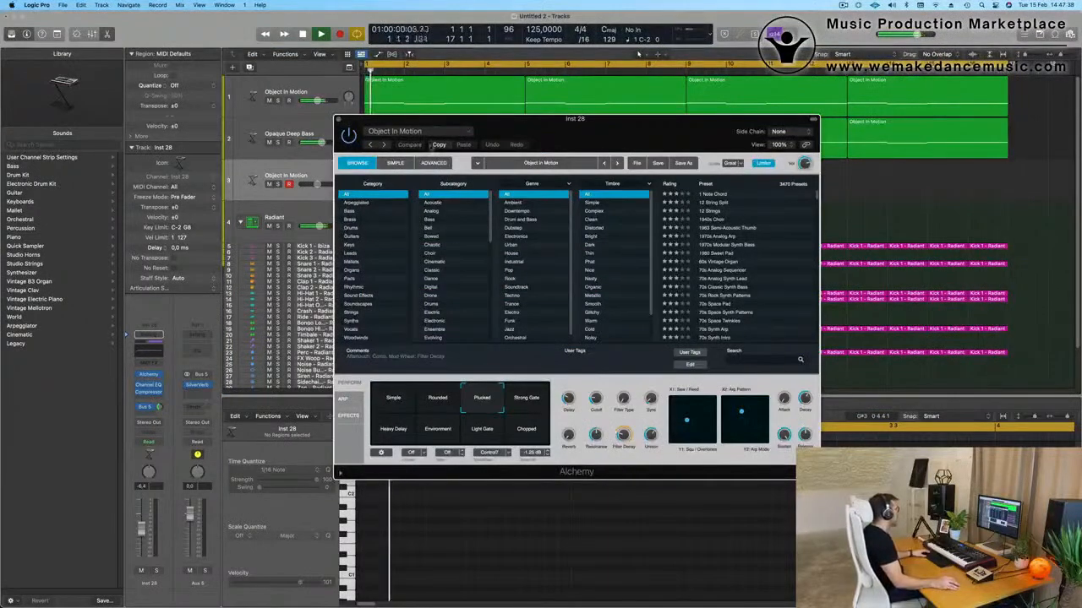
{"action": "left_click", "coordinate": [422, 131]}
{"action": "mouse_move", "coordinate": [454, 401]}
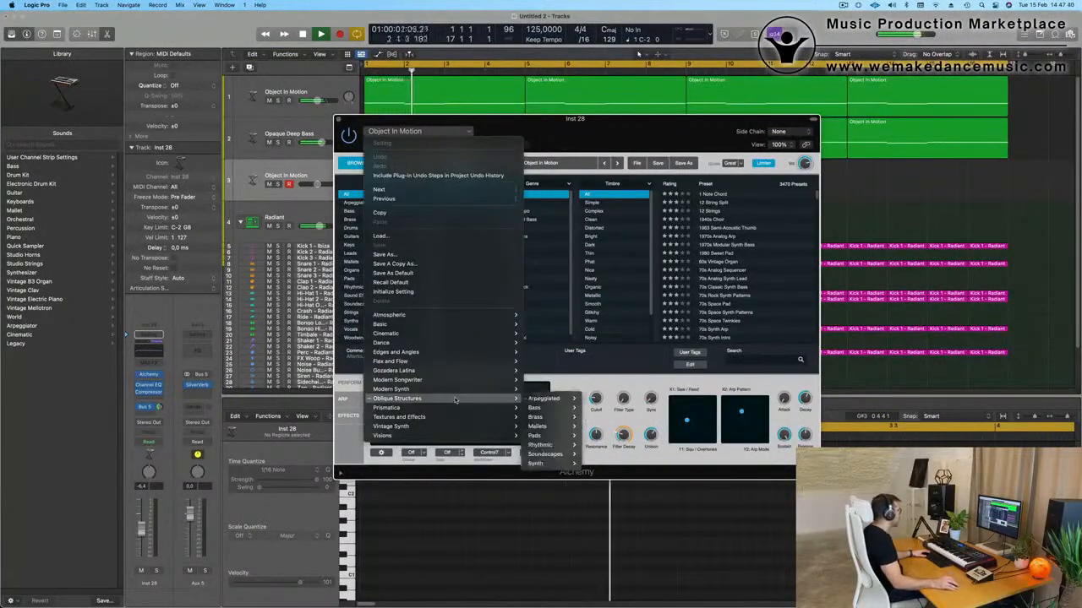
{"action": "mouse_move", "coordinate": [549, 429]}
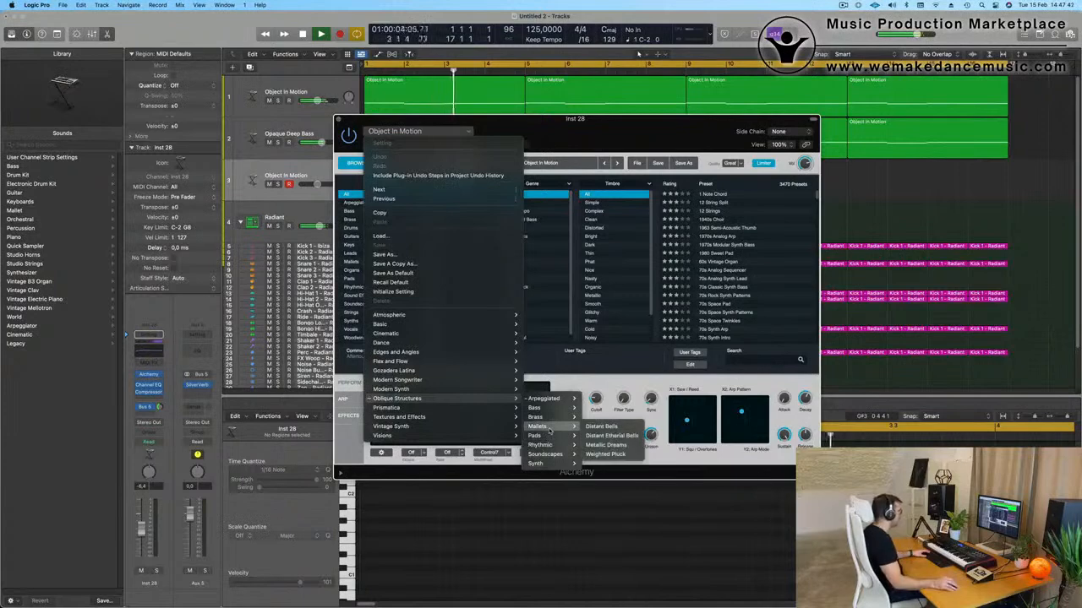
{"action": "left_click", "coordinate": [624, 453]}
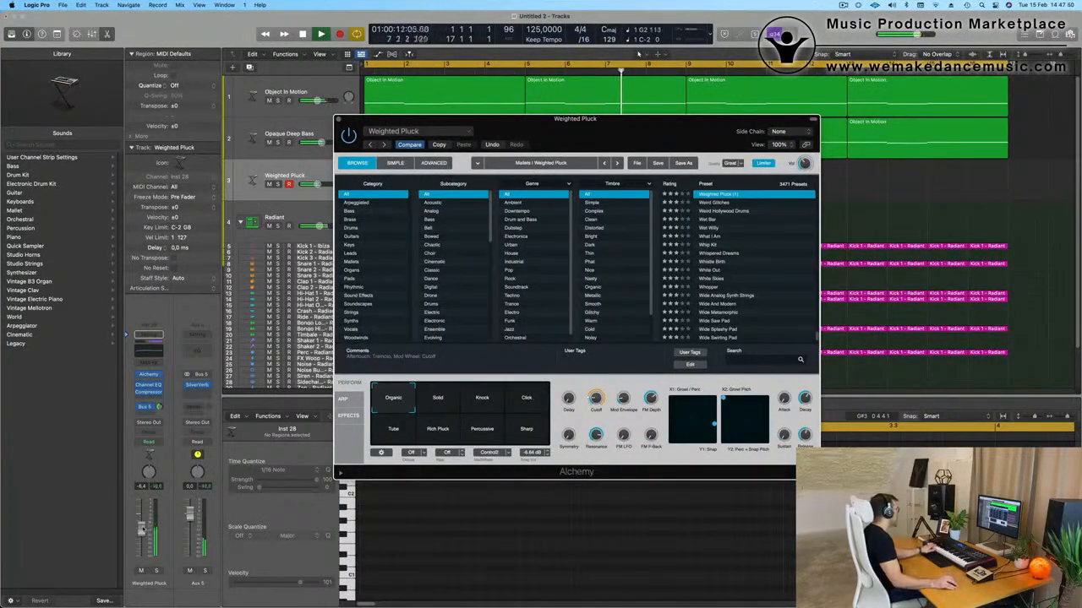
{"action": "left_click_drag", "start_coordinate": [143, 521], "coordinate": [143, 512]}
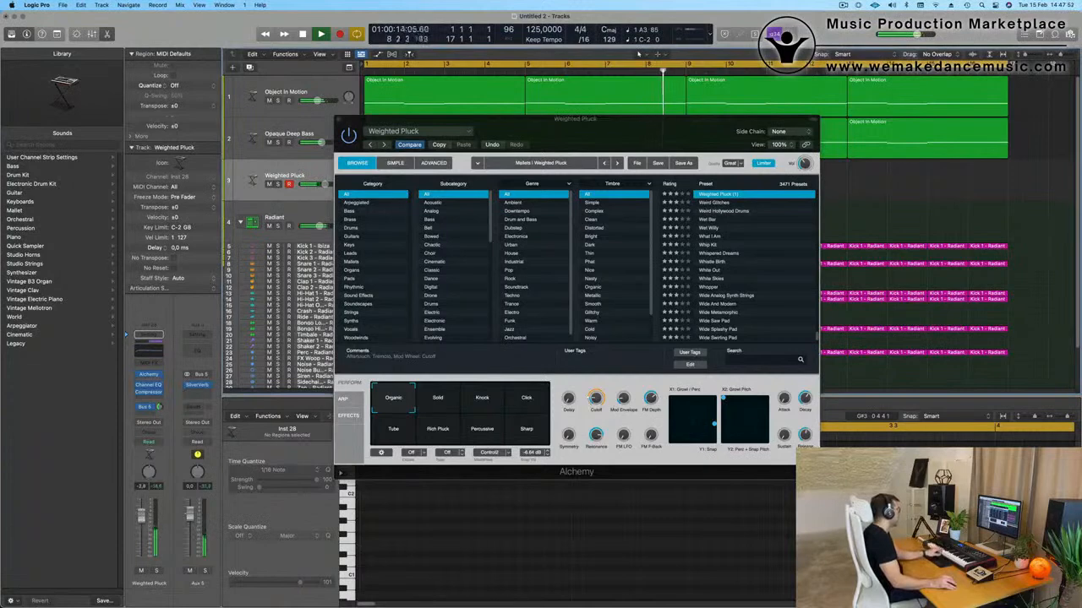
- Audition the Weighted Pluck variations Solid, Knock, Click, Tube, Rich Pluck, Percussive and Sharp
{"action": "left_click", "coordinate": [439, 406]}
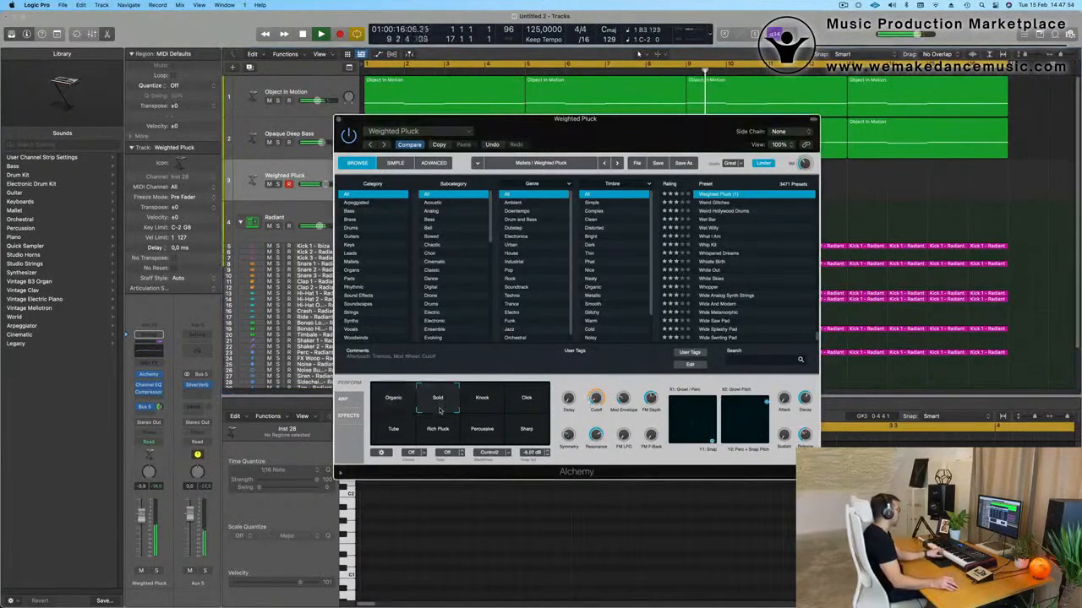
{"action": "left_click", "coordinate": [500, 403]}
{"action": "left_click", "coordinate": [523, 405]}
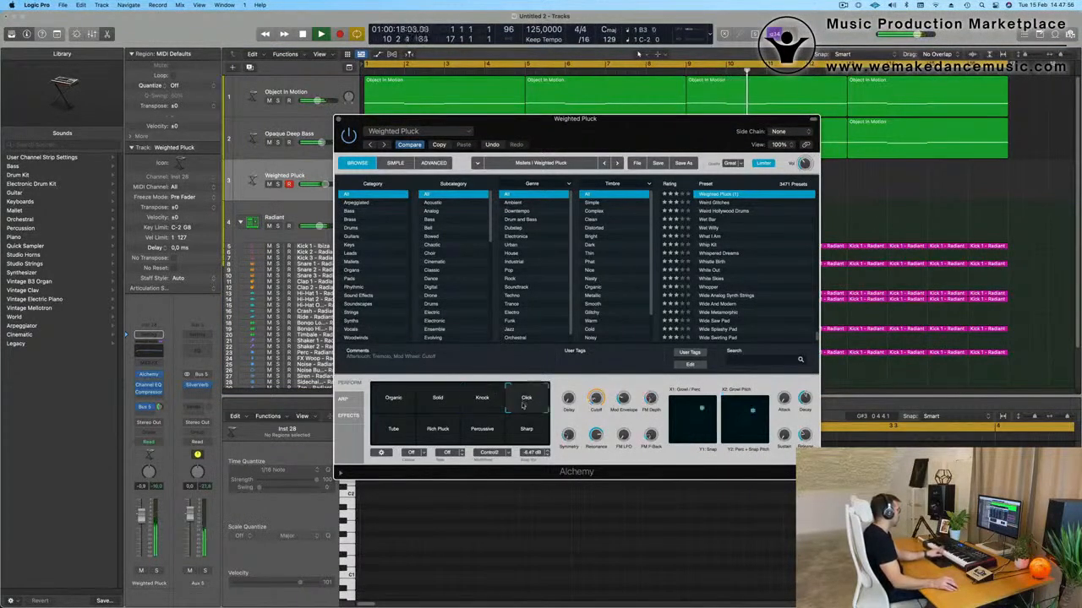
{"action": "left_click", "coordinate": [437, 403]}
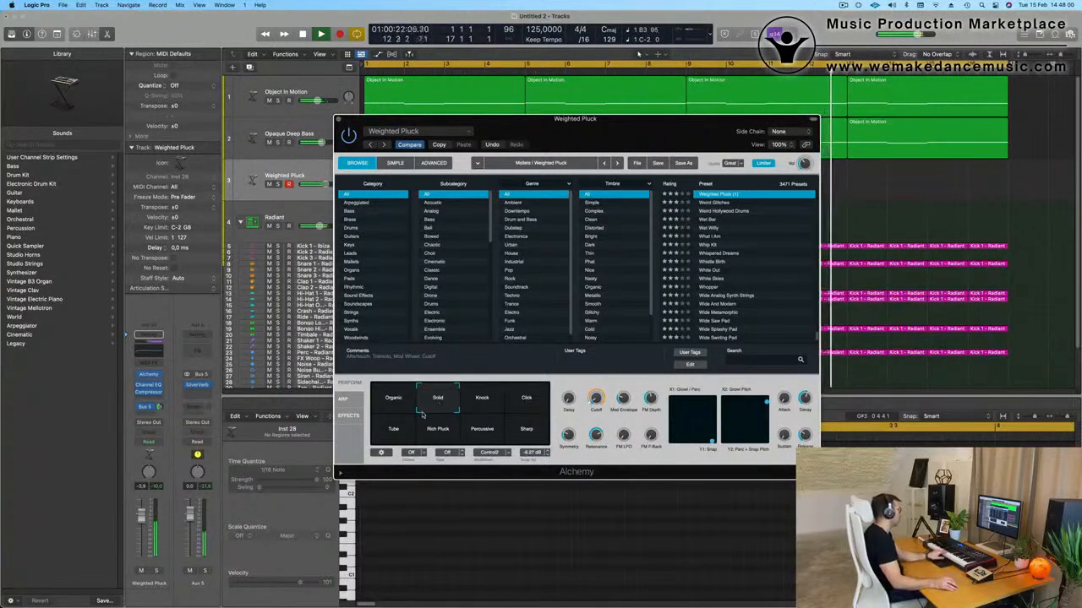
{"action": "left_click", "coordinate": [397, 431]}
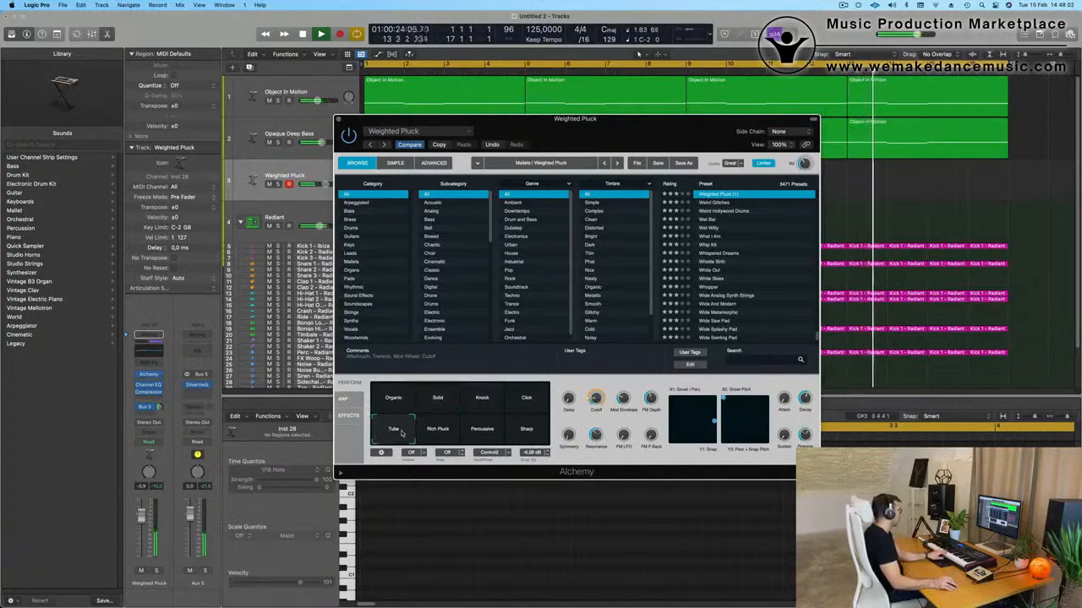
{"action": "left_click", "coordinate": [437, 428]}
{"action": "left_click", "coordinate": [483, 430]}
{"action": "left_click", "coordinate": [525, 430]}
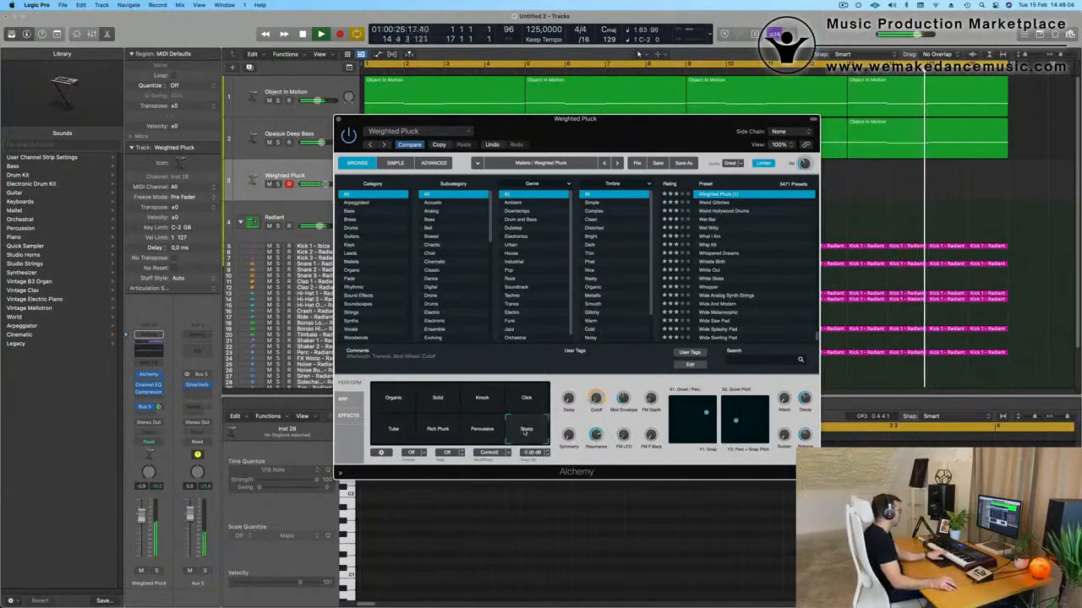
- Load the Distant Etherial Bells mallet preset, lower the track level to about -13.6 dB and choose the Reversed variation
{"action": "left_click", "coordinate": [406, 133]}
{"action": "mouse_move", "coordinate": [456, 398]}
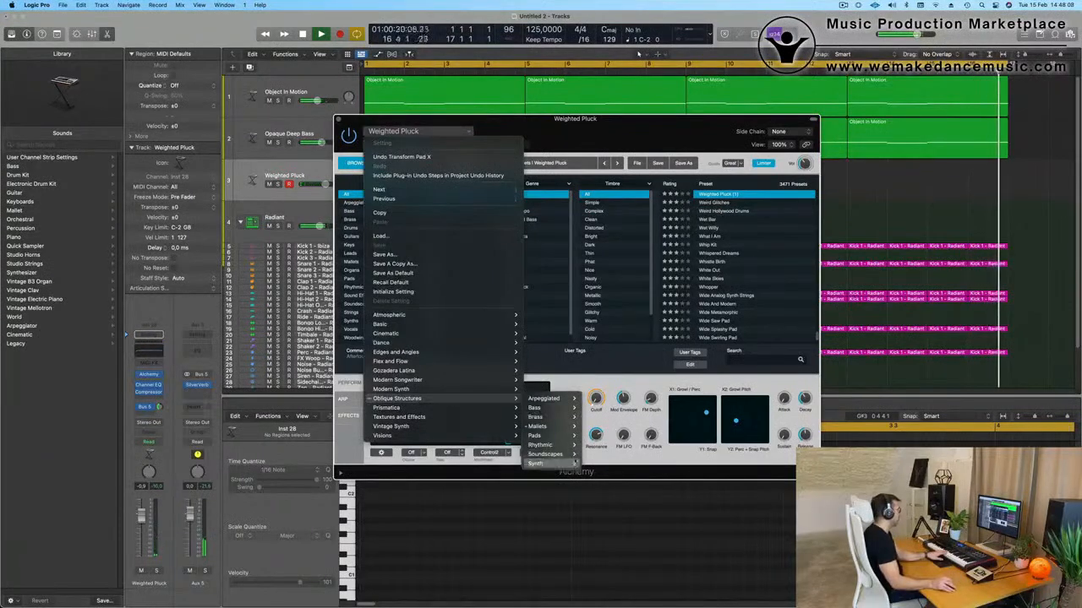
{"action": "mouse_move", "coordinate": [541, 426]}
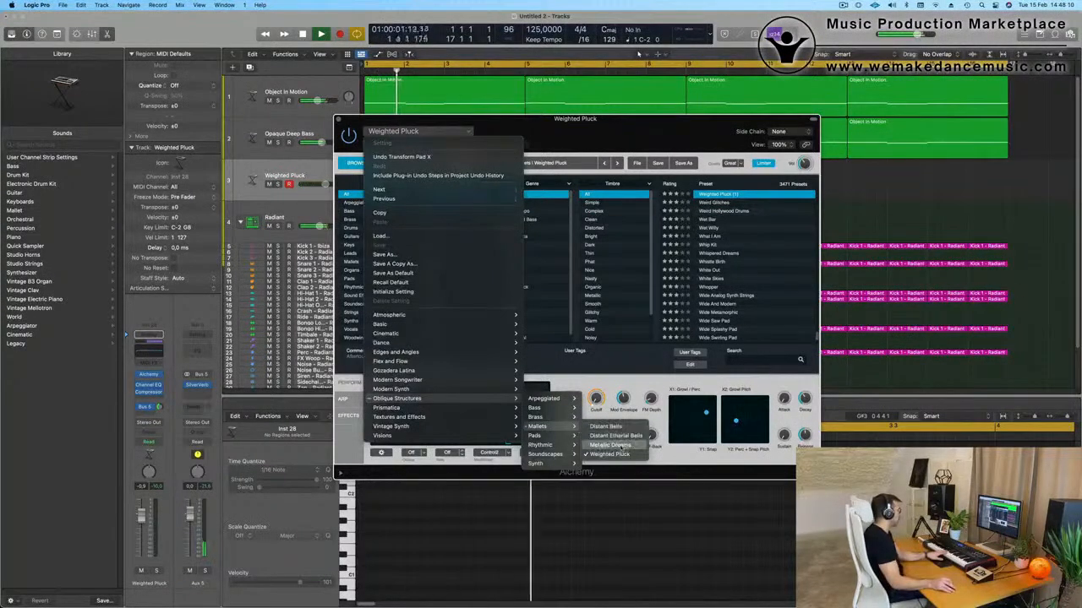
{"action": "left_click", "coordinate": [615, 435]}
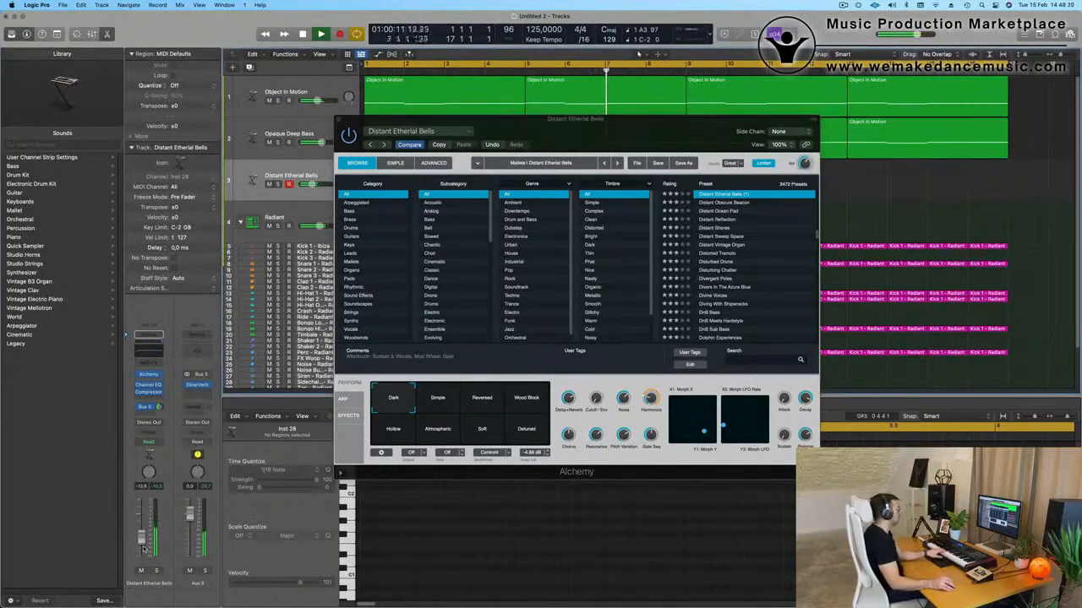
{"action": "left_click", "coordinate": [442, 399]}
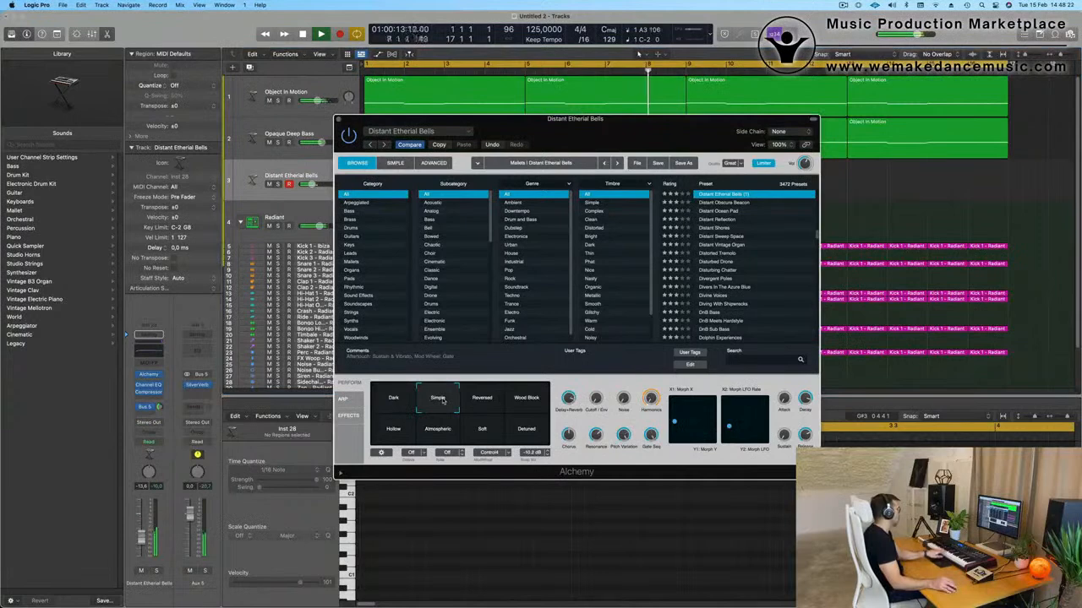
{"action": "left_click", "coordinate": [482, 399]}
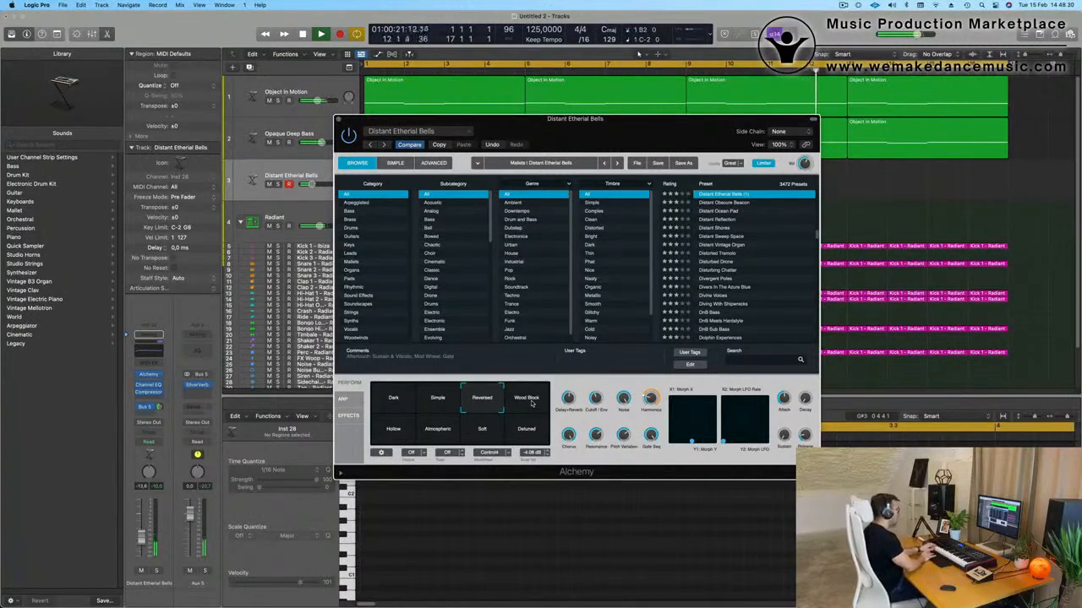
- Record four bell notes on the Distant Etherial Bells track near the loop's end and move the synth window off the region
{"action": "key", "text": "r"}
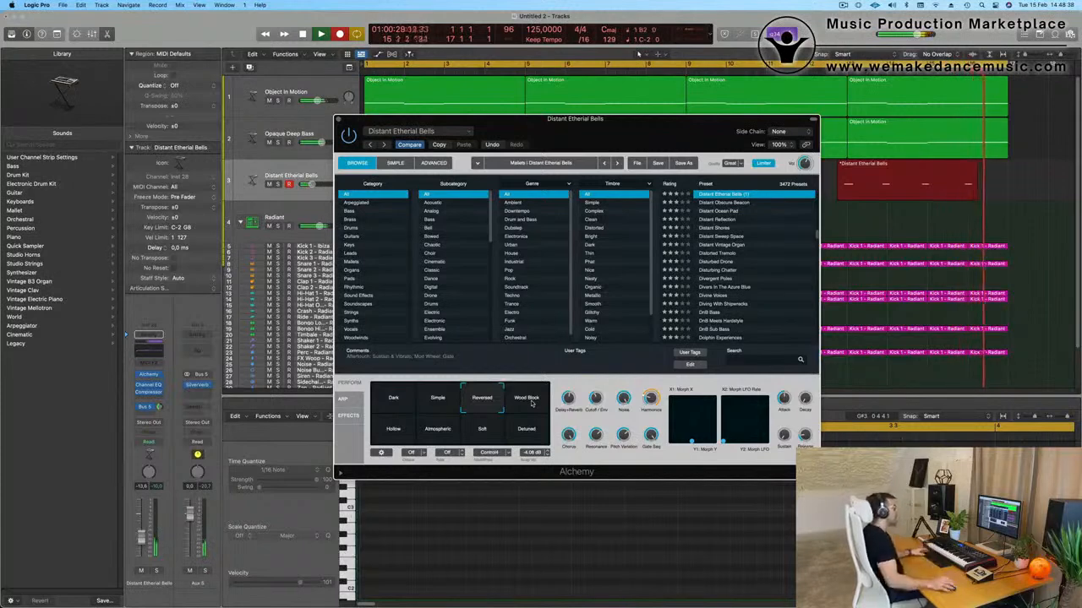
{"action": "key", "text": "space"}
{"action": "left_click_drag", "start_coordinate": [649, 126], "coordinate": [637, 416]}
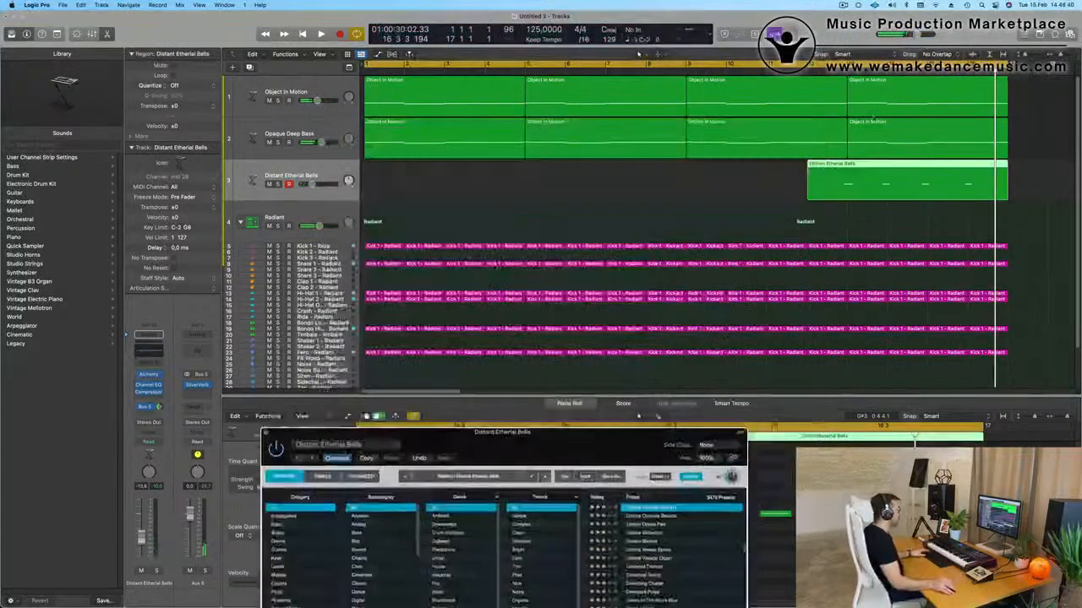
- Shift the recorded bell notes slightly later in the piano roll so each starts on the beginning of its bar
{"action": "key", "text": "e"}
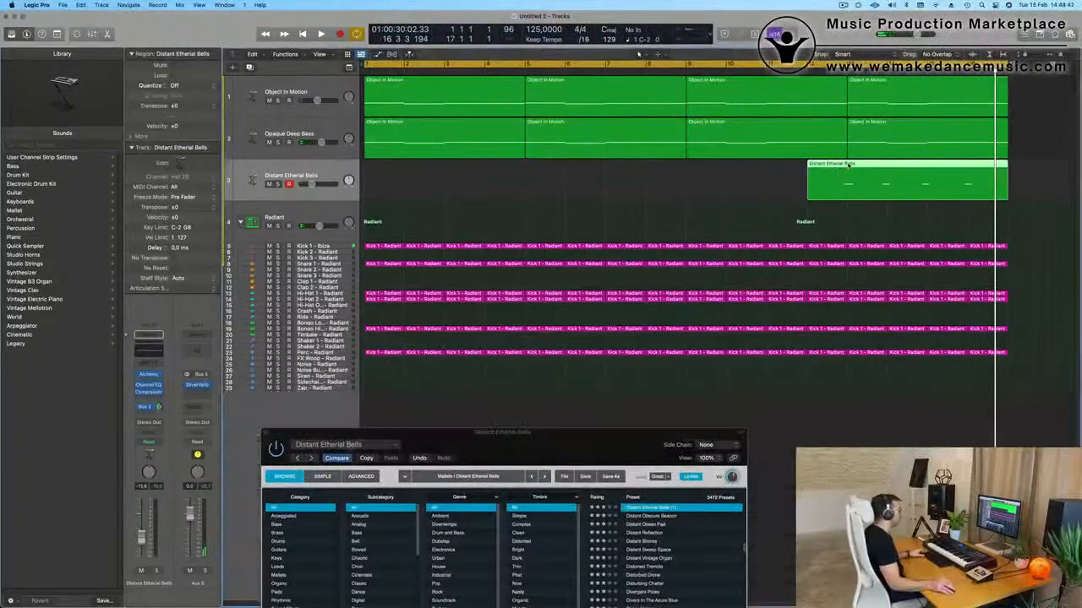
{"action": "key", "text": "e"}
{"action": "left_click_drag", "start_coordinate": [581, 432], "coordinate": [795, 80]}
{"action": "left_click", "coordinate": [541, 554]}
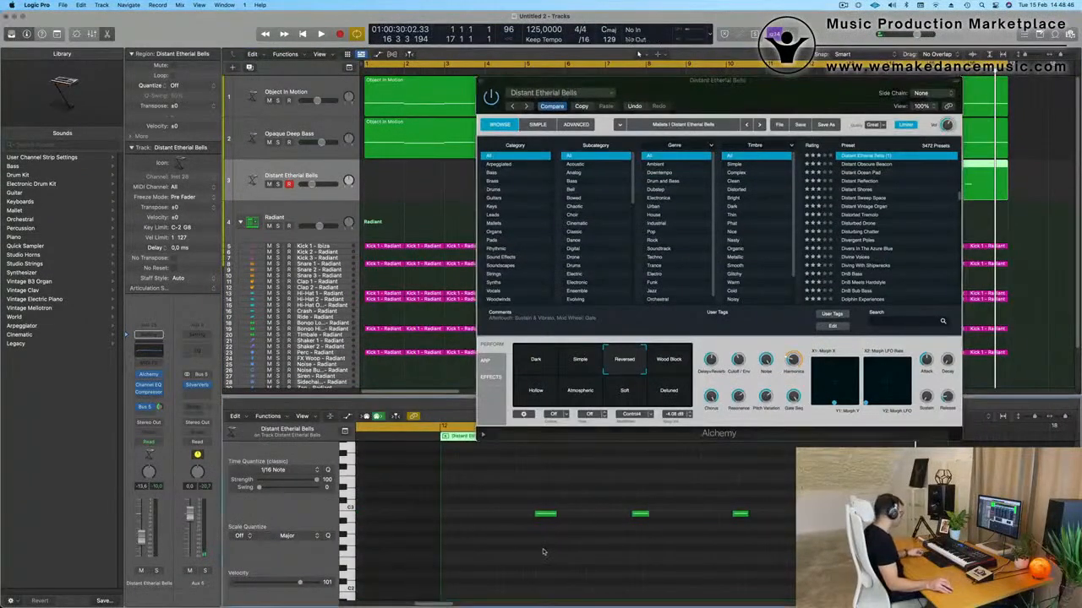
{"action": "left_click_drag", "start_coordinate": [540, 490], "coordinate": [796, 527]}
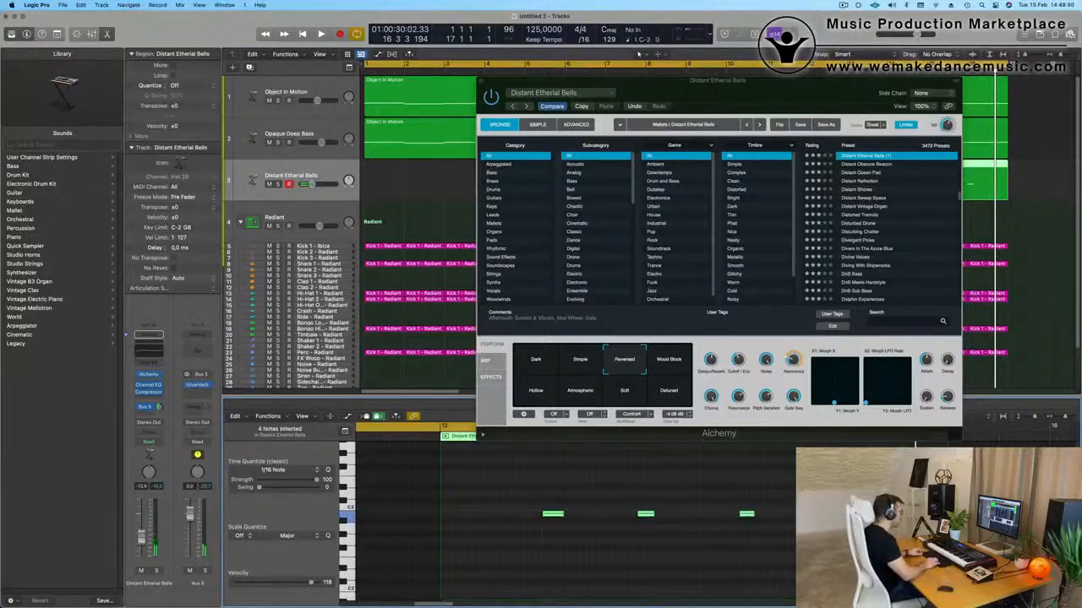
{"action": "left_click_drag", "start_coordinate": [629, 488], "coordinate": [796, 554]}
{"action": "left_click_drag", "start_coordinate": [636, 502], "coordinate": [798, 553]}
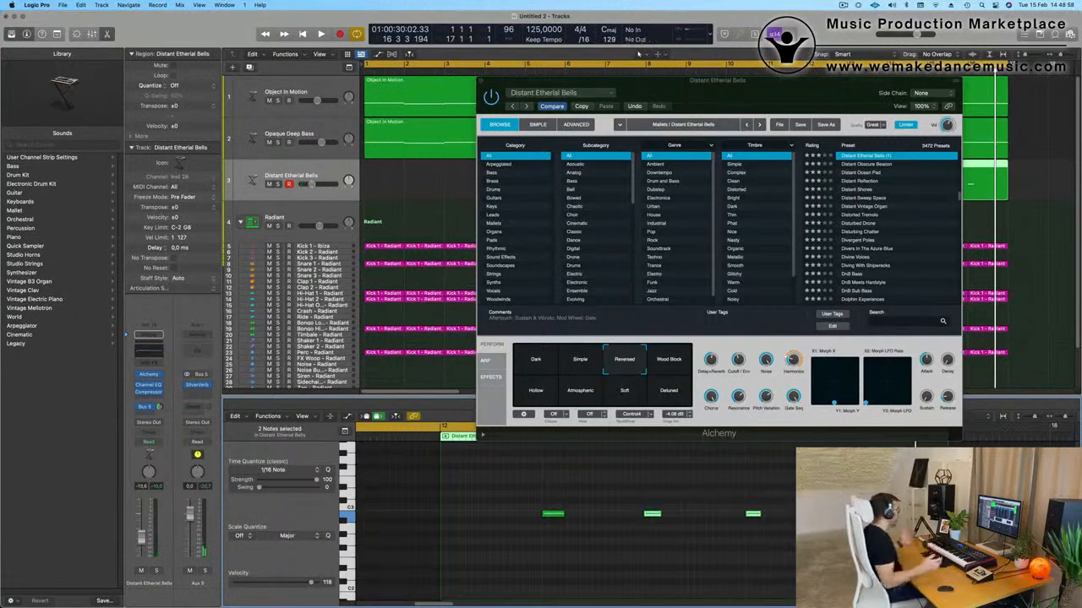
- Split the Distant Etherial Bells region at bar 13, discard the short leading piece and move the four-bar part to bar 1 for playback
{"action": "left_click_drag", "start_coordinate": [778, 91], "coordinate": [846, 252]}
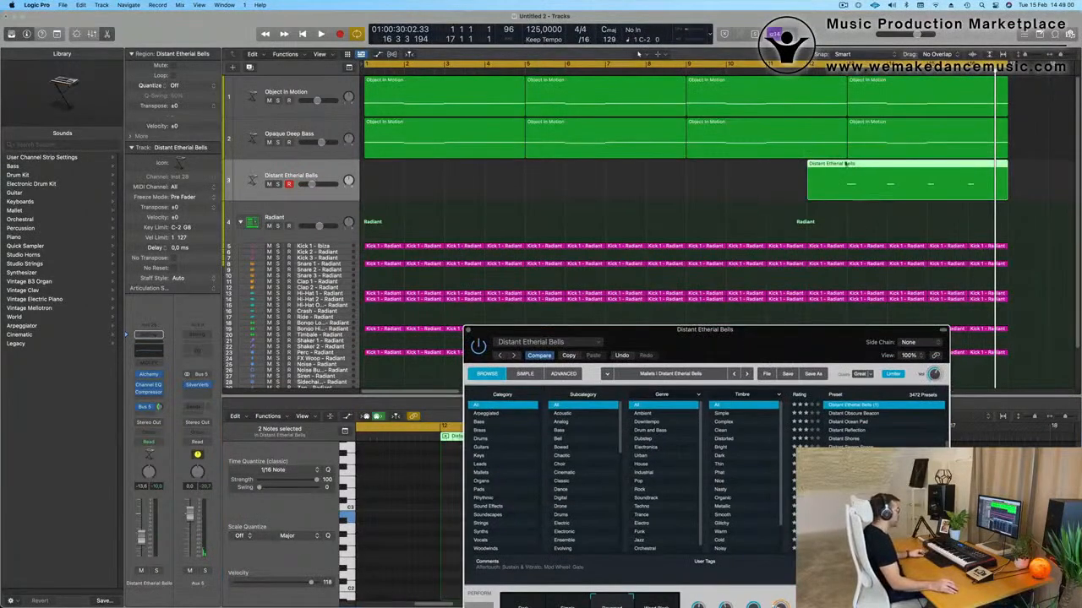
{"action": "left_click", "coordinate": [846, 165]}
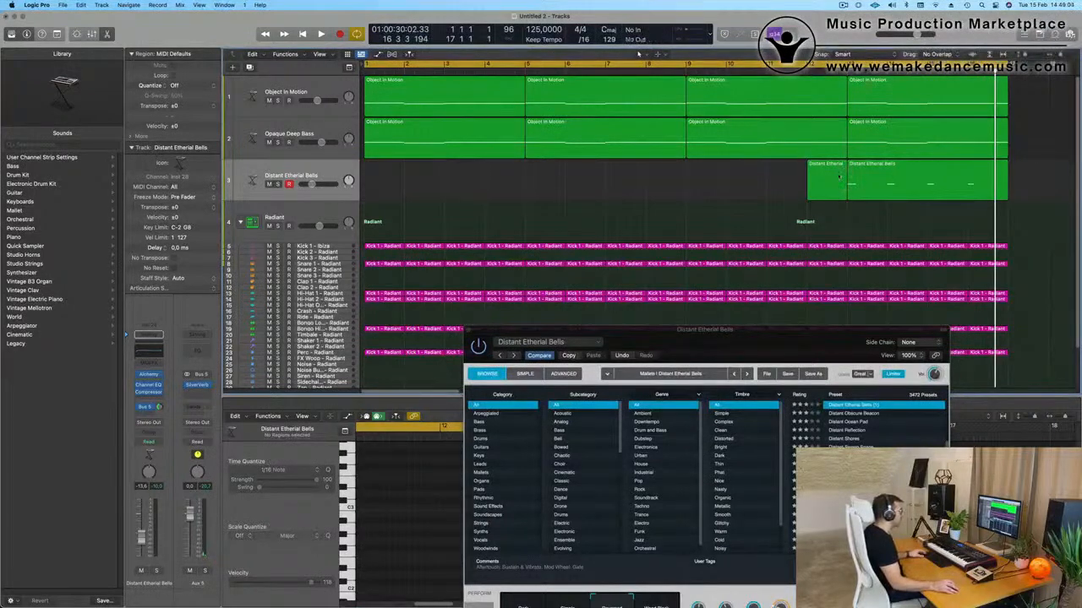
{"action": "left_click_drag", "start_coordinate": [839, 176], "coordinate": [445, 191]}
{"action": "key", "text": "space"}
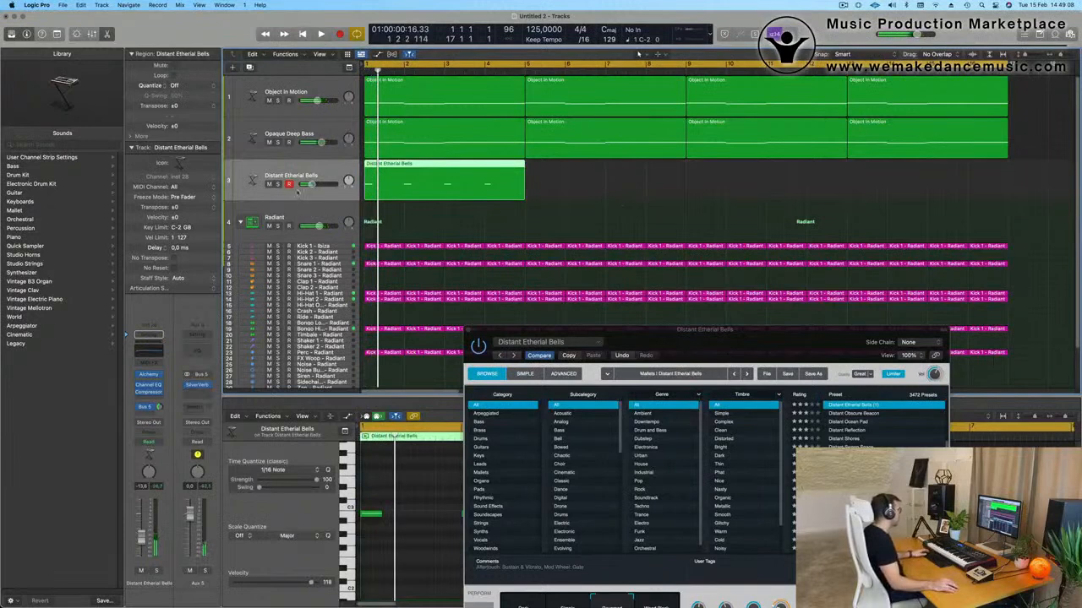
- Play the arrangement from bar 1 and lower the Distant Etherial Bells track level to about -21.5 dB
{"action": "key", "text": "space"}
{"action": "key", "text": "space"}
{"action": "key", "text": "space"}
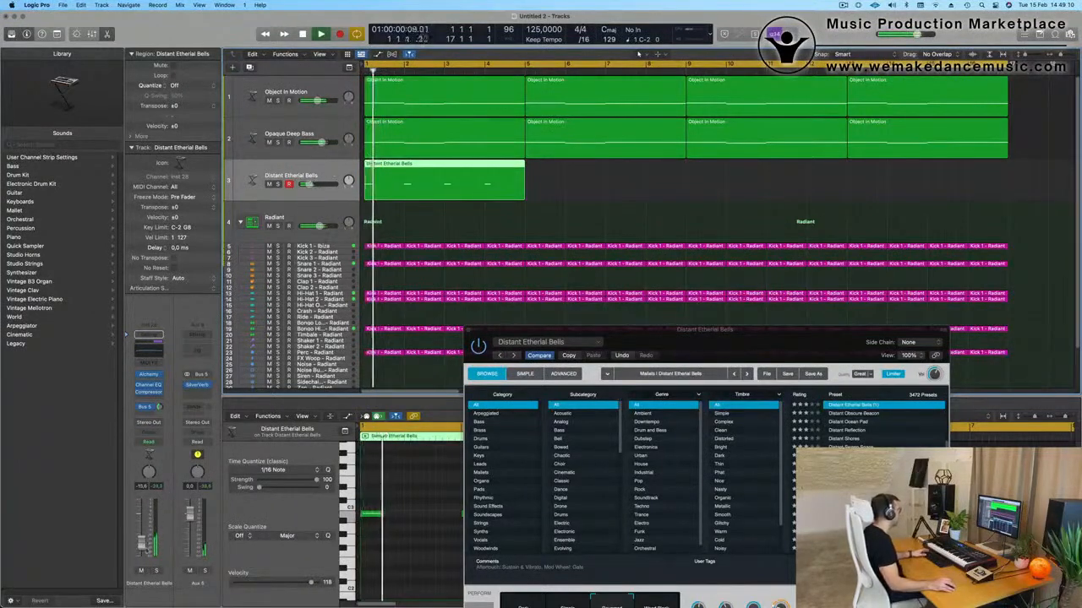
{"action": "key", "text": "space"}
{"action": "key", "text": "space"}
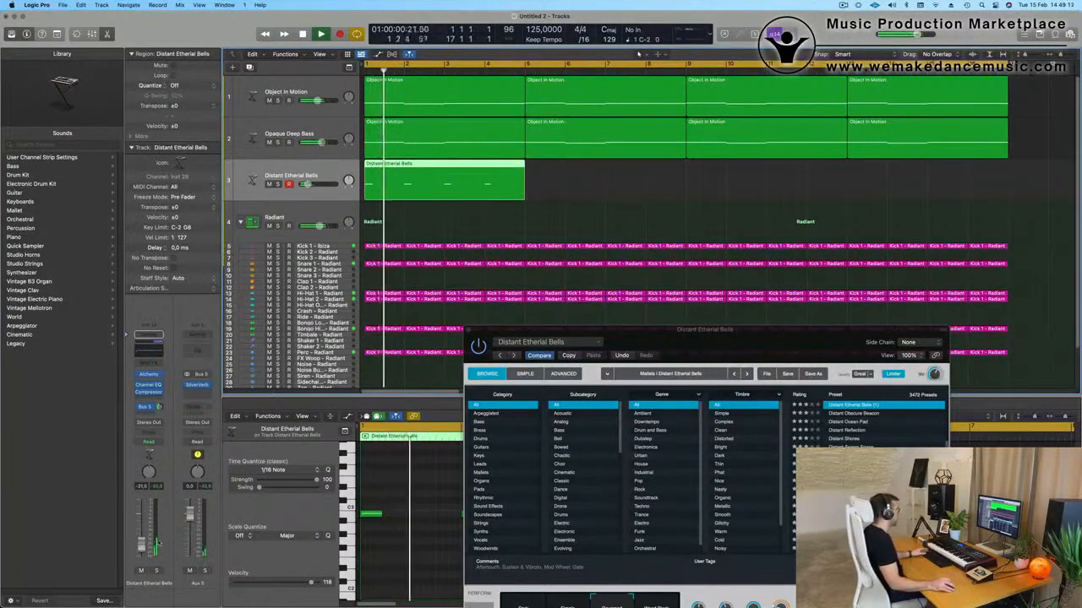
- Repeat the four-bar Distant Etherial Bells region three times to fill 16 bars and select all four regions
{"action": "left_click_drag", "start_coordinate": [680, 337], "coordinate": [476, 490]}
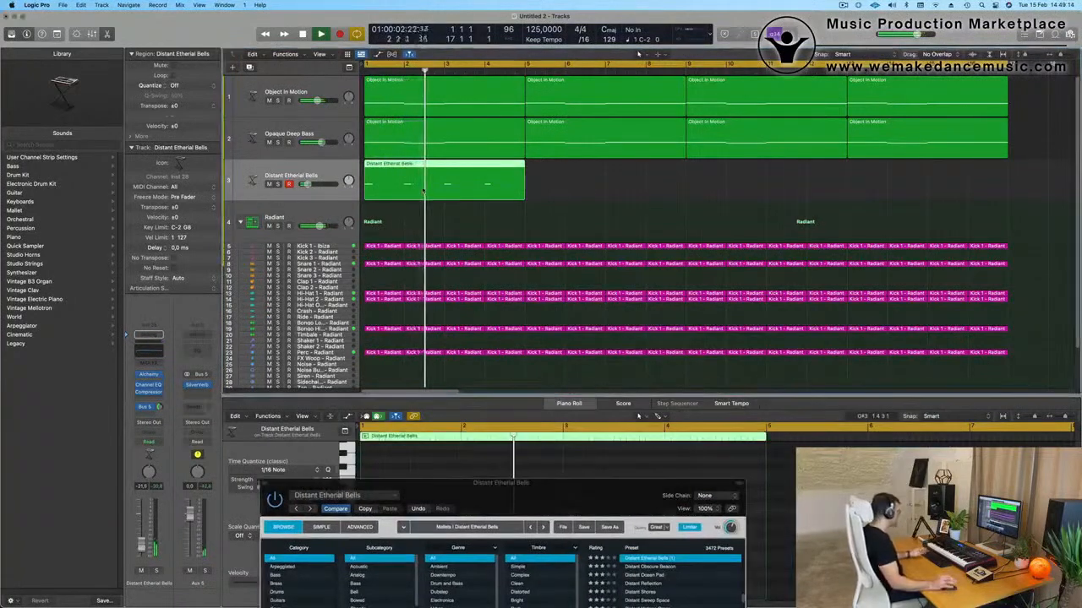
{"action": "key", "text": "super+r"}
{"action": "key", "text": "super+r"}
{"action": "key", "text": "super+r"}
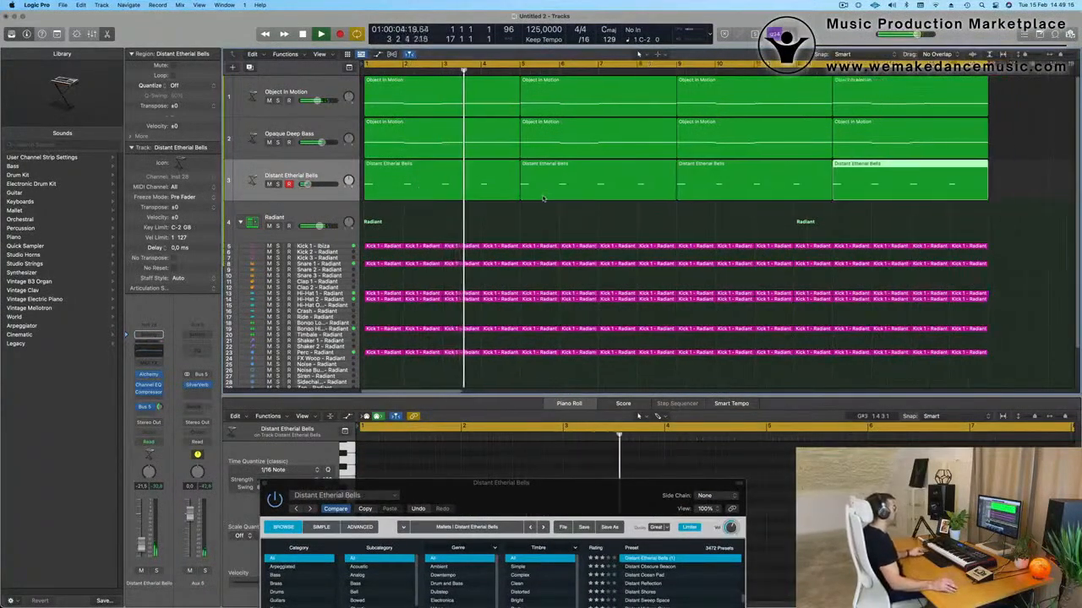
{"action": "key", "text": "super+Left"}
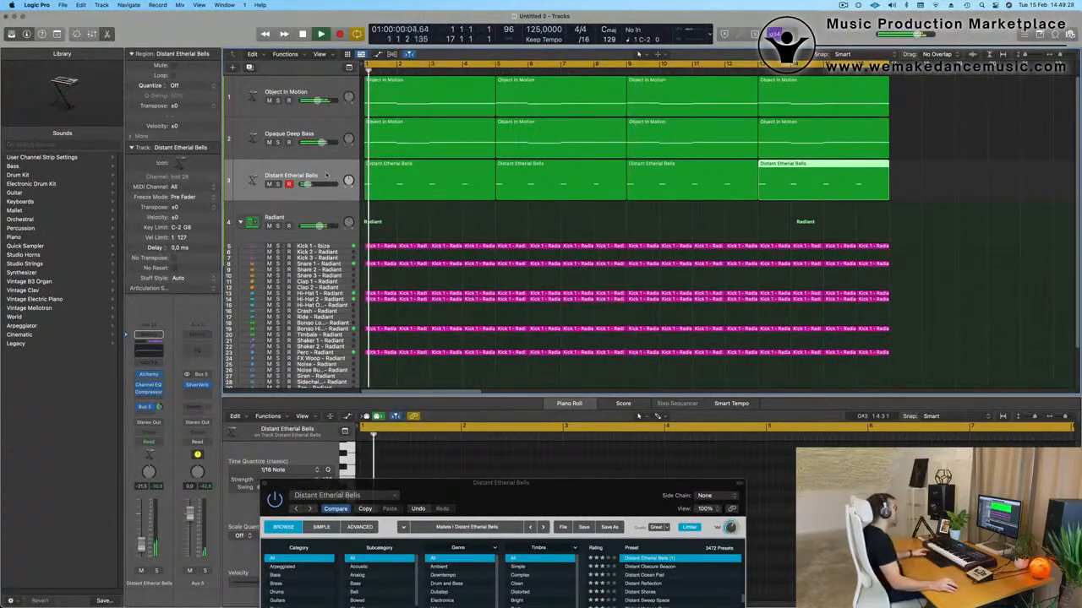
{"action": "left_click", "coordinate": [291, 175]}
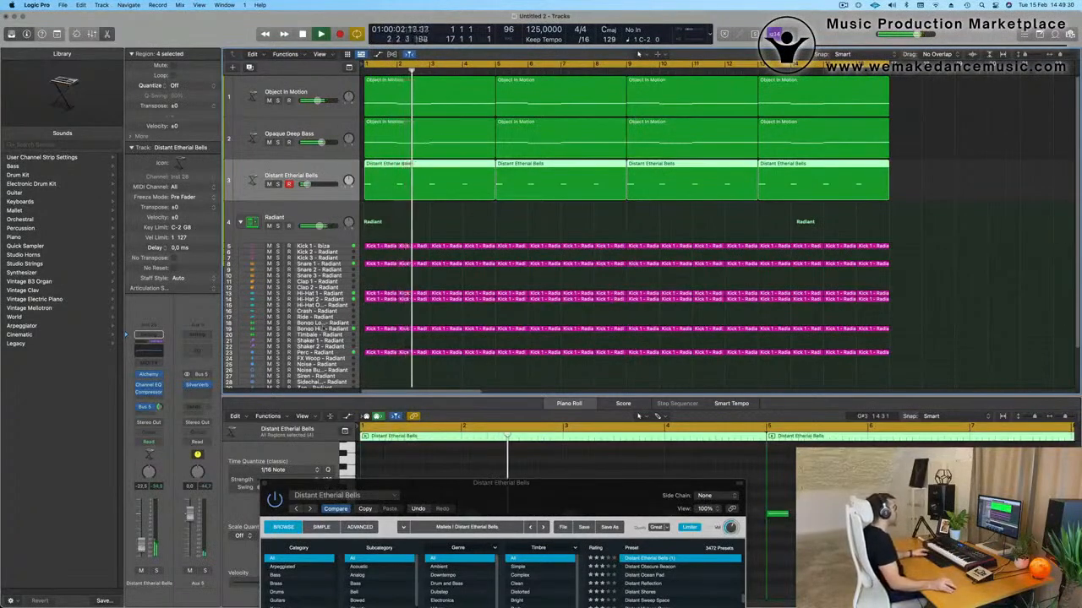
- Compare the Wood Block variation with Reversed, keep Reversed and lower the Distant Etherial Bells track level to about -26 dB
{"action": "left_click_drag", "start_coordinate": [464, 484], "coordinate": [442, 222]}
{"action": "key", "text": "space"}
{"action": "key", "text": "space"}
{"action": "left_click", "coordinate": [436, 507]}
{"action": "left_click", "coordinate": [389, 504]}
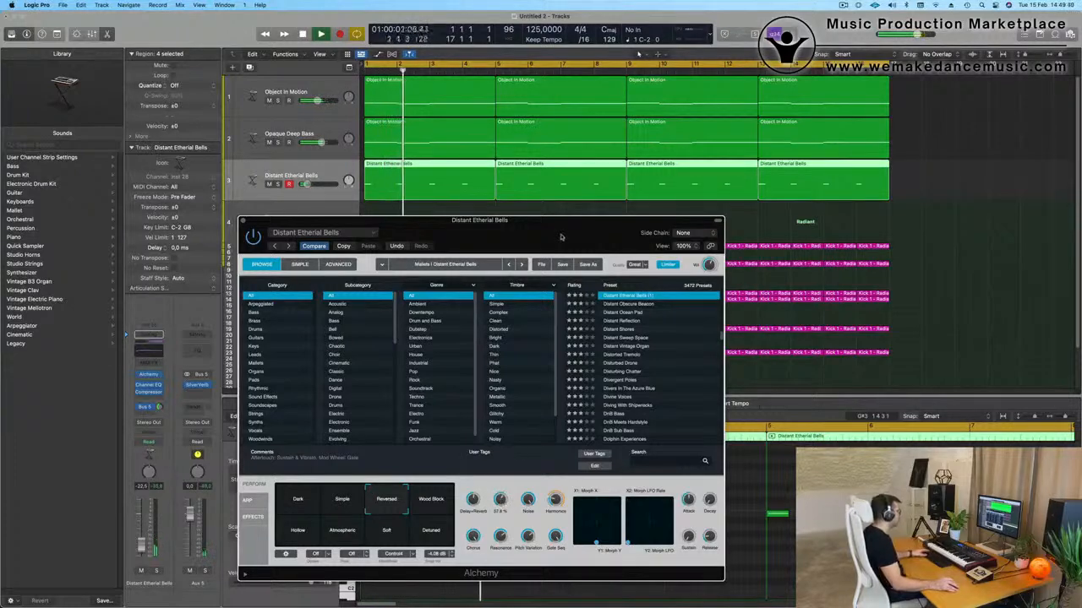
{"action": "left_click_drag", "start_coordinate": [561, 237], "coordinate": [669, 309]}
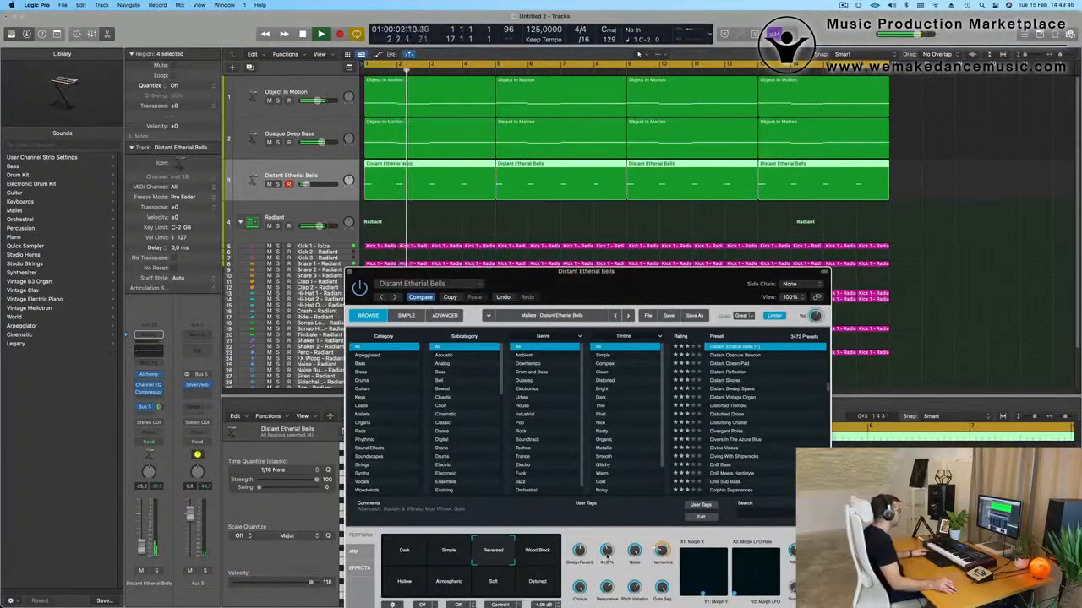
{"action": "left_click", "coordinate": [351, 272]}
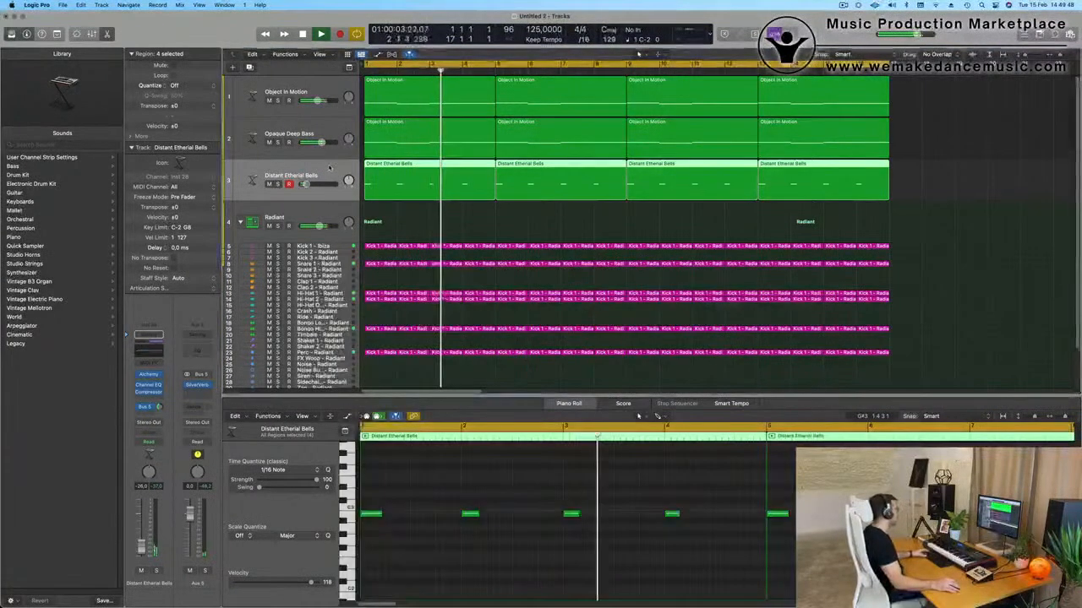
- Duplicate the Distant Etherial Bells track, load the Atlantean Bells mallet preset on the copy and raise its level to about -6.4 dB
{"action": "left_click", "coordinate": [248, 67]}
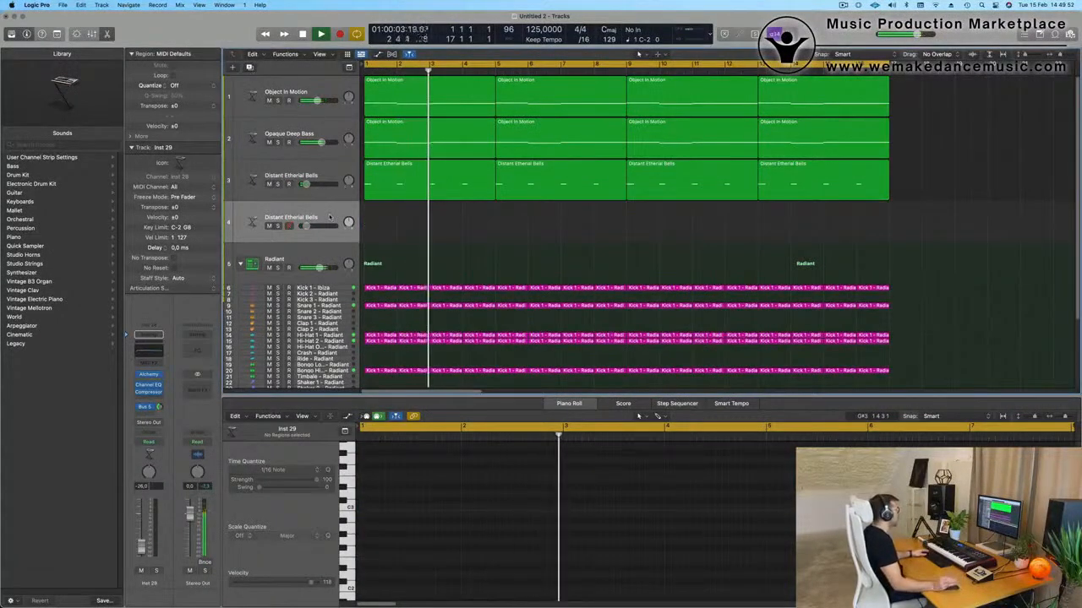
{"action": "left_click", "coordinate": [149, 375]}
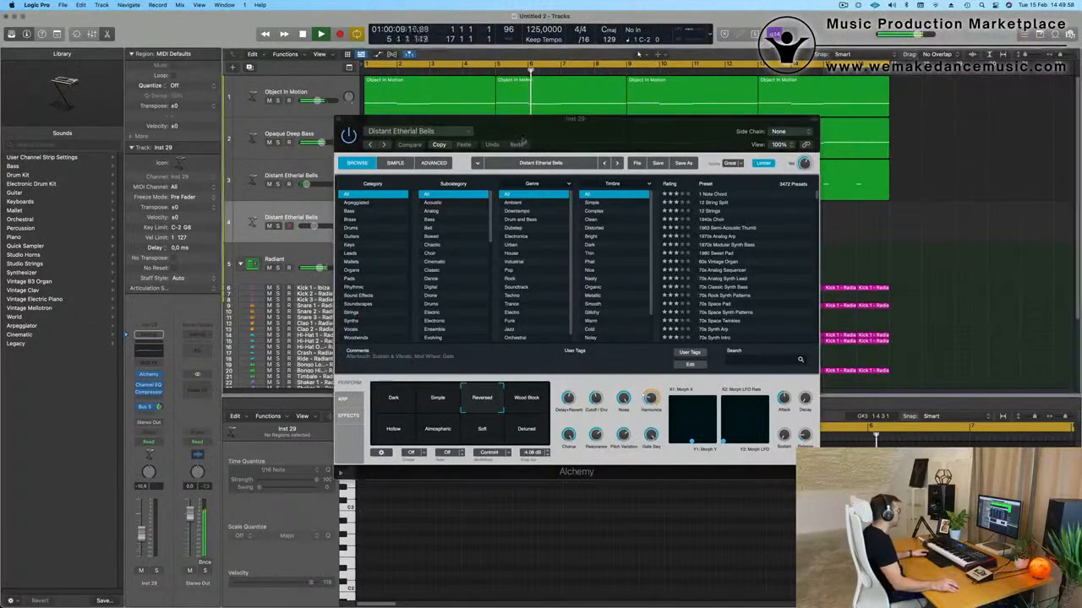
{"action": "left_click", "coordinate": [354, 263]}
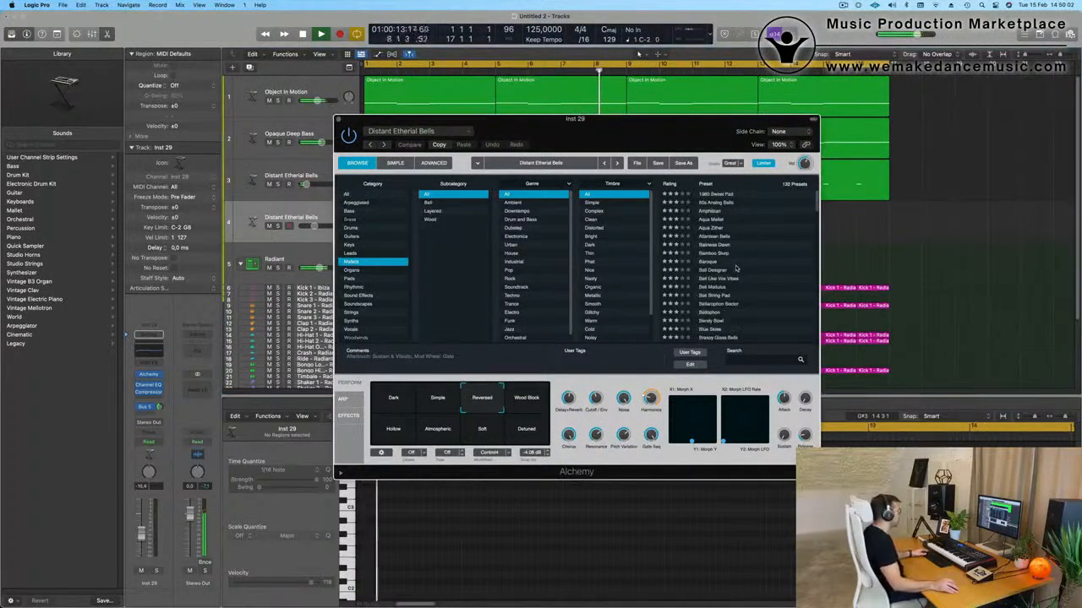
{"action": "left_click", "coordinate": [711, 237]}
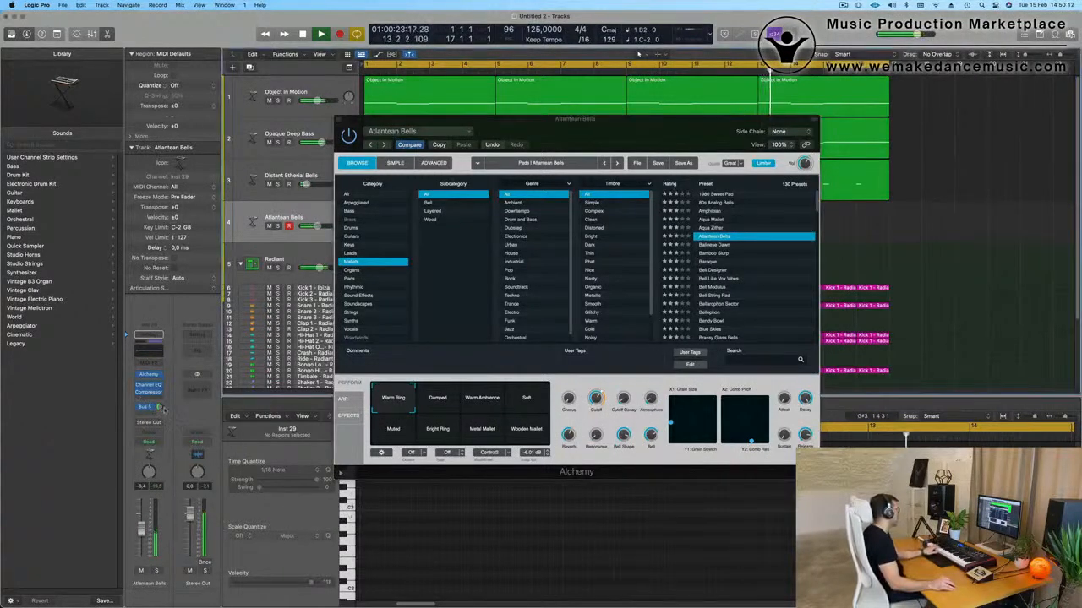
- Adjust the instrument track's Bus 5 send level and audition the Damped and Warm Ambience variations of Atlantean Bells
{"action": "left_click", "coordinate": [158, 408]}
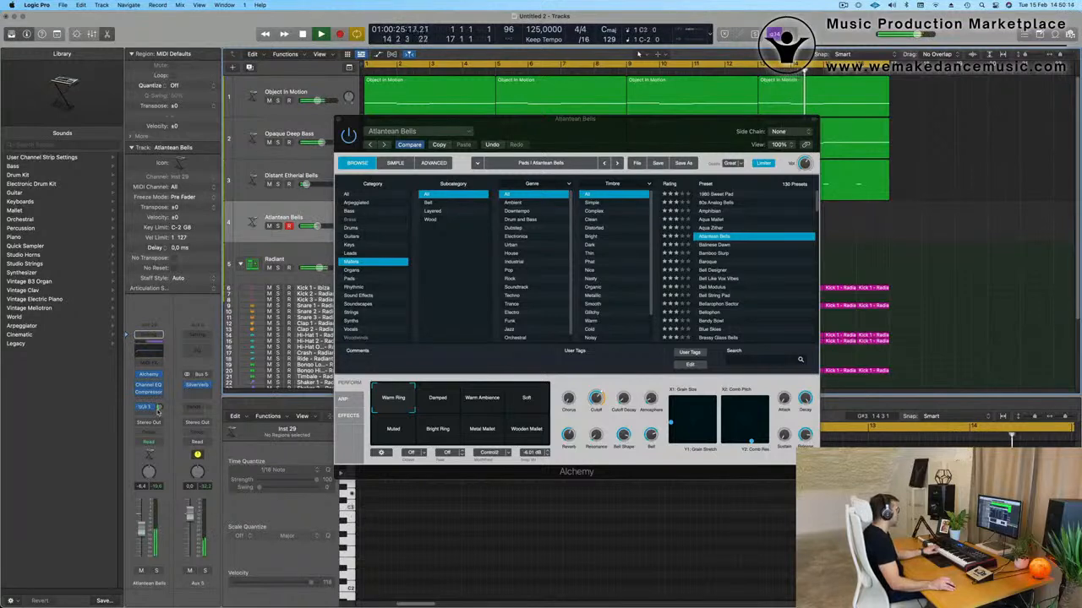
{"action": "left_click", "coordinate": [437, 404]}
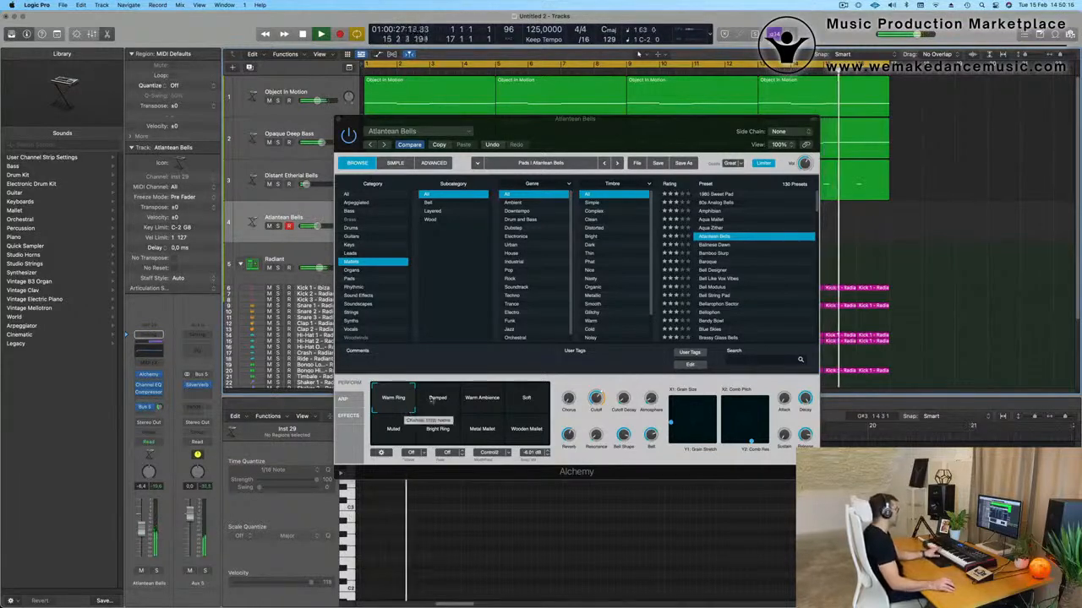
{"action": "left_click", "coordinate": [469, 401]}
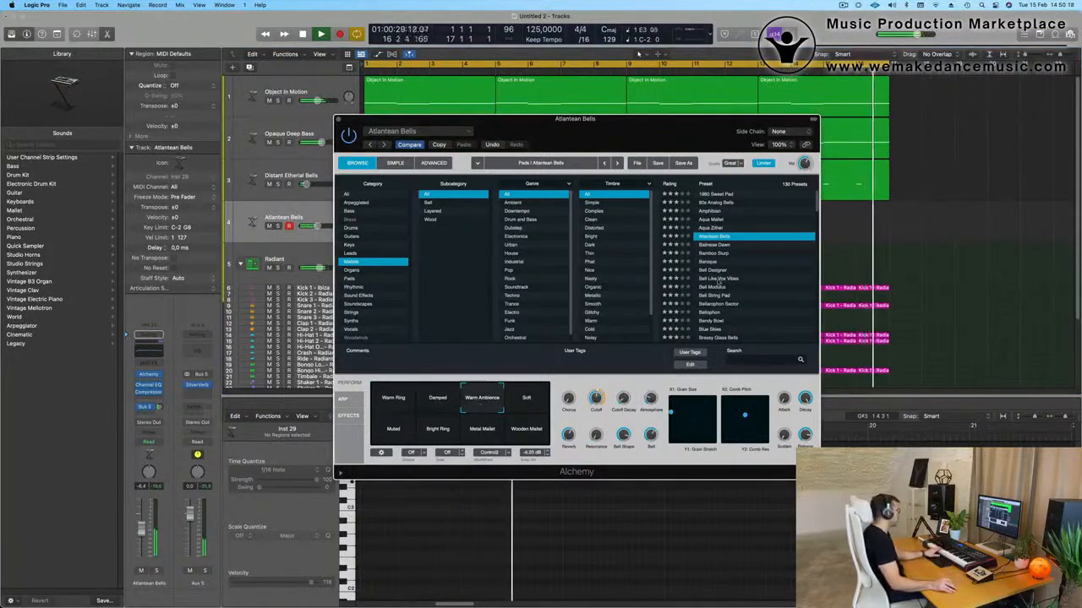
- Try the Balinese Dawn preset at a track volume of -1.1 dB and audition its mallet and pad variations
{"action": "left_click", "coordinate": [720, 246]}
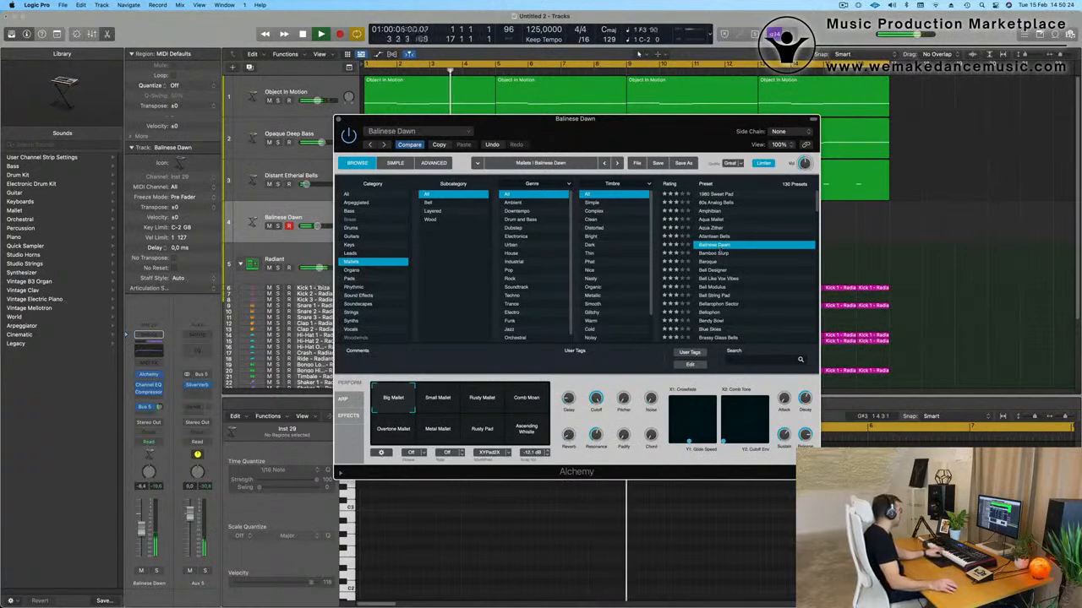
{"action": "left_click", "coordinate": [144, 511]}
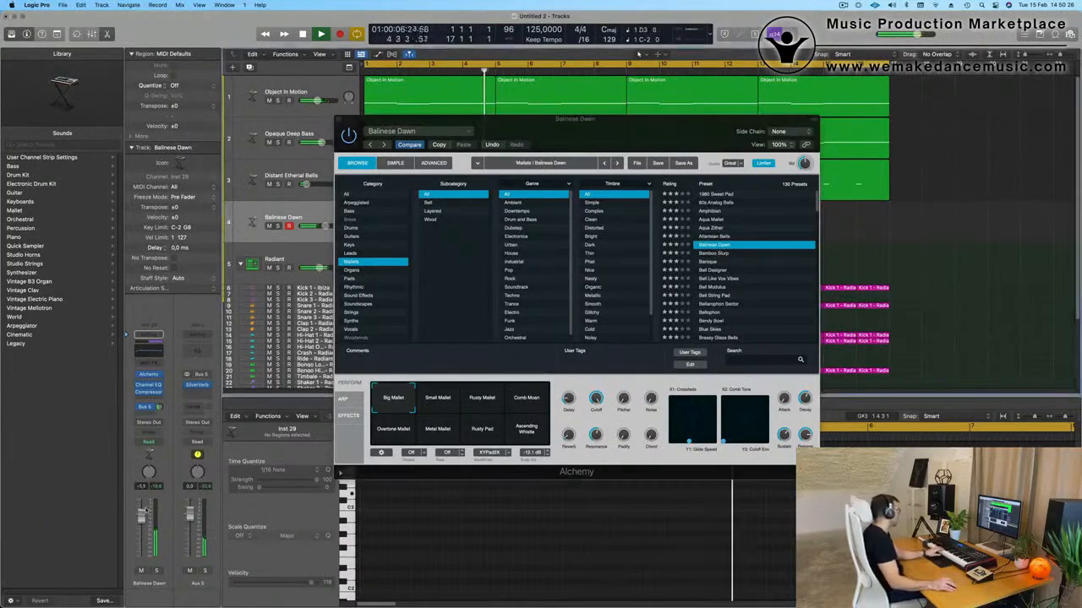
{"action": "left_click", "coordinate": [438, 397]}
{"action": "left_click", "coordinate": [484, 399]}
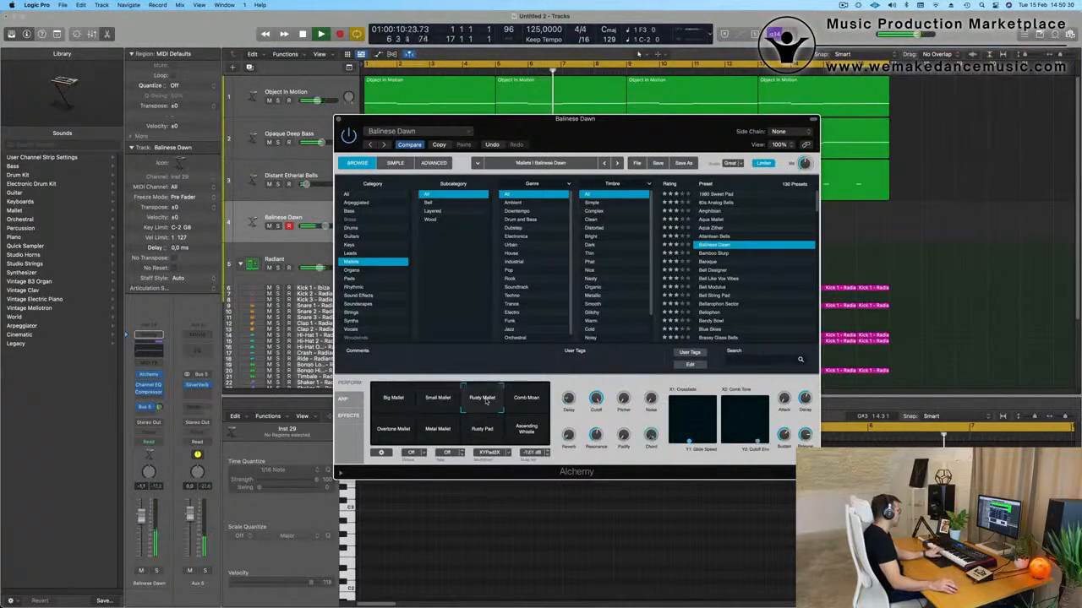
{"action": "left_click", "coordinate": [528, 399]}
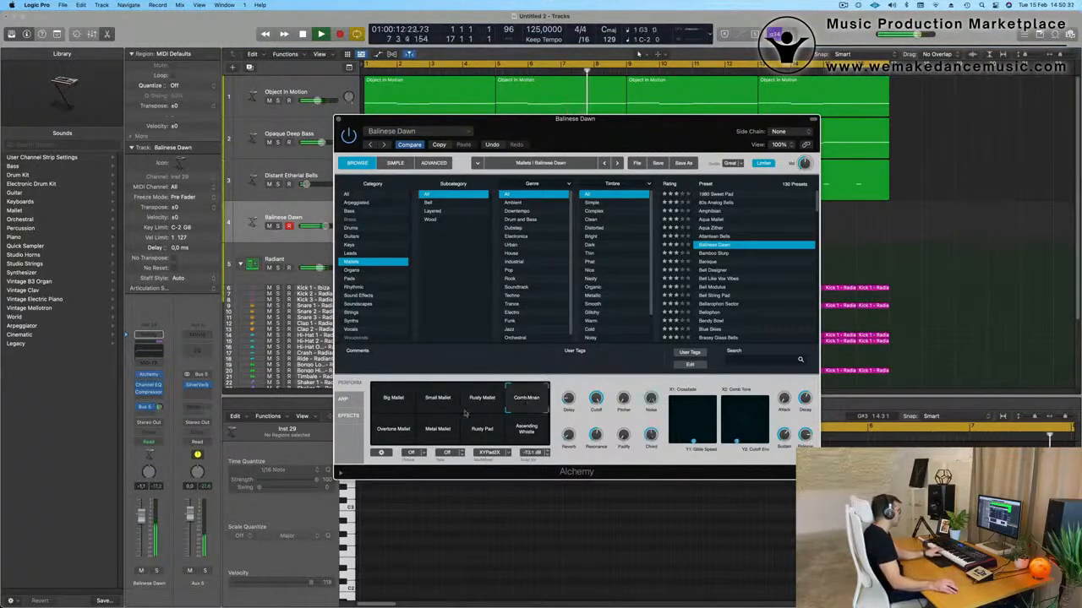
{"action": "left_click", "coordinate": [395, 433]}
{"action": "left_click", "coordinate": [441, 431]}
{"action": "left_click", "coordinate": [487, 433]}
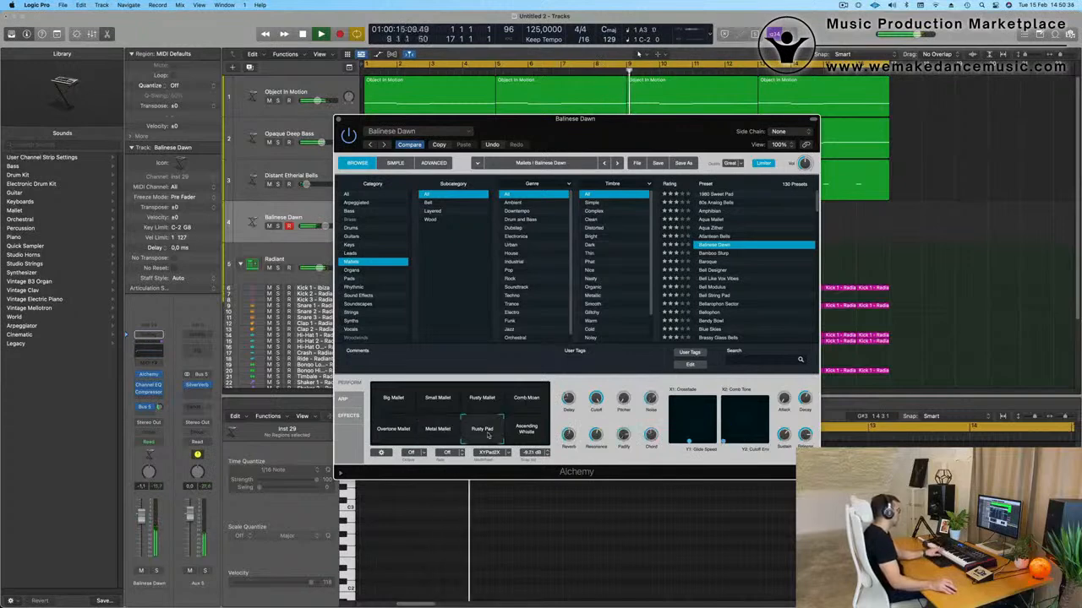
- Try the Bamboo Slurp preset, load Baroque in its place, and lower the track volume to -3.1 dB
{"action": "left_click", "coordinate": [722, 254]}
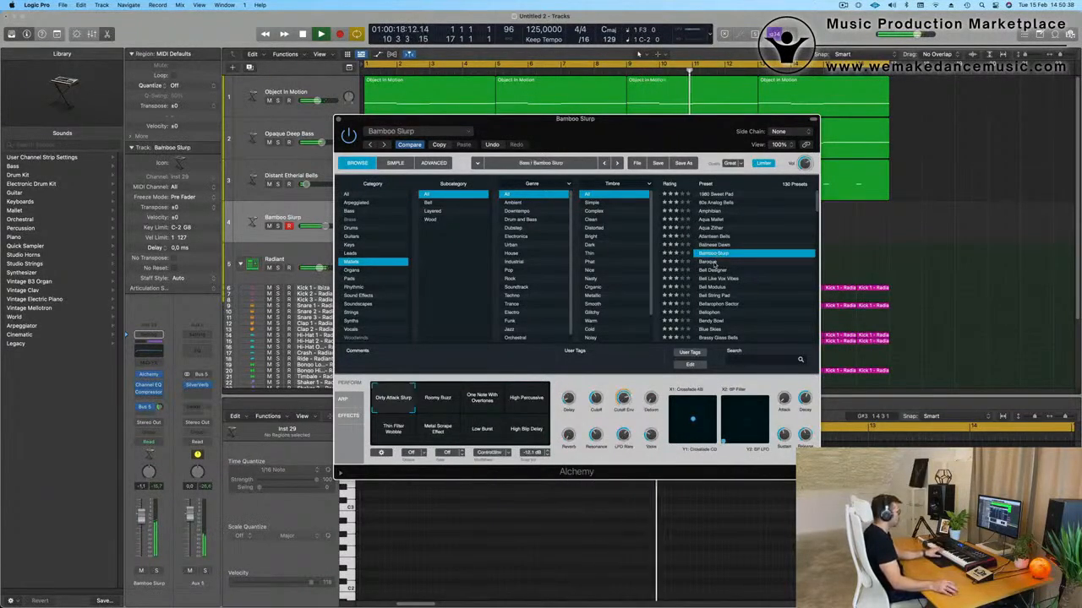
{"action": "left_click", "coordinate": [710, 261]}
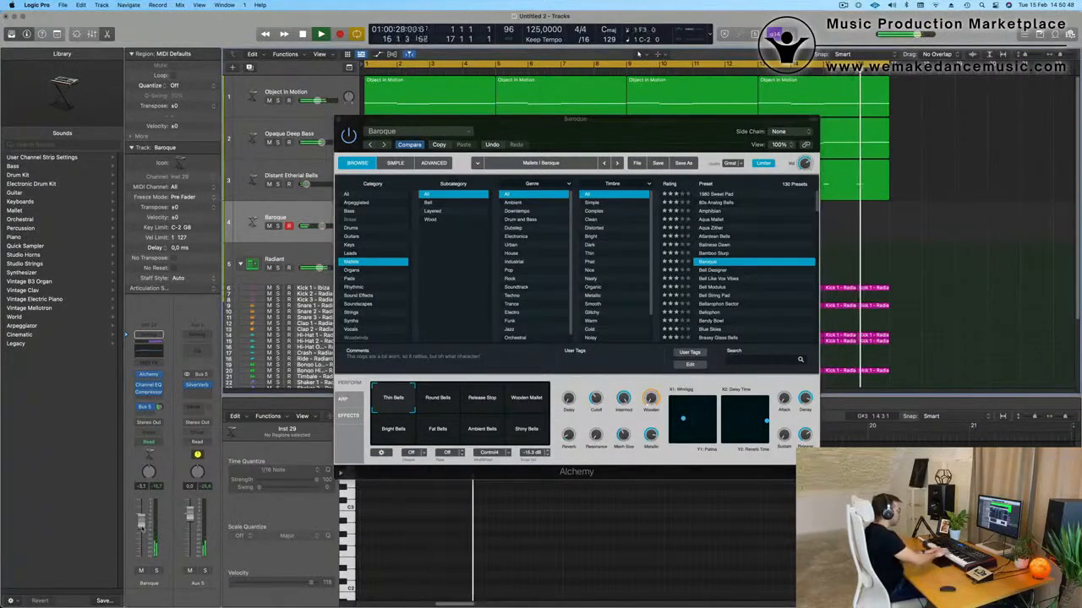
{"action": "key", "text": "c"}
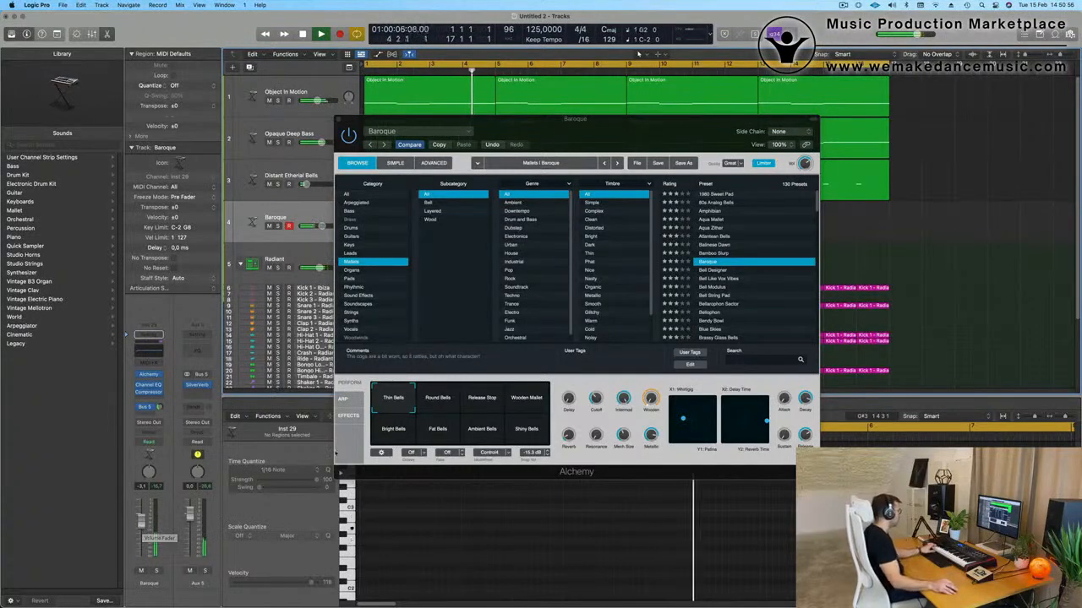
- Audition Baroque's Round Bells, Release Stop and Wooden Mallet variations
{"action": "left_click", "coordinate": [450, 395]}
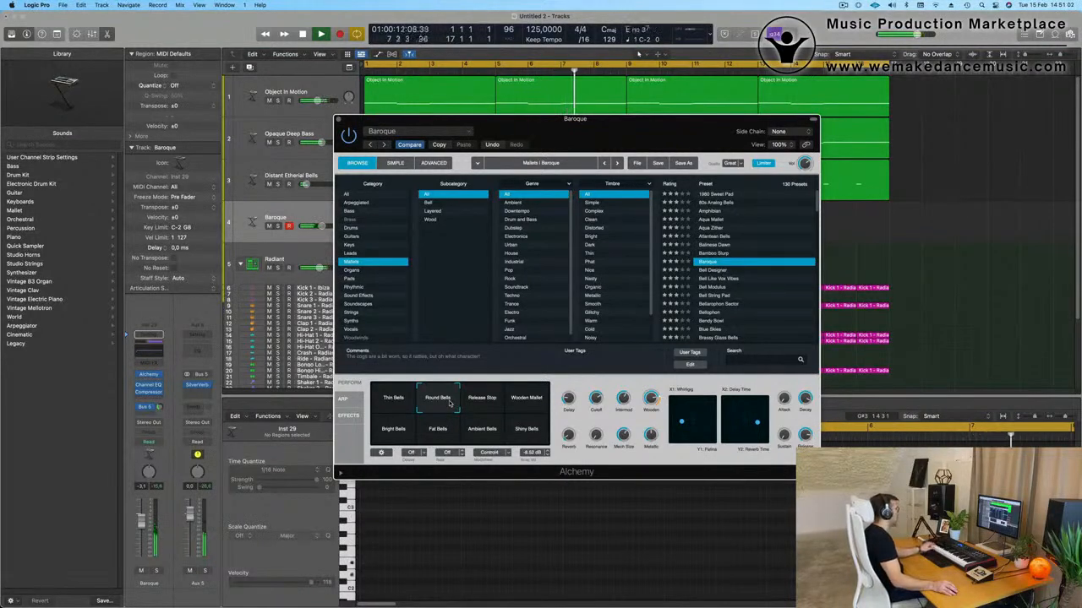
{"action": "left_click", "coordinate": [476, 403]}
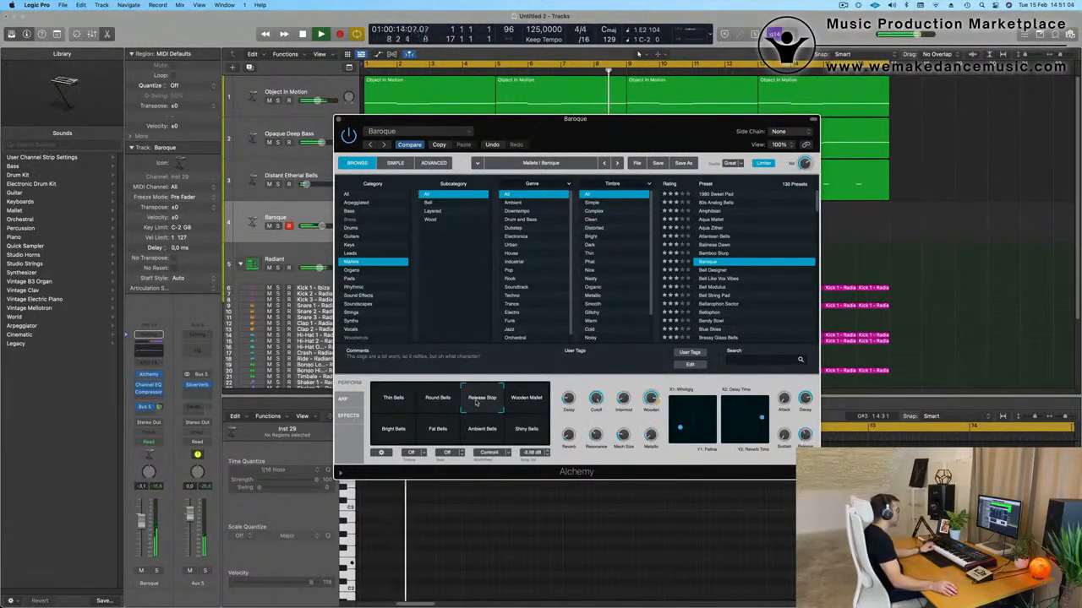
{"action": "left_click", "coordinate": [448, 404]}
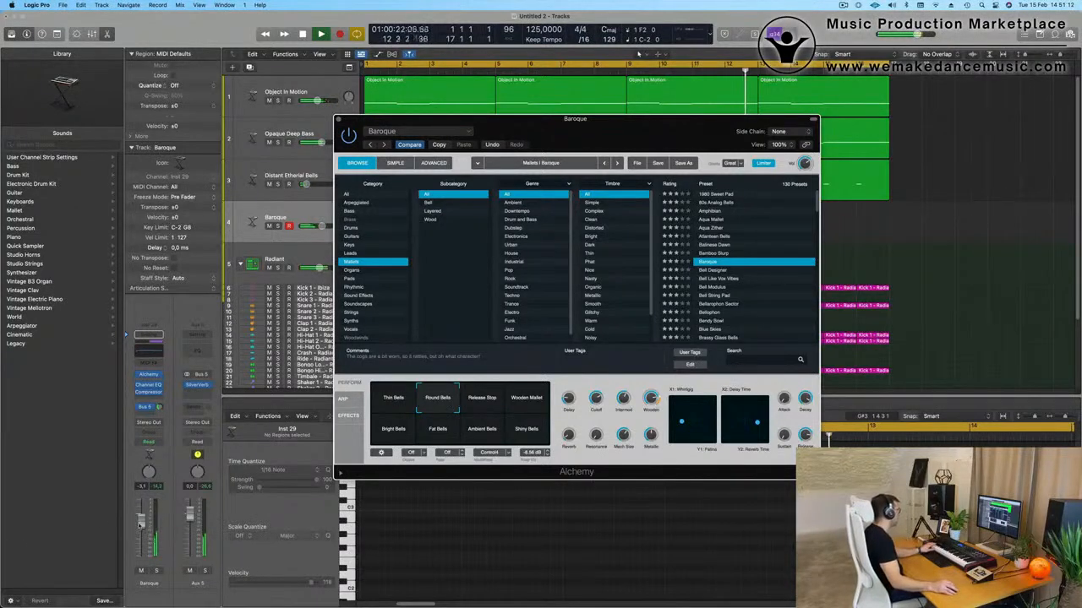
{"action": "left_click", "coordinate": [521, 404]}
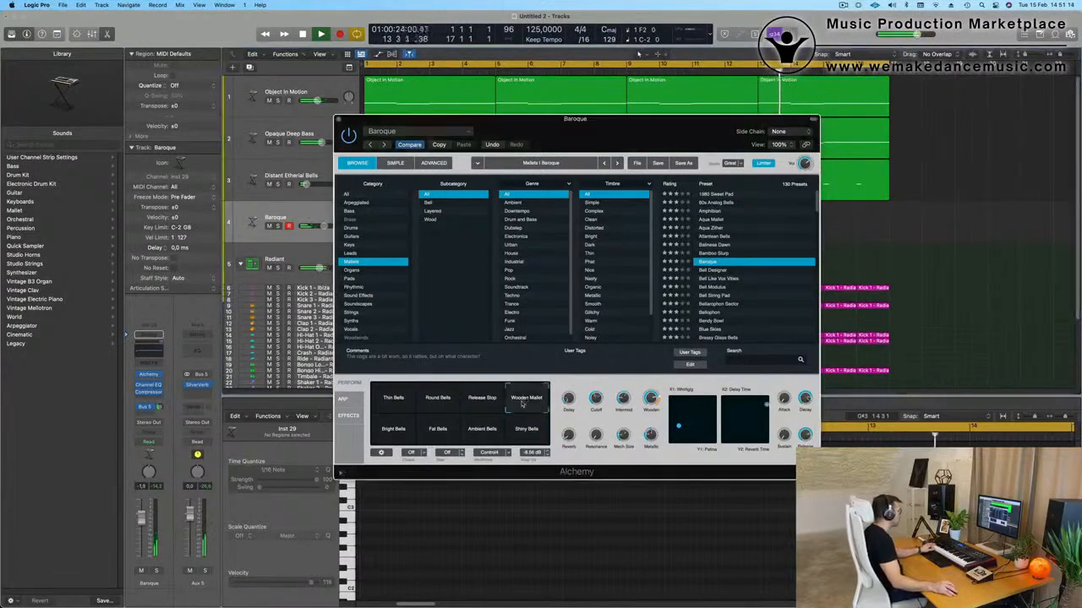
{"action": "left_click", "coordinate": [488, 404]}
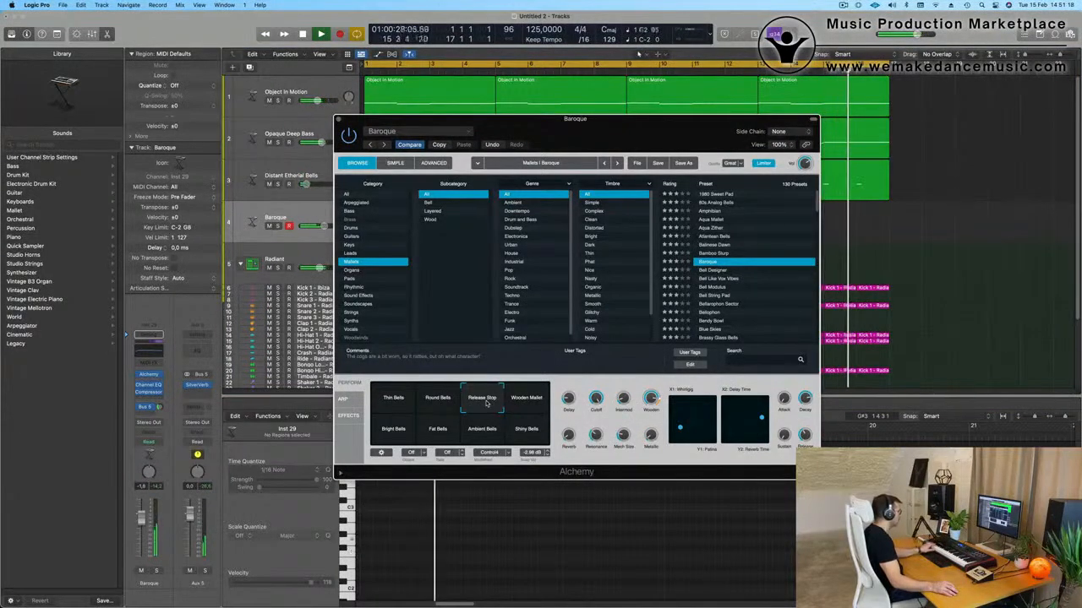
- Compare Baroque's Bright, Fat, Ambient and Shiny Bells variations and choose Fat Bells
{"action": "left_click", "coordinate": [395, 432]}
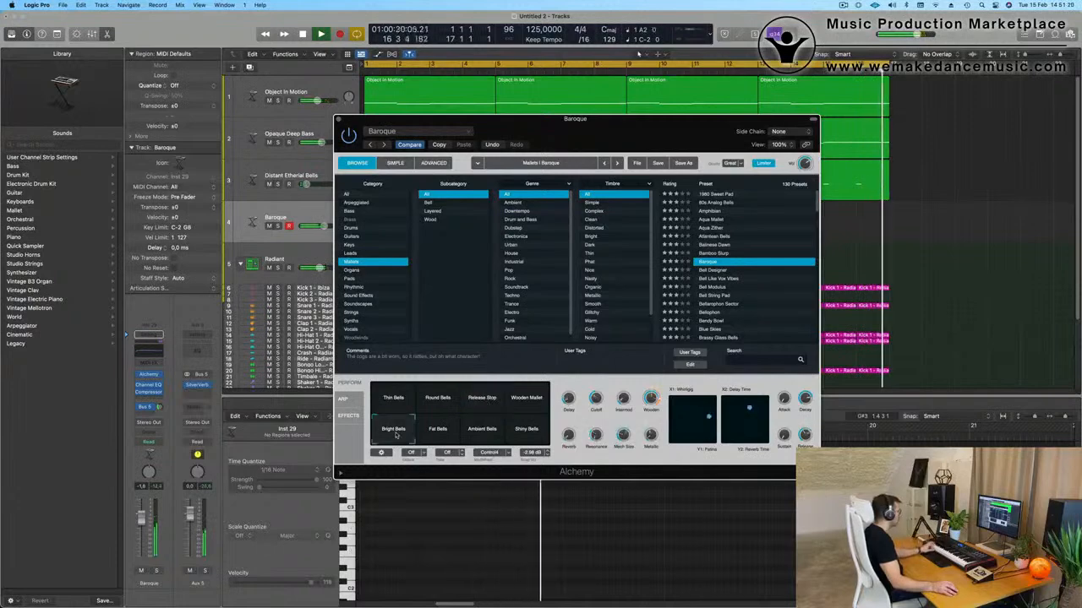
{"action": "left_click", "coordinate": [438, 431]}
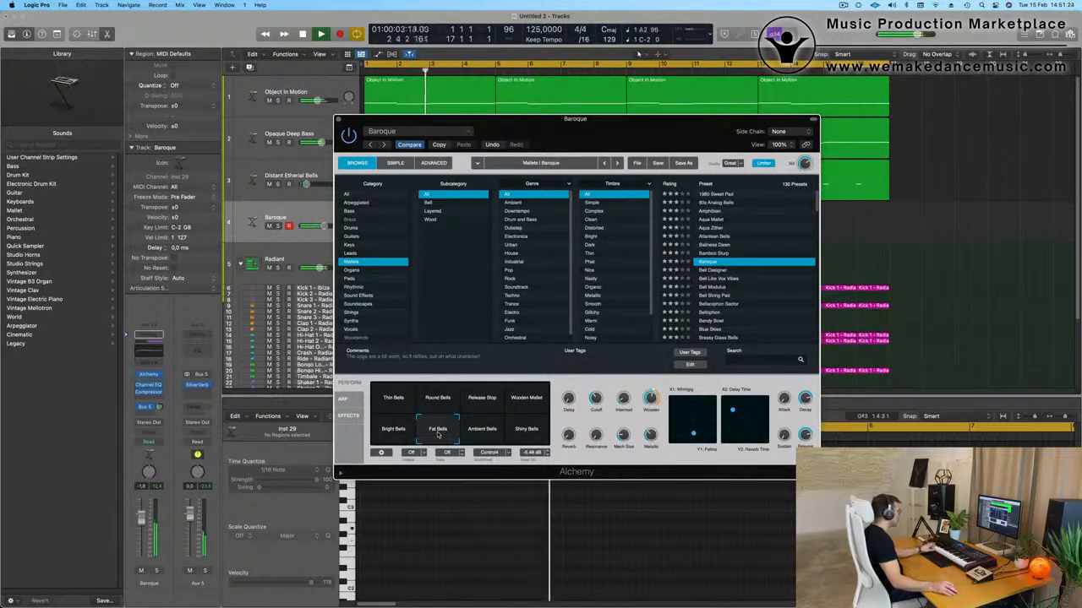
{"action": "left_click", "coordinate": [483, 431]}
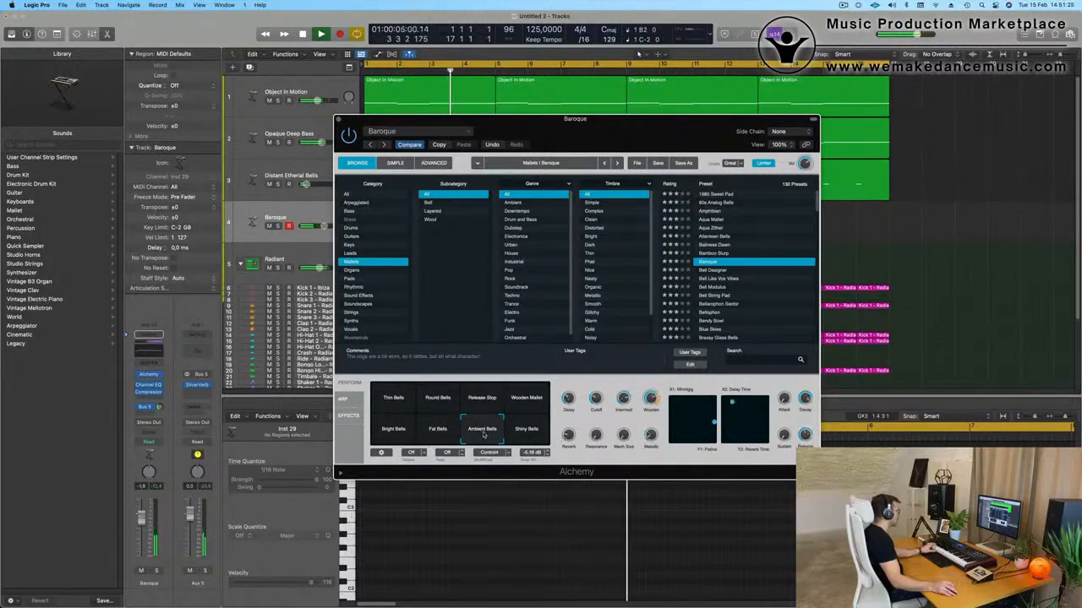
{"action": "left_click", "coordinate": [526, 432]}
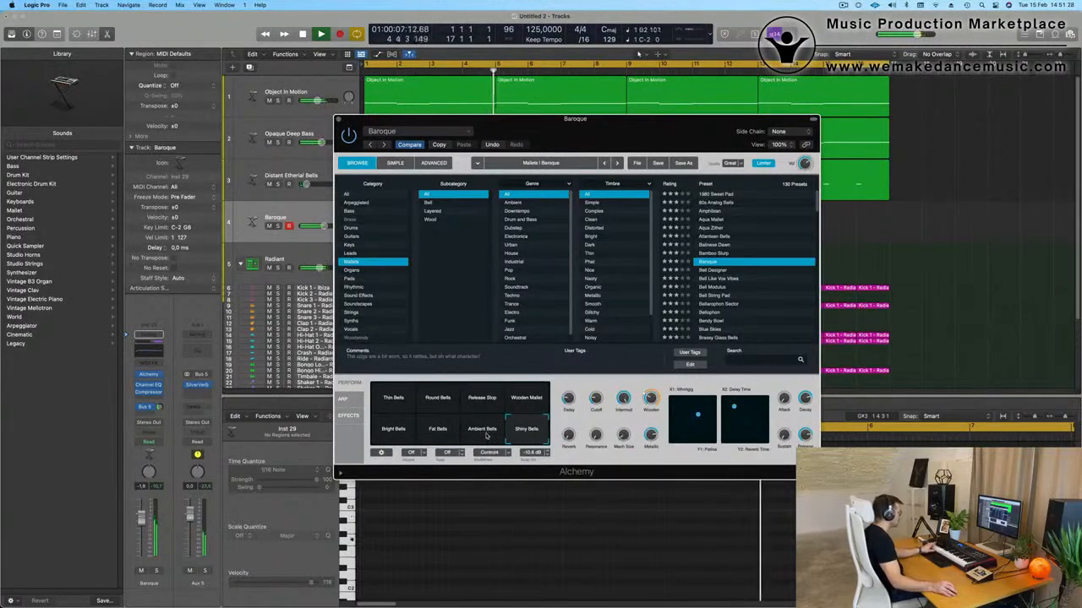
{"action": "left_click", "coordinate": [439, 432]}
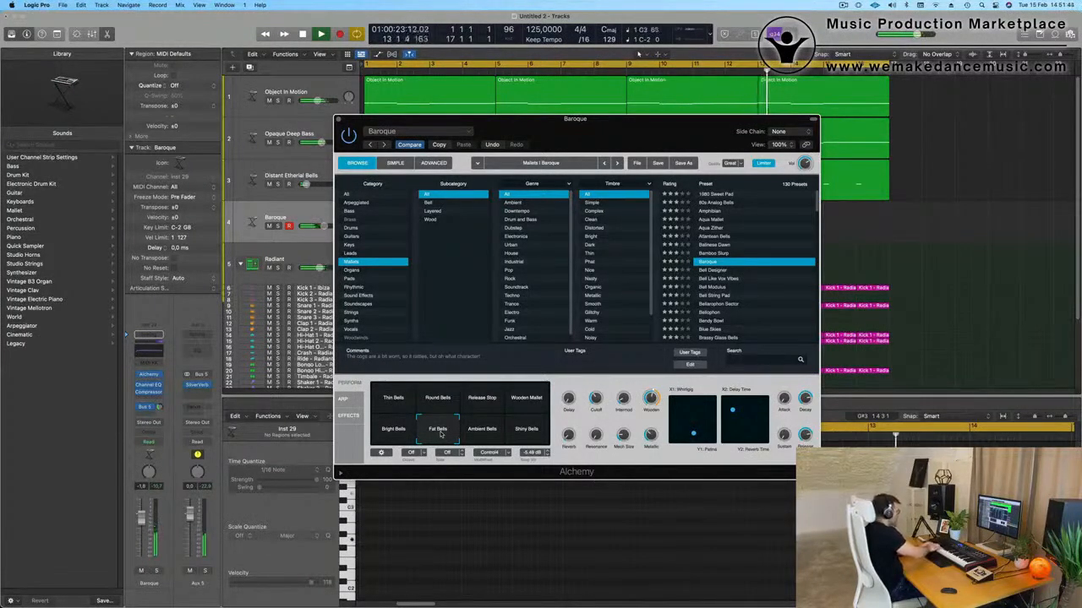
- Record a short bell melody on the Baroque track over the last two bars of the loop, and stop recording
{"action": "key", "text": "r"}
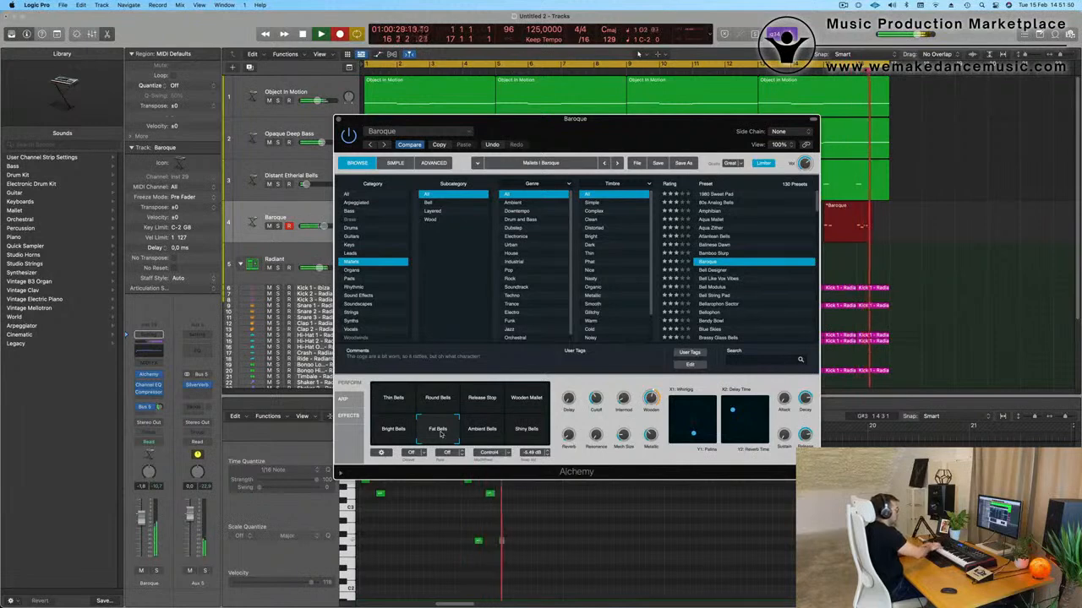
{"action": "key", "text": "space"}
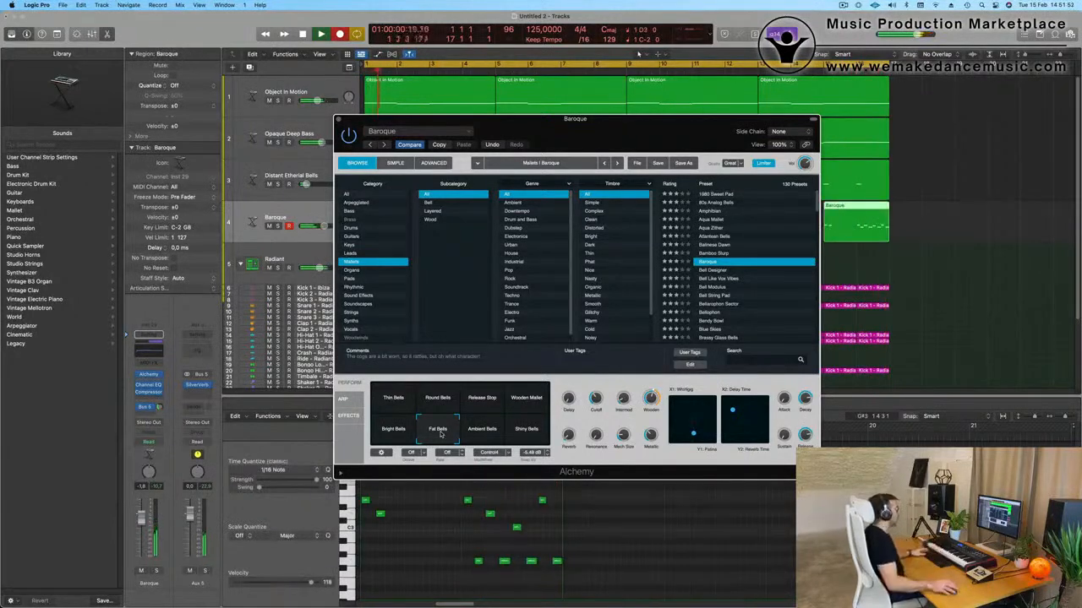
- Split the recorded Baroque region at bar 16, keeping only its second half, and move that to bar 1
{"action": "left_click_drag", "start_coordinate": [674, 144], "coordinate": [660, 261]}
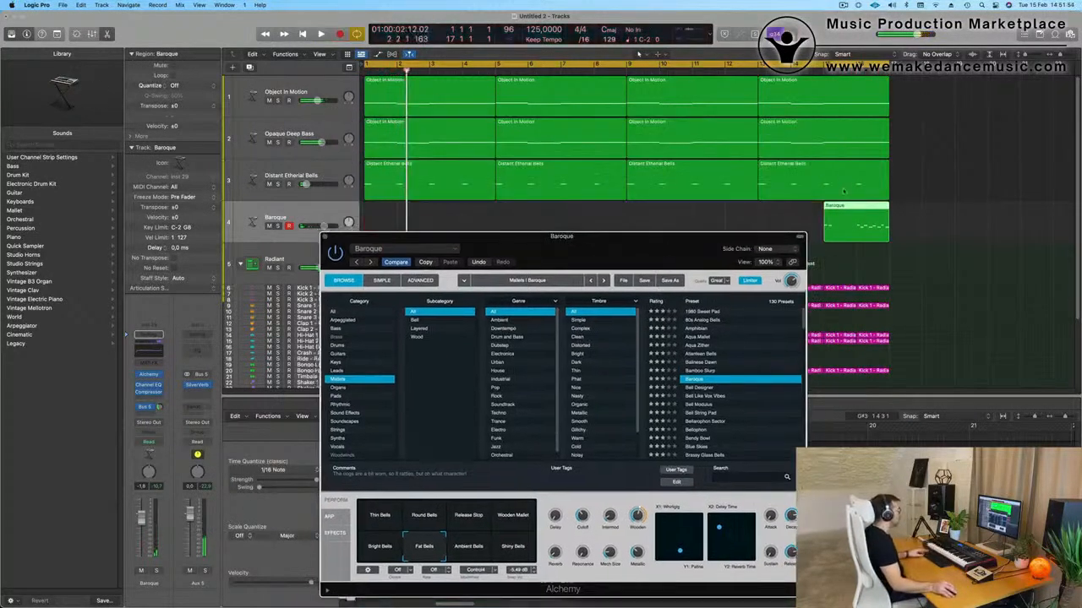
{"action": "left_click", "coordinate": [857, 219], "text": "super"}
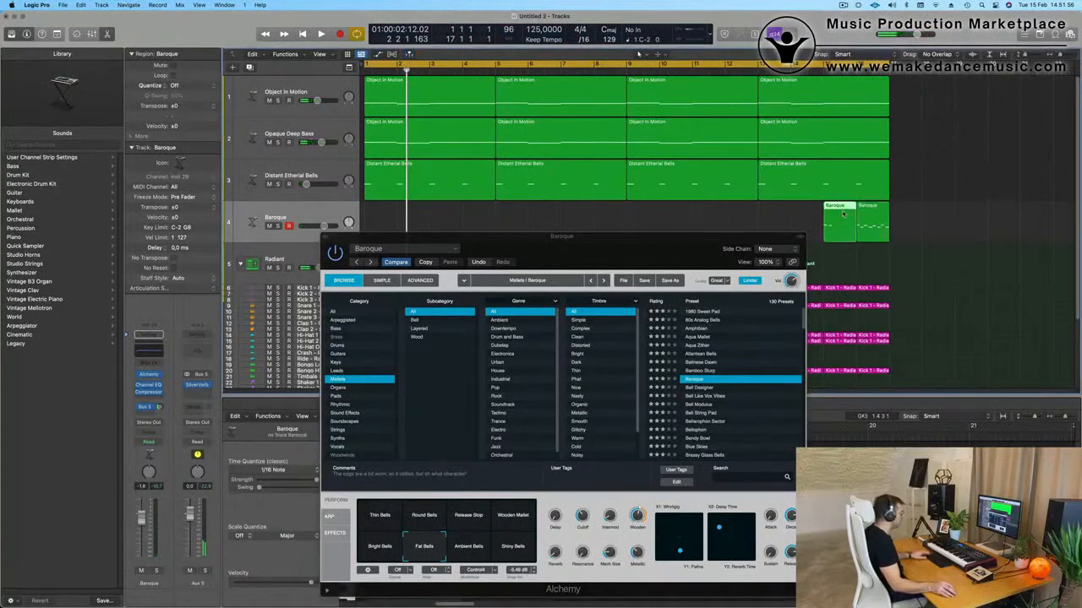
{"action": "key", "text": "Delete"}
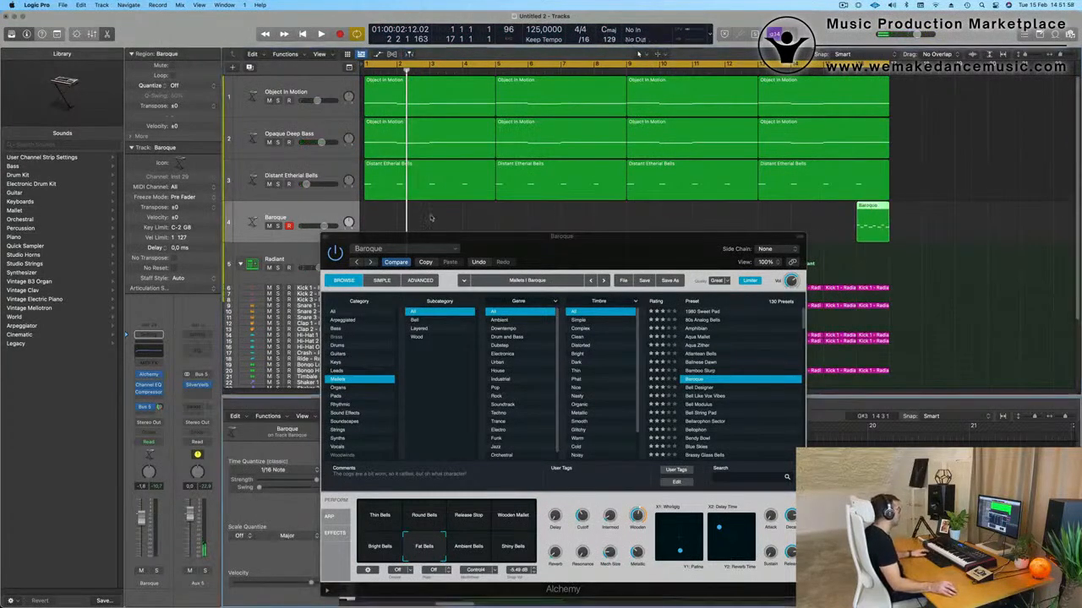
{"action": "left_click_drag", "start_coordinate": [869, 206], "coordinate": [377, 208]}
{"action": "left_click_drag", "start_coordinate": [460, 239], "coordinate": [820, 237]}
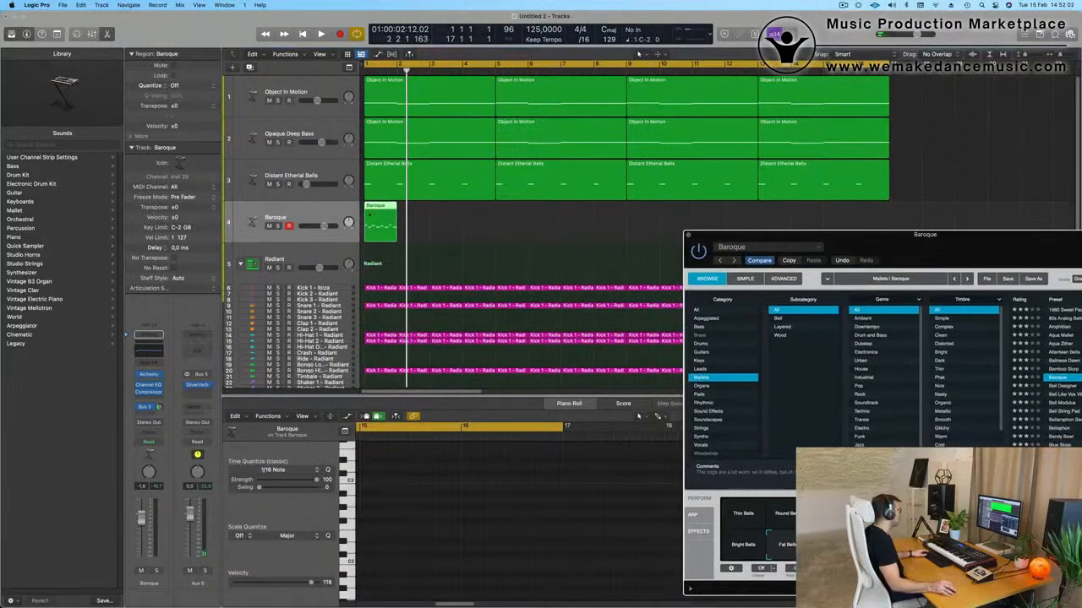
- Quantize all notes in the Baroque region to 1/16 notes, set their velocity to 70, and play the result
{"action": "key", "text": "e"}
{"action": "double_click", "coordinate": [380, 206]}
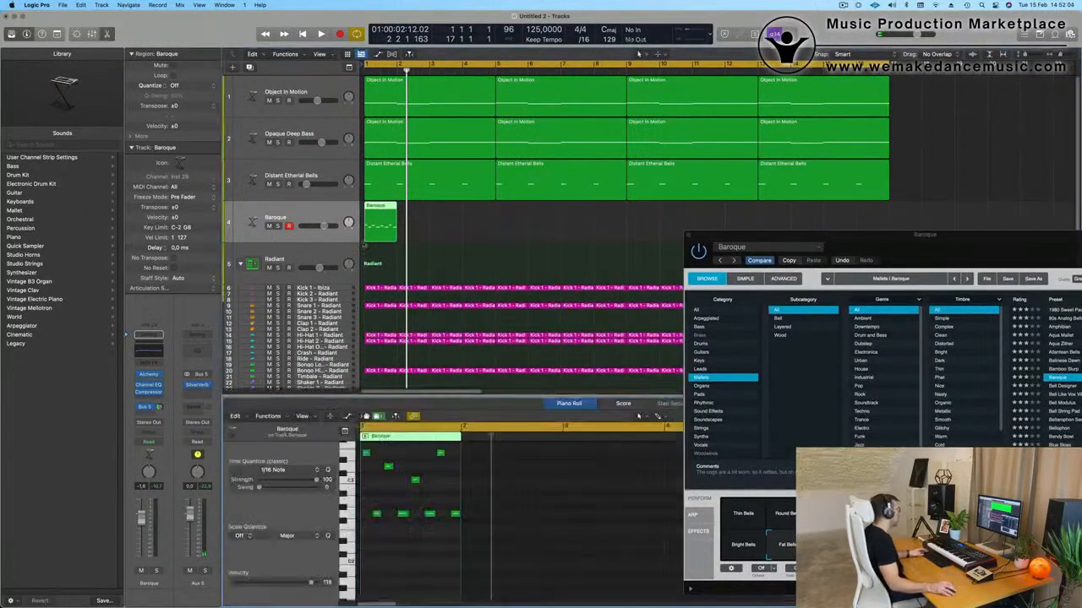
{"action": "key", "text": "super+a"}
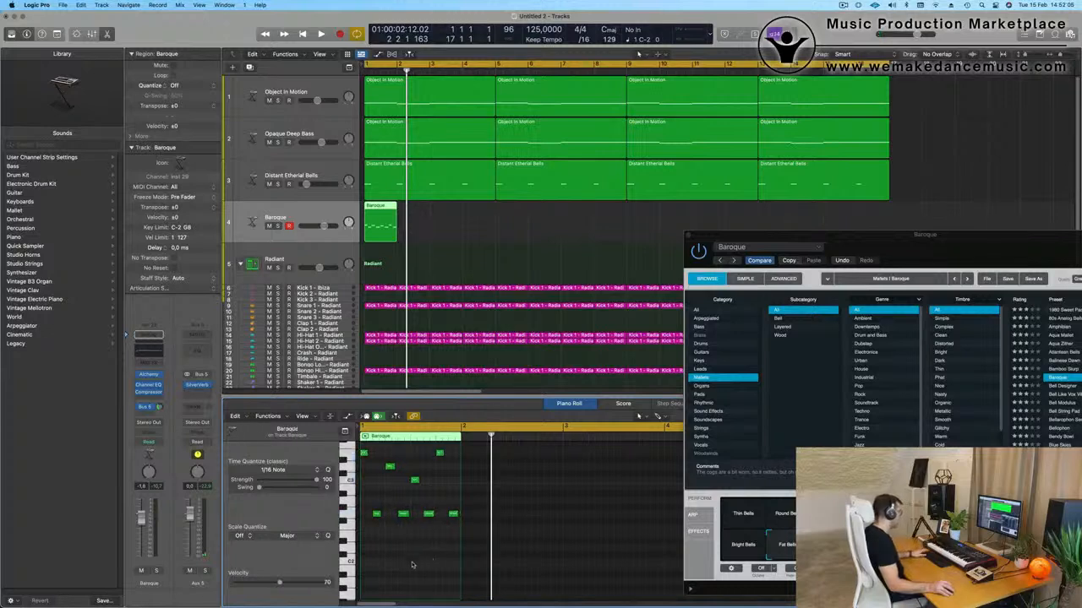
{"action": "key", "text": "space"}
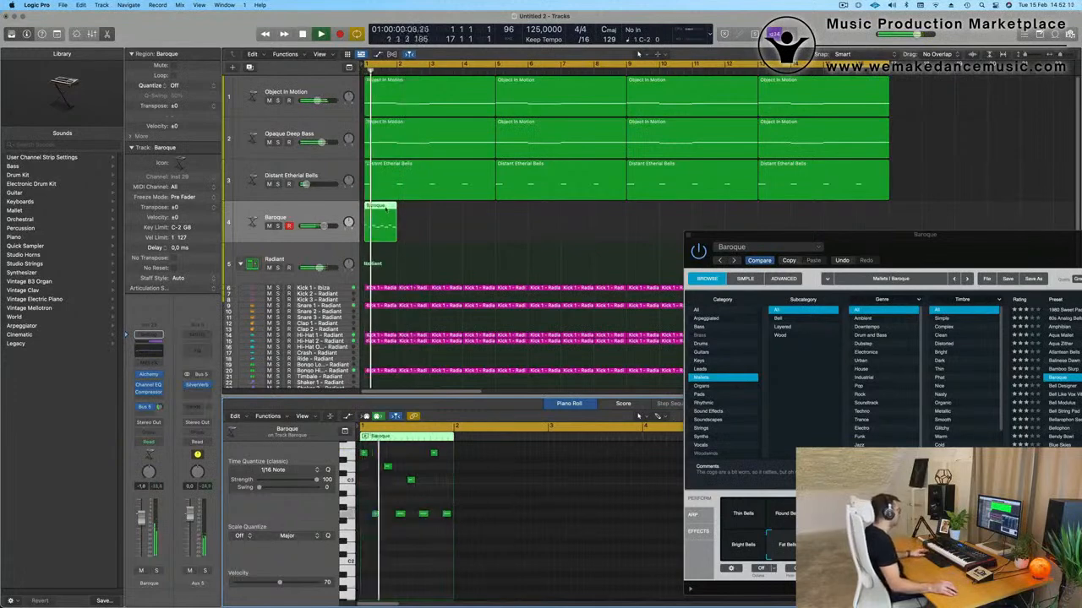
- Copy the one-bar Baroque region to bar 3 and restart playback from the beginning
{"action": "left_click_drag", "start_coordinate": [385, 209], "coordinate": [454, 213]}
{"action": "left_click_drag", "start_coordinate": [950, 250], "coordinate": [489, 235]}
{"action": "key", "text": "space"}
{"action": "key", "text": "space"}
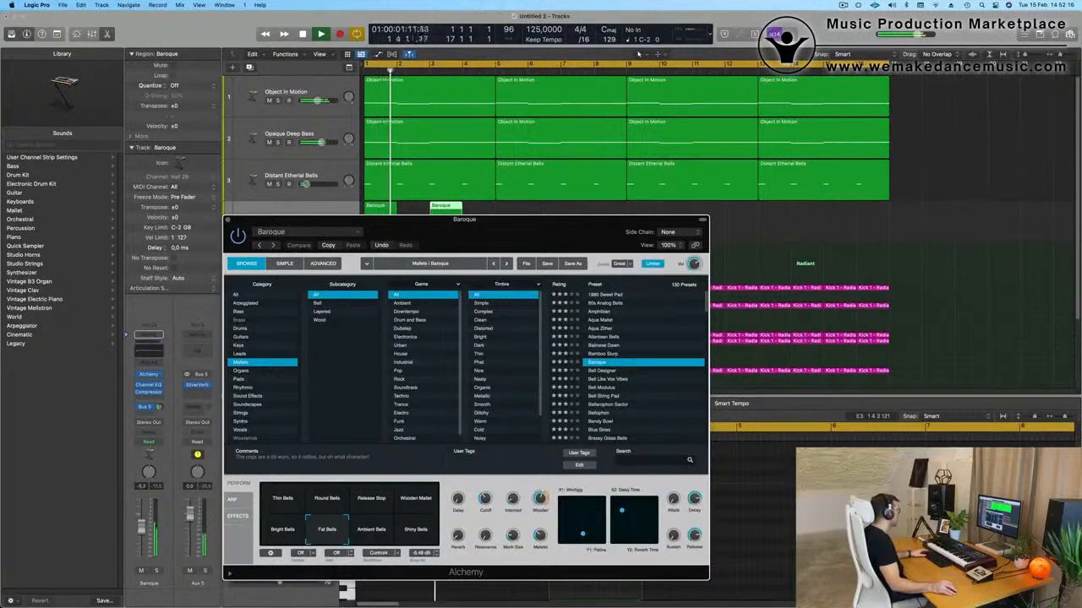
- Lower the Baroque track's volume to -7.2 dB and raise its Channel EQ low cut to several hundred hertz
{"action": "left_click", "coordinate": [142, 537]}
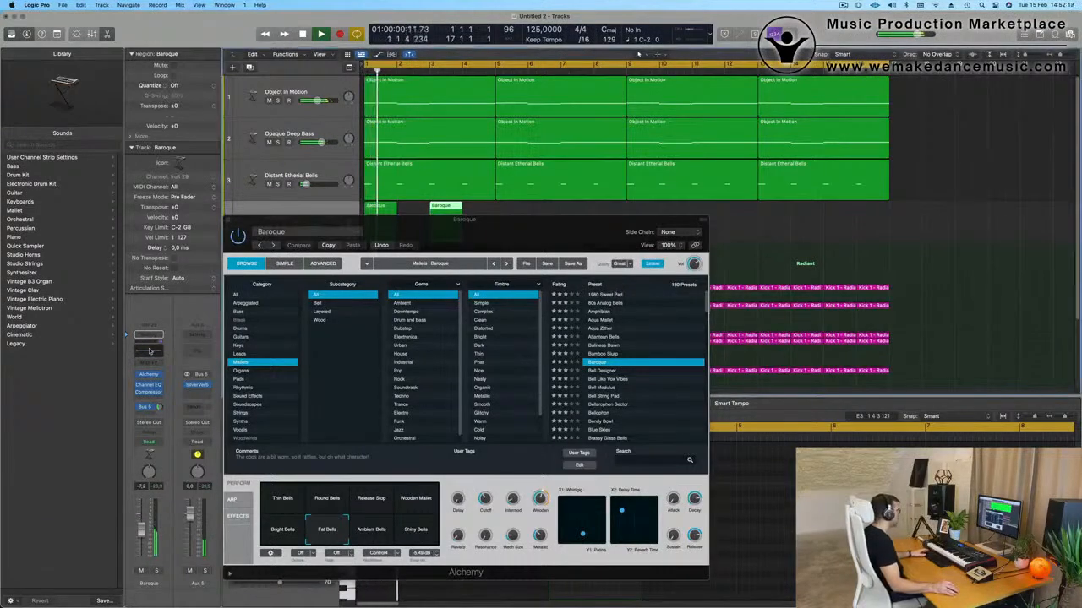
{"action": "left_click", "coordinate": [150, 350]}
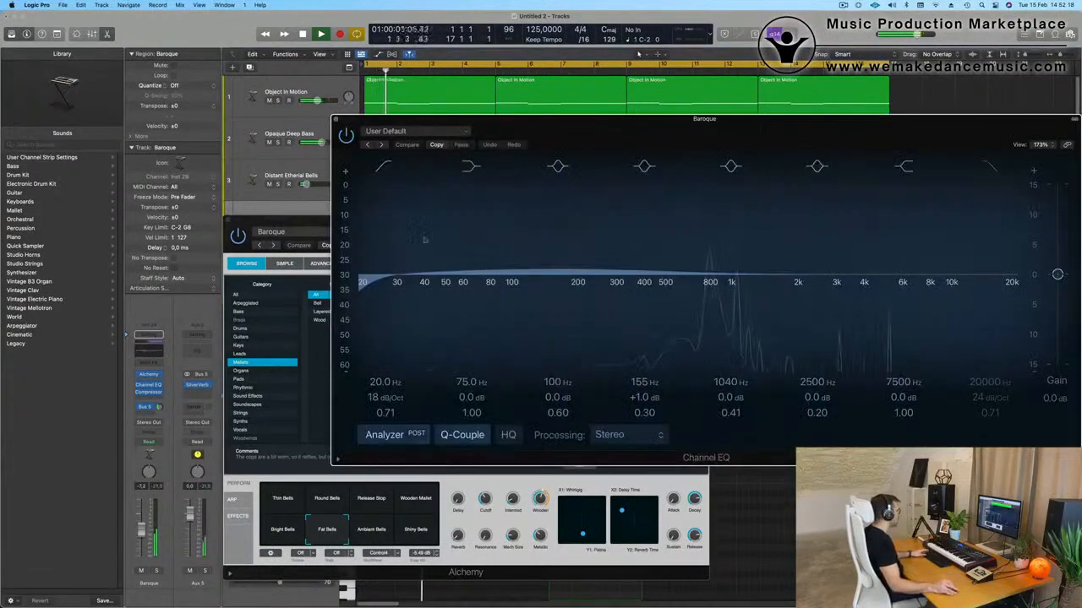
{"action": "left_click", "coordinate": [383, 168]}
{"action": "left_click_drag", "start_coordinate": [419, 277], "coordinate": [697, 280]}
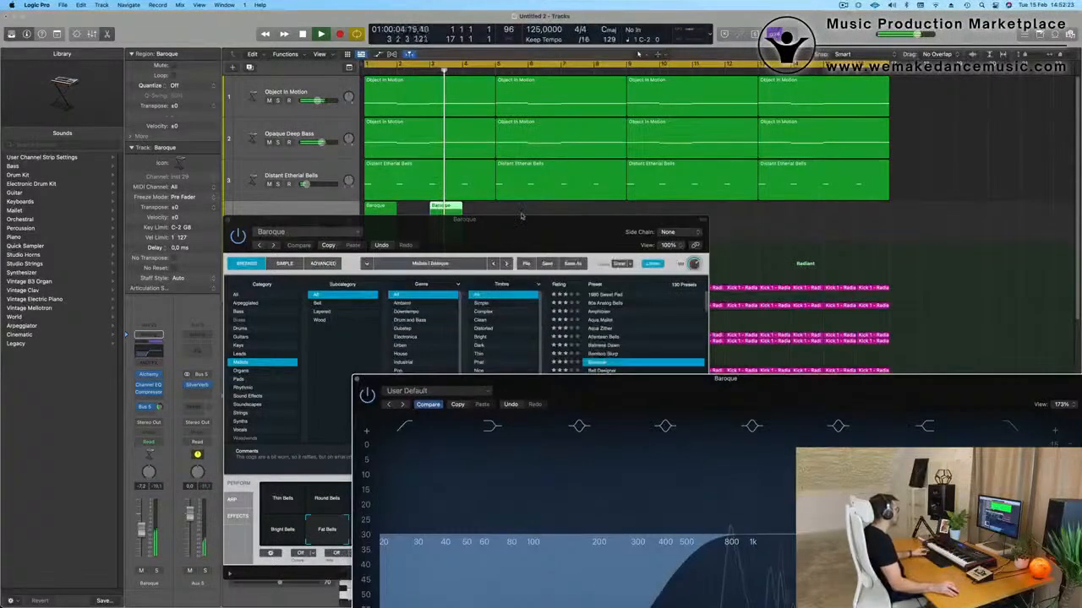
{"action": "left_click_drag", "start_coordinate": [507, 222], "coordinate": [911, 193]}
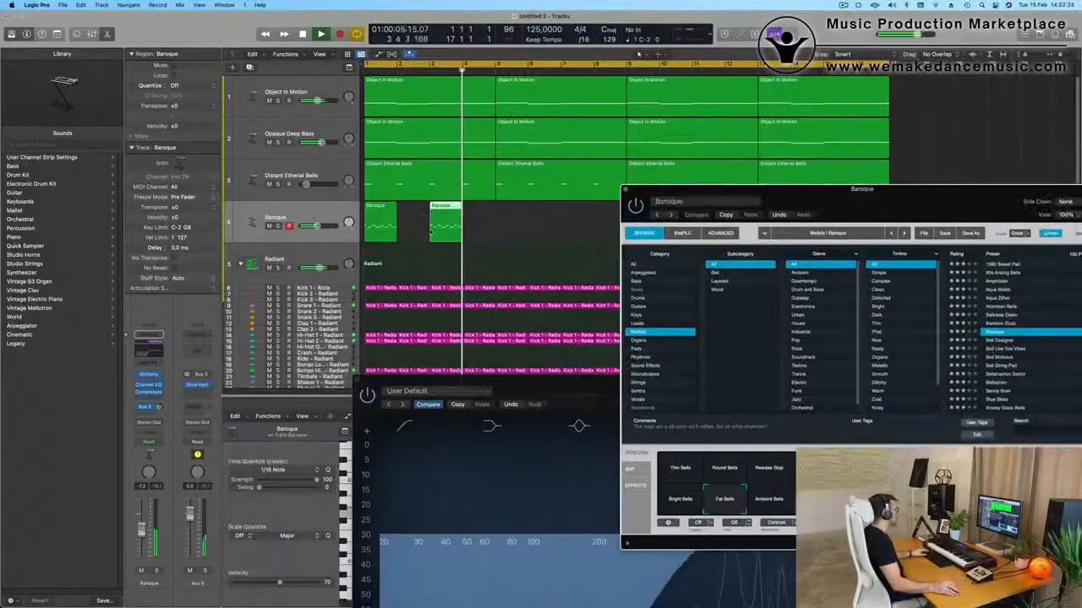
- Open the bar 3 Baroque region in the Piano Roll and restart playback from the beginning
{"action": "left_click", "coordinate": [451, 208]}
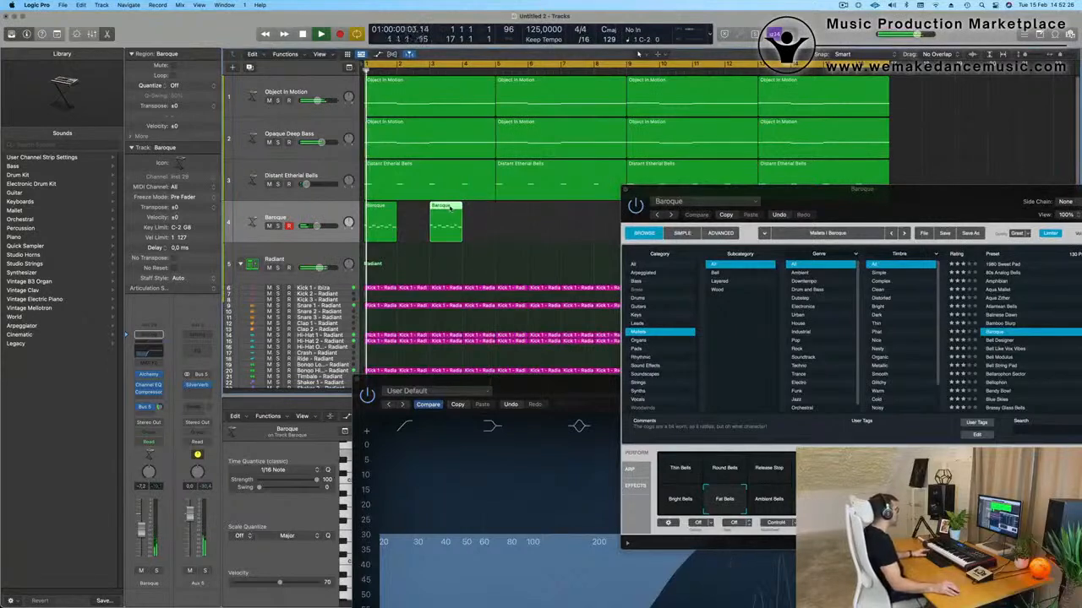
{"action": "key", "text": "e"}
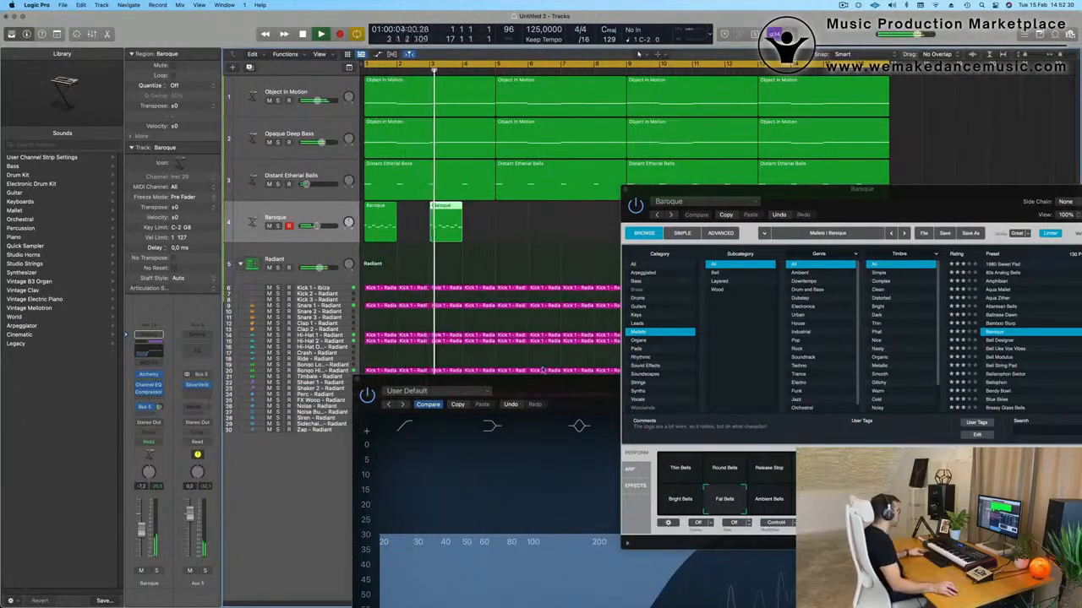
{"action": "double_click", "coordinate": [446, 207]}
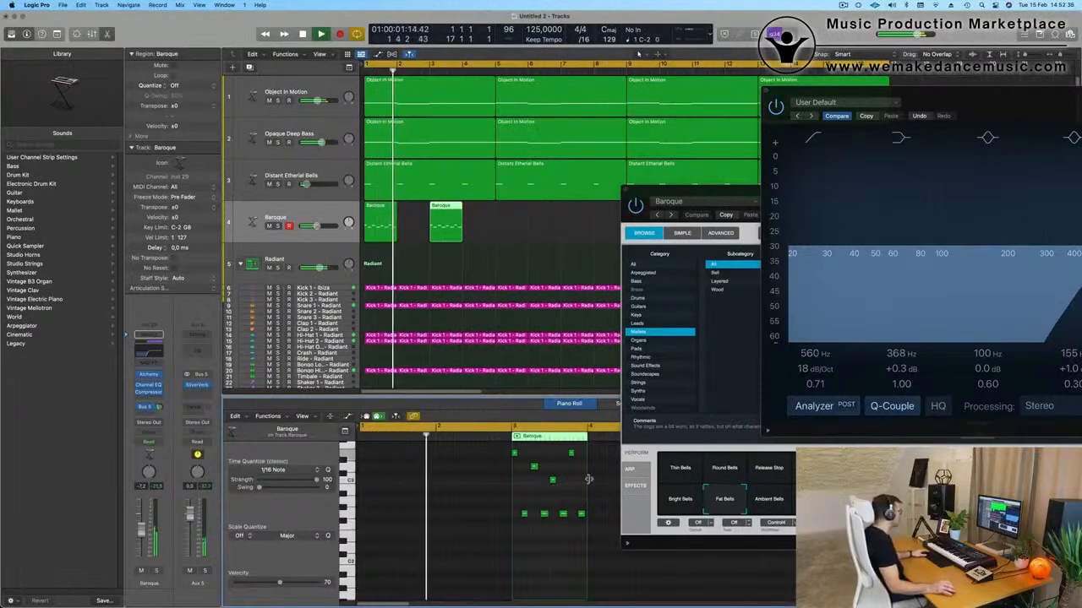
{"action": "key", "text": "Return"}
- Try transposing the four lowest notes of the bar 3 Baroque region up and down by semitones while listening
{"action": "left_click_drag", "start_coordinate": [519, 506], "coordinate": [616, 527]}
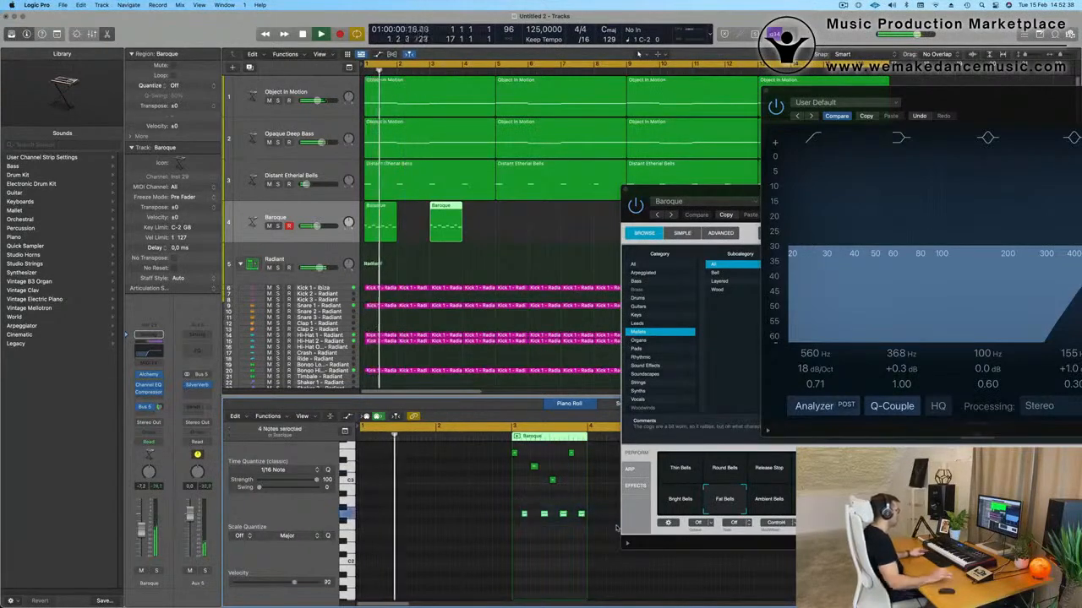
{"action": "key", "text": "Return"}
{"action": "key", "text": "alt+Down"}
{"action": "key", "text": "alt+Up"}
{"action": "key", "text": "alt+Up"}
{"action": "key", "text": "alt+Up"}
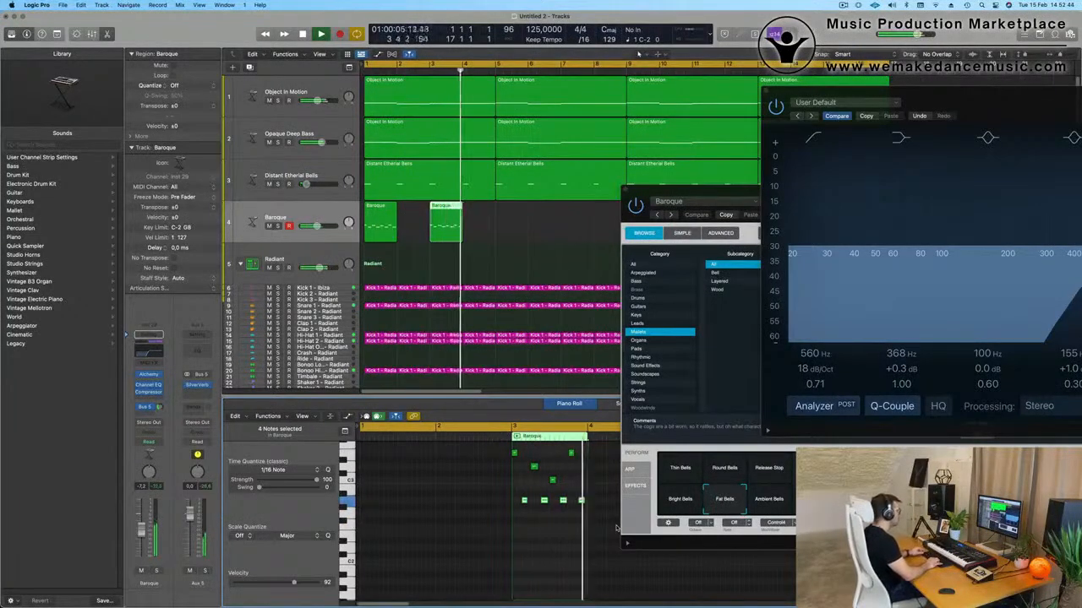
{"action": "key", "text": "alt+Down"}
{"action": "key", "text": "alt+Down"}
{"action": "key", "text": "alt+Down"}
{"action": "key", "text": "alt+Down"}
{"action": "key", "text": "Return"}
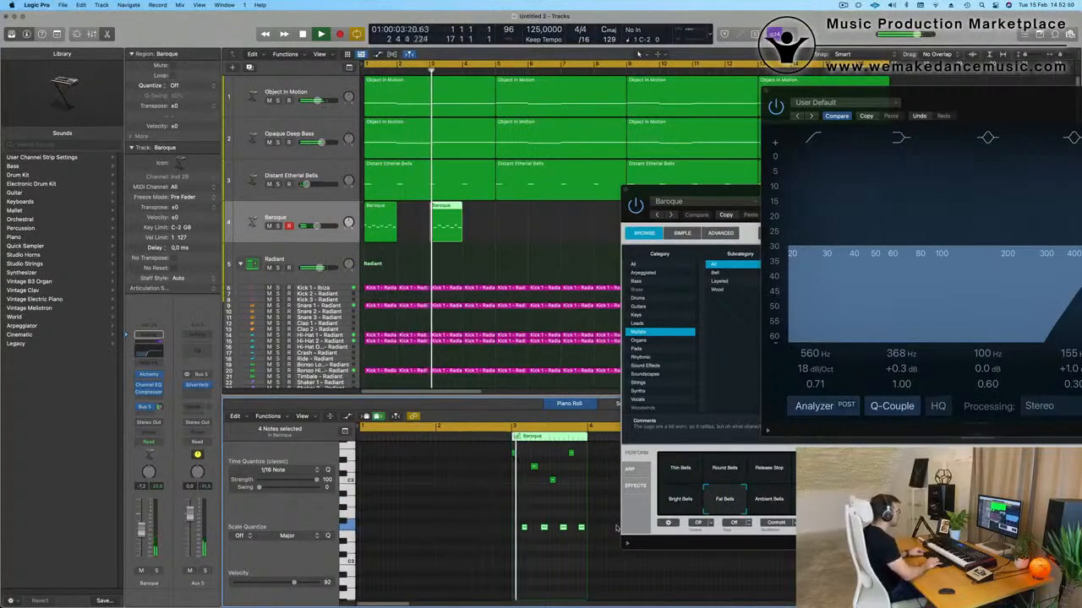
{"action": "key", "text": "alt+Up"}
{"action": "key", "text": "alt+Up"}
{"action": "key", "text": "alt+Up"}
{"action": "key", "text": "alt+Up"}
{"action": "key", "text": "alt+Down"}
{"action": "key", "text": "alt+Down"}
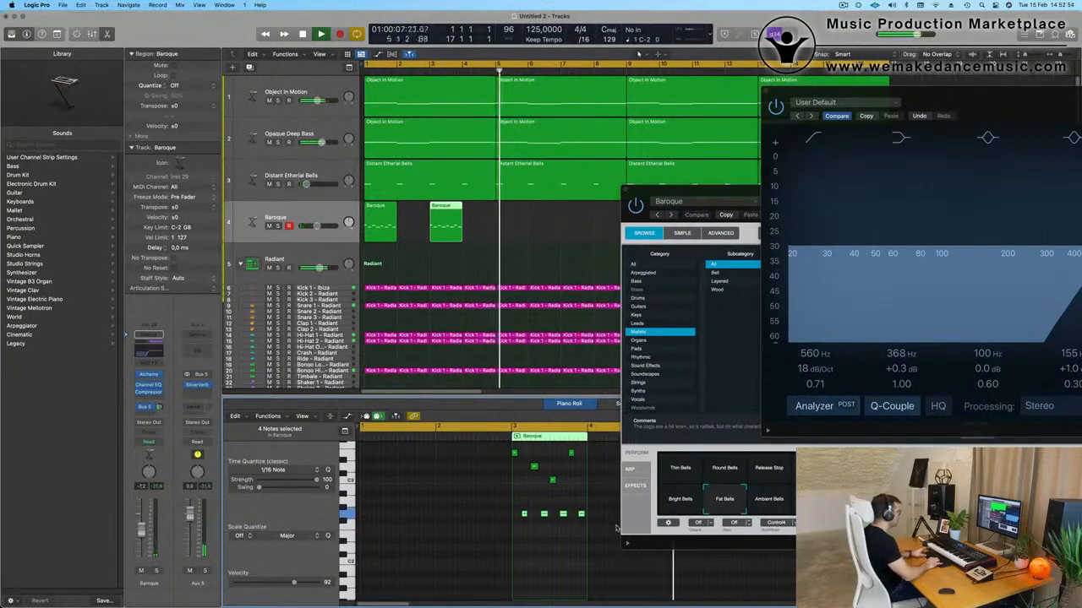
- Lower the bar 3 region's note at 3 2 1 1 by three semitones, raise the next upper note, and play the result
{"action": "key", "text": "space"}
{"action": "mouse_move", "coordinate": [552, 480]}
{"action": "left_mouse_down"}
{"action": "mouse_move", "coordinate": [552, 467]}
{"action": "mouse_move", "coordinate": [534, 490]}
{"action": "left_mouse_up"}
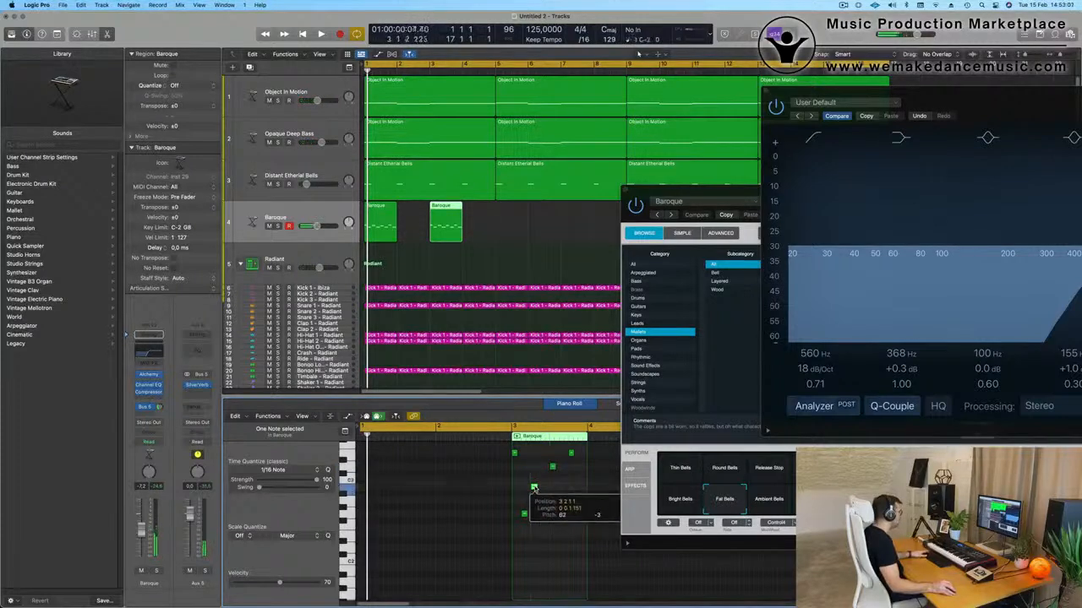
{"action": "key", "text": "space"}
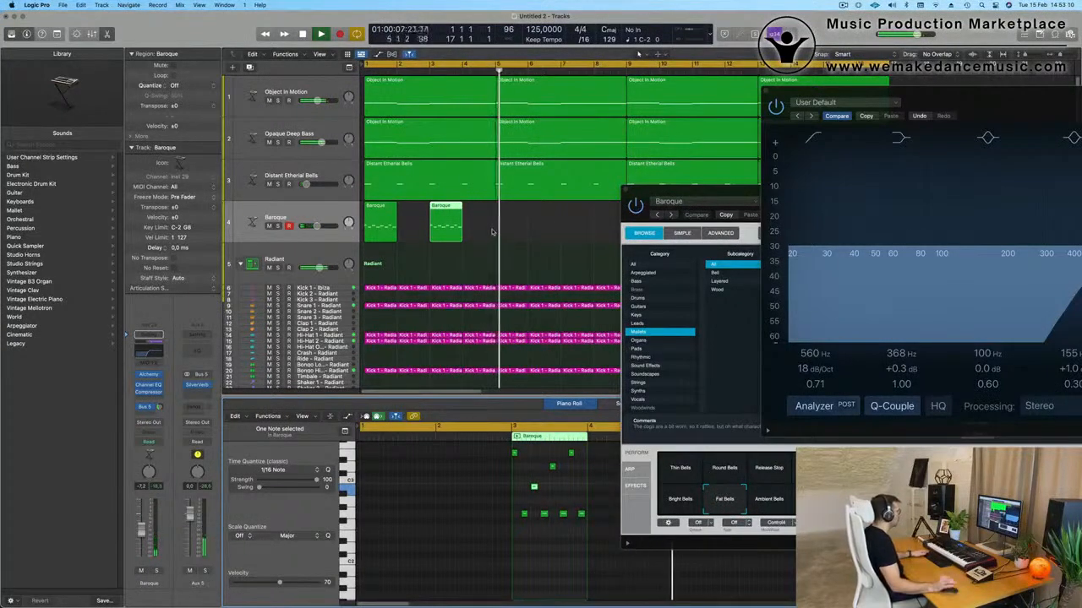
- Copy the two Baroque regions to bars 5 and 7, and duplicate all four regions starting at bar 9
{"action": "left_click", "coordinate": [328, 233]}
{"action": "key", "text": "Return"}
{"action": "left_click_drag", "start_coordinate": [676, 191], "coordinate": [396, 254]}
{"action": "key", "text": "space"}
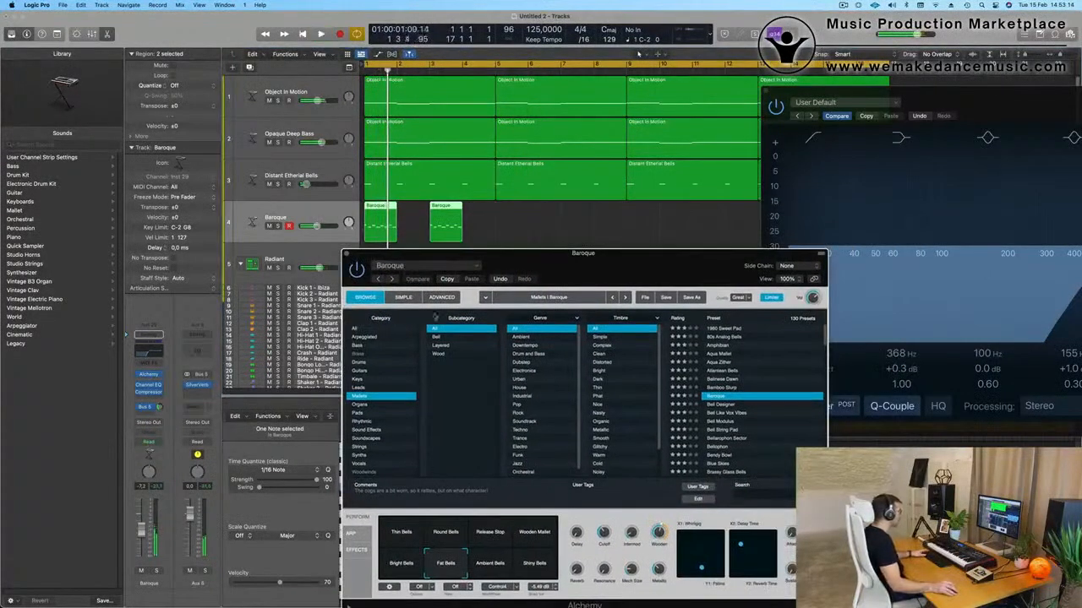
{"action": "left_click_drag", "start_coordinate": [522, 257], "coordinate": [523, 295]}
{"action": "left_click_drag", "start_coordinate": [429, 225], "coordinate": [513, 223]}
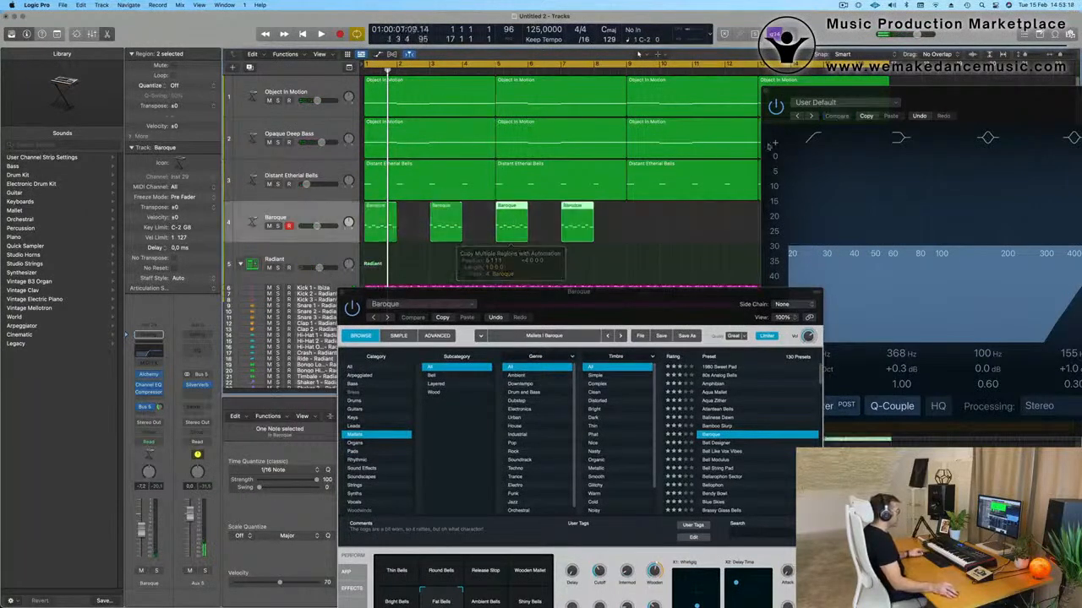
{"action": "left_click", "coordinate": [275, 220]}
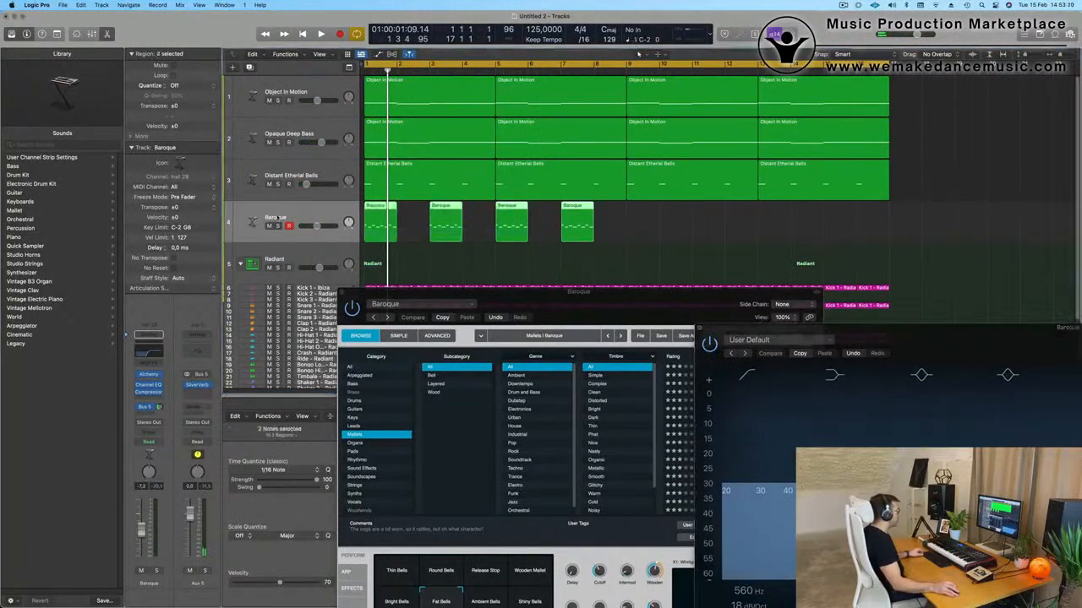
{"action": "left_click_drag", "start_coordinate": [374, 221], "coordinate": [639, 222]}
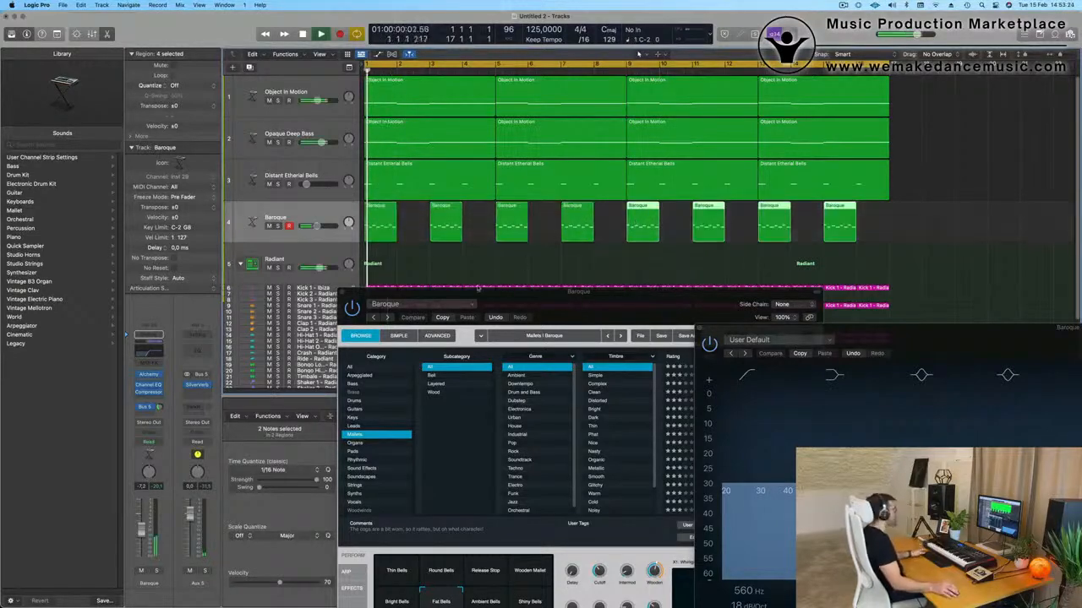
- Audition Alchemy's performance pads for the Baroque preset, including Shiny Bells, Ambient Bells and Wooden Mallet, and return to Fat Bells
{"action": "left_click_drag", "start_coordinate": [586, 306], "coordinate": [636, 124]}
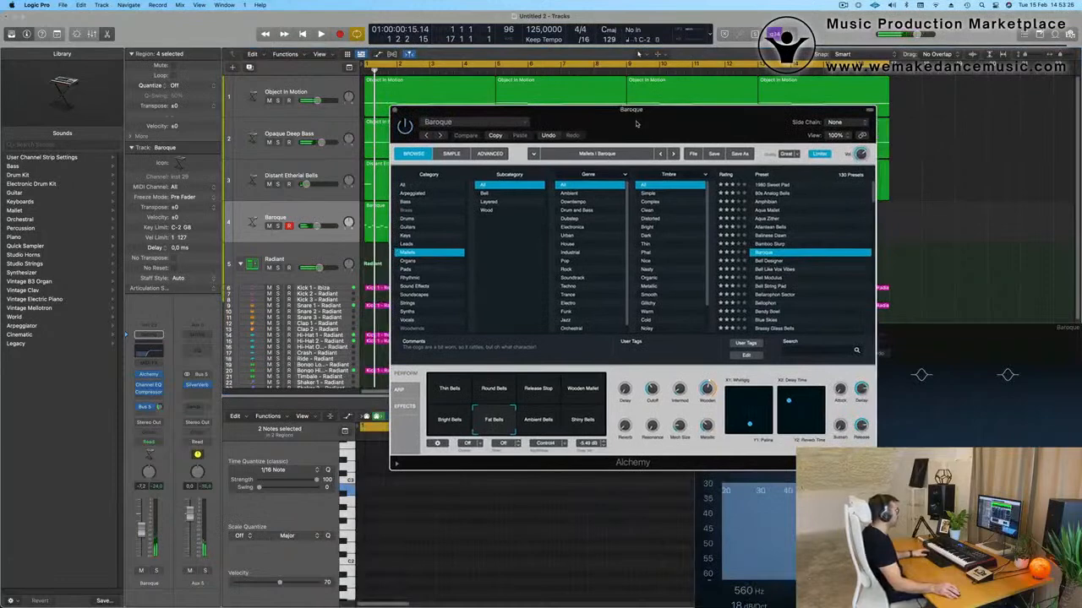
{"action": "key", "text": "space"}
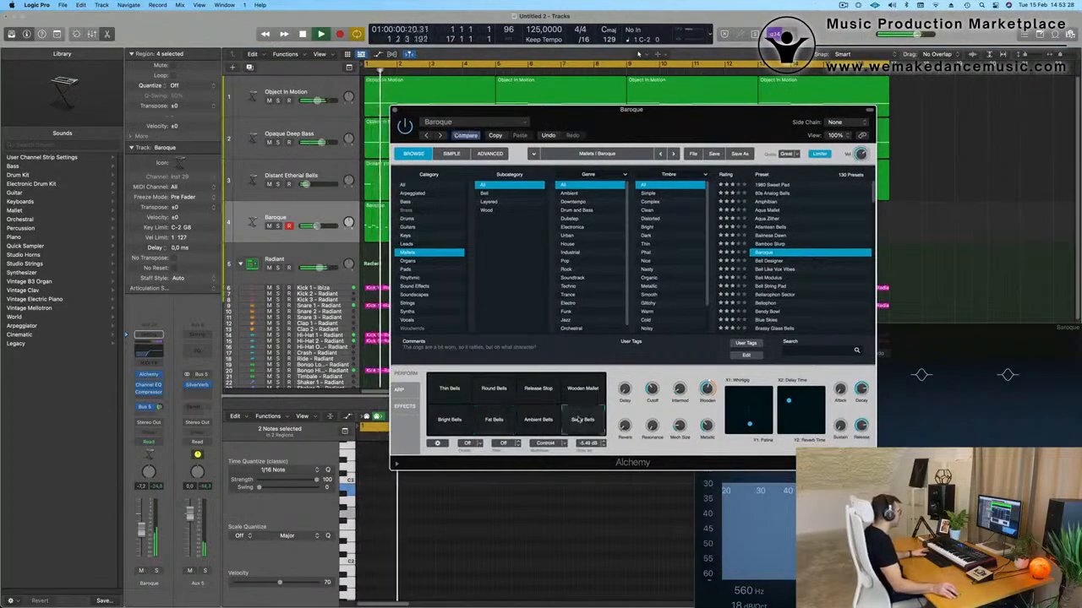
{"action": "left_click", "coordinate": [530, 427]}
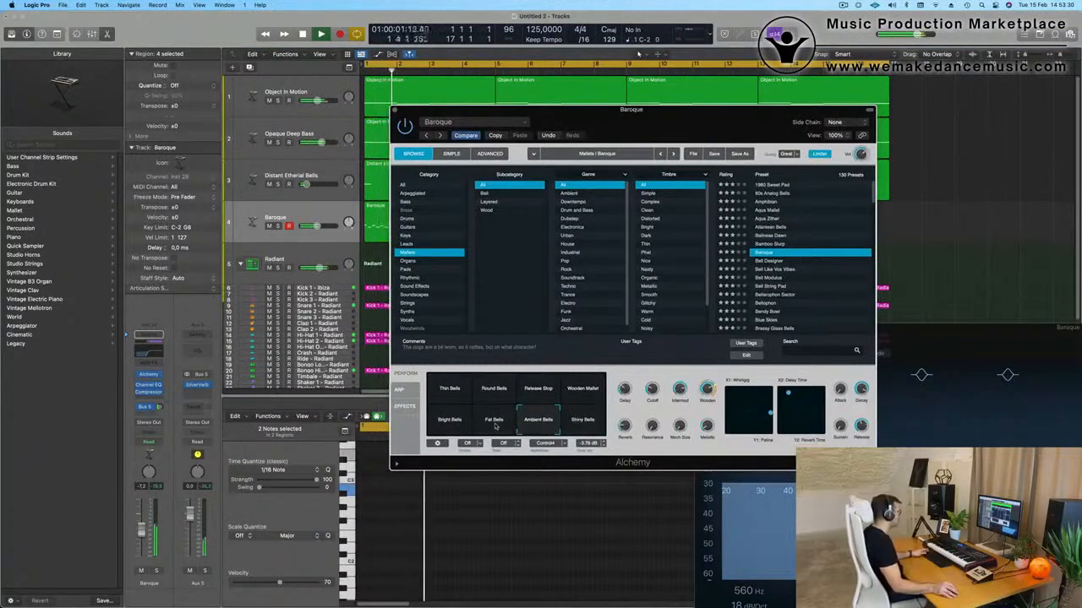
{"action": "left_click", "coordinate": [494, 422]}
{"action": "left_click", "coordinate": [538, 420]}
{"action": "left_click", "coordinate": [587, 391]}
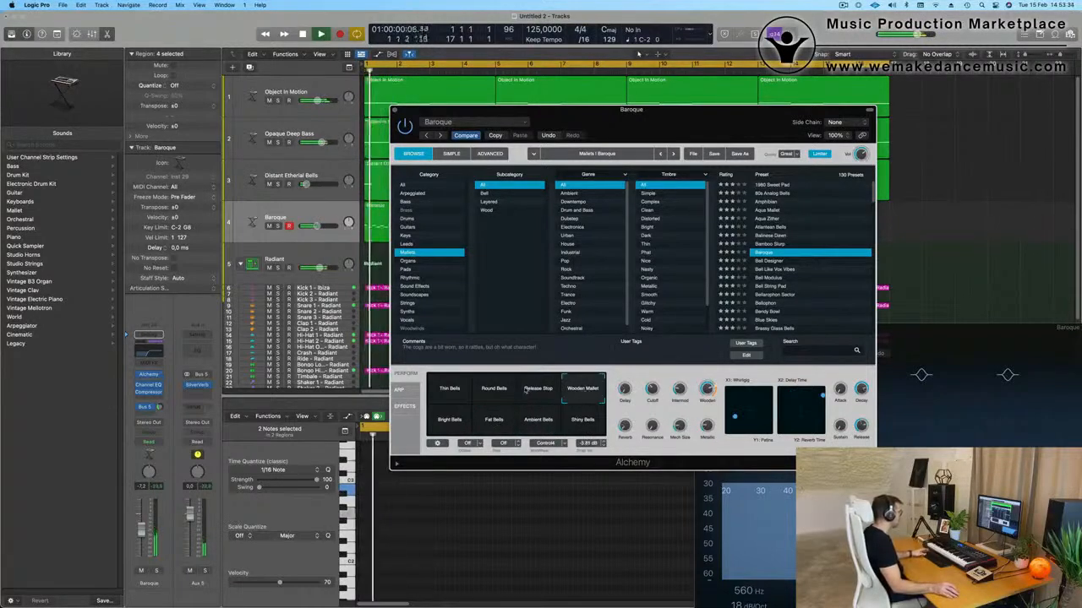
{"action": "left_click", "coordinate": [490, 389]}
{"action": "left_click", "coordinate": [452, 390]}
{"action": "left_click", "coordinate": [493, 422]}
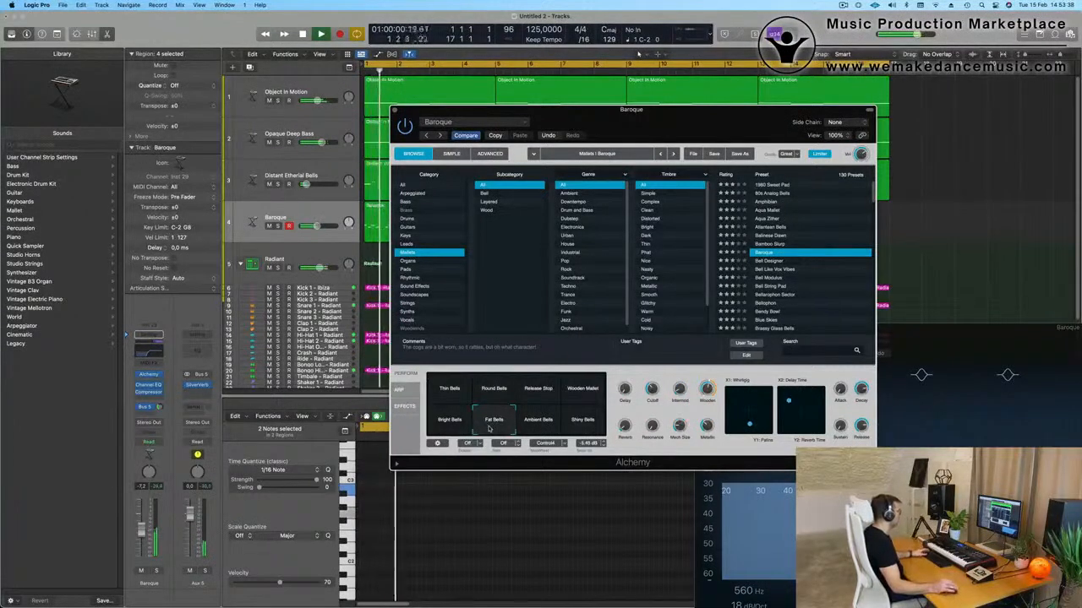
{"action": "left_click_drag", "start_coordinate": [683, 120], "coordinate": [818, 95]}
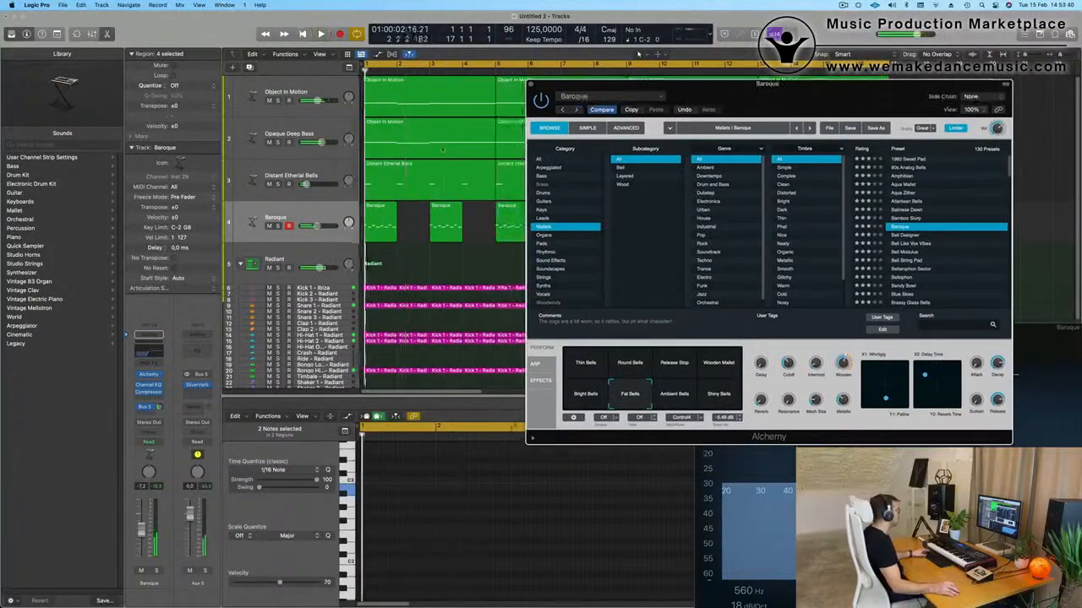
- Set the Baroque volume to -11.0 dB and the Distant Etherial Bells volume to about -27.5 dB, and close the Alchemy window
{"action": "left_click", "coordinate": [296, 218]}
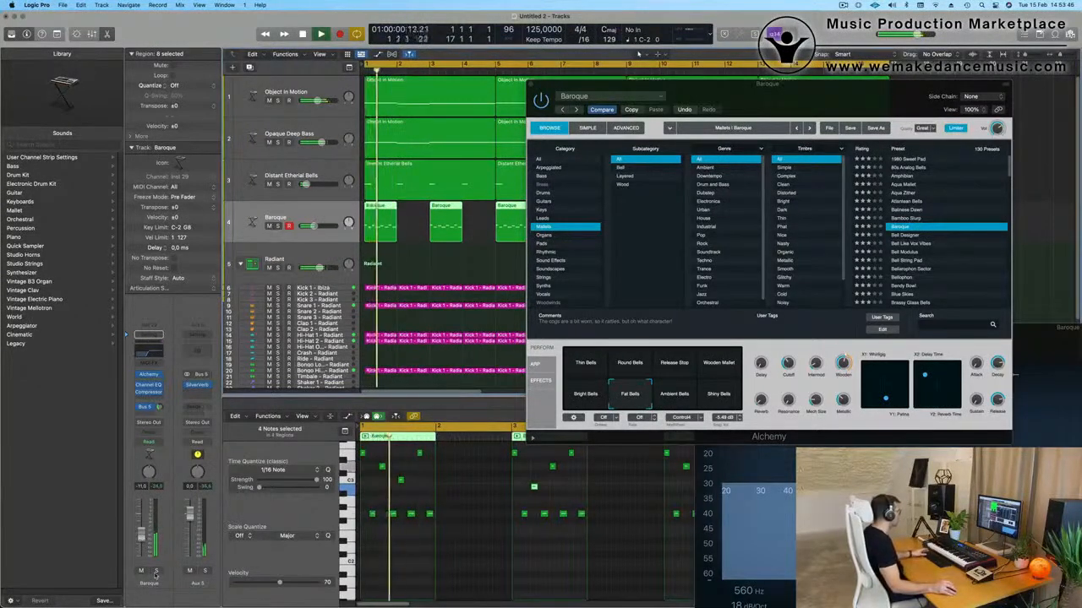
{"action": "left_click", "coordinate": [322, 171]}
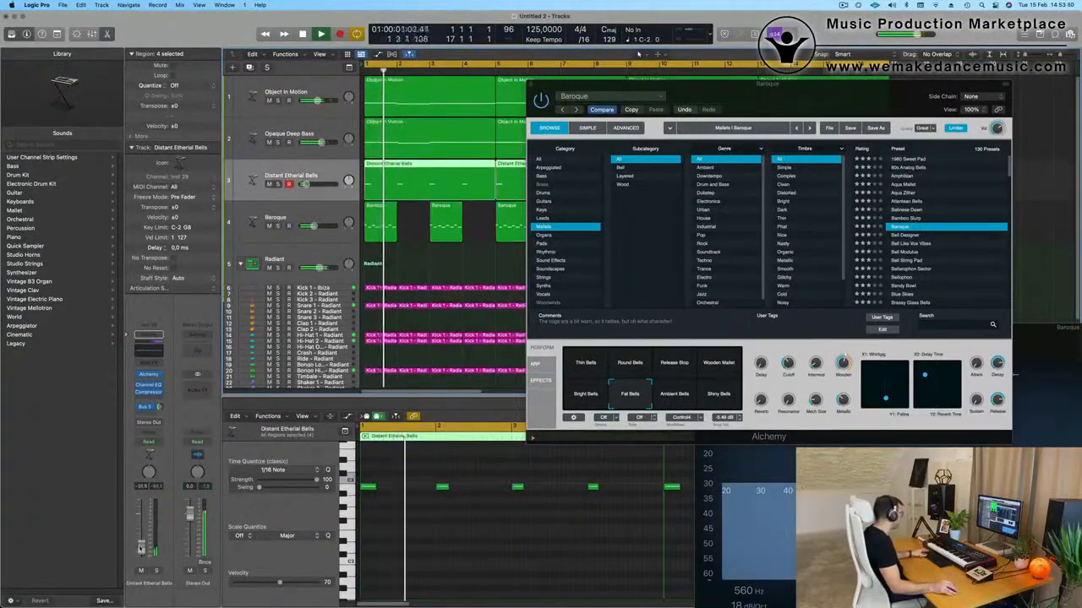
{"action": "left_click_drag", "start_coordinate": [767, 87], "coordinate": [478, 142]}
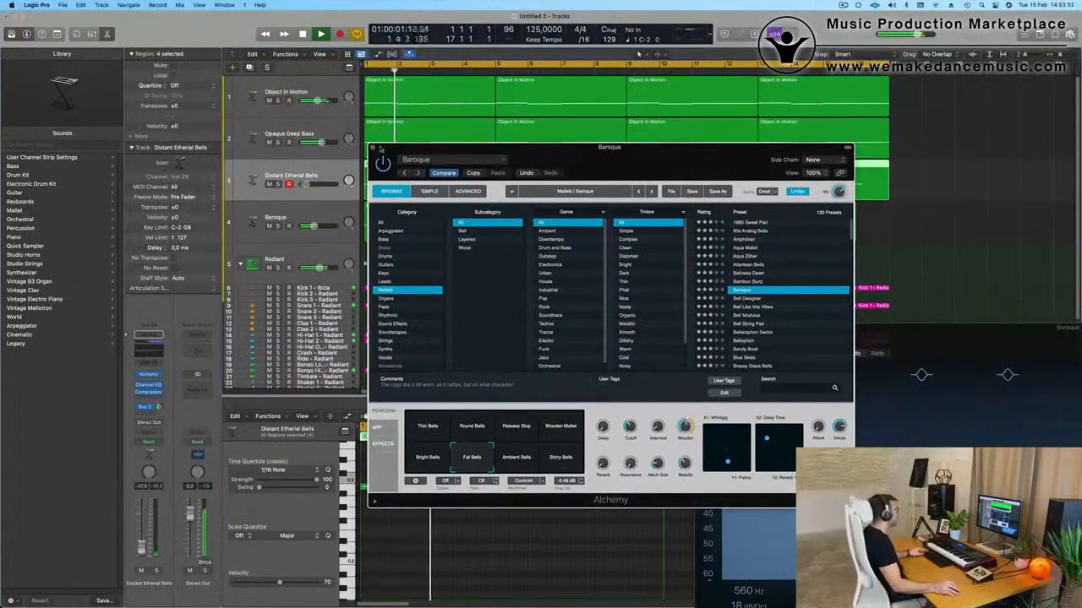
{"action": "left_click", "coordinate": [373, 148]}
- Duplicate the Opaque Deep Bass track and copy its first four-bar region to bar 1 of the new track
{"action": "scroll", "coordinate": [455, 267], "scroll_direction": "left", "scroll_amount": 5}
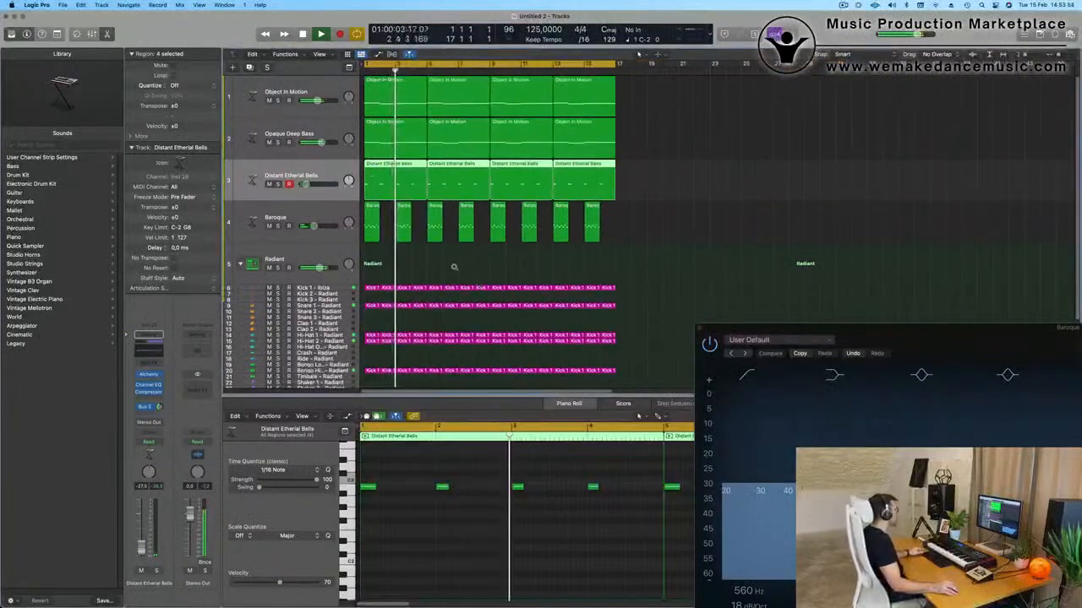
{"action": "scroll", "coordinate": [455, 268], "scroll_direction": "right", "scroll_amount": 3}
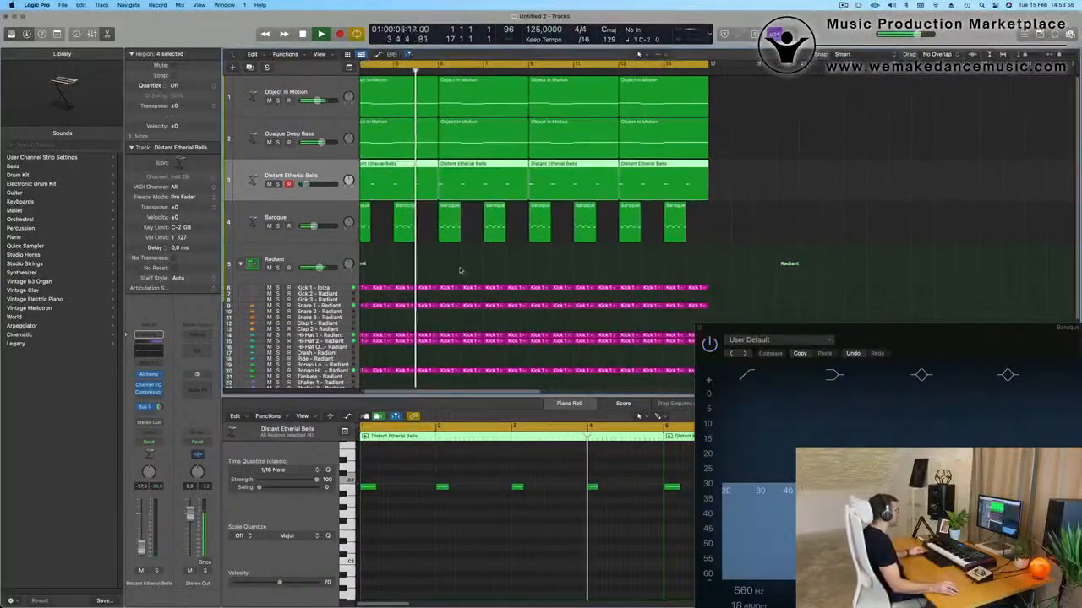
{"action": "scroll", "coordinate": [460, 270], "scroll_direction": "right", "scroll_amount": 2}
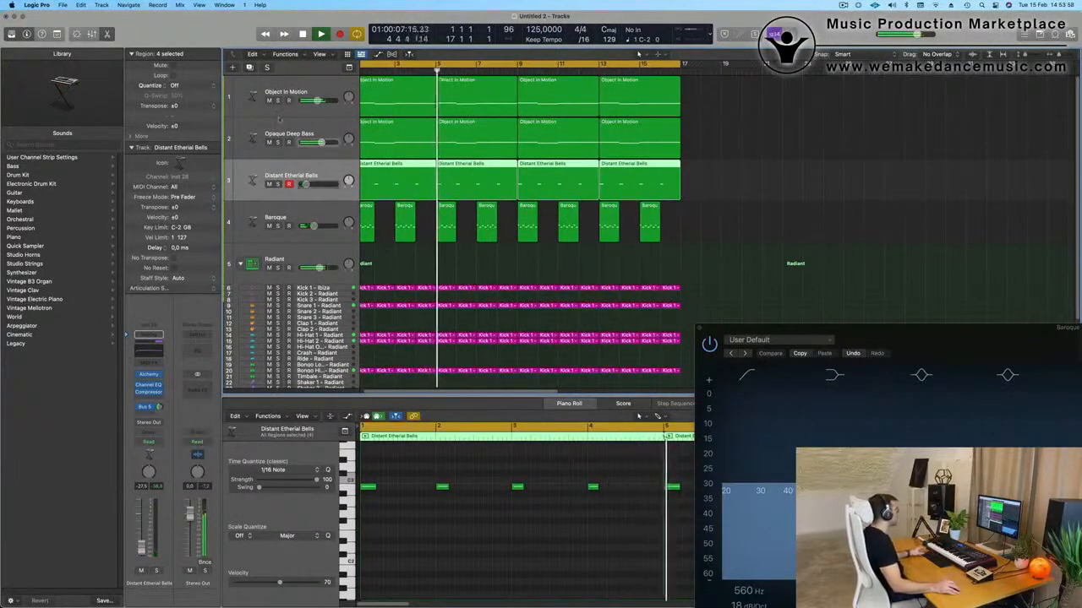
{"action": "left_click", "coordinate": [329, 136]}
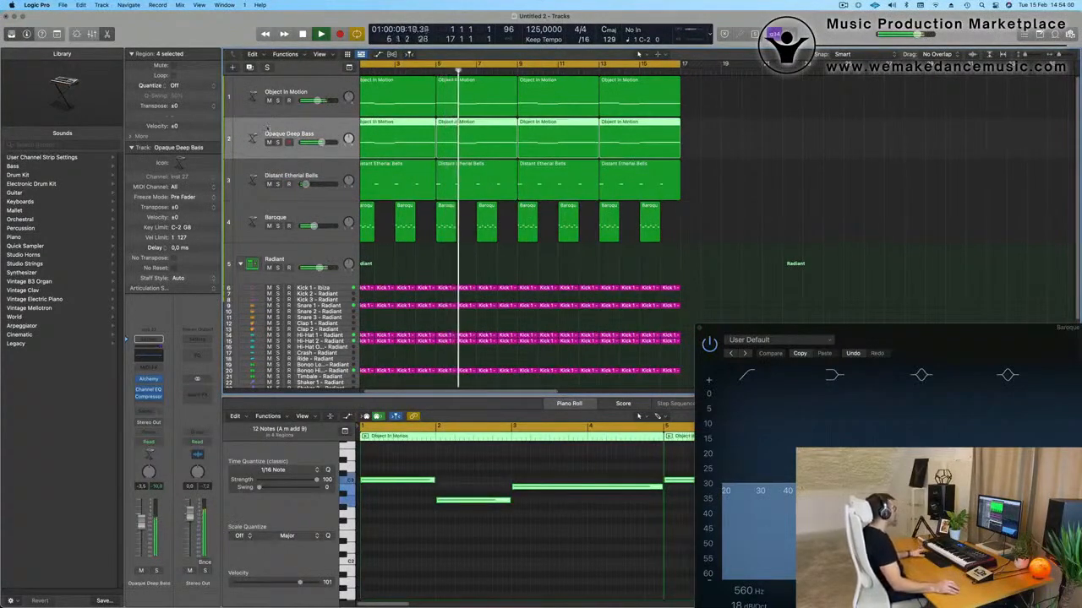
{"action": "key", "text": "space"}
{"action": "key", "text": "super+d"}
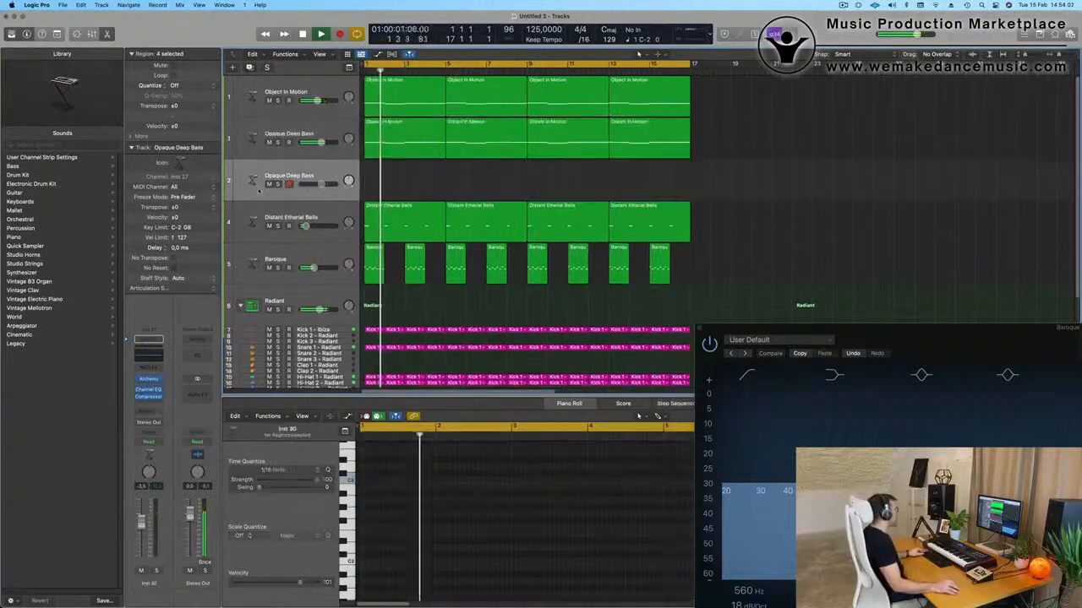
{"action": "left_click_drag", "start_coordinate": [412, 137], "coordinate": [412, 179]}
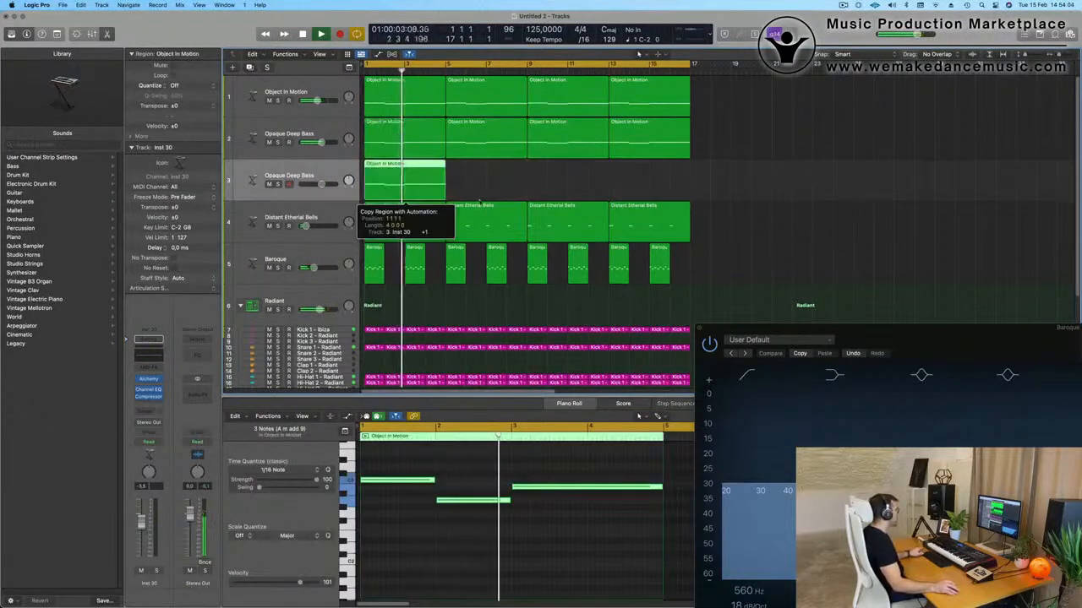
- Edit the copied bass region into four short notes of about one beat, one at the start of each bar, and play it
{"action": "key", "text": "space"}
{"action": "key", "text": "Return"}
{"action": "key", "text": "super+Left"}
{"action": "key", "text": "super+Left"}
{"action": "left_click_drag", "start_coordinate": [419, 463], "coordinate": [517, 539]}
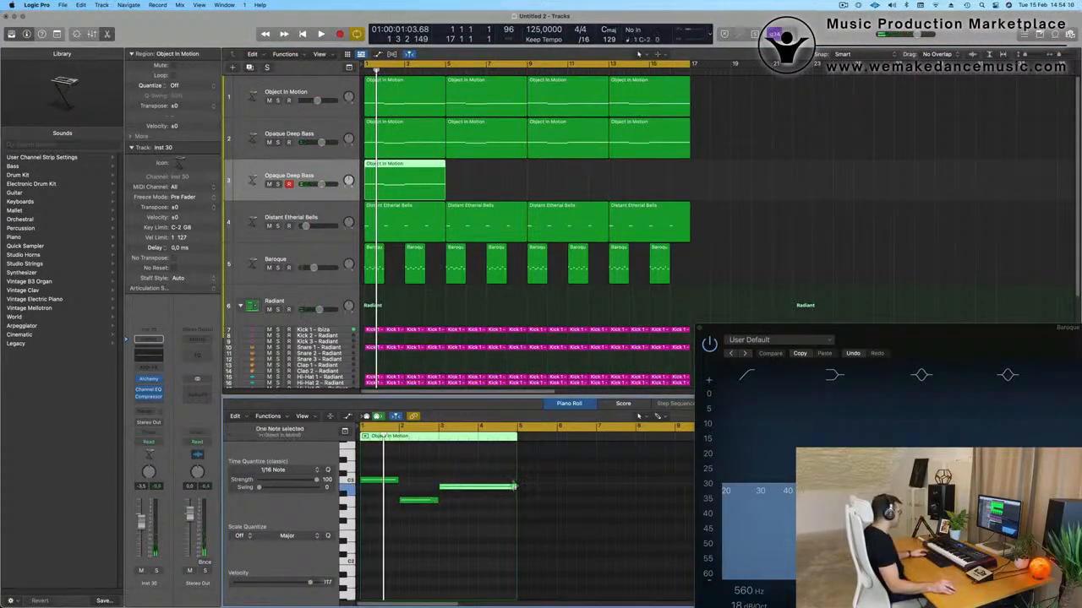
{"action": "mouse_move", "coordinate": [516, 489]}
{"action": "left_mouse_down"}
{"action": "mouse_move", "coordinate": [474, 490]}
{"action": "mouse_move", "coordinate": [499, 494]}
{"action": "left_mouse_up"}
{"action": "left_click_drag", "start_coordinate": [394, 473], "coordinate": [546, 529]}
{"action": "left_click_drag", "start_coordinate": [511, 487], "coordinate": [488, 496]}
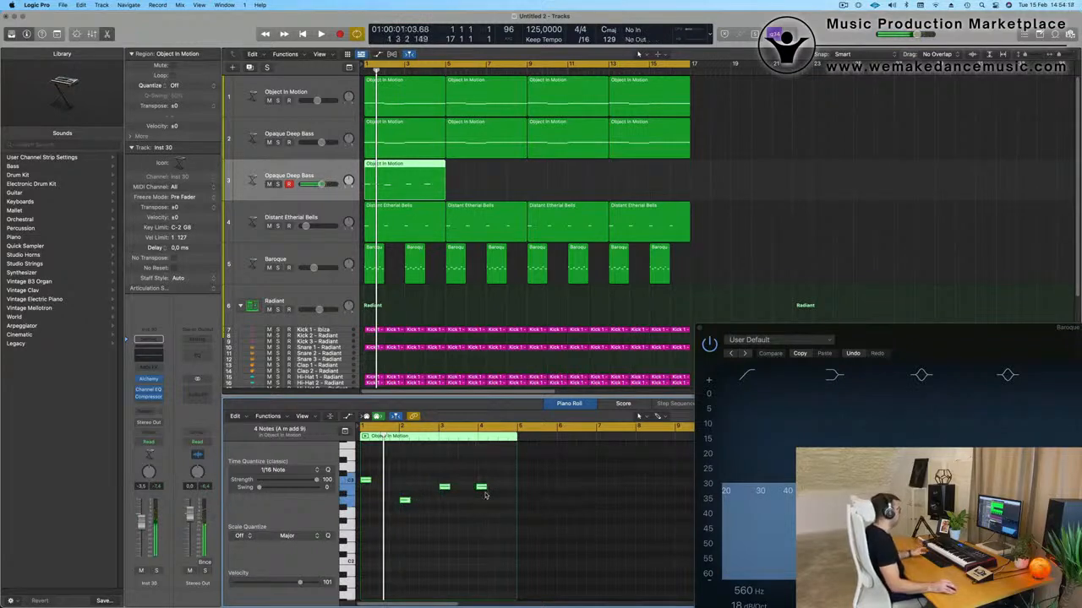
{"action": "key", "text": "space"}
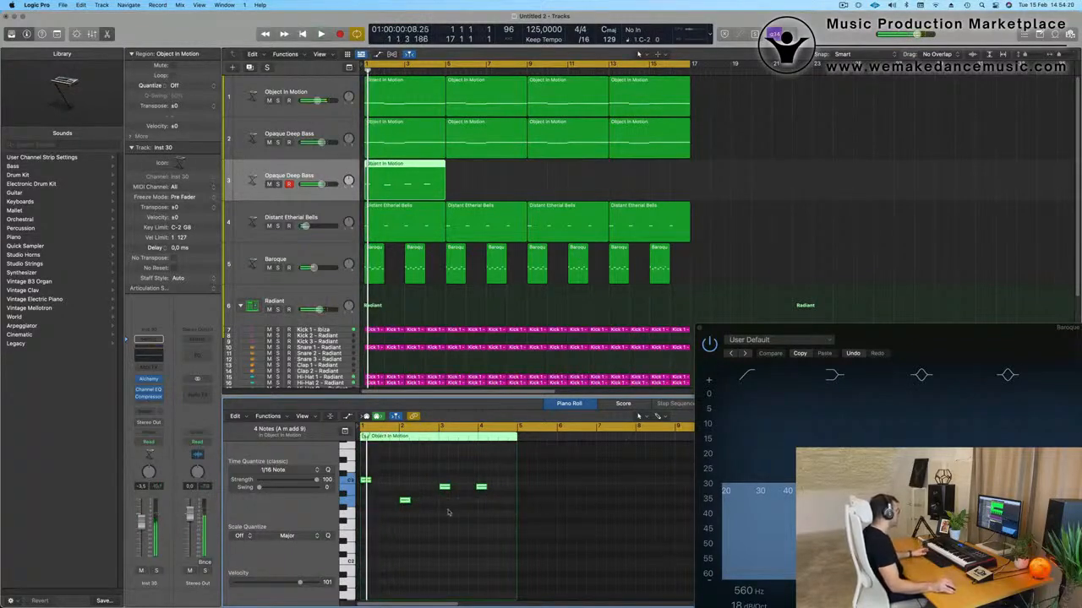
{"action": "key", "text": "space"}
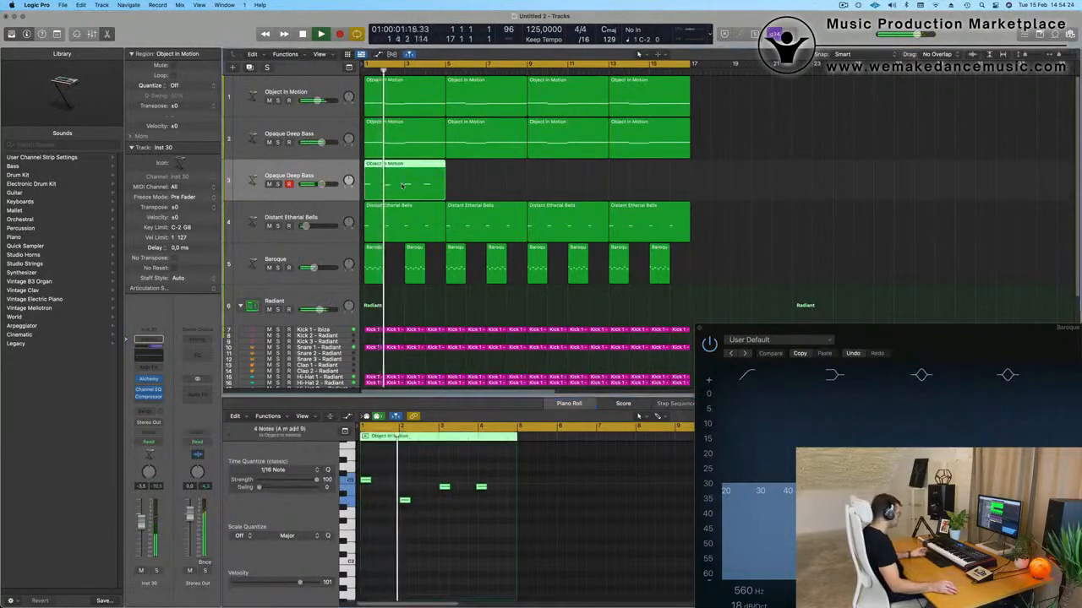
- Repeat the edited bass region three times to fill bars 1 to 16, and restart playback from the beginning
{"action": "key", "text": "super+r"}
{"action": "key", "text": "super+r"}
{"action": "key", "text": "super+r"}
{"action": "key", "text": "Return"}
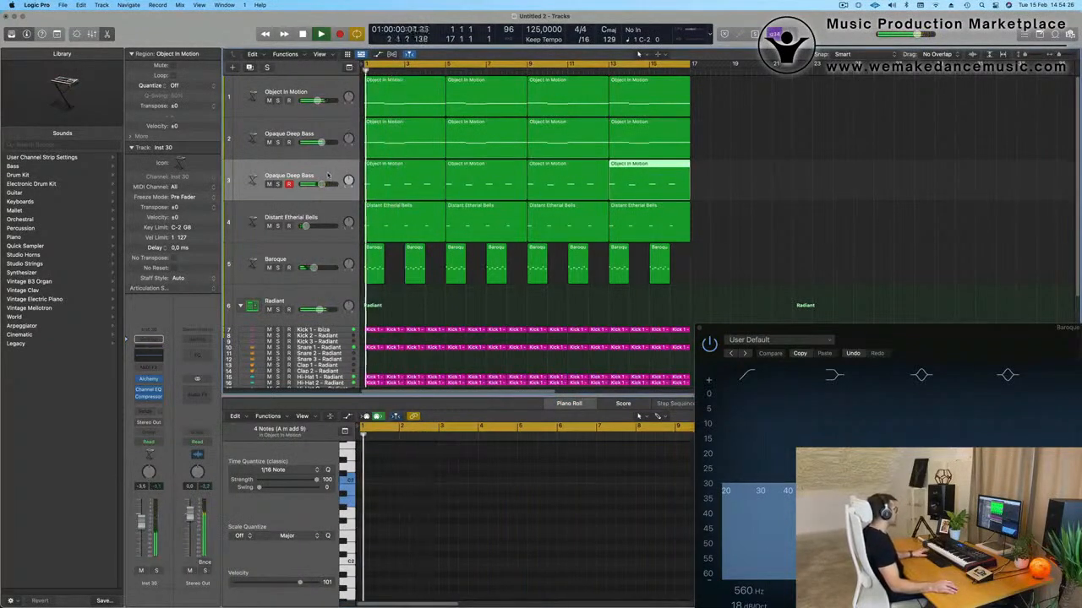
- Load the Vintage Synth brass preset Prophetic Brass into Alchemy on the duplicated Opaque Deep Bass track, keeping the arrangement in view
{"action": "left_click", "coordinate": [328, 175]}
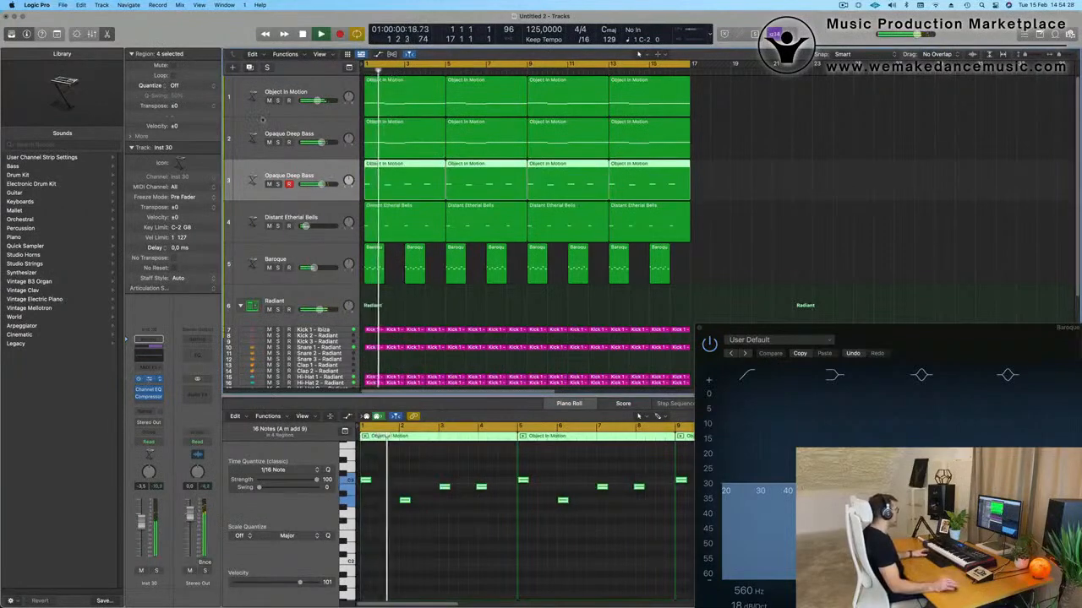
{"action": "left_click", "coordinate": [150, 379]}
{"action": "left_click", "coordinate": [402, 132]}
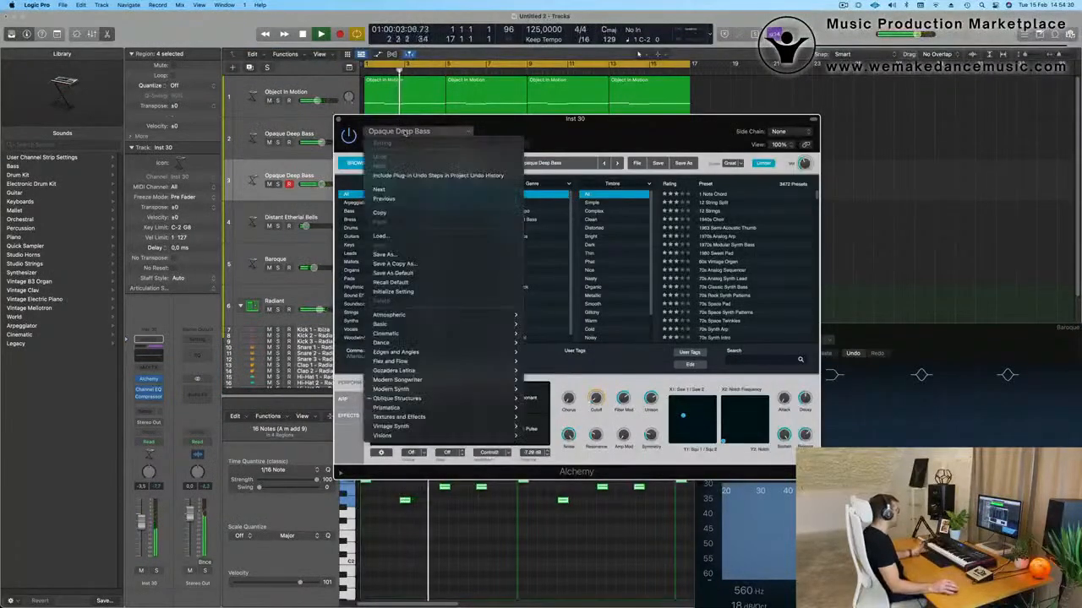
{"action": "mouse_move", "coordinate": [430, 428]}
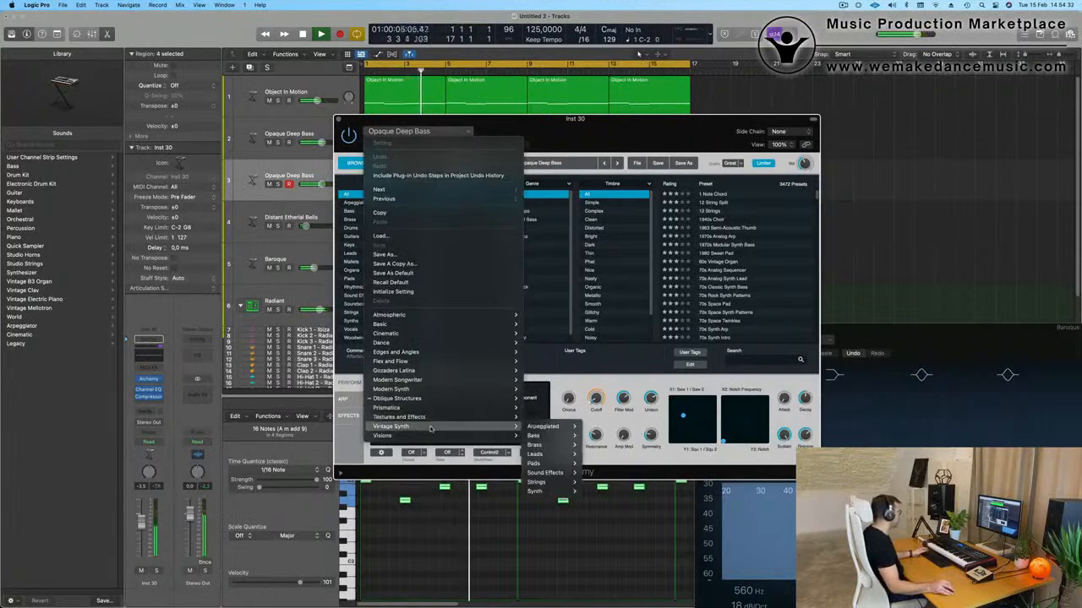
{"action": "mouse_move", "coordinate": [558, 446]}
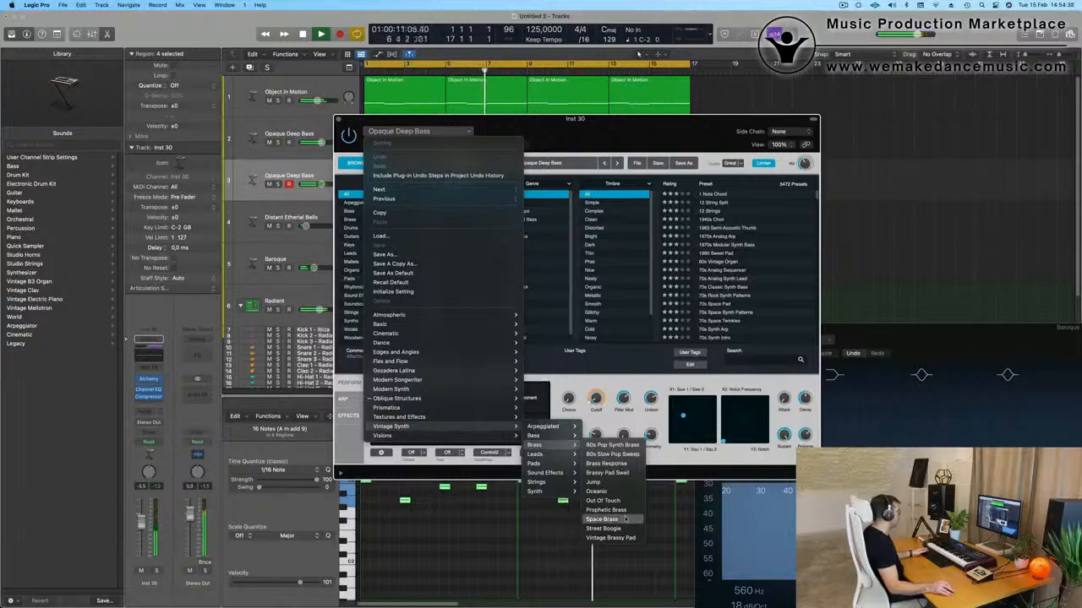
{"action": "left_click", "coordinate": [616, 511]}
{"action": "left_click_drag", "start_coordinate": [583, 127], "coordinate": [794, 110]}
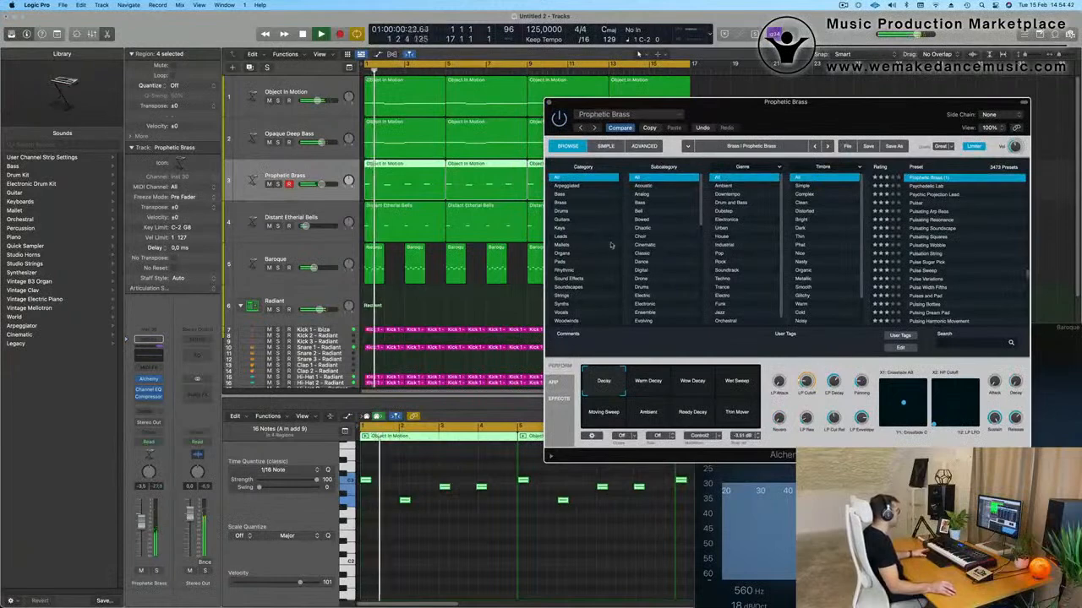
- Audition the Warm Decay variation, choose Wow Decay for Prophetic Brass, raise the track volume to about -1.9 dB and replay from the start
{"action": "left_click", "coordinate": [653, 385]}
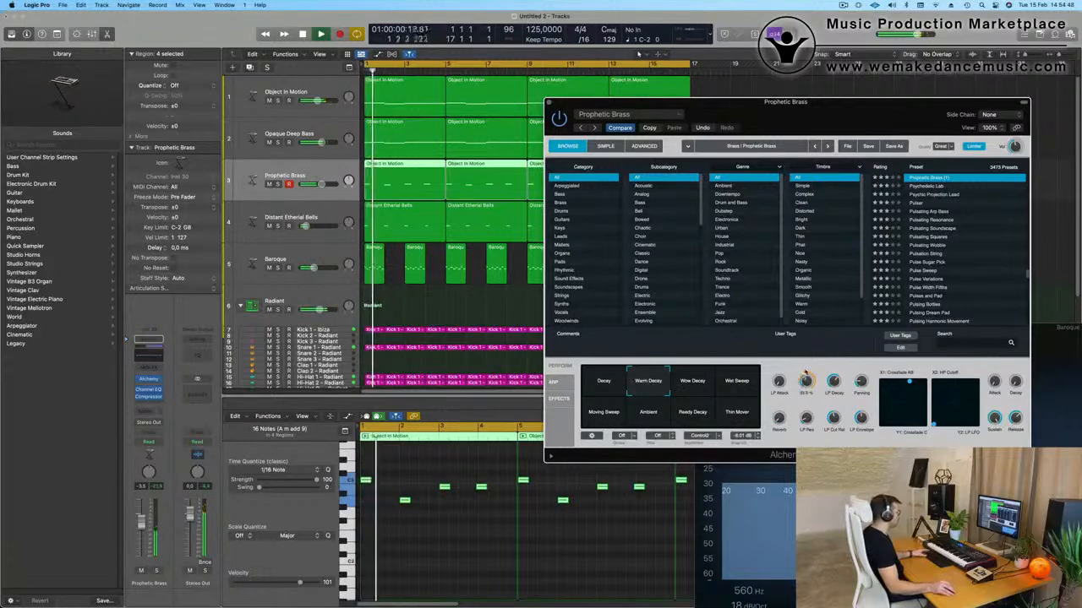
{"action": "left_click", "coordinate": [694, 386]}
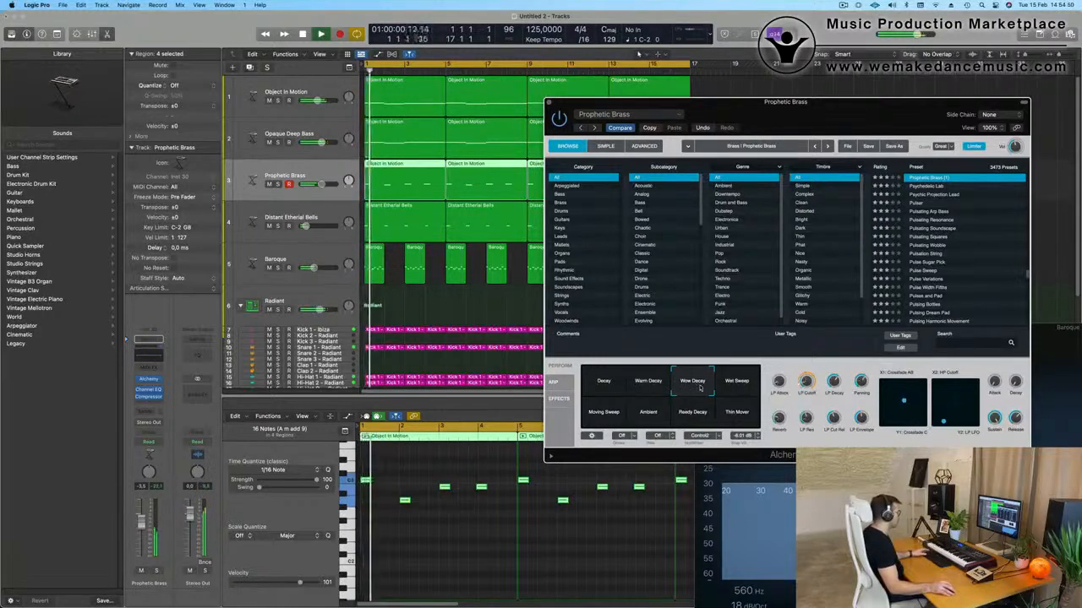
{"action": "left_click_drag", "start_coordinate": [142, 519], "coordinate": [142, 517]}
{"action": "key", "text": "Return"}
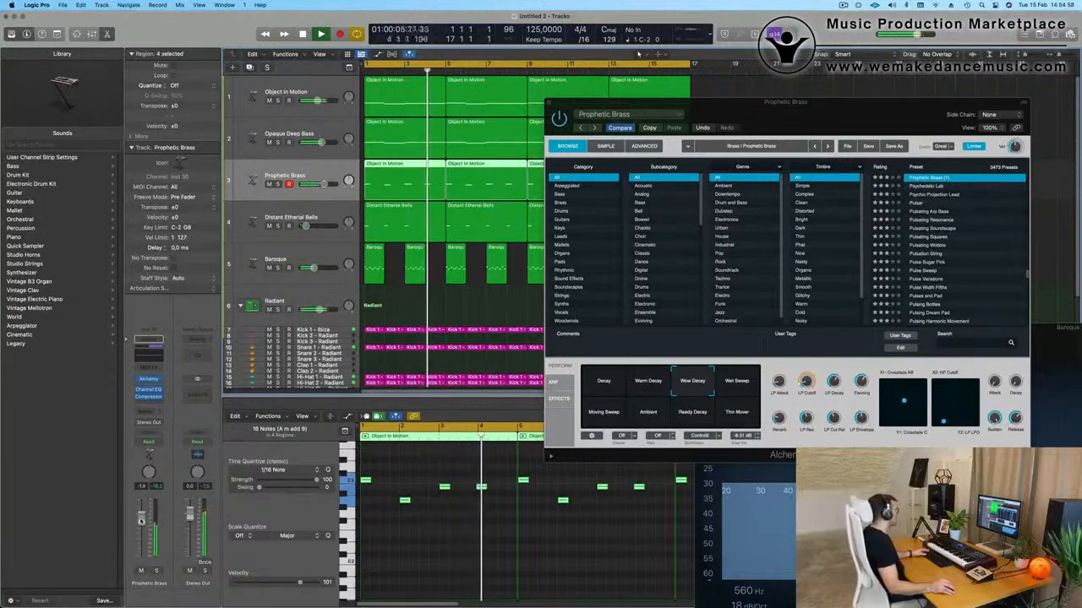
{"action": "key", "text": "Return"}
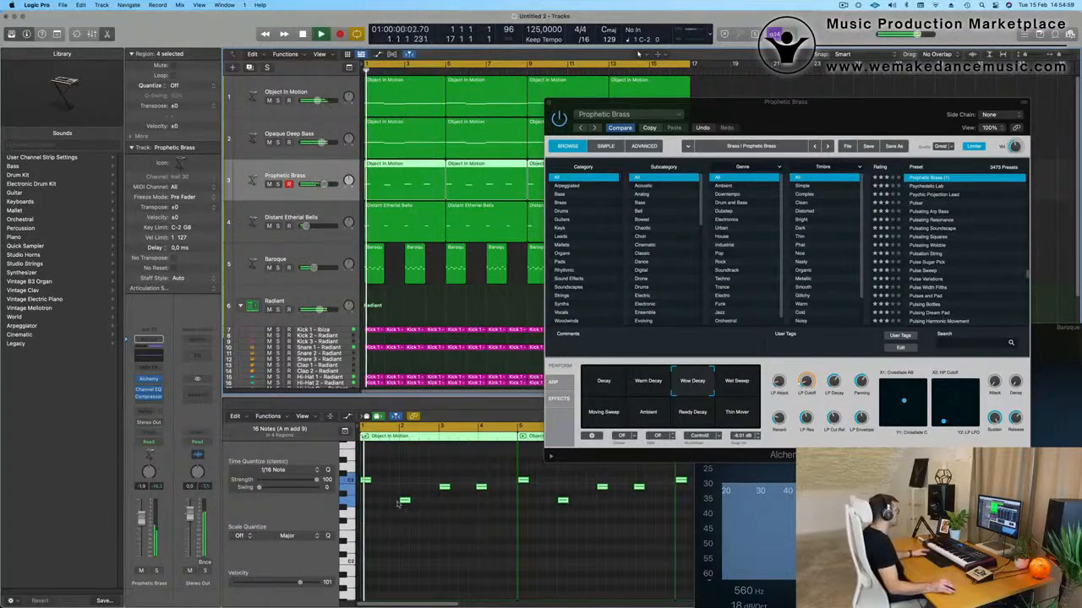
- Shift the fourth note of the first Prophetic Brass region slightly later, and replace the other three regions with repeats of it
{"action": "left_click", "coordinate": [481, 486]}
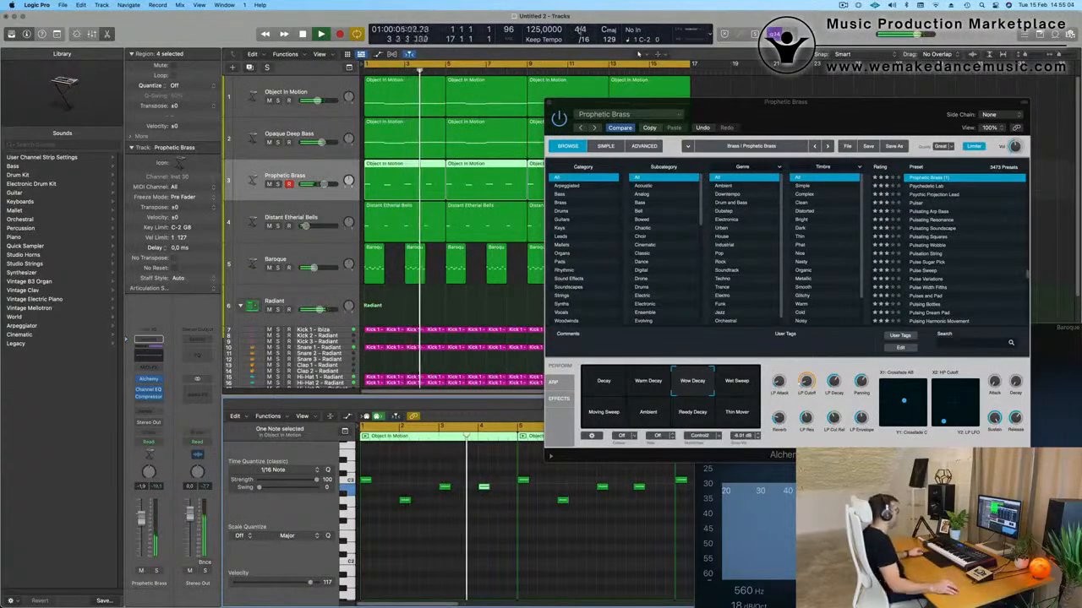
{"action": "left_click_drag", "start_coordinate": [763, 115], "coordinate": [613, 312]}
{"action": "key", "text": "space"}
{"action": "left_click_drag", "start_coordinate": [719, 179], "coordinate": [390, 190]}
{"action": "key", "text": "BackSpace"}
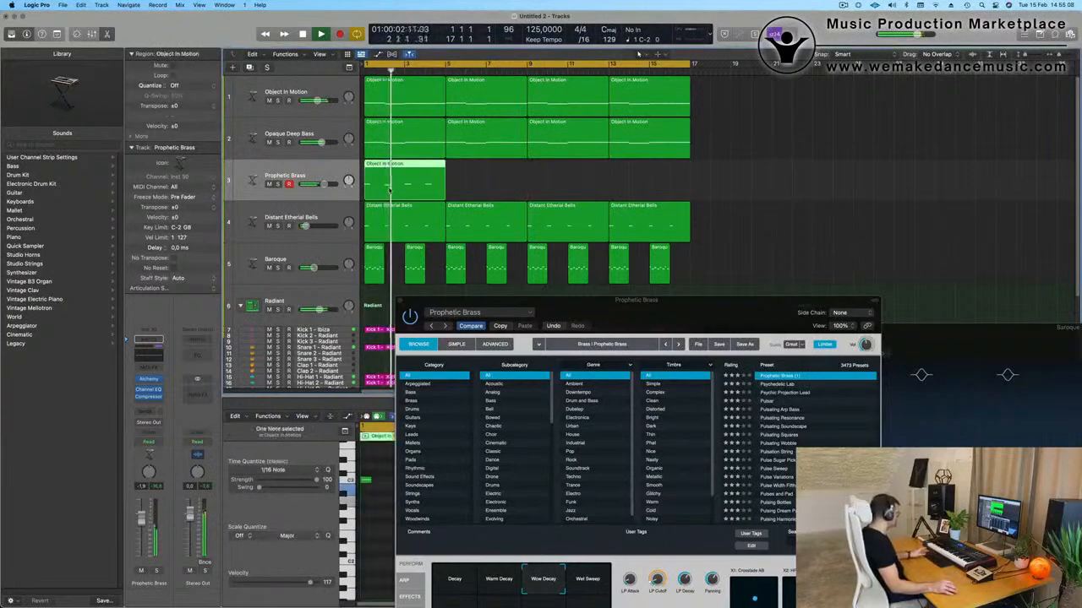
{"action": "key", "text": "super+r"}
{"action": "key", "text": "super+r"}
{"action": "key", "text": "super+r"}
{"action": "left_click", "coordinate": [765, 186]}
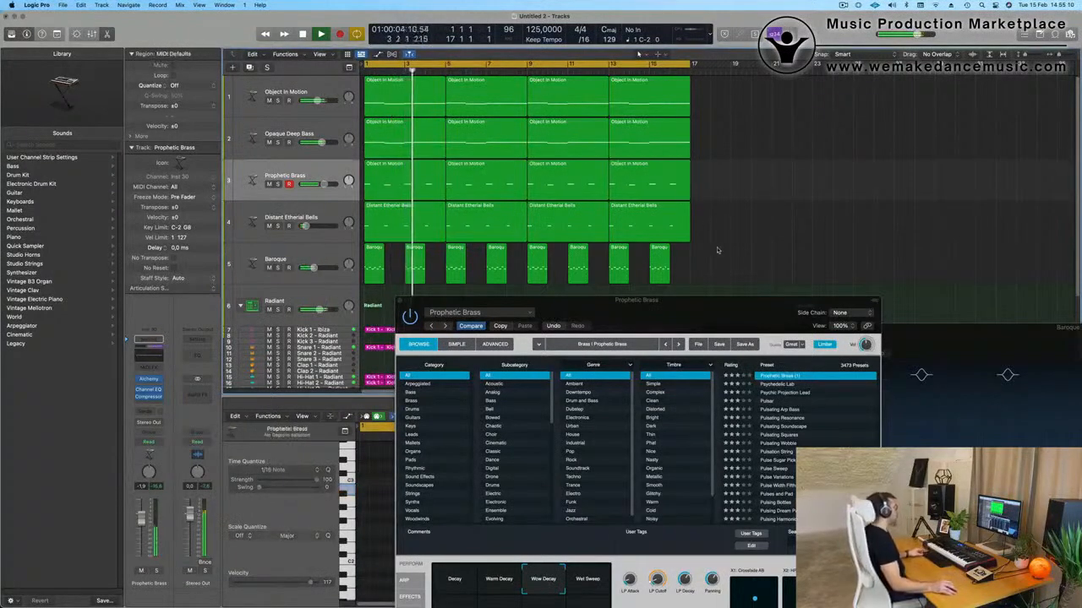
- Audition the Wet Sweep and Moving Sweep variations of Prophetic Brass, return to Wow Decay, close Alchemy and replay from the start
{"action": "left_click_drag", "start_coordinate": [702, 300], "coordinate": [803, 123]}
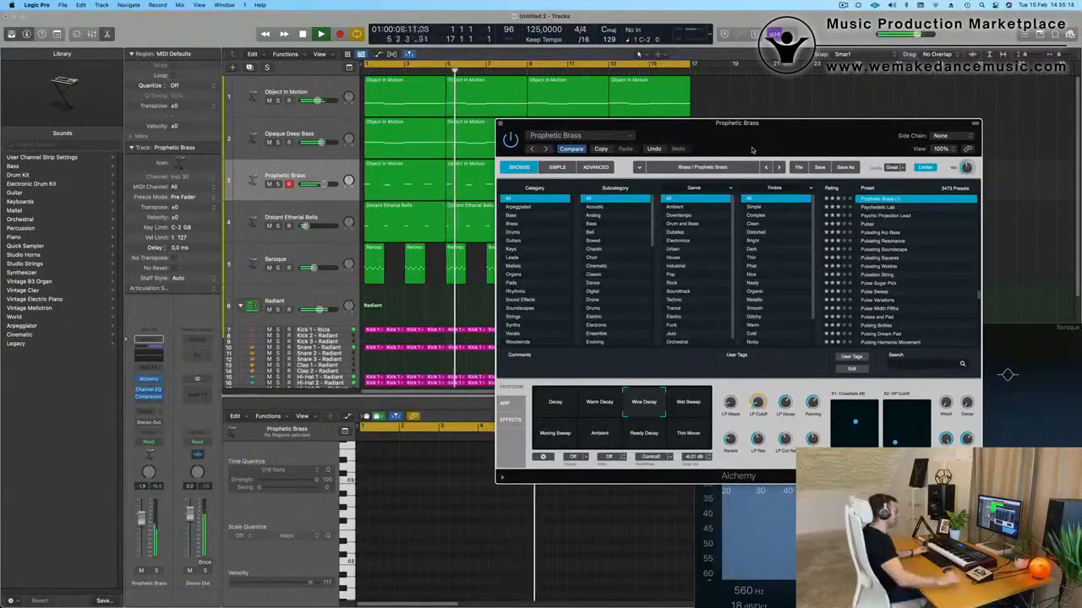
{"action": "left_click_drag", "start_coordinate": [809, 136], "coordinate": [793, 110]}
{"action": "left_click", "coordinate": [674, 377]}
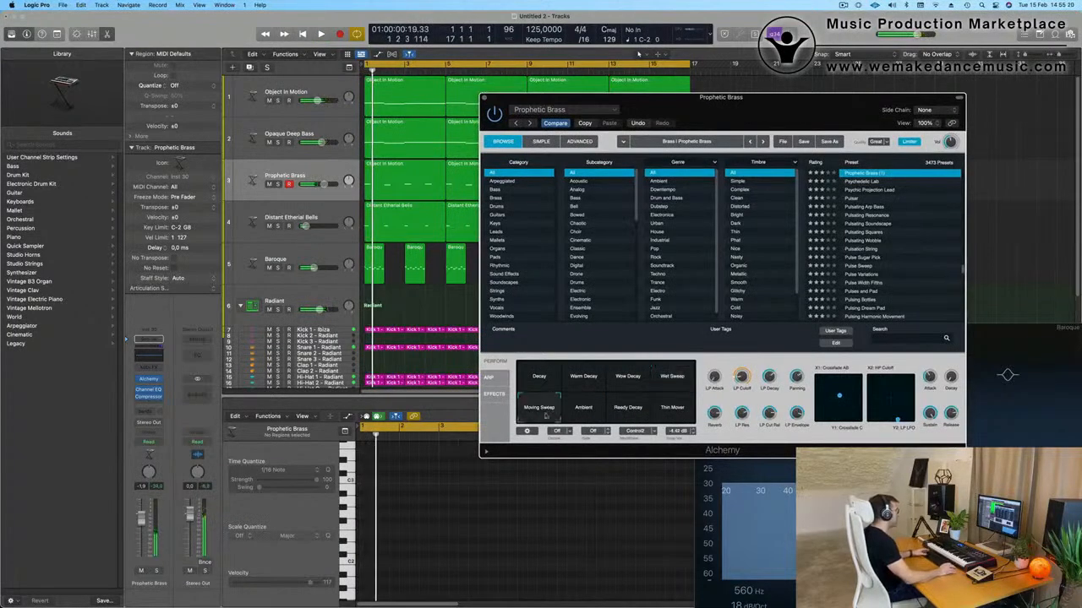
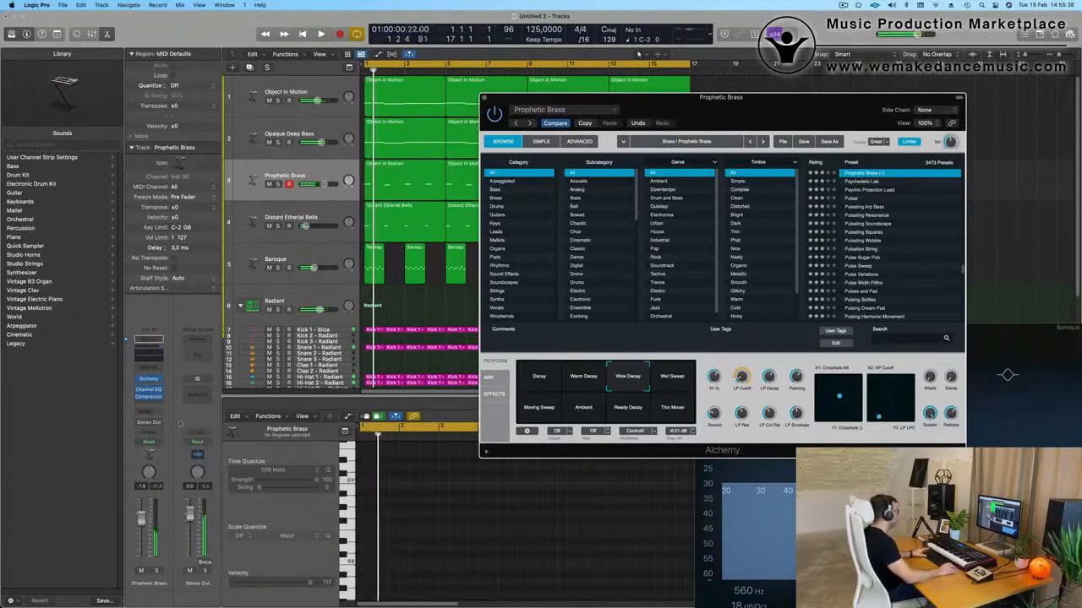
{"action": "key", "text": "space"}
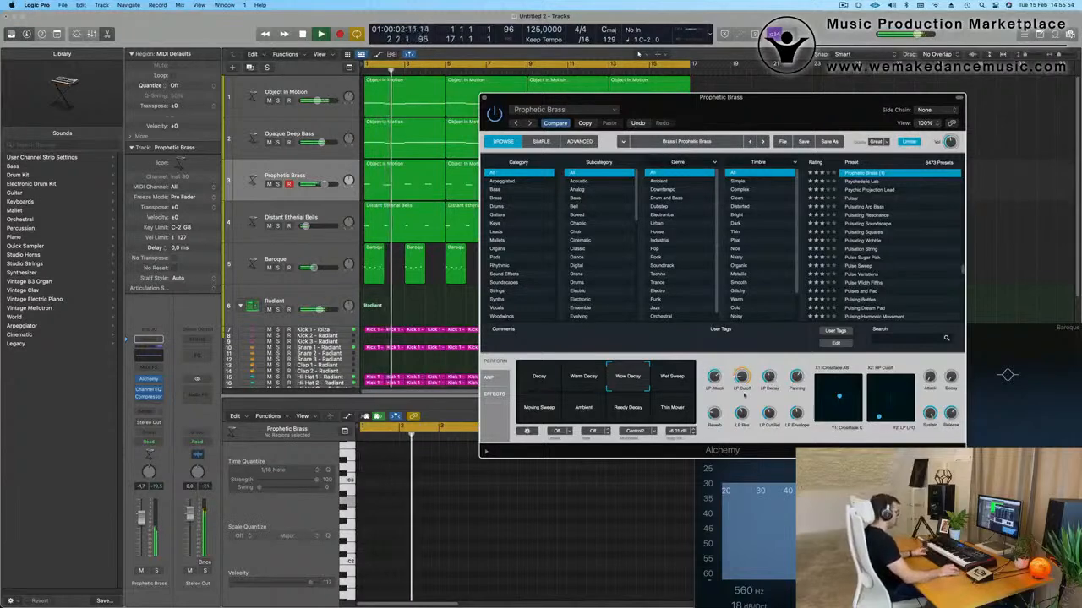
{"action": "left_click_drag", "start_coordinate": [832, 108], "coordinate": [846, 141]}
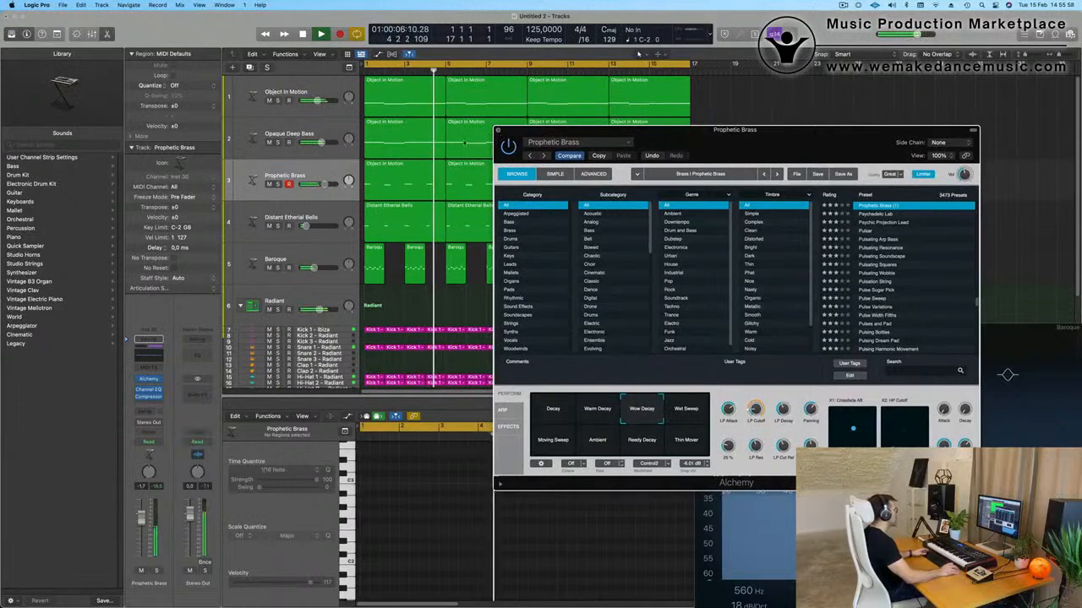
{"action": "left_click", "coordinate": [499, 131]}
{"action": "key", "text": "Return"}
- Enable a low cut at about 122 Hz with a 24 dB/Oct slope in the Prophetic Brass Channel EQ
{"action": "left_click", "coordinate": [325, 177]}
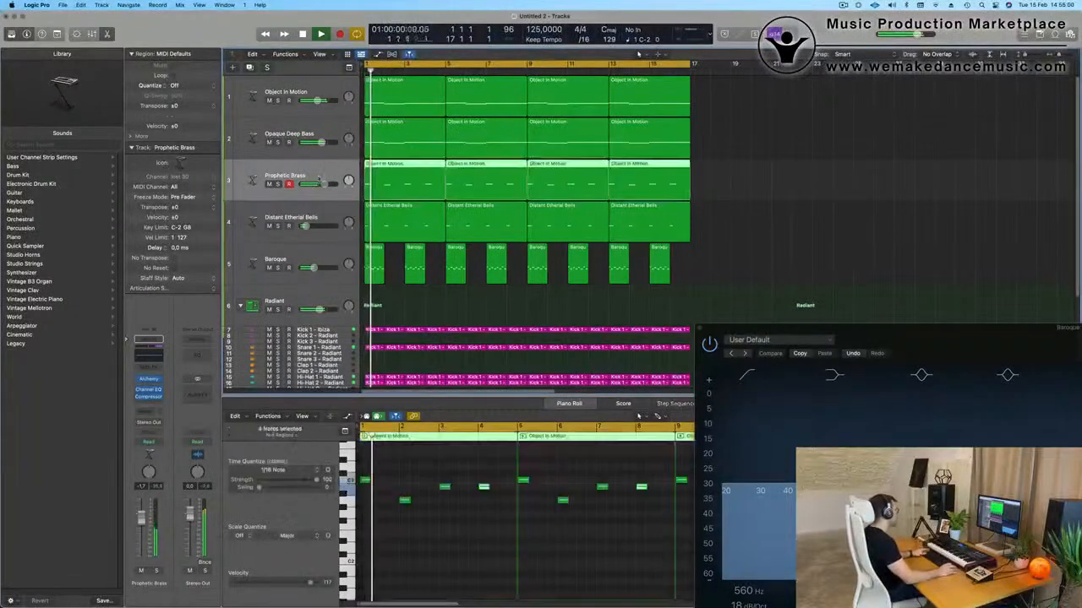
{"action": "left_click", "coordinate": [149, 389]}
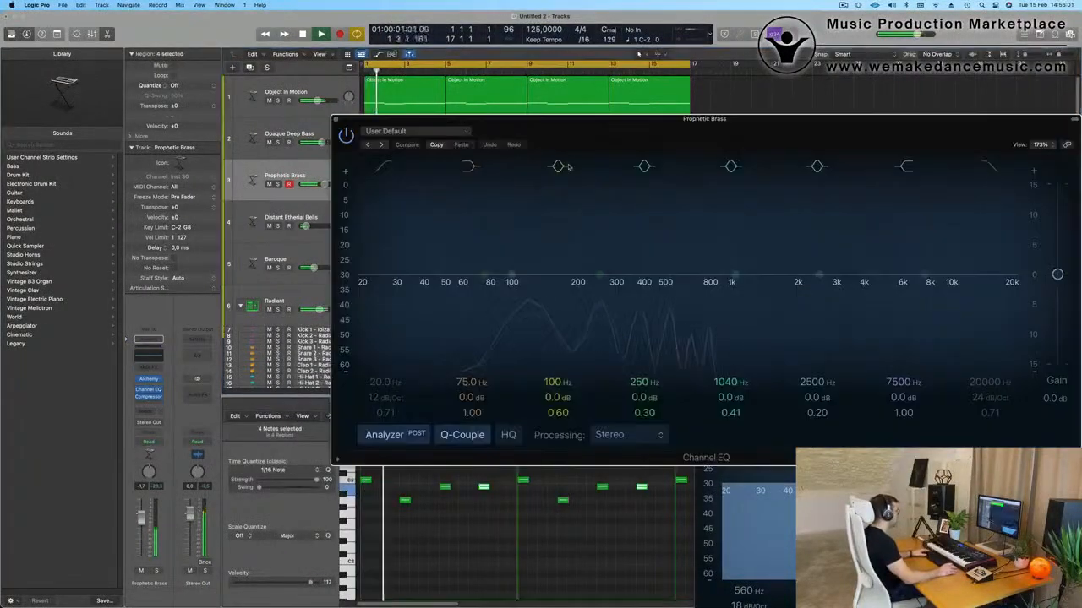
{"action": "left_click", "coordinate": [385, 168]}
{"action": "left_click_drag", "start_coordinate": [388, 242], "coordinate": [521, 241]}
{"action": "left_click_drag", "start_coordinate": [387, 394], "coordinate": [384, 388]}
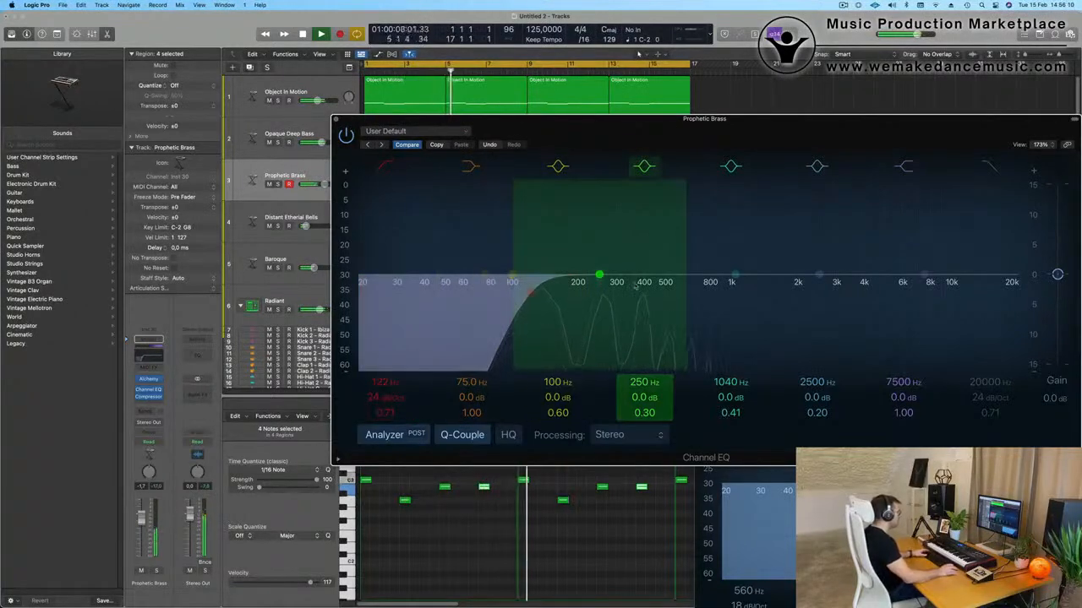
- Close both open Channel EQ windows and lower the Prophetic Brass volume to about -4.5 dB during playback
{"action": "left_click", "coordinate": [337, 121]}
{"action": "key", "text": "space"}
{"action": "key", "text": "space"}
{"action": "key", "text": "space"}
{"action": "key", "text": "space"}
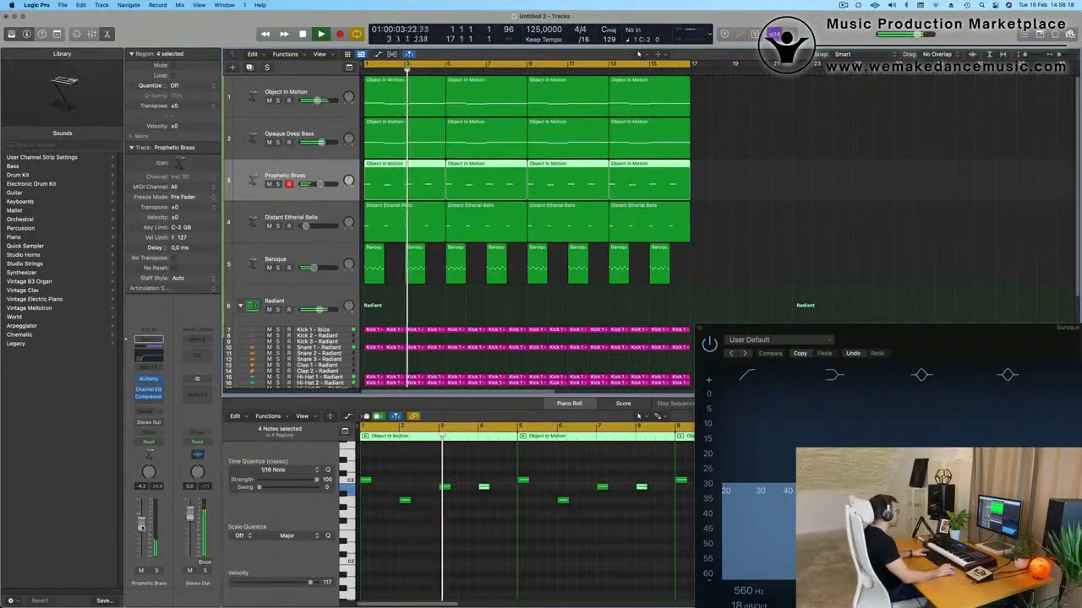
{"action": "left_click", "coordinate": [700, 330]}
{"action": "scroll", "coordinate": [582, 312], "scroll_direction": "up", "scroll_amount": 1}
{"action": "scroll", "coordinate": [582, 313], "scroll_direction": "down", "scroll_amount": 3}
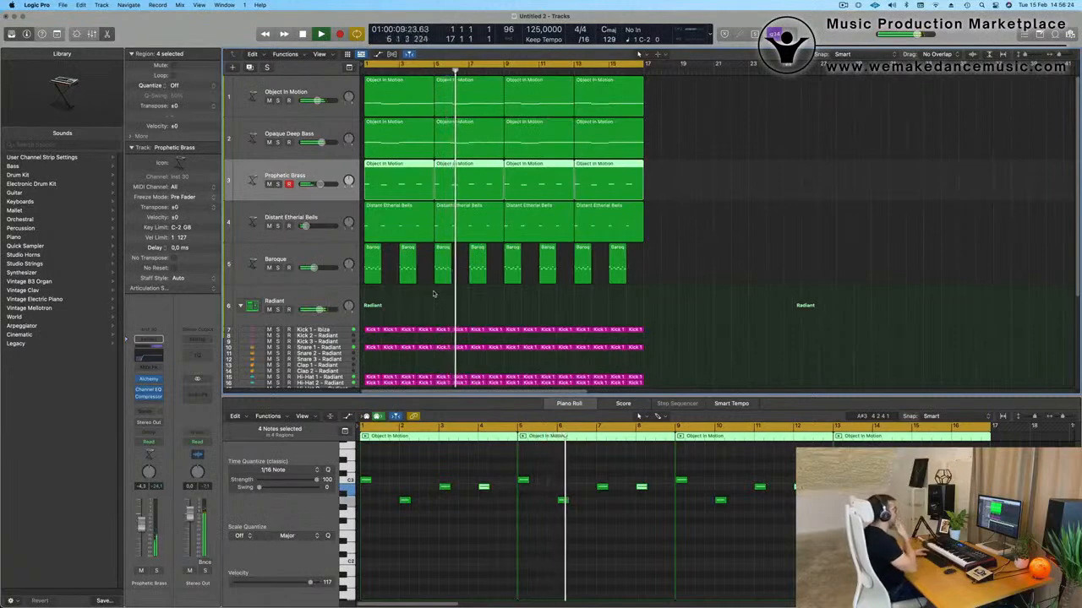
- Duplicate the Object In Motion track, place the copy below Baroque and copy the first four-bar region to bar 1 of it
{"action": "scroll", "coordinate": [375, 140], "scroll_direction": "down", "scroll_amount": 2}
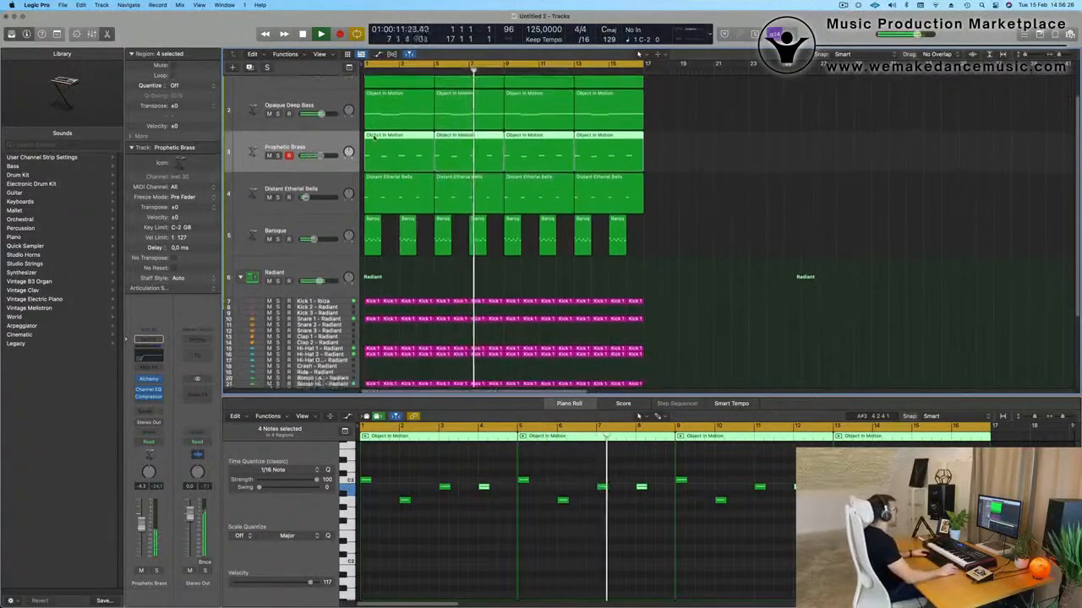
{"action": "scroll", "coordinate": [338, 102], "scroll_direction": "up", "scroll_amount": 2}
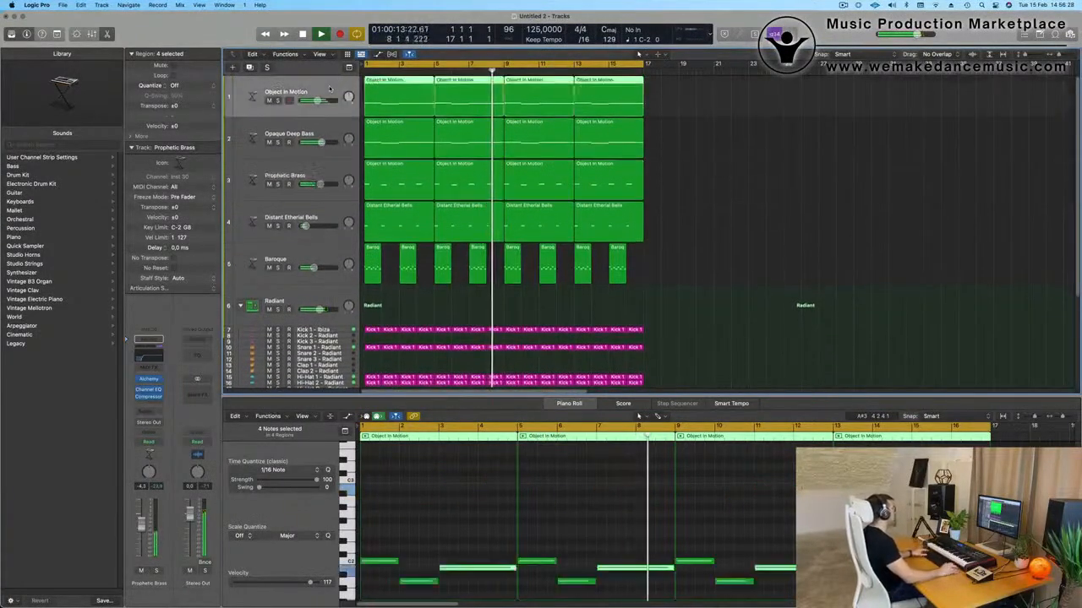
{"action": "key", "text": "ctrl+s"}
{"action": "key", "text": "ctrl+s"}
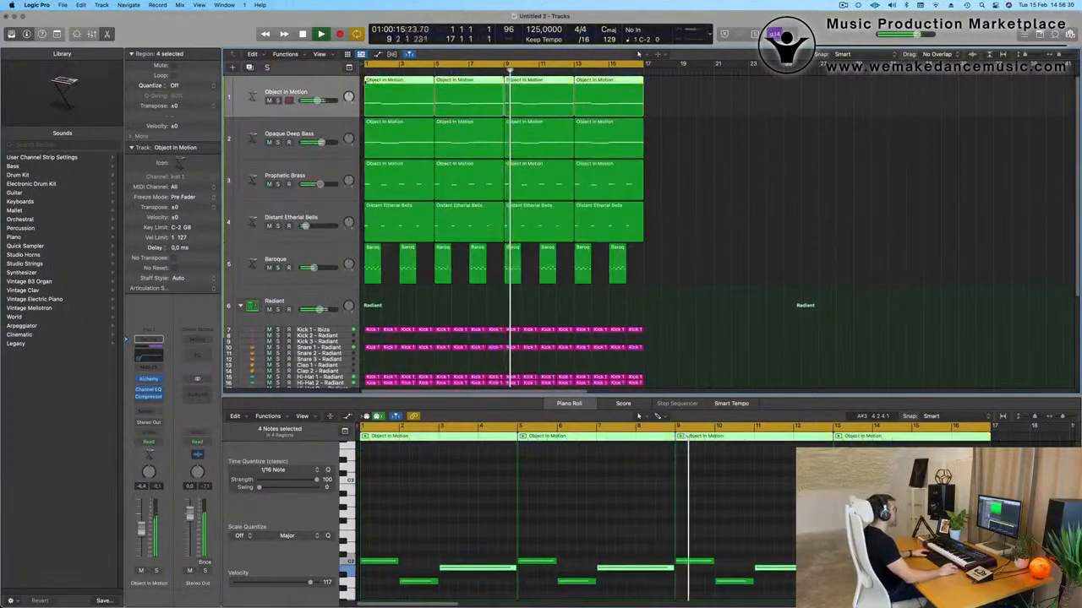
{"action": "key", "text": "Return"}
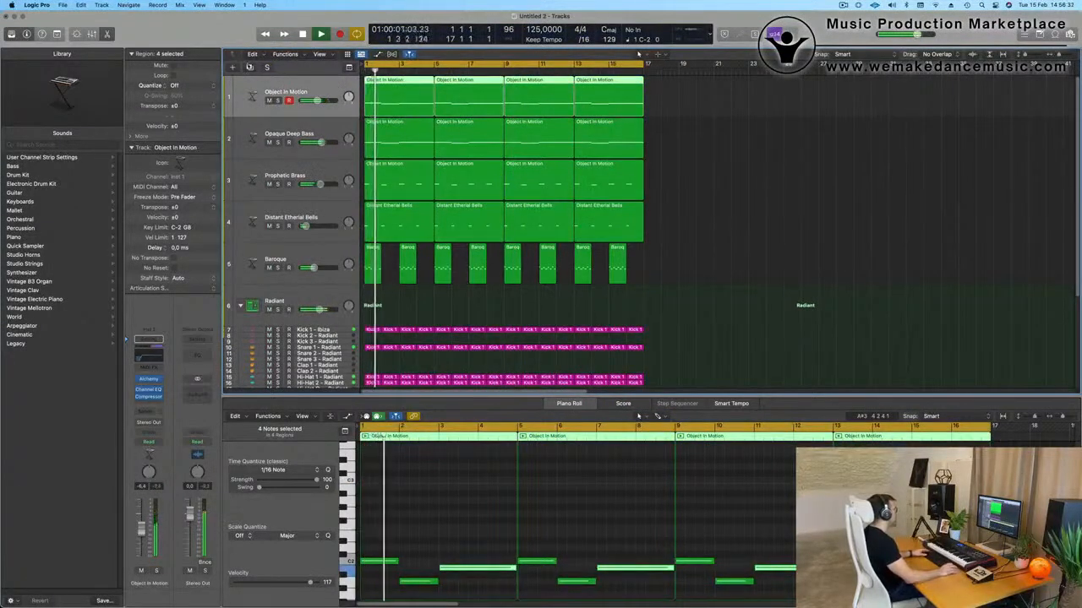
{"action": "key", "text": "super+d"}
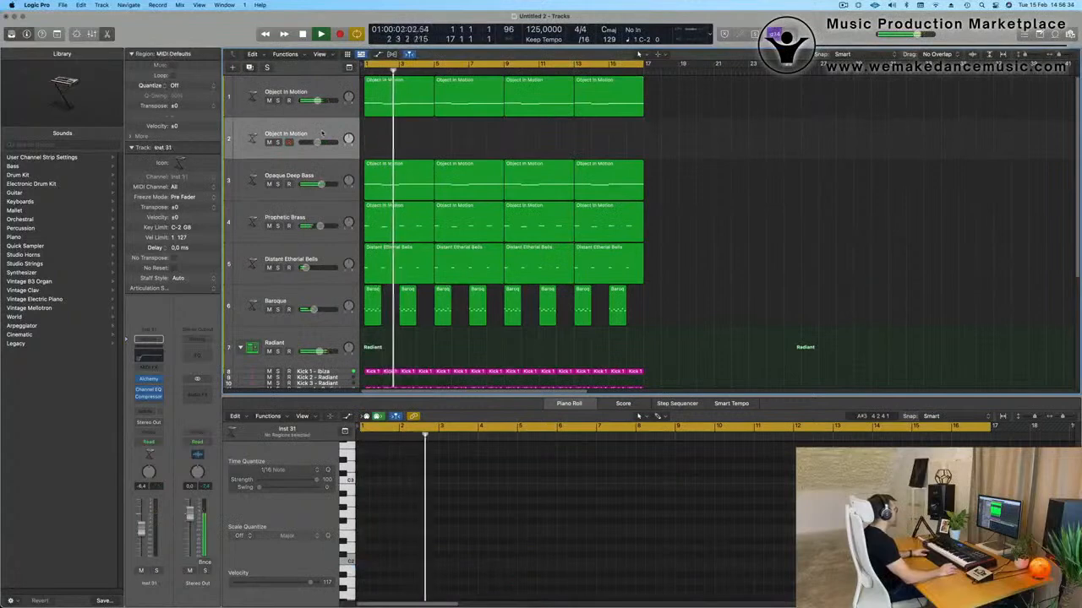
{"action": "left_click_drag", "start_coordinate": [321, 133], "coordinate": [323, 294]}
{"action": "key", "text": "Return"}
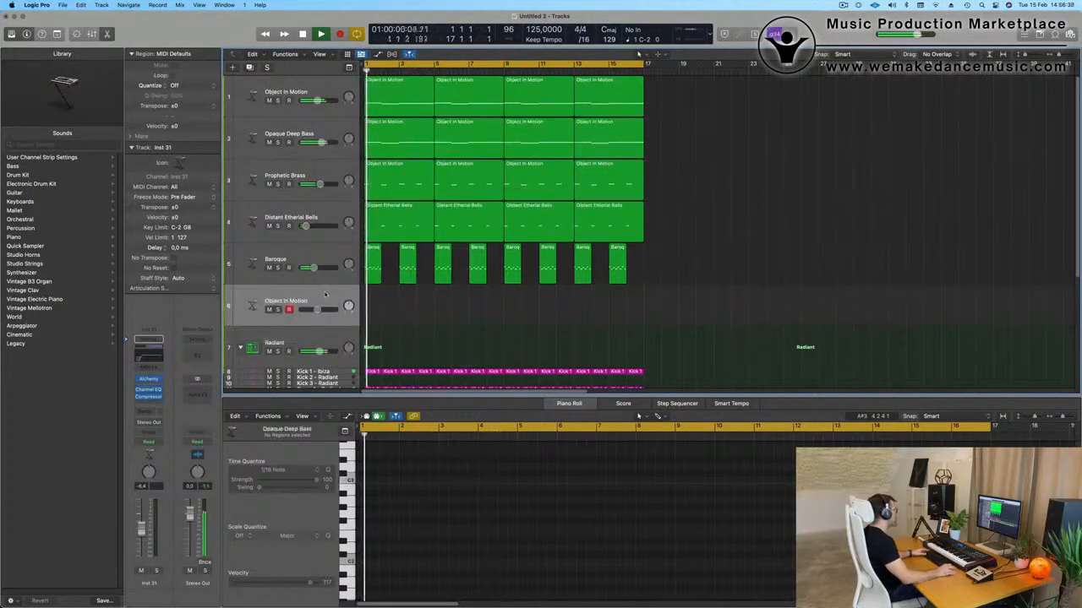
{"action": "left_click_drag", "start_coordinate": [393, 95], "coordinate": [393, 319]}
- Copy the three notes of the new Object In Motion region one octave higher and play the result
{"action": "left_click_drag", "start_coordinate": [389, 548], "coordinate": [470, 594]}
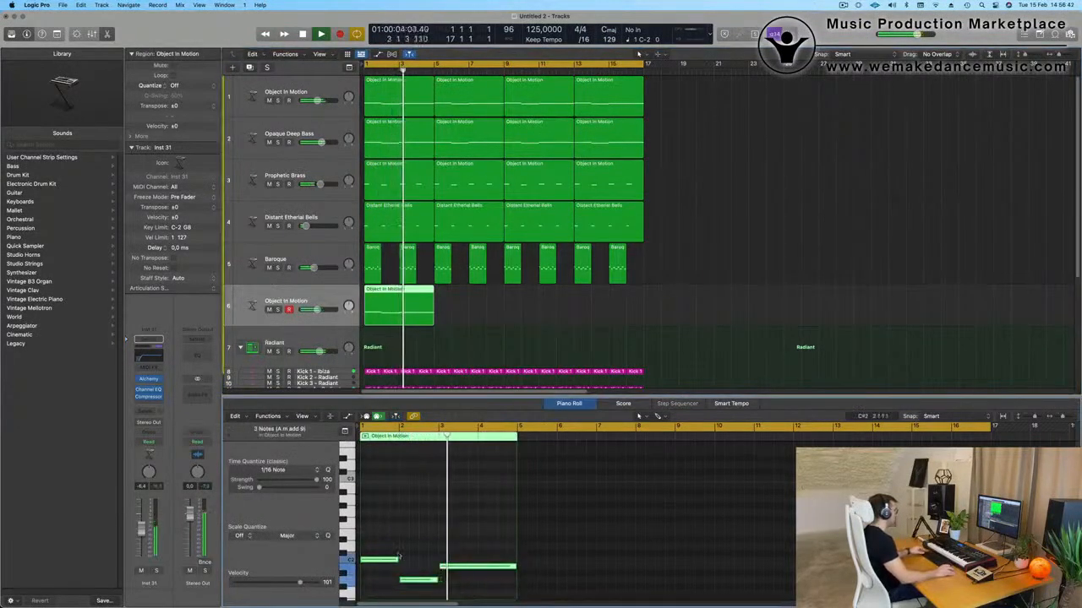
{"action": "left_click_drag", "start_coordinate": [397, 557], "coordinate": [392, 489]}
{"action": "key", "text": "space"}
{"action": "key", "text": "space"}
{"action": "key", "text": "space"}
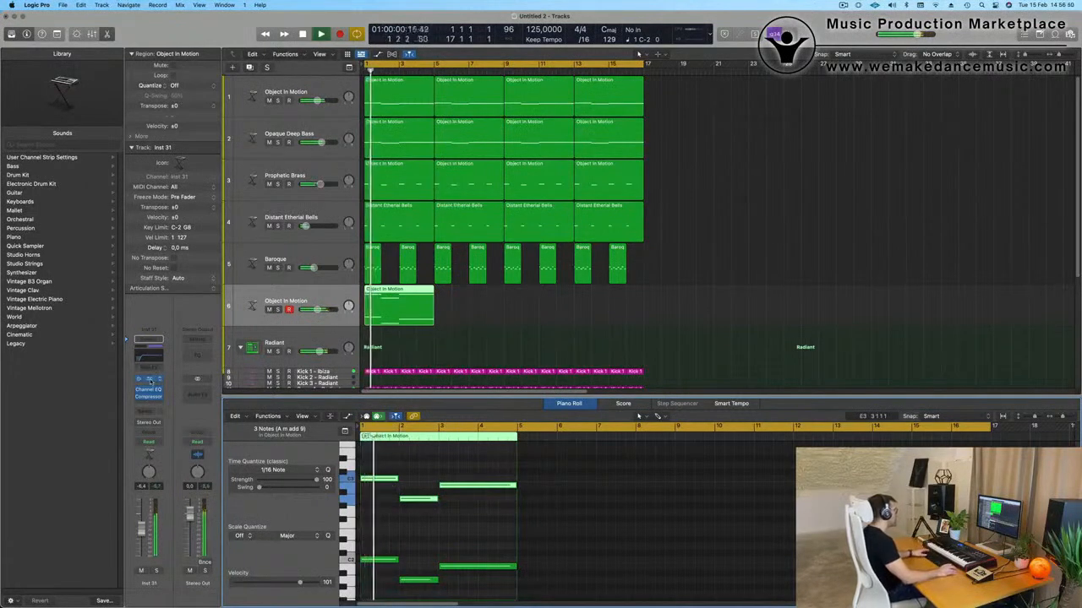
- Repeat the new region along its track and load the Cirrus Clouds preset from the Pads category in that track's Alchemy
{"action": "left_click", "coordinate": [148, 380]}
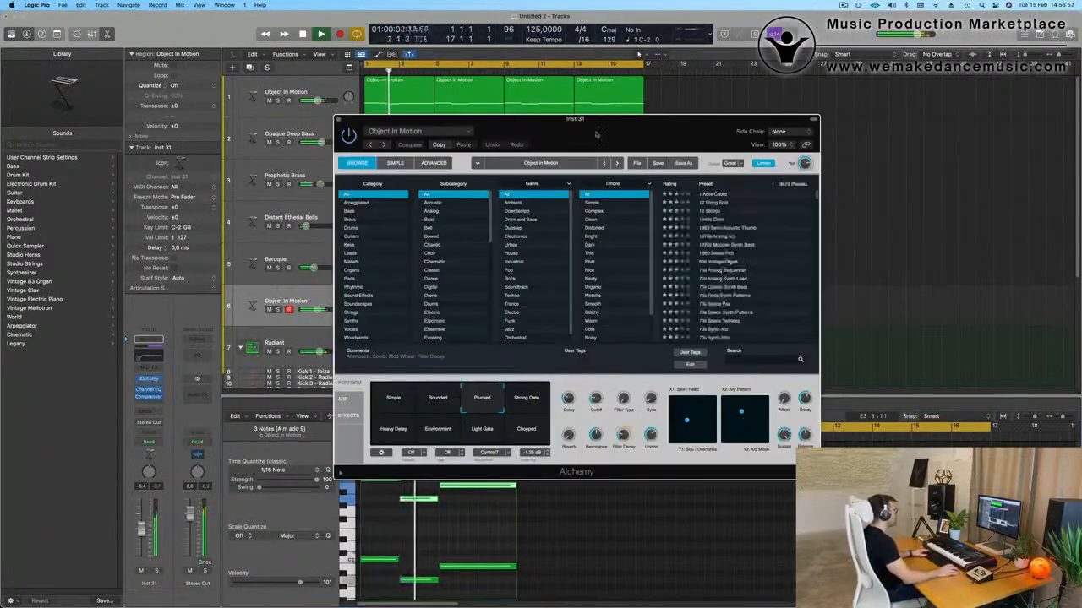
{"action": "left_click_drag", "start_coordinate": [596, 135], "coordinate": [892, 137]}
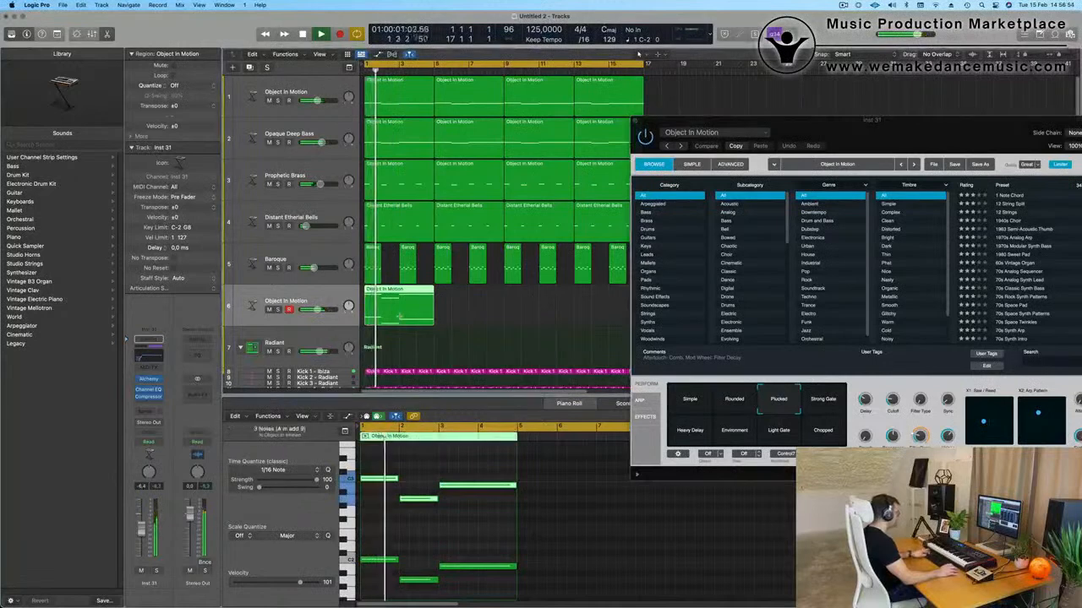
{"action": "left_click_drag", "start_coordinate": [900, 129], "coordinate": [680, 122]}
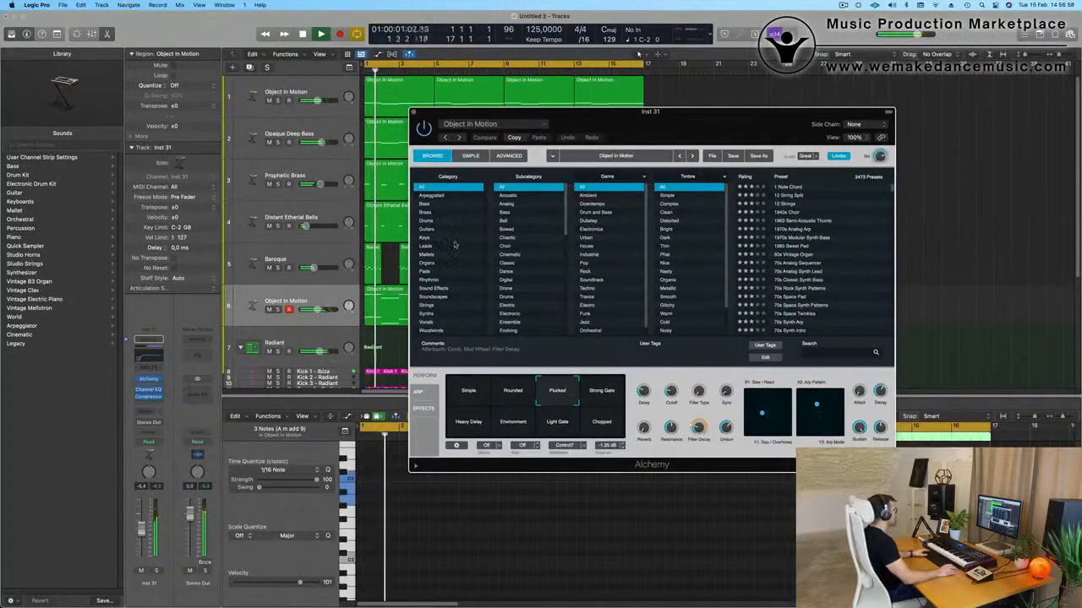
{"action": "left_click", "coordinate": [448, 271]}
{"action": "scroll", "coordinate": [791, 271], "scroll_direction": "down", "scroll_amount": 2}
{"action": "scroll", "coordinate": [790, 269], "scroll_direction": "down", "scroll_amount": 5}
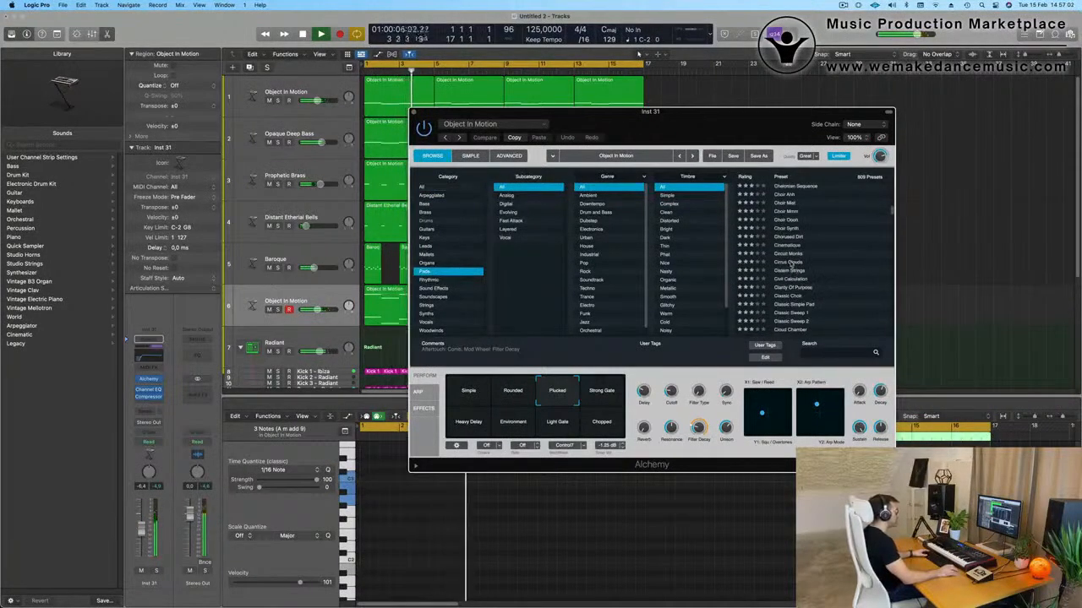
{"action": "left_click", "coordinate": [791, 263]}
{"action": "left_click_drag", "start_coordinate": [717, 123], "coordinate": [812, 116]}
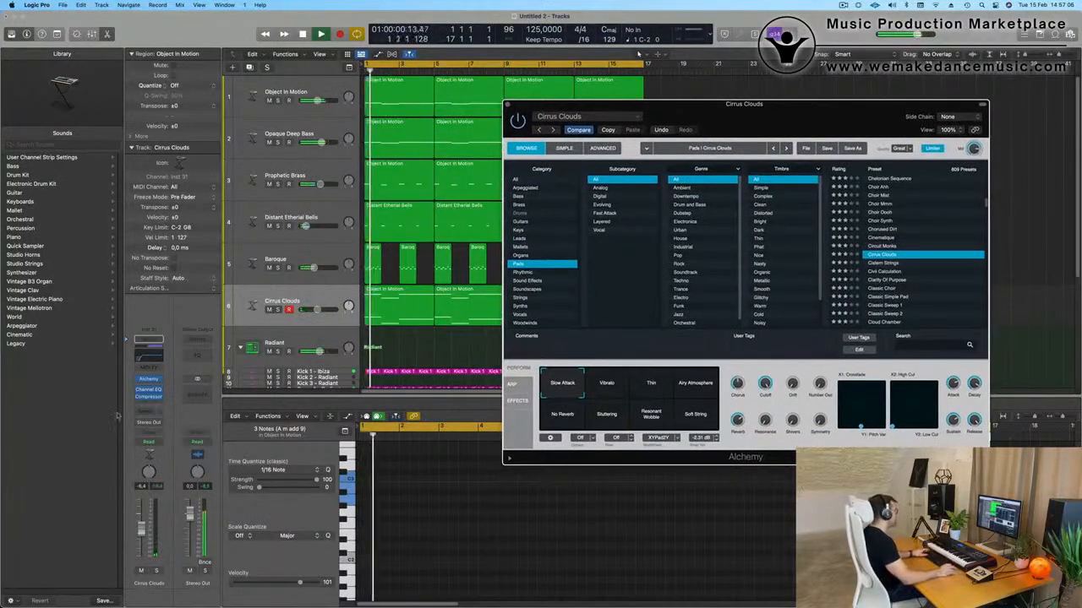
- Audition the Vibrato, Thin and No Reverb variations of Cirrus Clouds during playback while adjusting the track's volume
{"action": "left_click_drag", "start_coordinate": [324, 309], "coordinate": [326, 310]}
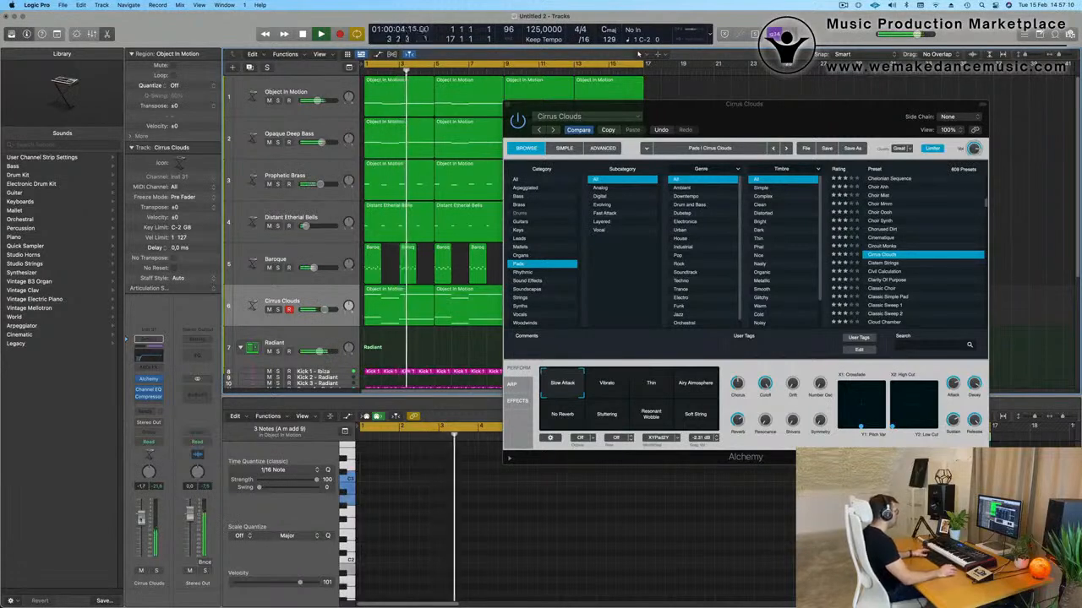
{"action": "left_click", "coordinate": [616, 386]}
{"action": "key", "text": "Return"}
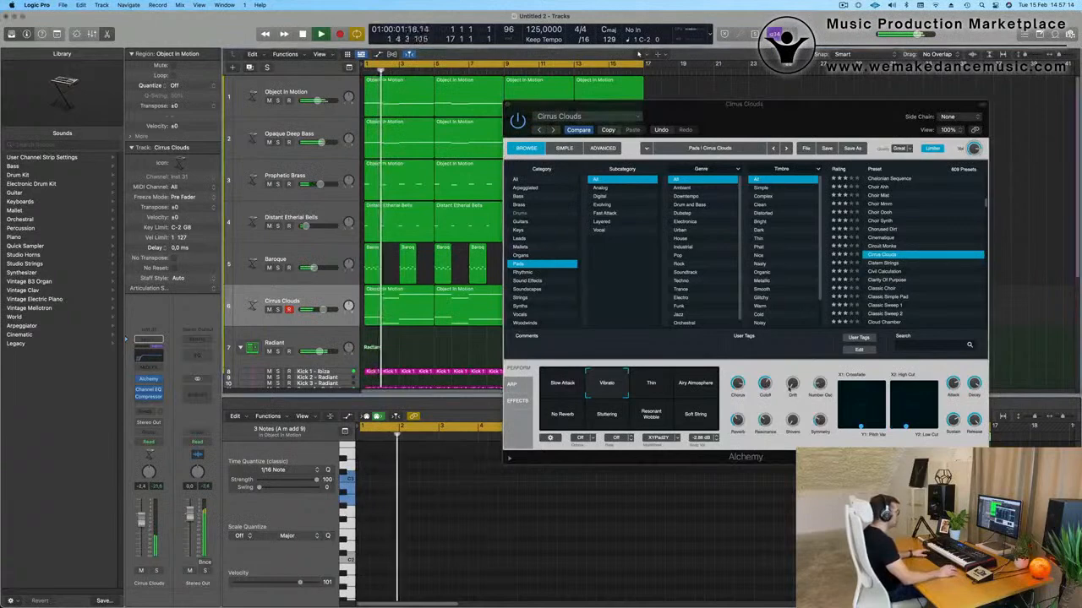
{"action": "left_click", "coordinate": [668, 394]}
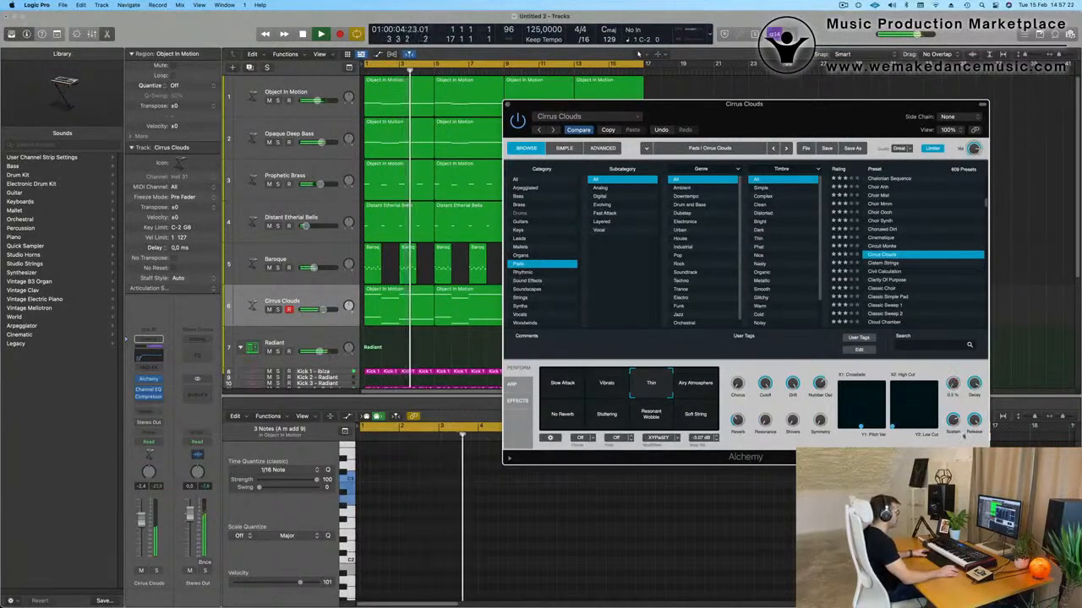
{"action": "left_click", "coordinate": [564, 418]}
{"action": "key", "text": "space"}
- Try the Cistern Strings pad during playback and replace it with the Classic Sweep 1 preset
{"action": "left_click", "coordinate": [883, 263]}
{"action": "key", "text": "space"}
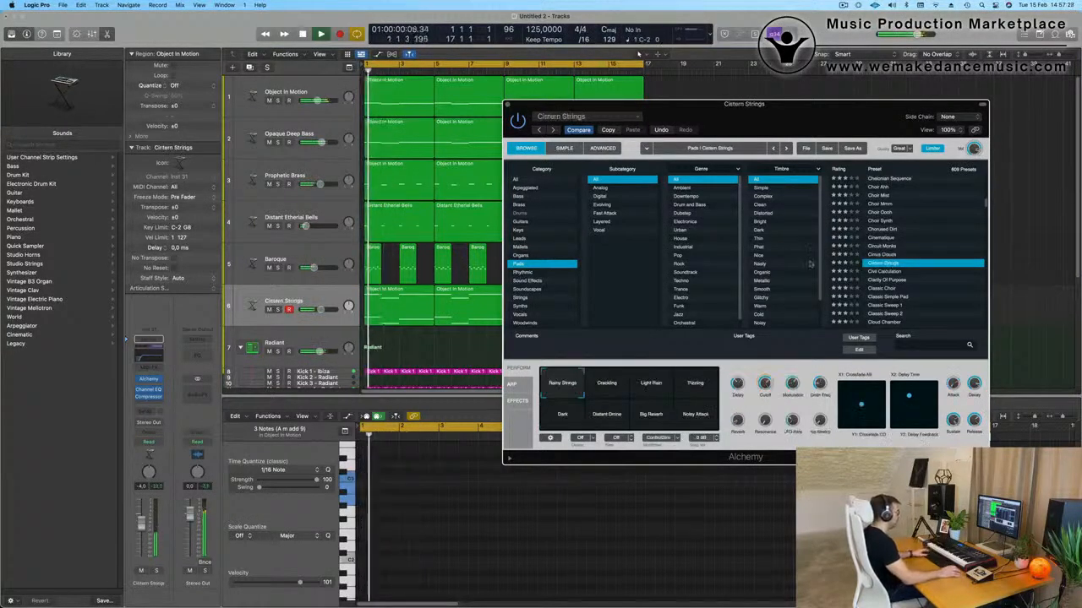
{"action": "left_click_drag", "start_coordinate": [826, 117], "coordinate": [695, 107]}
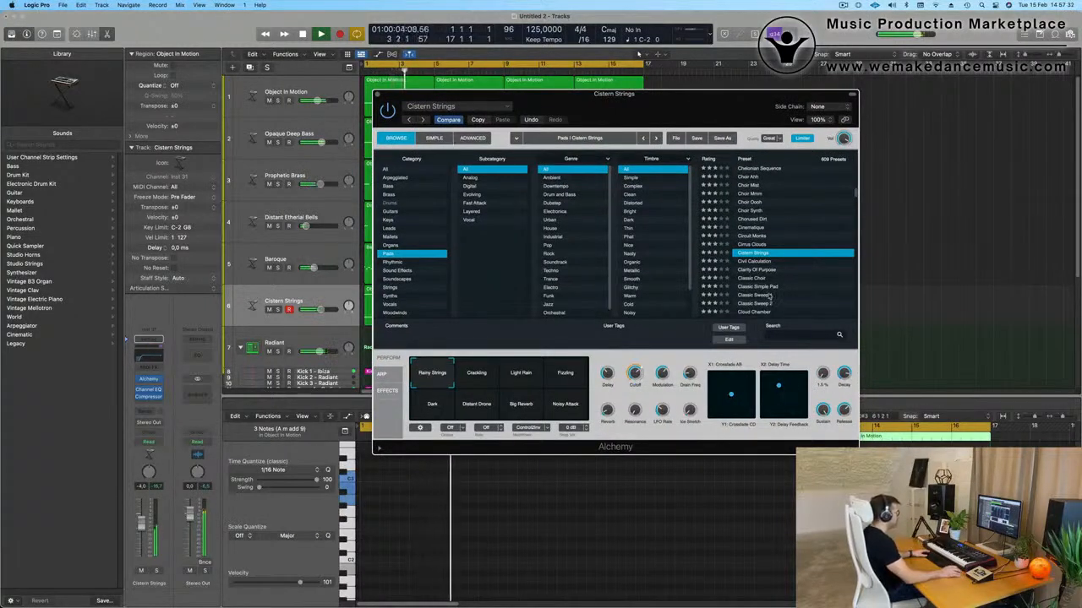
{"action": "scroll", "coordinate": [769, 296], "scroll_direction": "down", "scroll_amount": 2}
{"action": "left_click", "coordinate": [748, 271]}
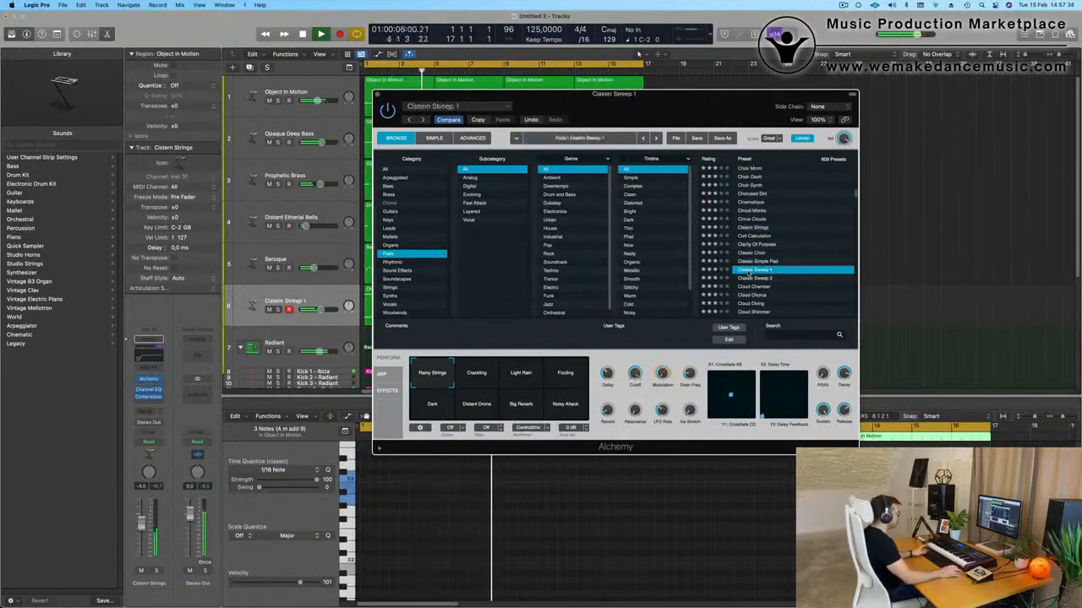
- Audition the performance variations of Classic Sweep 1 during playback, including Faster Tremolo, Flanger Sweep and Thinner Sweep, and settle on Sweep
{"action": "left_click_drag", "start_coordinate": [682, 116], "coordinate": [741, 139]}
{"action": "left_click", "coordinate": [551, 407]}
{"action": "left_click", "coordinate": [587, 403]}
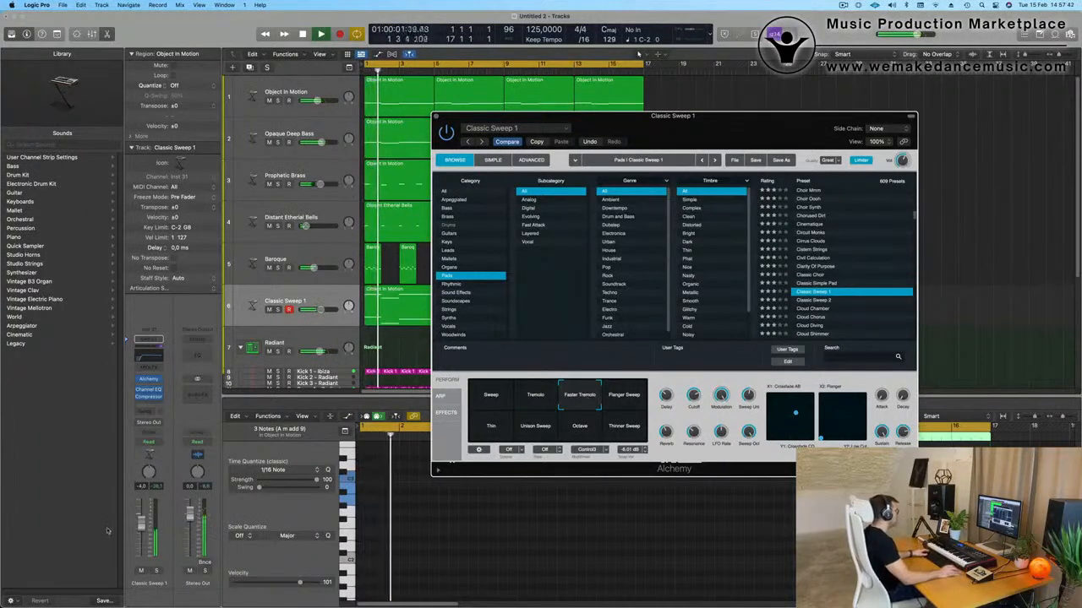
{"action": "left_click_drag", "start_coordinate": [141, 523], "coordinate": [141, 521]}
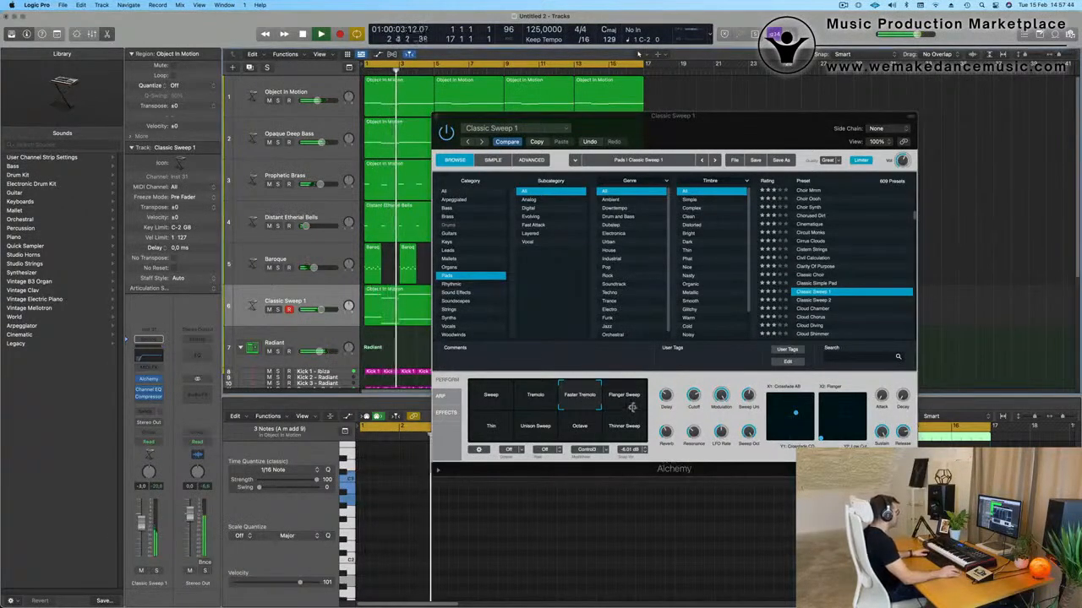
{"action": "left_click", "coordinate": [631, 407]}
{"action": "left_click", "coordinate": [491, 426]}
{"action": "left_click", "coordinate": [535, 425]}
{"action": "left_click", "coordinate": [580, 426]}
{"action": "left_click", "coordinate": [629, 427]}
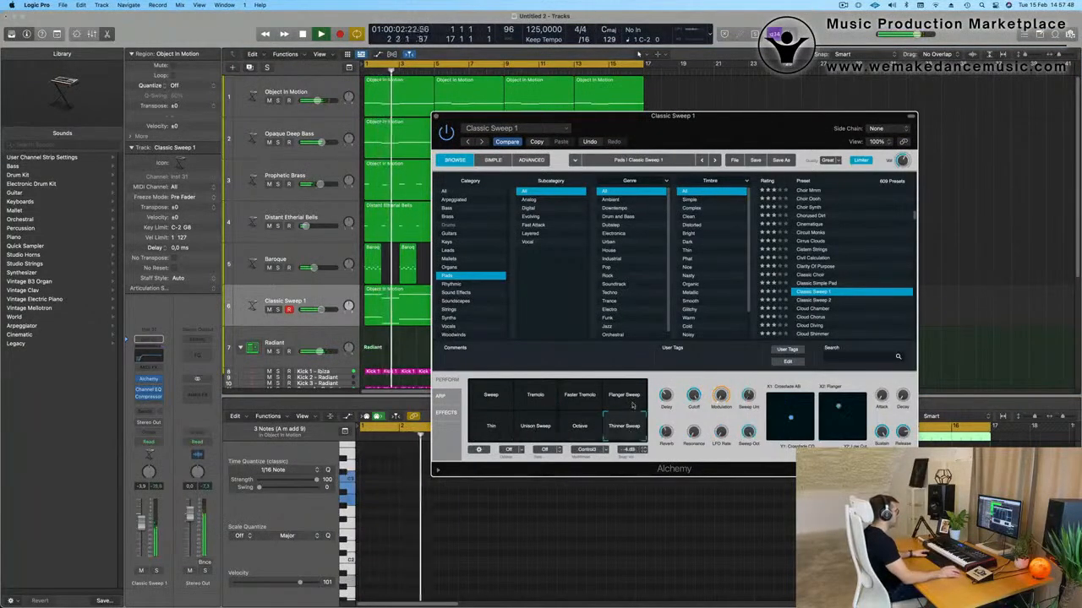
{"action": "left_click", "coordinate": [628, 394]}
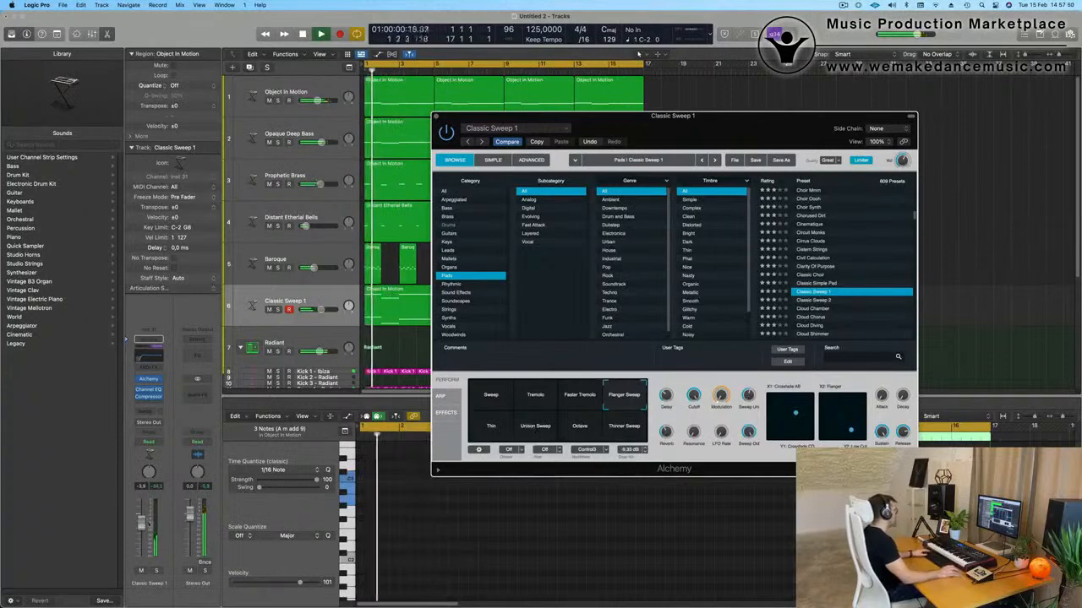
{"action": "left_click", "coordinate": [493, 396]}
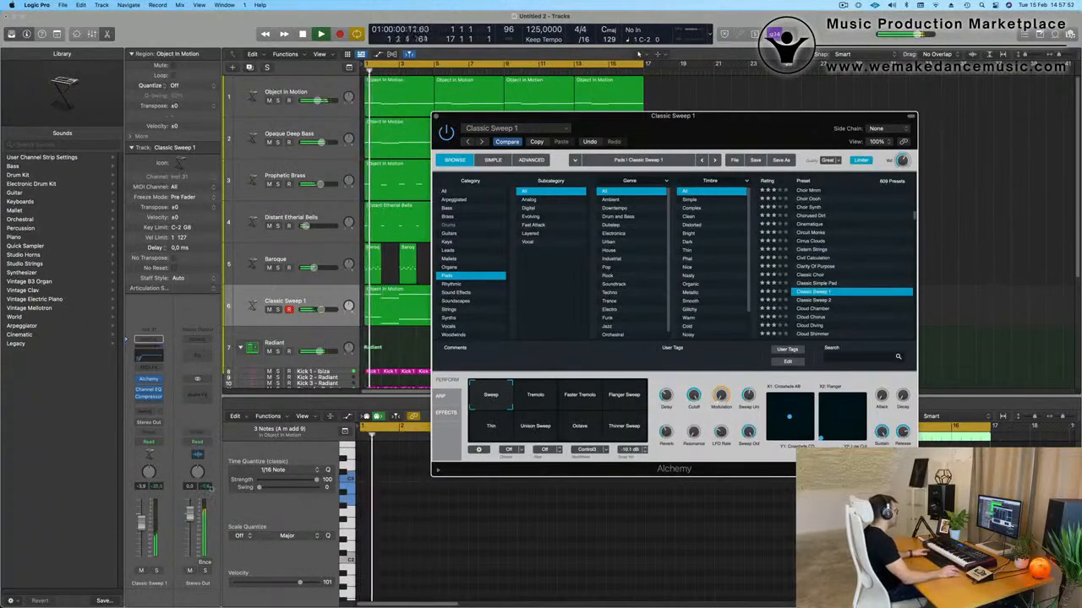
- Adjust the Classic Sweep 1 cutoff, raise the track's volume to about -1.1 dB and close Alchemy
{"action": "left_click", "coordinate": [436, 117]}
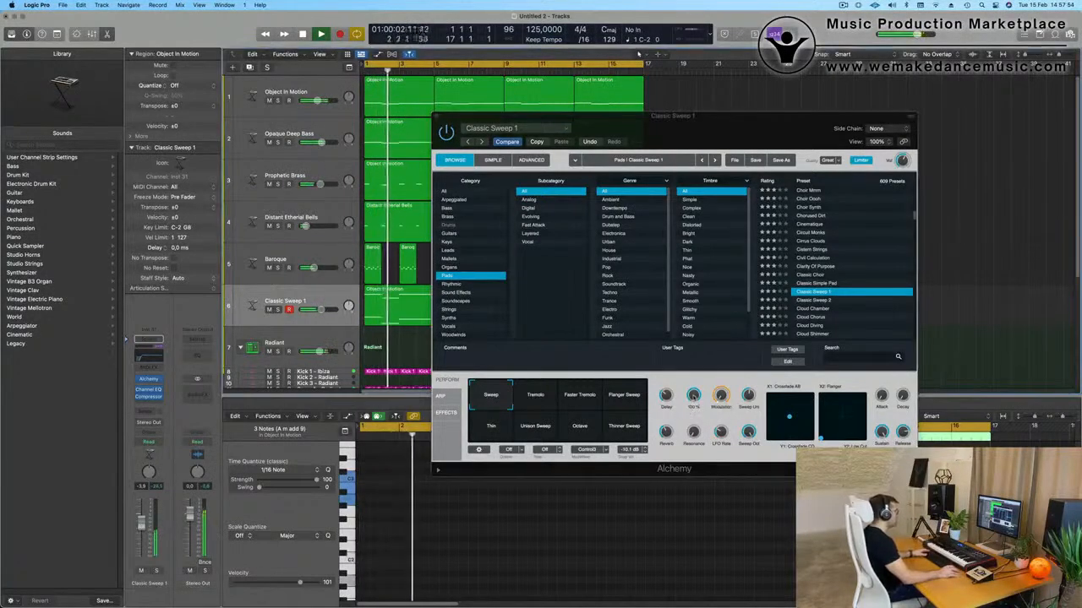
{"action": "left_click_drag", "start_coordinate": [694, 398], "coordinate": [699, 453]}
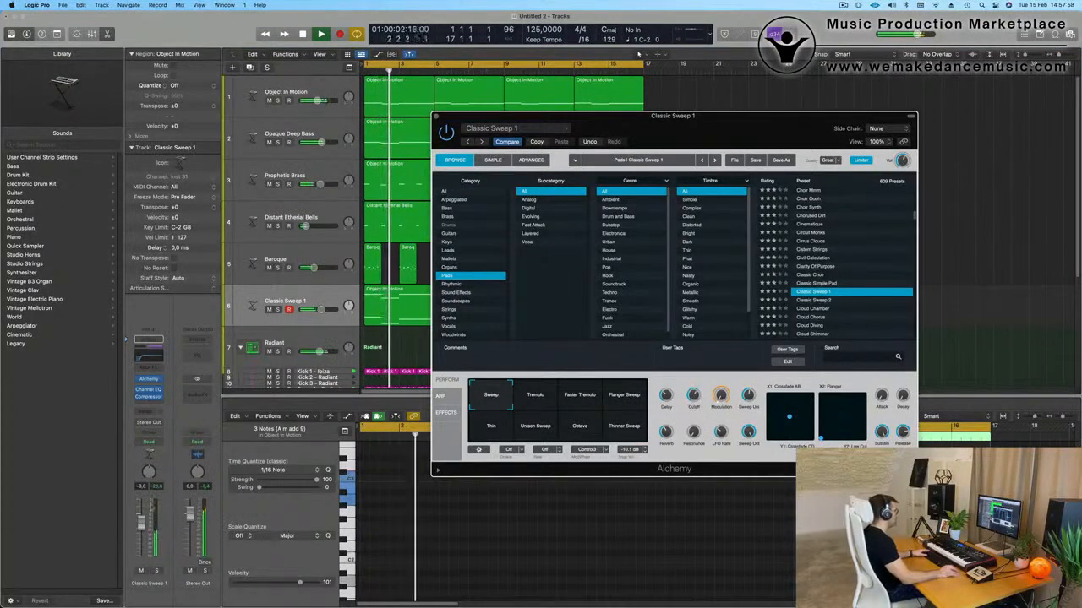
{"action": "left_click_drag", "start_coordinate": [144, 524], "coordinate": [142, 517]}
{"action": "key", "text": "Return"}
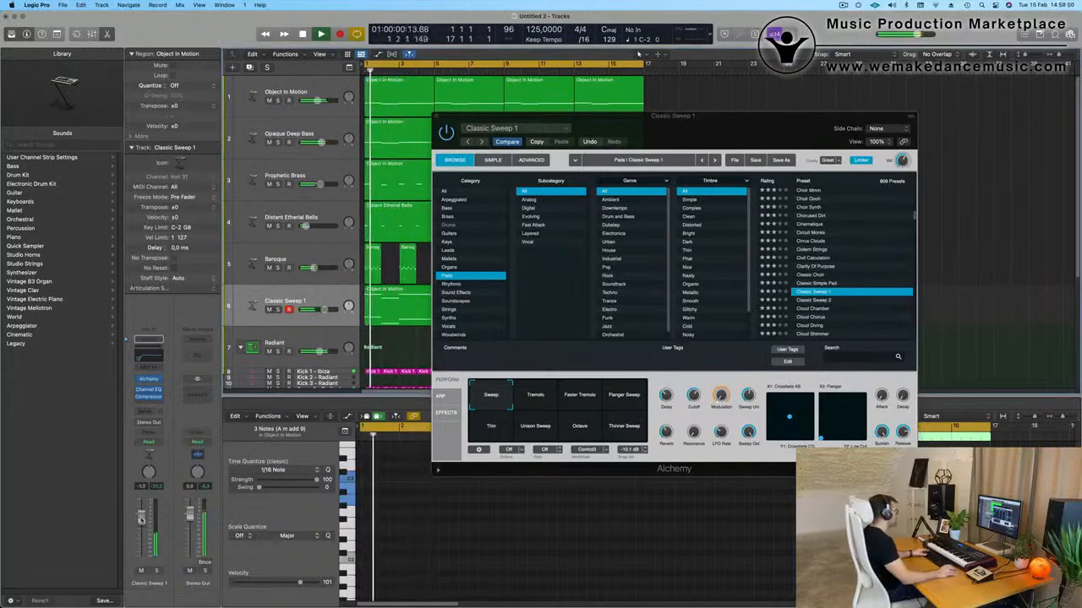
{"action": "left_click", "coordinate": [693, 394]}
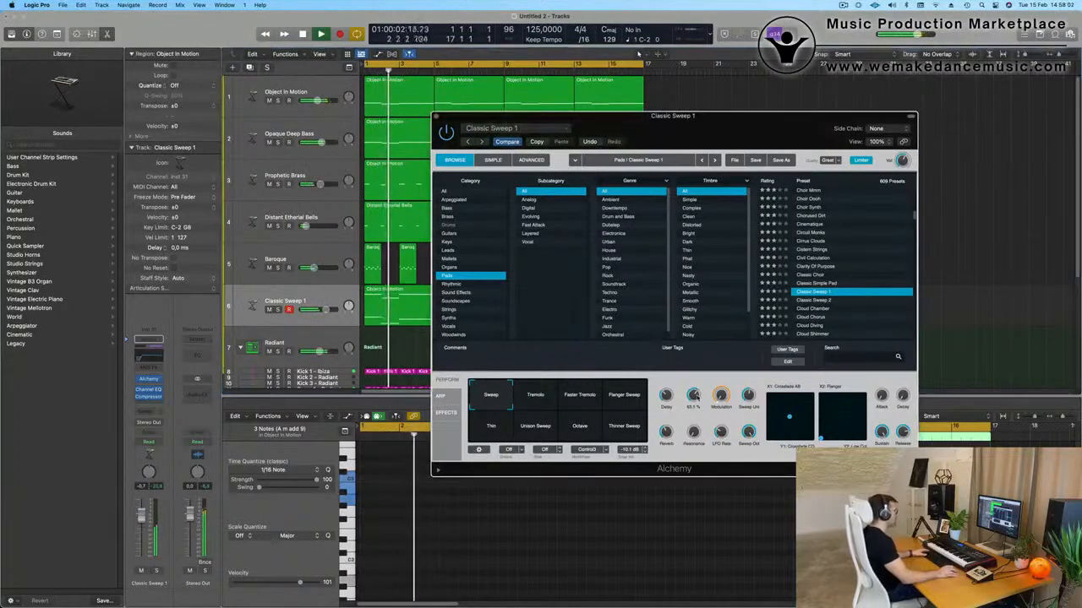
{"action": "left_click_drag", "start_coordinate": [717, 136], "coordinate": [730, 127]}
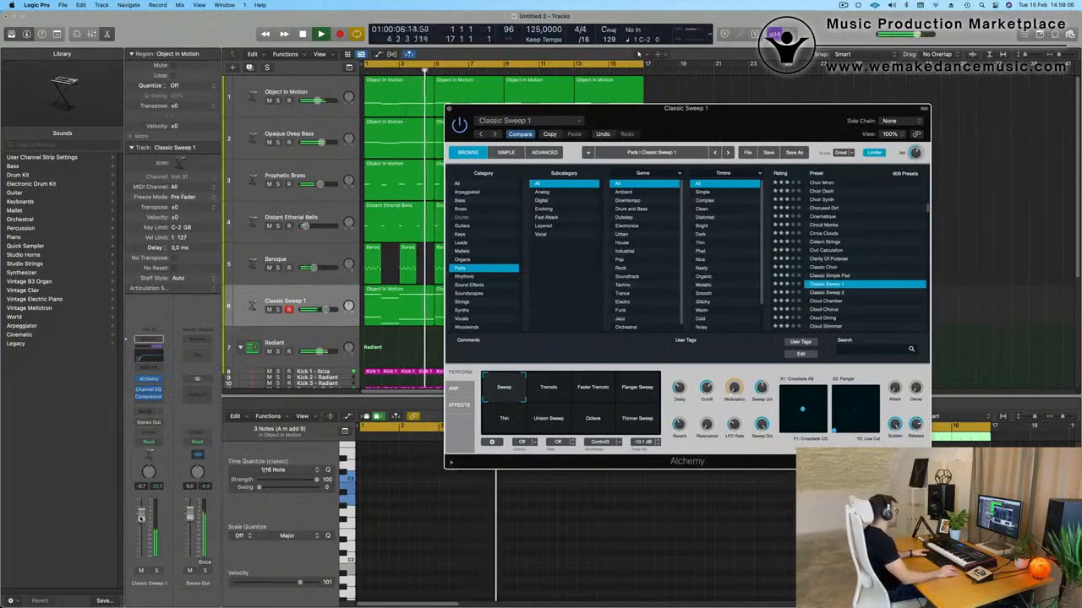
{"action": "left_click", "coordinate": [450, 109]}
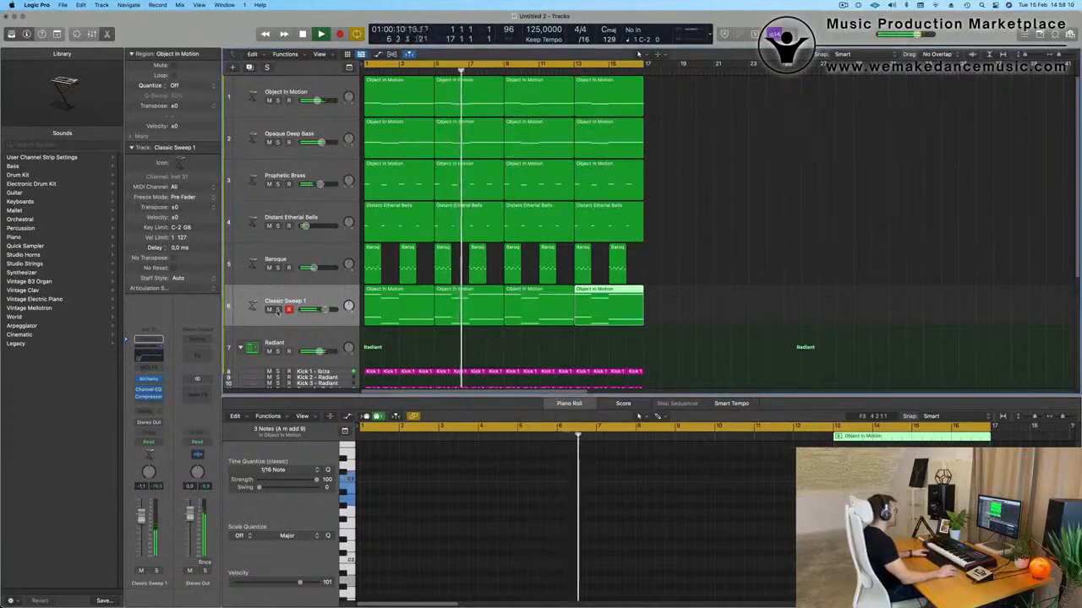
{"action": "left_click", "coordinate": [326, 296]}
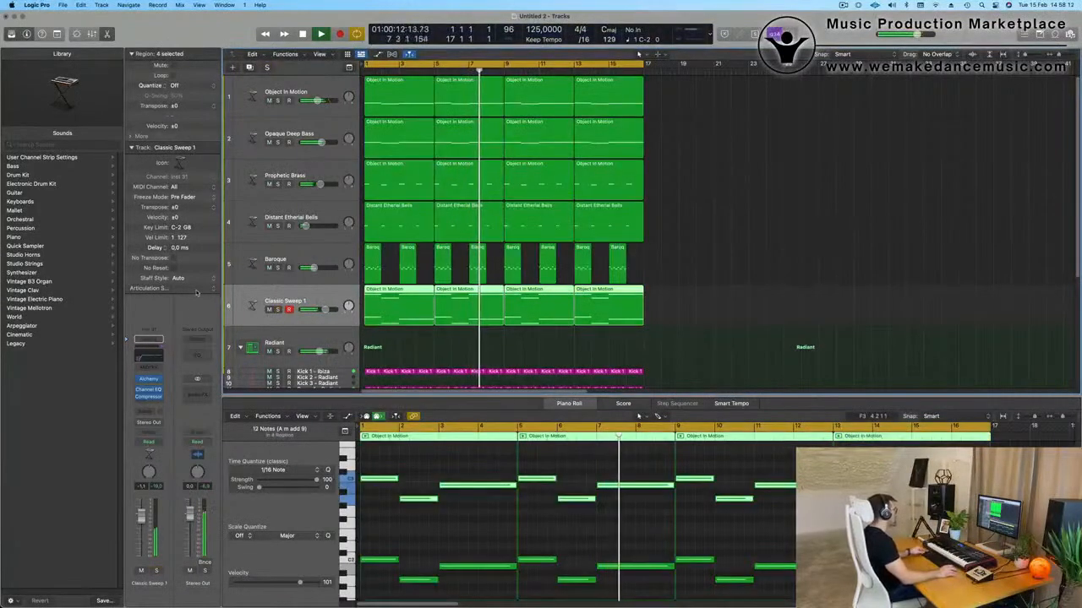
{"action": "scroll", "coordinate": [676, 321], "scroll_direction": "down", "scroll_amount": 1}
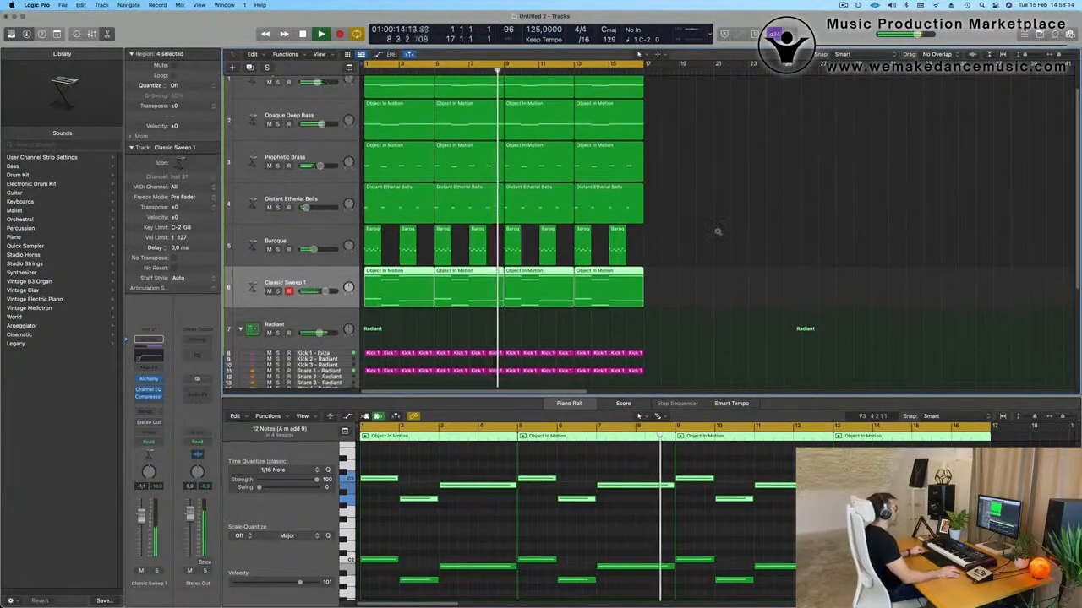
{"action": "scroll", "coordinate": [714, 224], "scroll_direction": "up", "scroll_amount": 1}
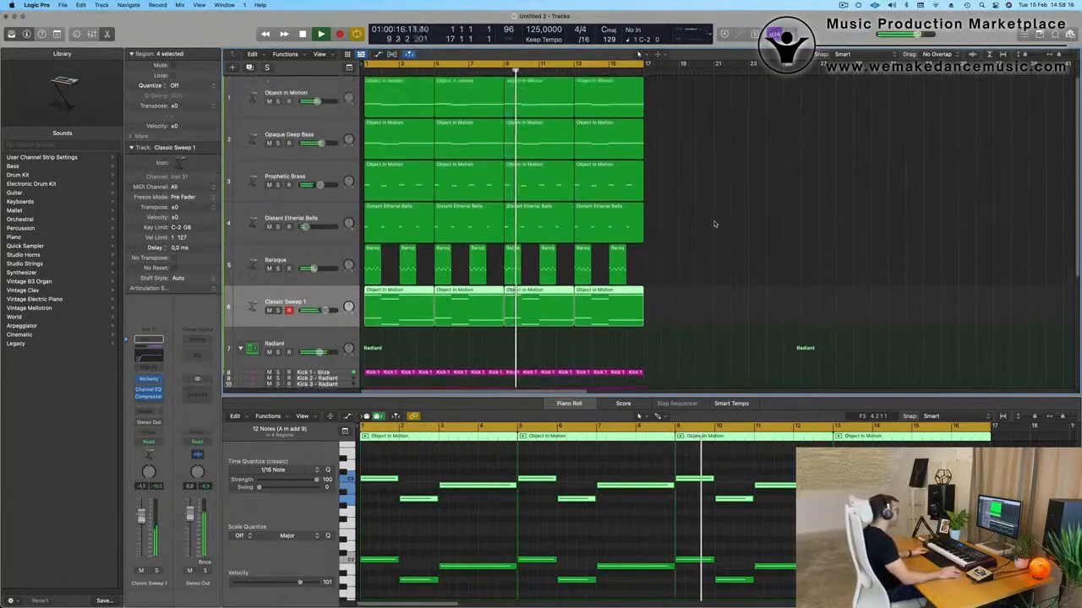
{"action": "left_click", "coordinate": [713, 224]}
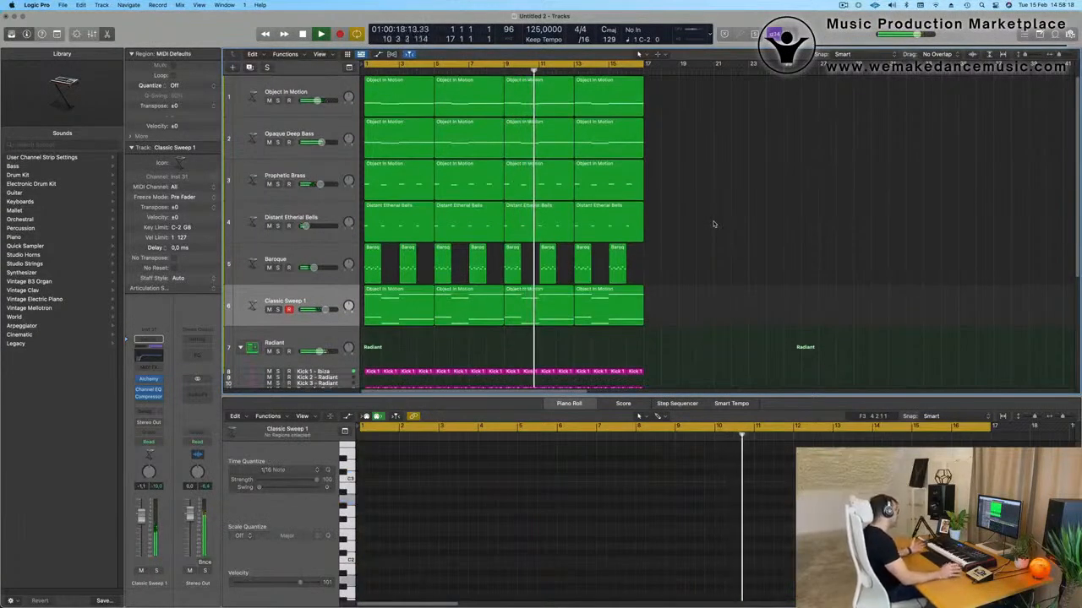
{"action": "left_click", "coordinate": [298, 307]}
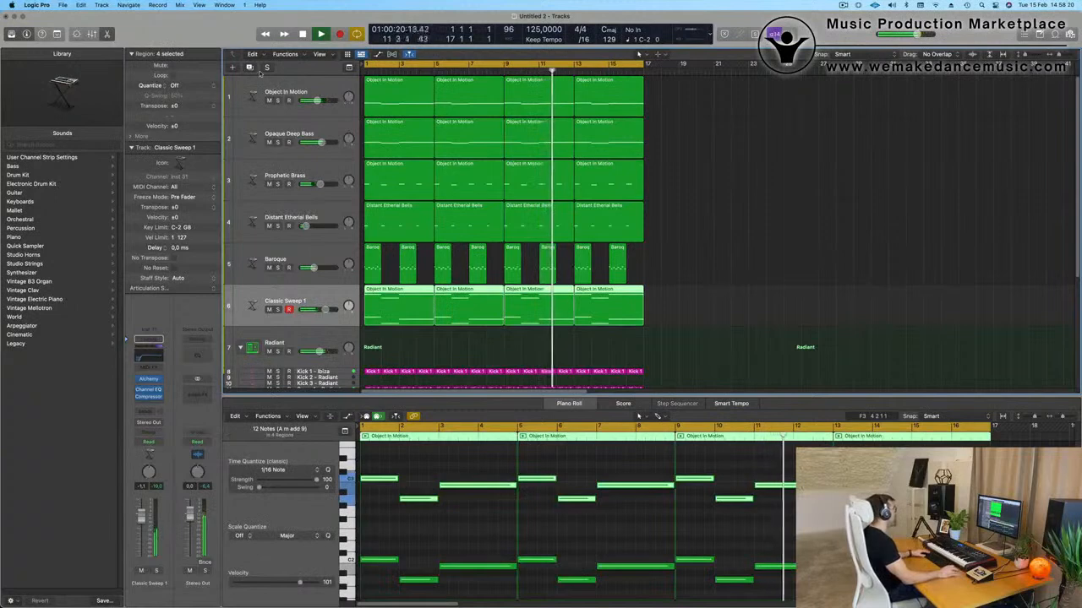
{"action": "left_click", "coordinate": [817, 181]}
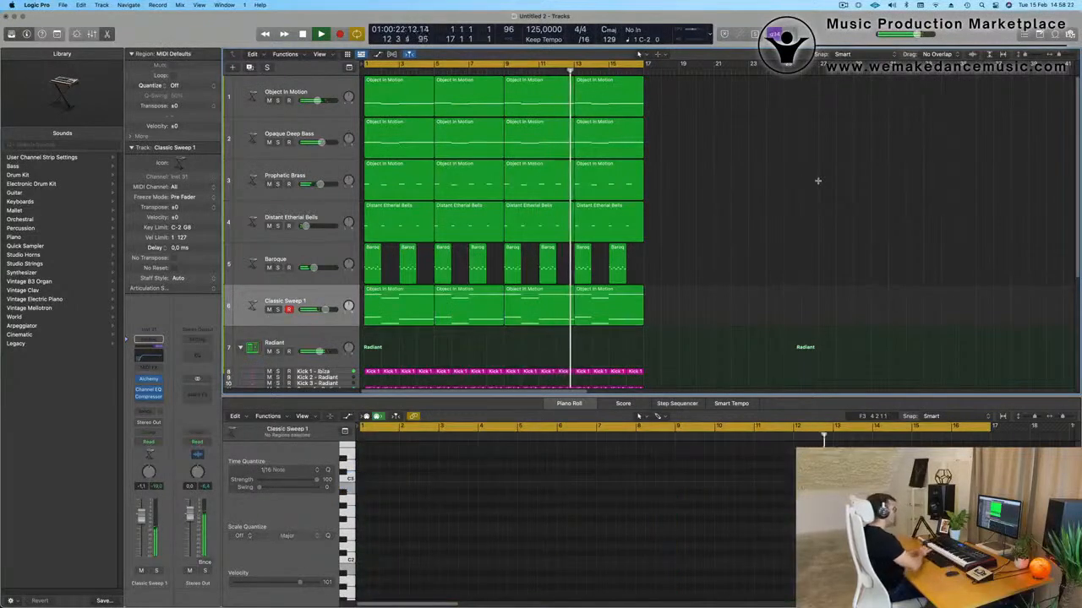
- Repeat all regions of the 16-bar arrangement once so that every track extends to bar 33
{"action": "key", "text": "super+a"}
{"action": "key", "text": "super+r"}
{"action": "scroll", "coordinate": [817, 181], "scroll_direction": "down", "scroll_amount": 1}
{"action": "key", "text": "super+Left"}
{"action": "key", "text": "super+Left"}
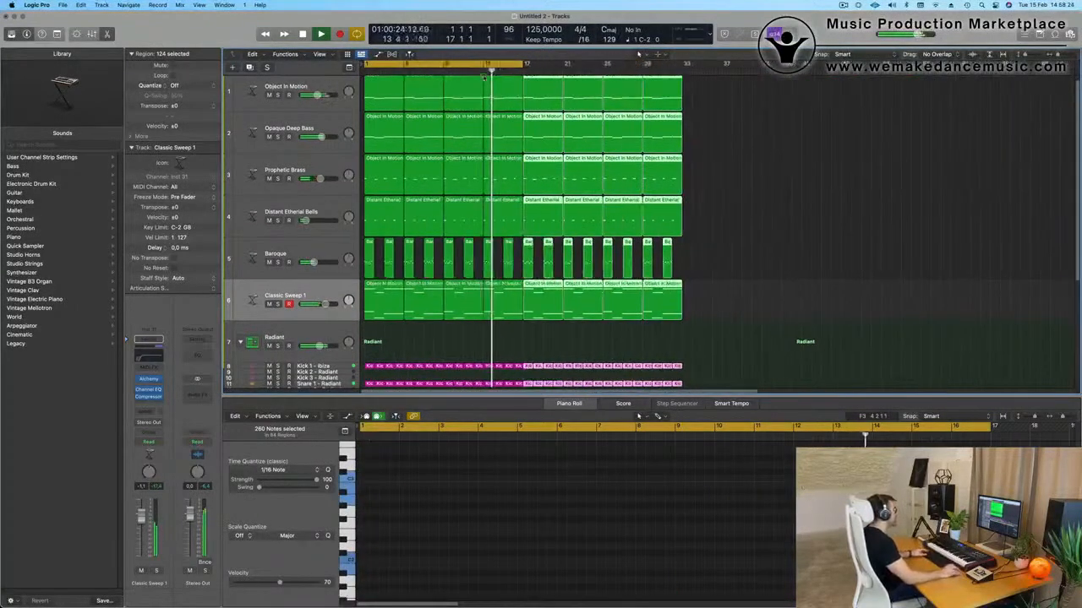
- Show the secondary ruler in the Tracks area and extend the cycle range to bar 33
{"action": "left_click", "coordinate": [324, 55]}
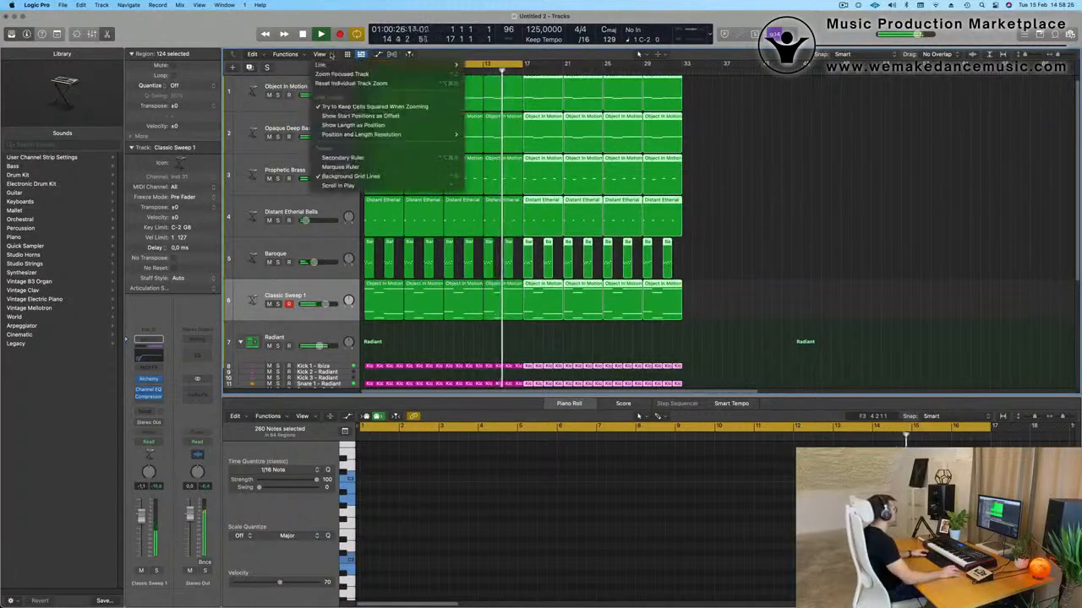
{"action": "left_click", "coordinate": [353, 159]}
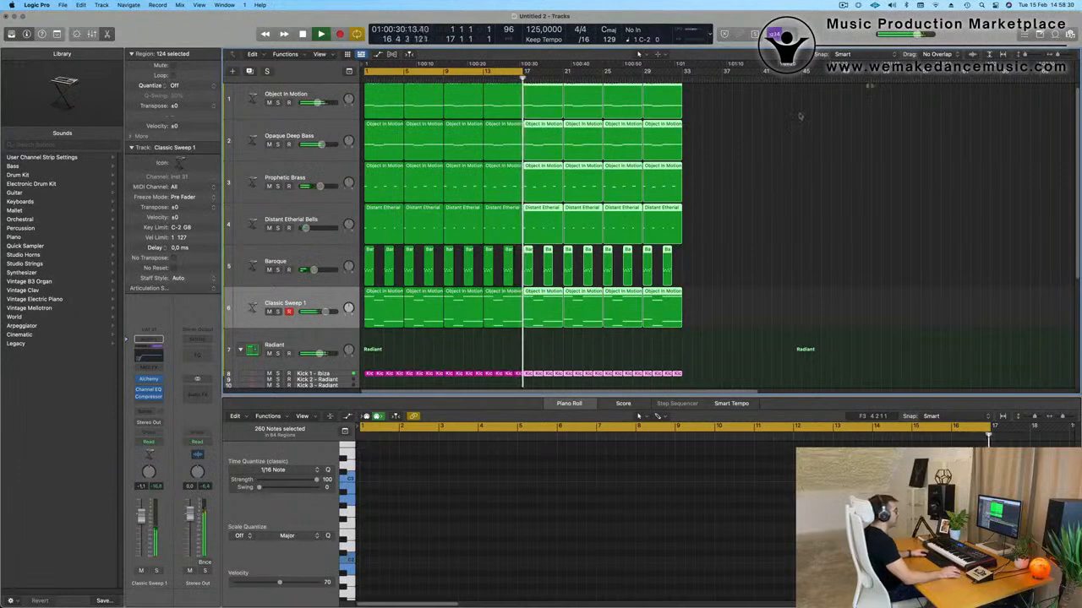
{"action": "left_click", "coordinate": [784, 159]}
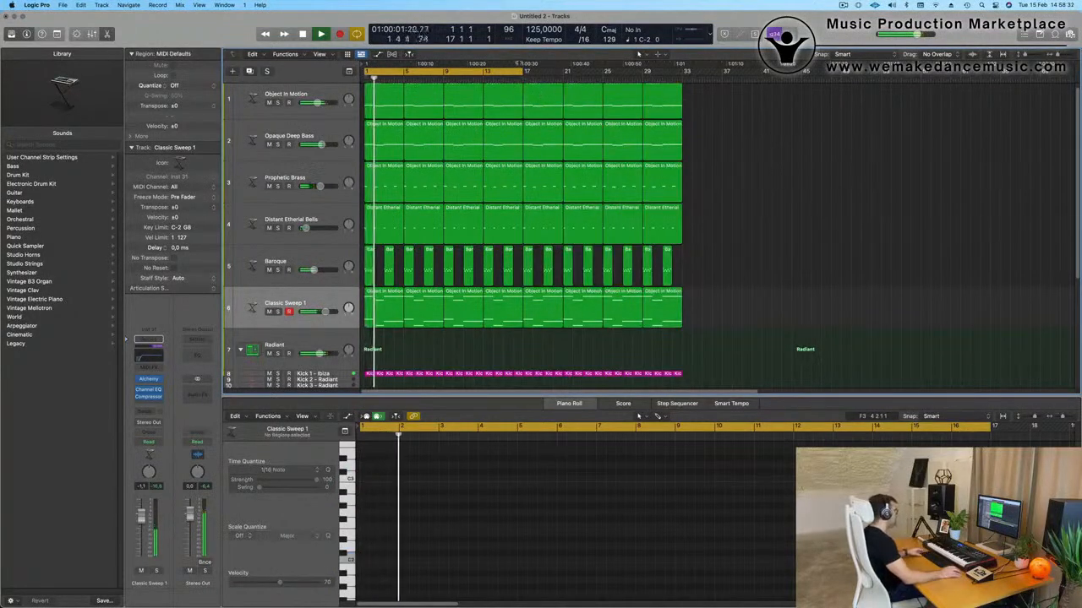
{"action": "left_click_drag", "start_coordinate": [522, 70], "coordinate": [684, 92]}
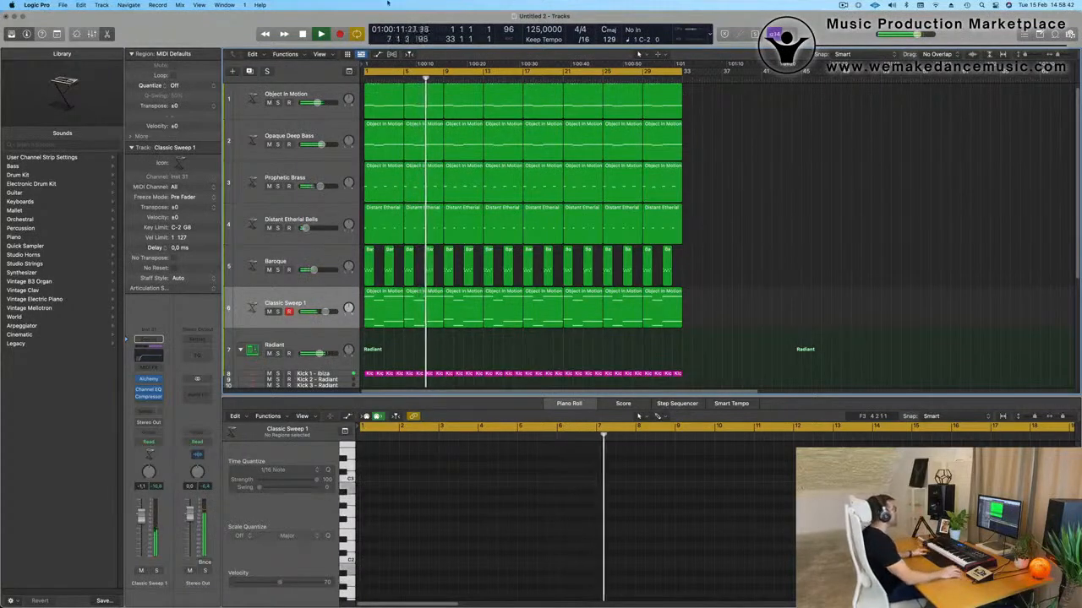
{"action": "key", "text": "Return"}
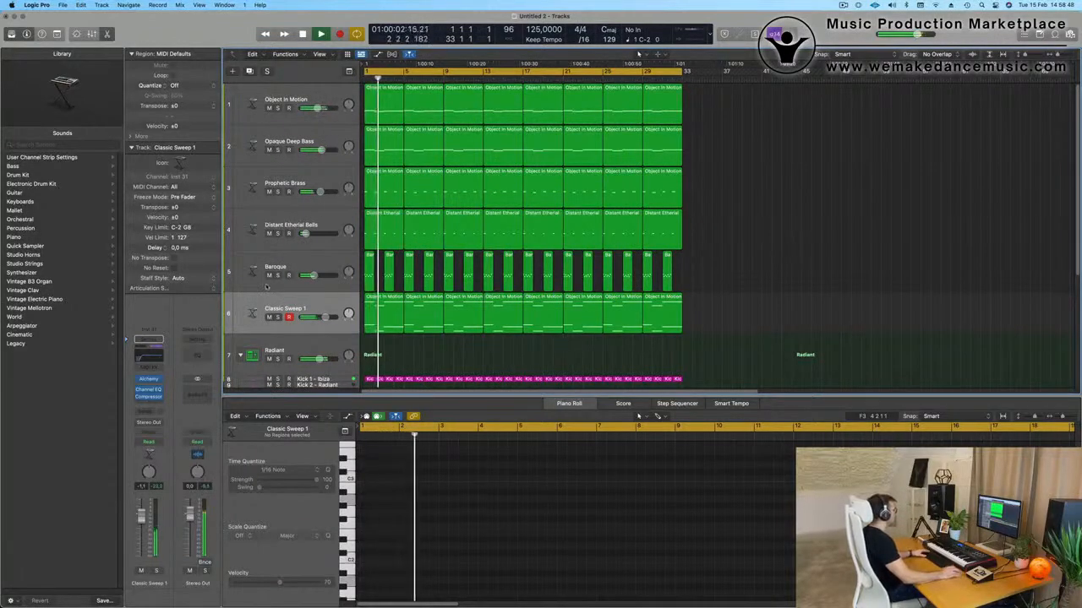
- Listen briefly to Classic Sweep 1 in solo and return to full playback from bar 1
{"action": "left_click", "coordinate": [278, 319]}
{"action": "left_click", "coordinate": [278, 318]}
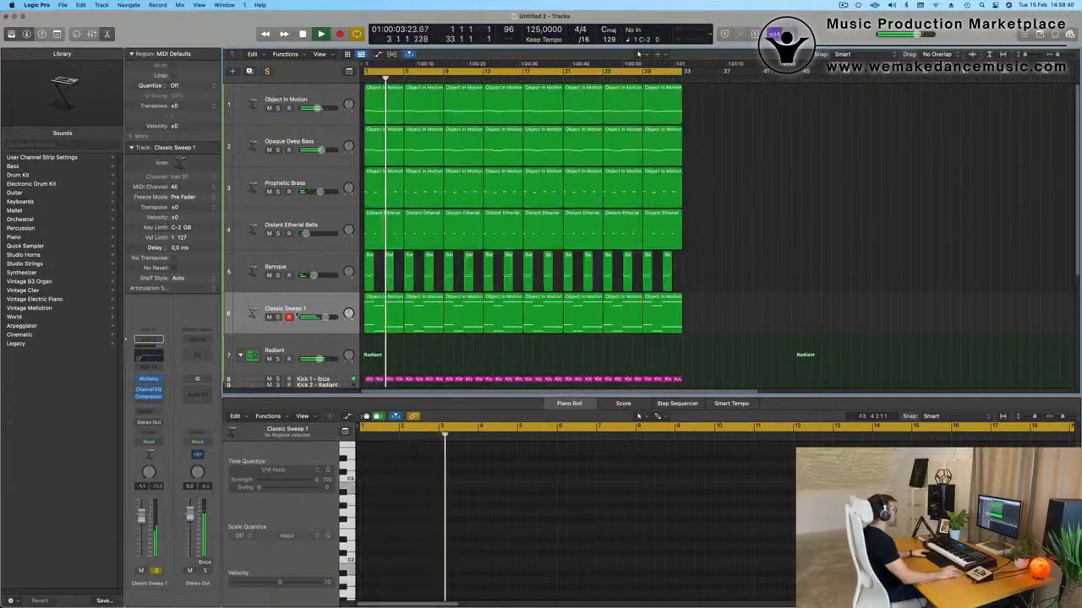
{"action": "left_click", "coordinate": [323, 306]}
{"action": "key", "text": "space"}
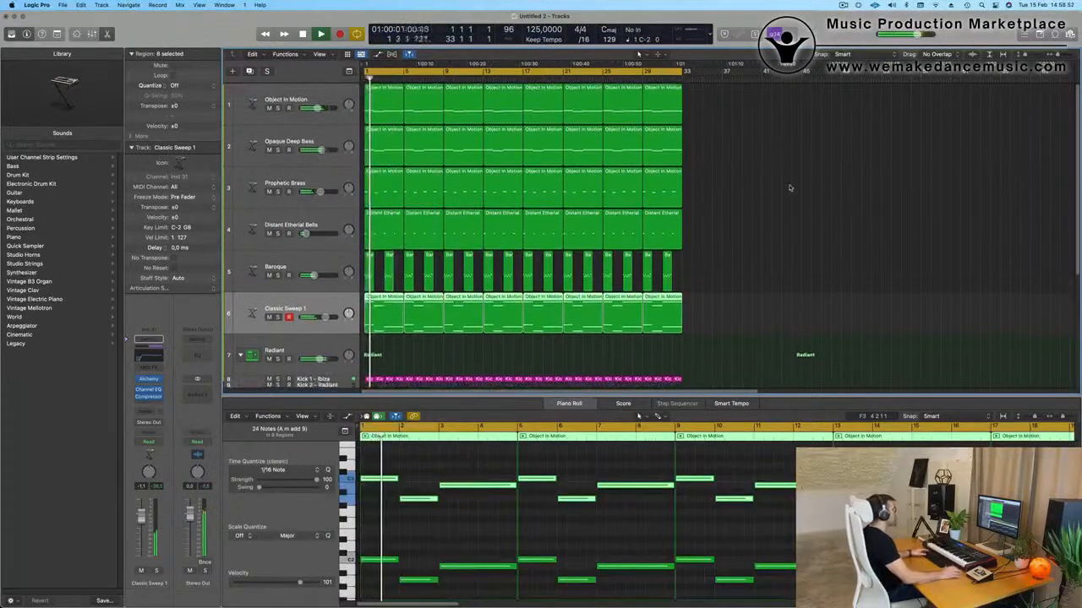
- Repeat all regions once more to bar 65 and extend the cycle range to bar 65
{"action": "key", "text": "super+a"}
{"action": "key", "text": "super+r"}
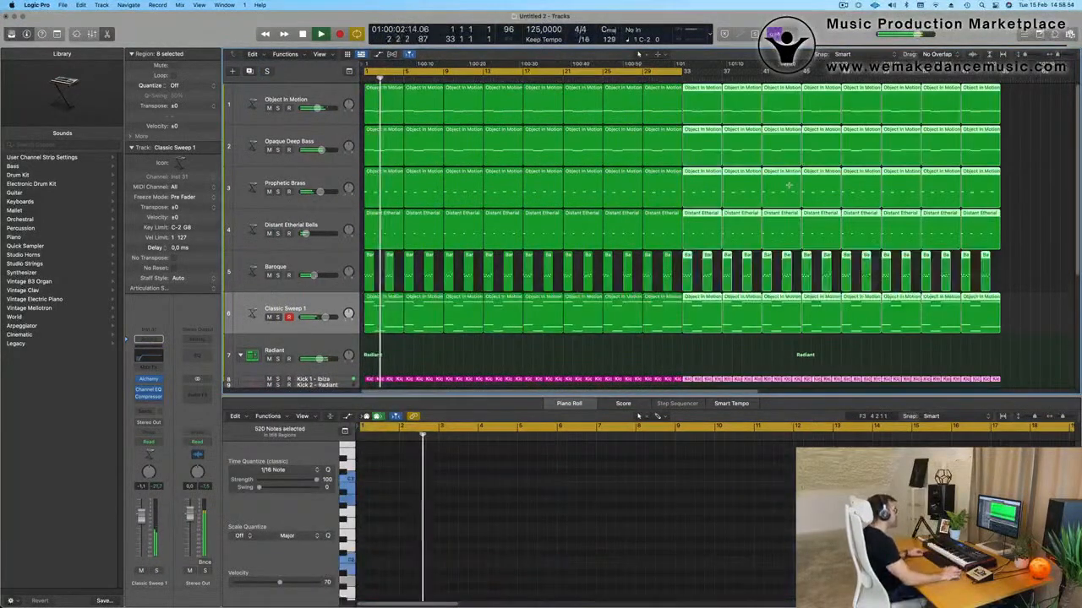
{"action": "key", "text": "super+Left"}
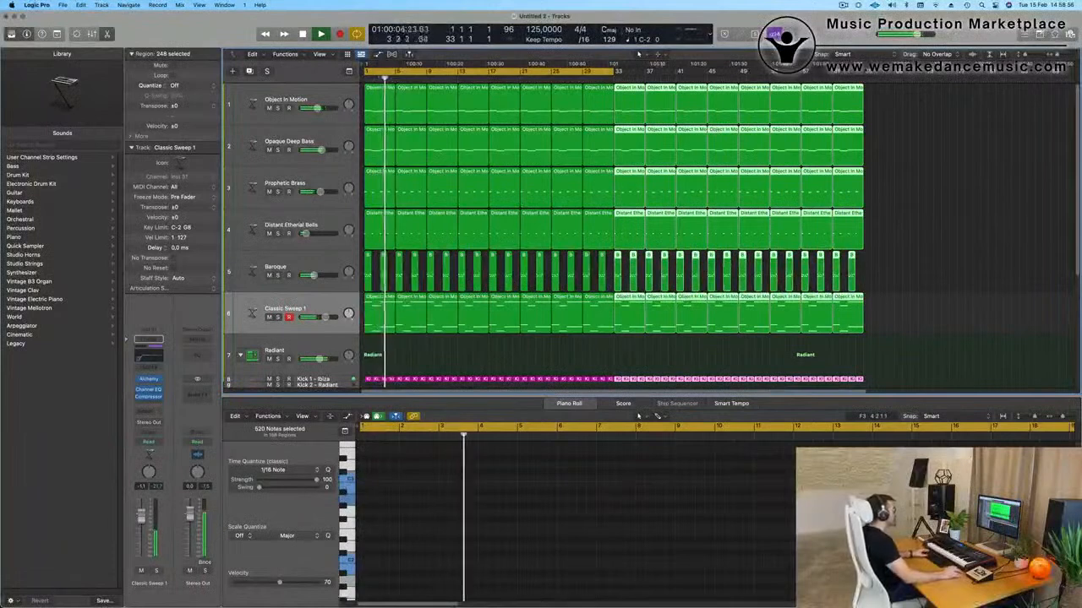
{"action": "left_click_drag", "start_coordinate": [614, 71], "coordinate": [861, 89]}
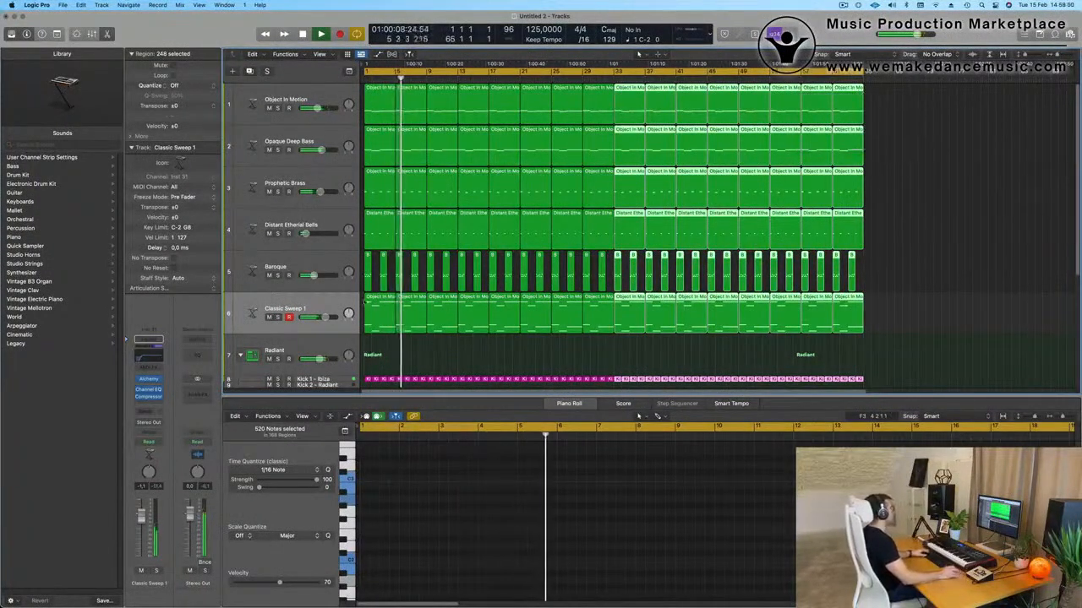
{"action": "left_click", "coordinate": [325, 308]}
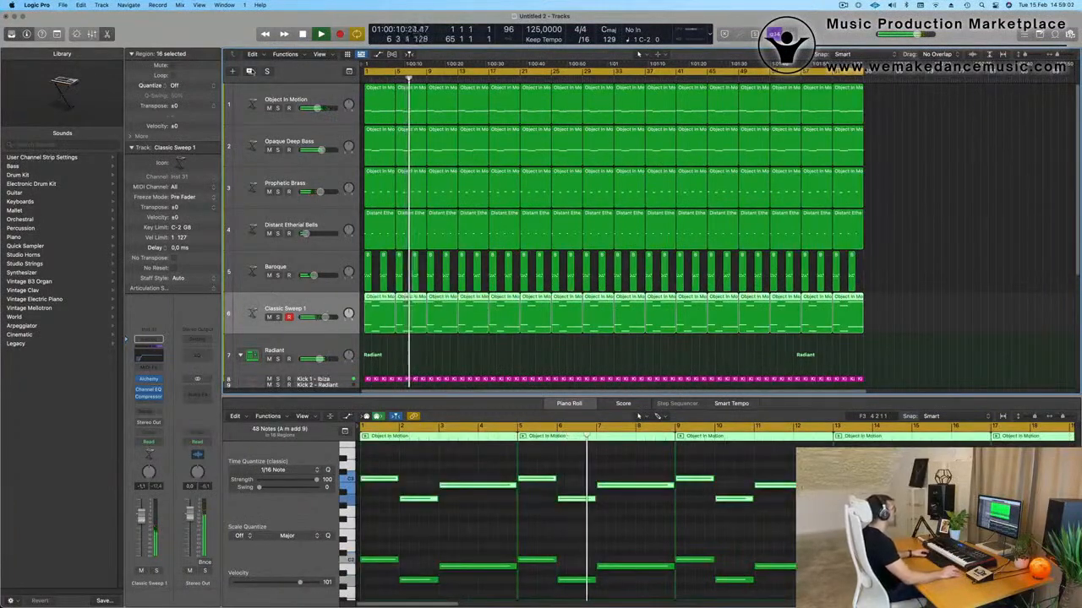
- Duplicate the Classic Sweep 1 track and load the Brassy Jazz Ensemble preset from Alchemy's Fast Attack pads on the copy
{"action": "key", "text": "super+d"}
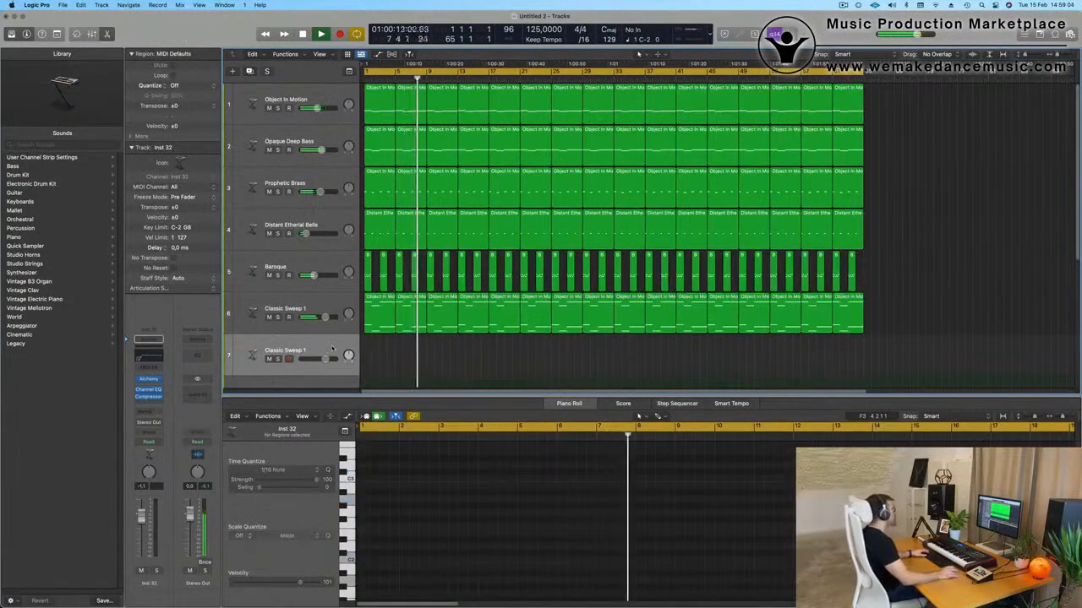
{"action": "left_click", "coordinate": [148, 382]}
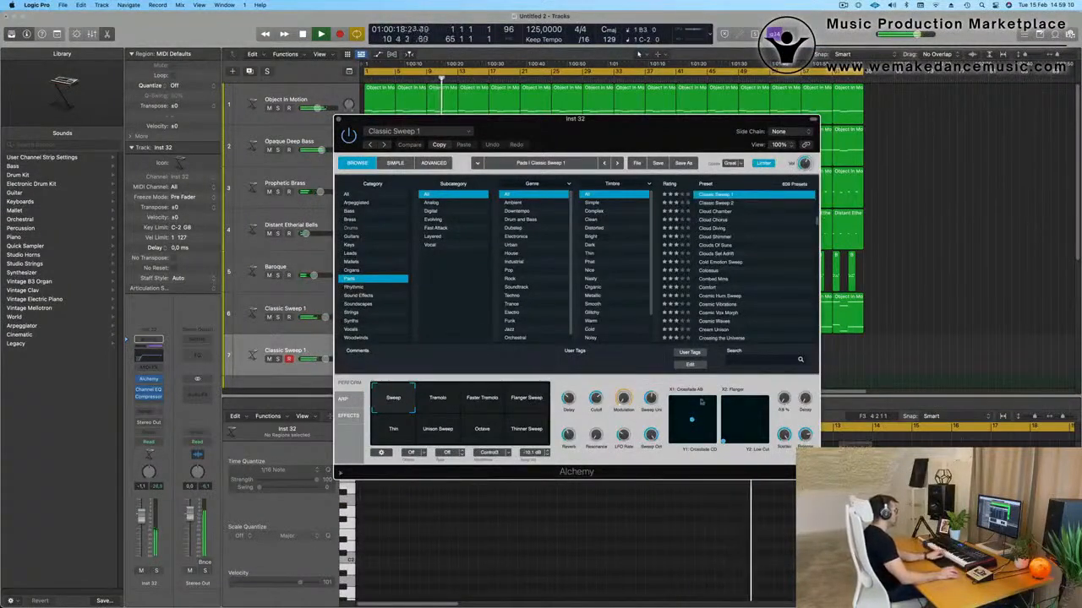
{"action": "left_click_drag", "start_coordinate": [665, 119], "coordinate": [741, 130]}
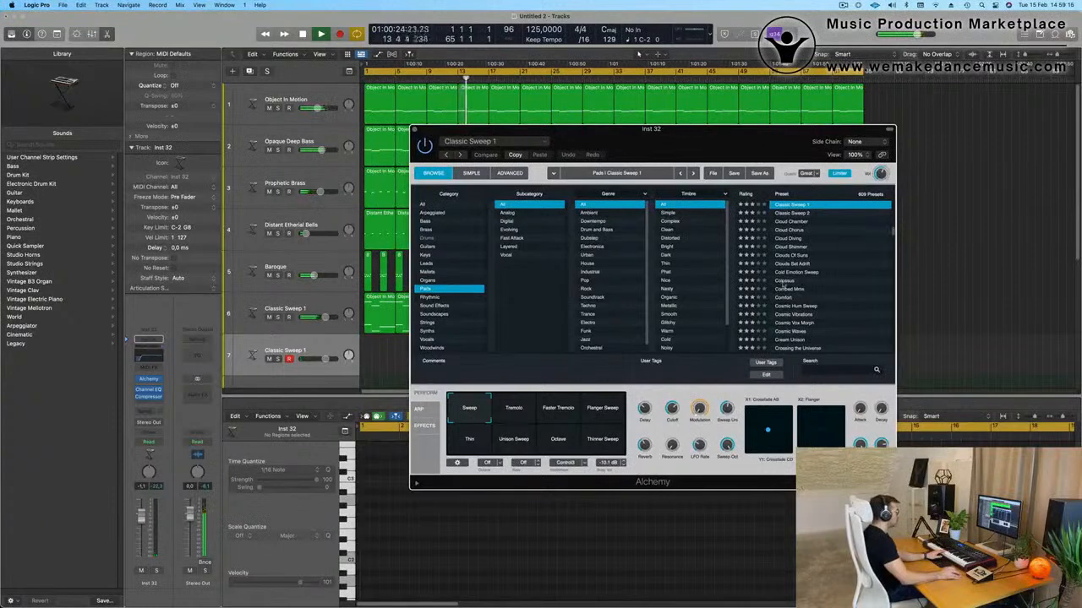
{"action": "left_click", "coordinate": [784, 281]}
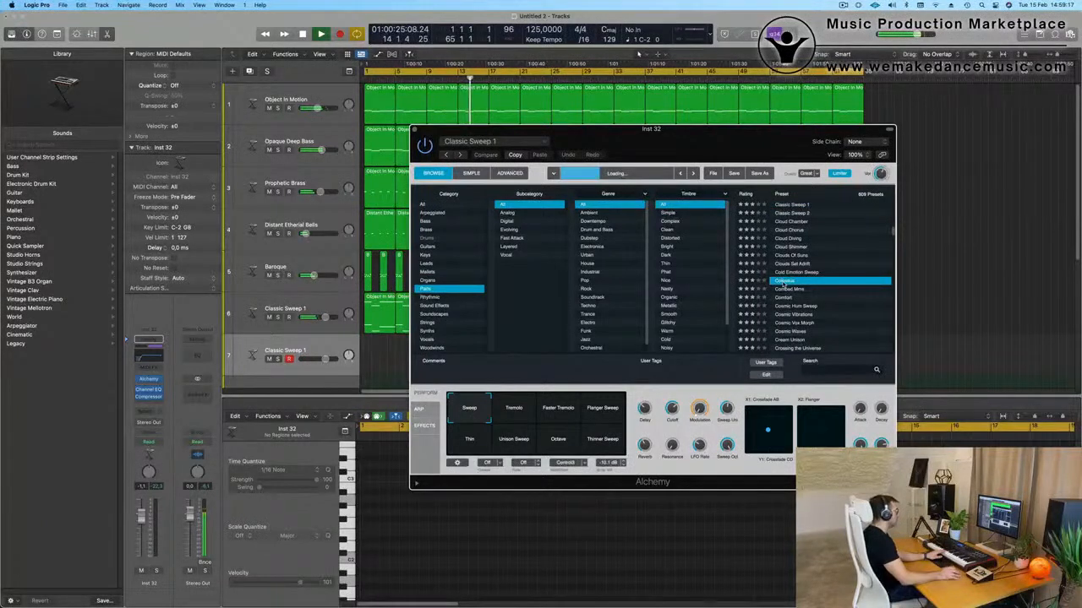
{"action": "left_click", "coordinate": [512, 239]}
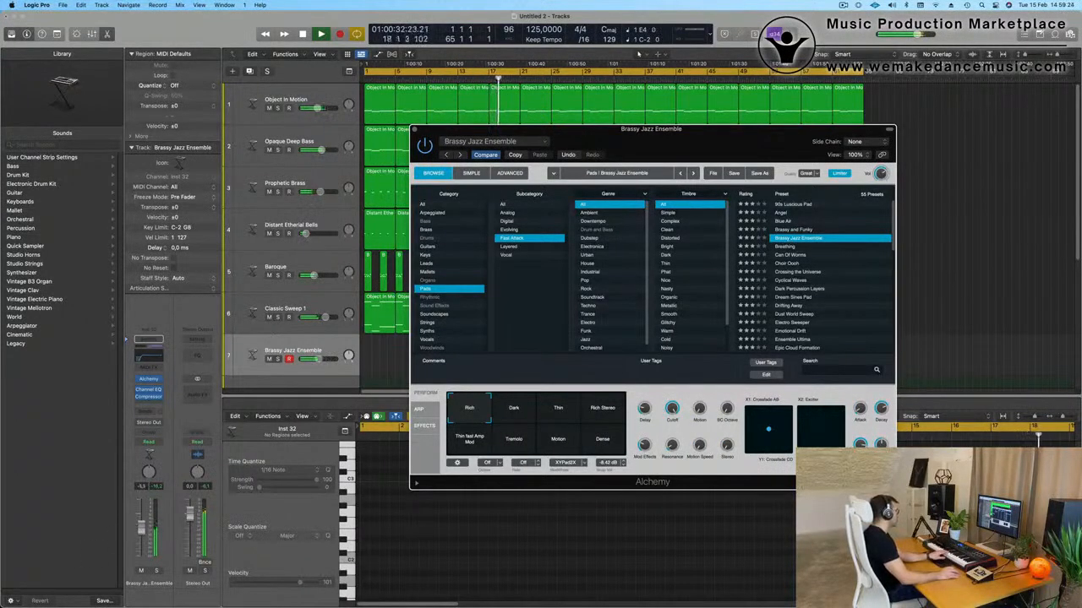
- Lower the Brassy Jazz Ensemble track's volume slightly and add a send to Bus 5
{"action": "left_click_drag", "start_coordinate": [141, 533], "coordinate": [141, 536]}
{"action": "left_click", "coordinate": [145, 414]}
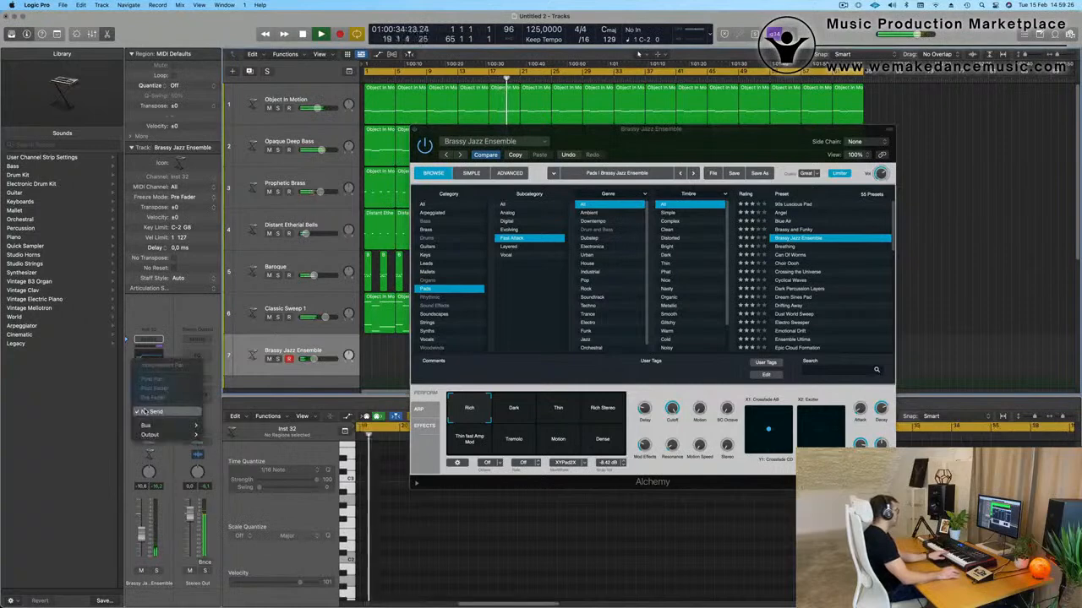
{"action": "mouse_move", "coordinate": [160, 425]}
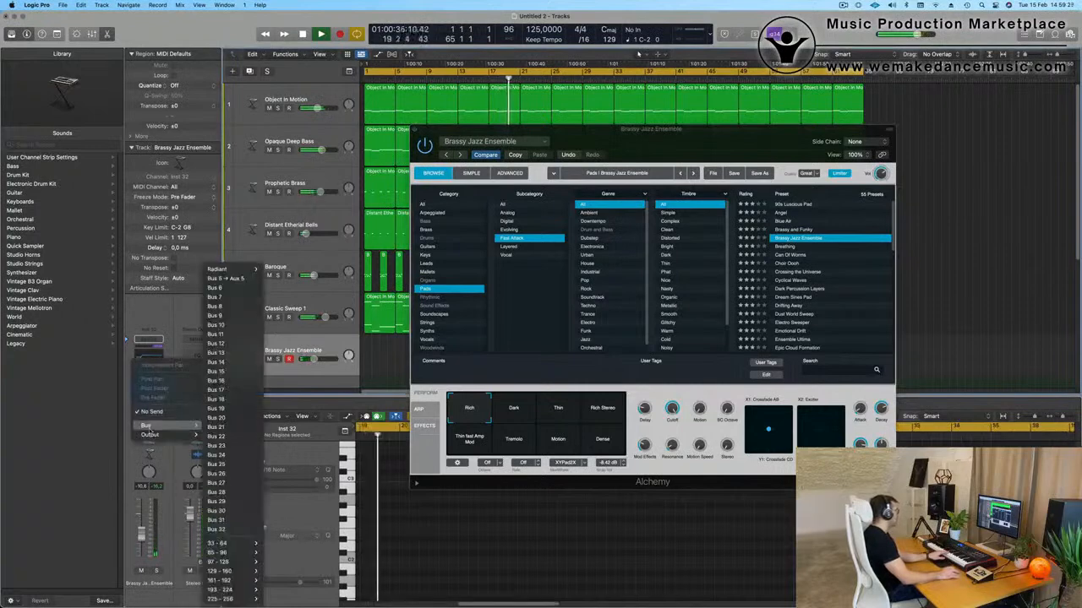
{"action": "left_click", "coordinate": [226, 279]}
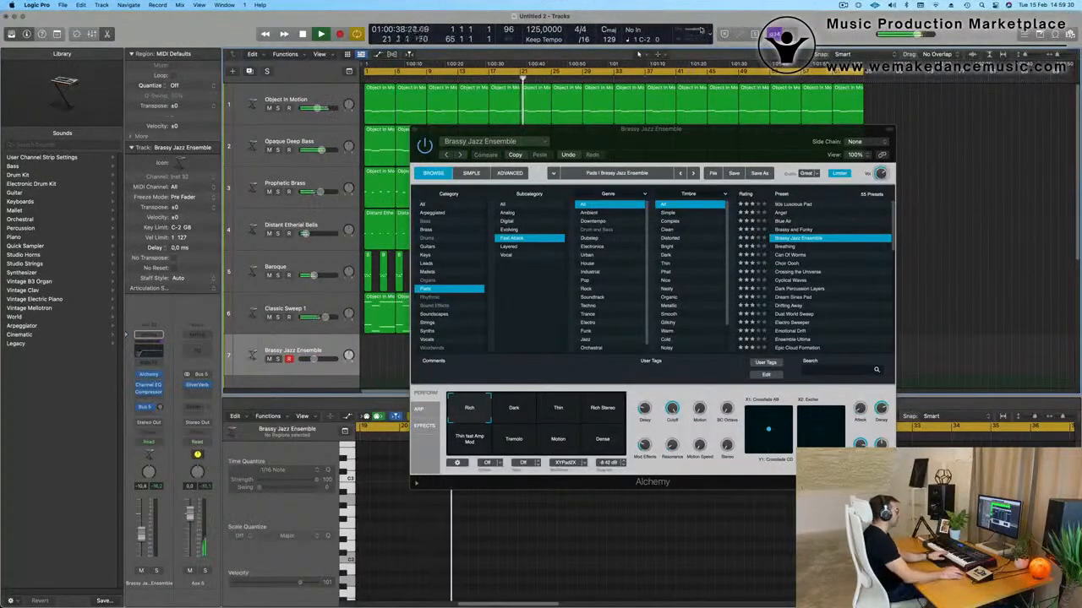
- Show the Performance Meter and arrange it and the Alchemy window so the track list stays visible
{"action": "double_click", "coordinate": [700, 31]}
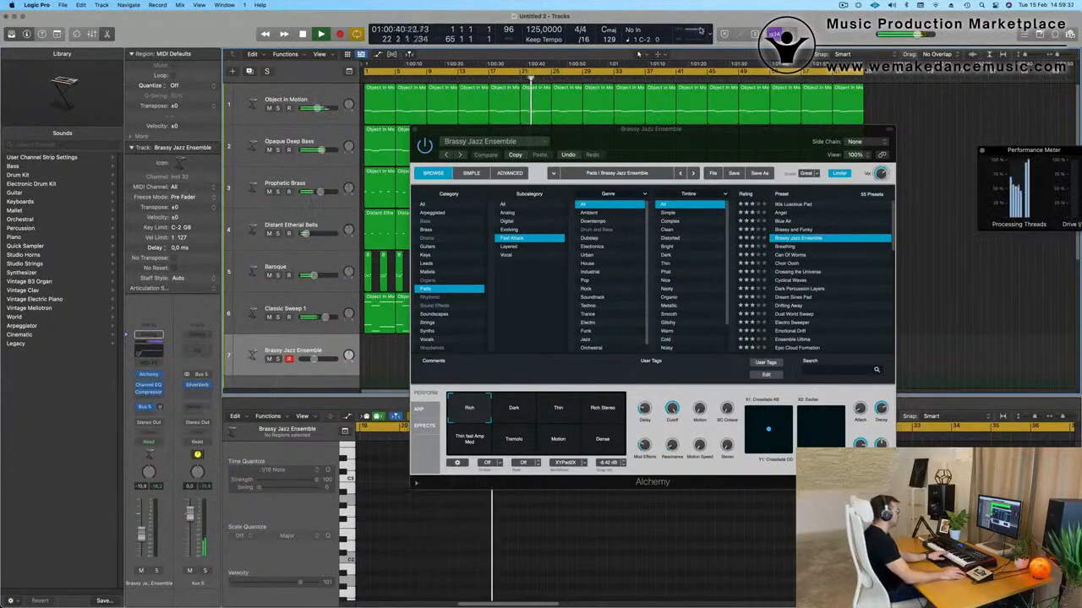
{"action": "left_click_drag", "start_coordinate": [1031, 140], "coordinate": [807, 52]}
{"action": "left_click_drag", "start_coordinate": [760, 129], "coordinate": [989, 199]}
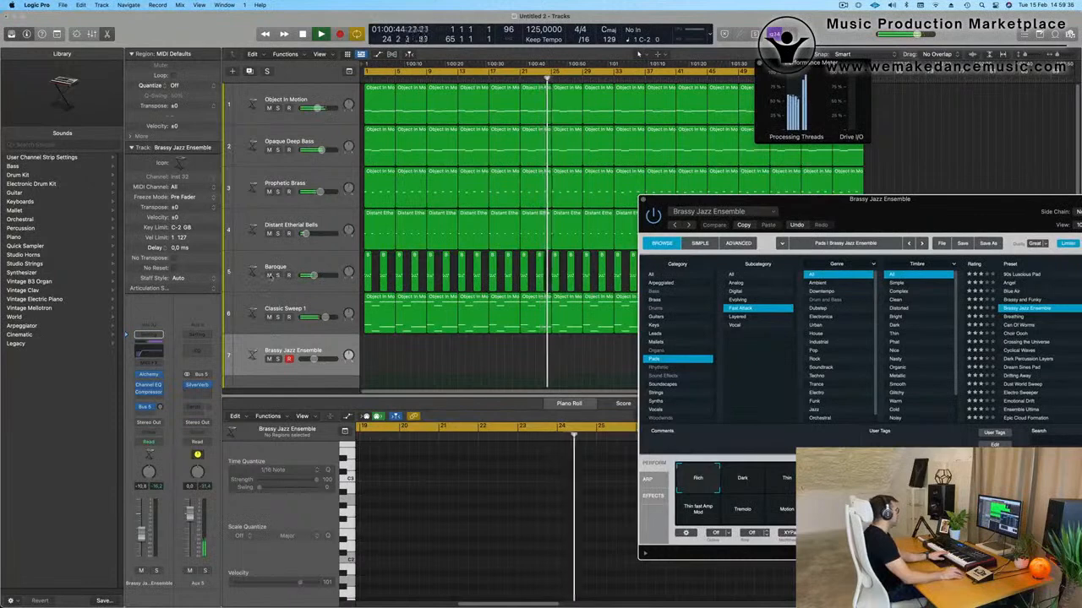
- Compare the processing load with Baroque and Classic Sweep 1 muted and unmuted, replaying from bar 1
{"action": "left_click", "coordinate": [269, 275]}
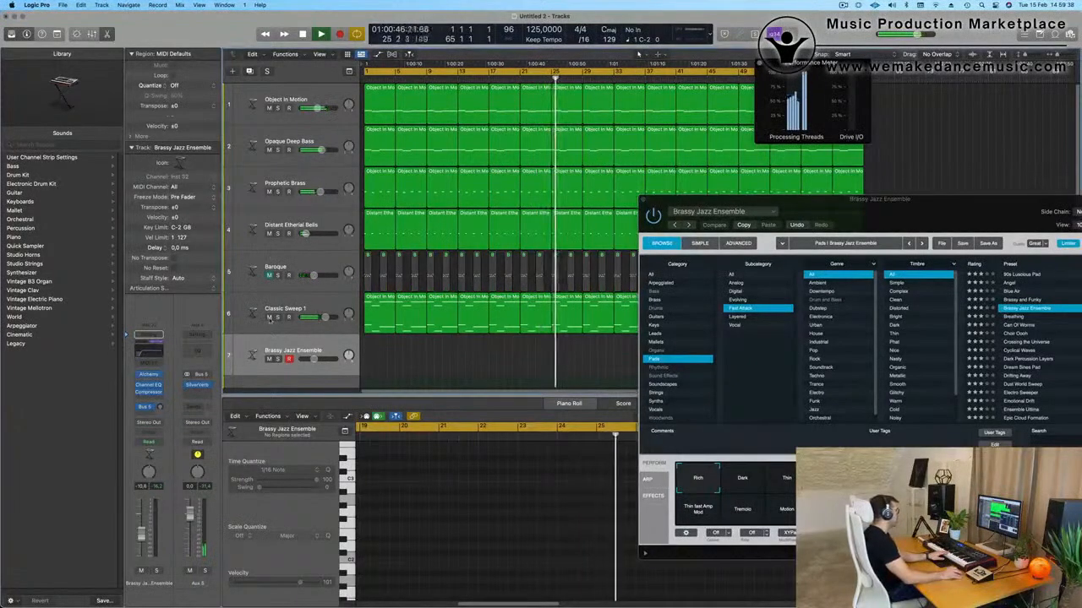
{"action": "left_click", "coordinate": [269, 317]}
{"action": "key", "text": "Return"}
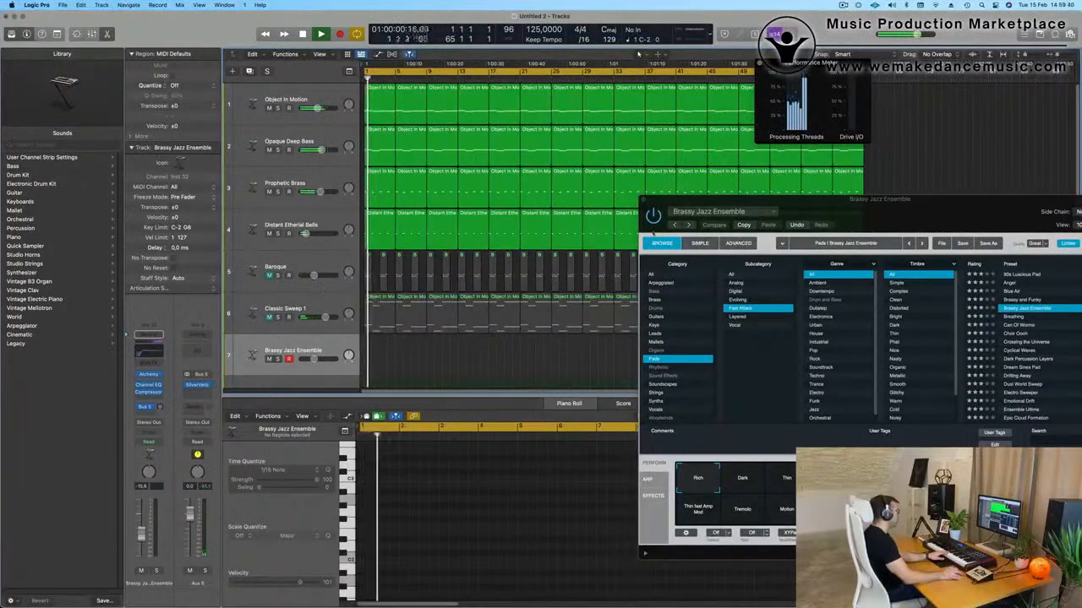
{"action": "left_click_drag", "start_coordinate": [868, 205], "coordinate": [837, 185]}
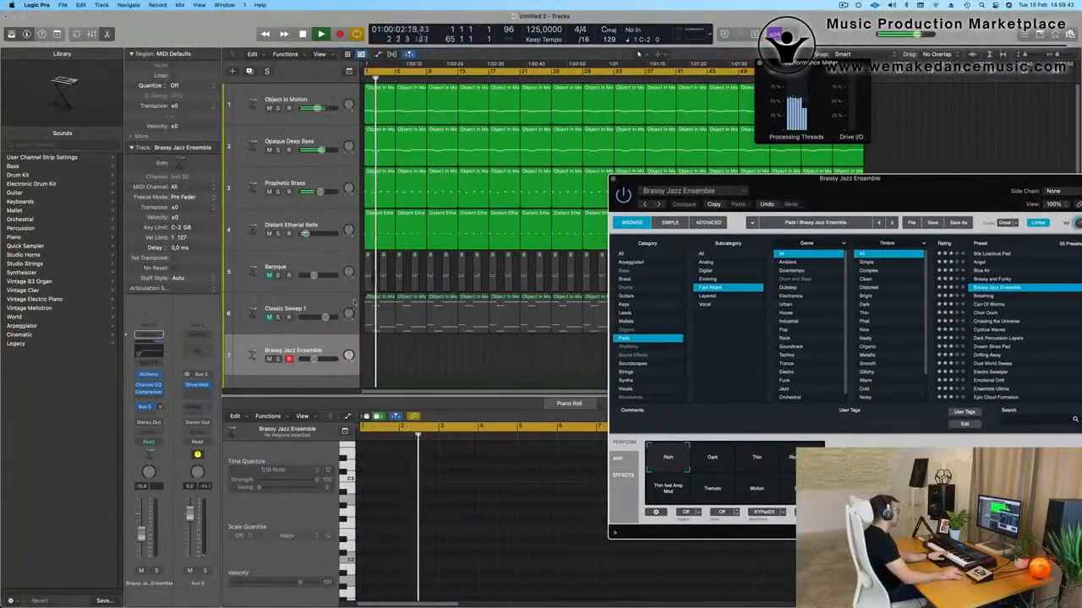
{"action": "left_click", "coordinate": [304, 306]}
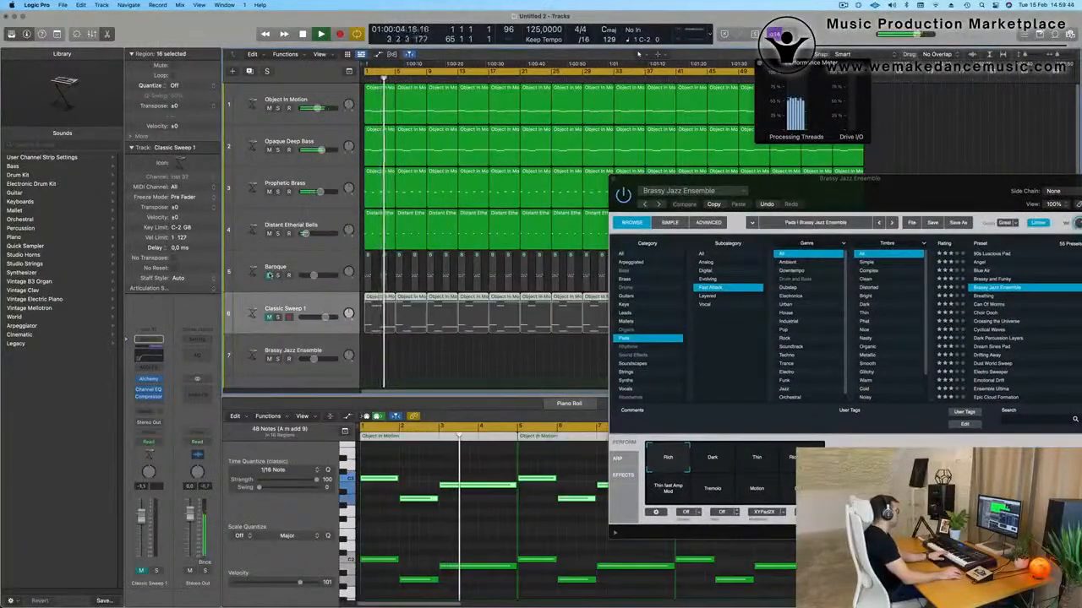
{"action": "left_click", "coordinate": [269, 277]}
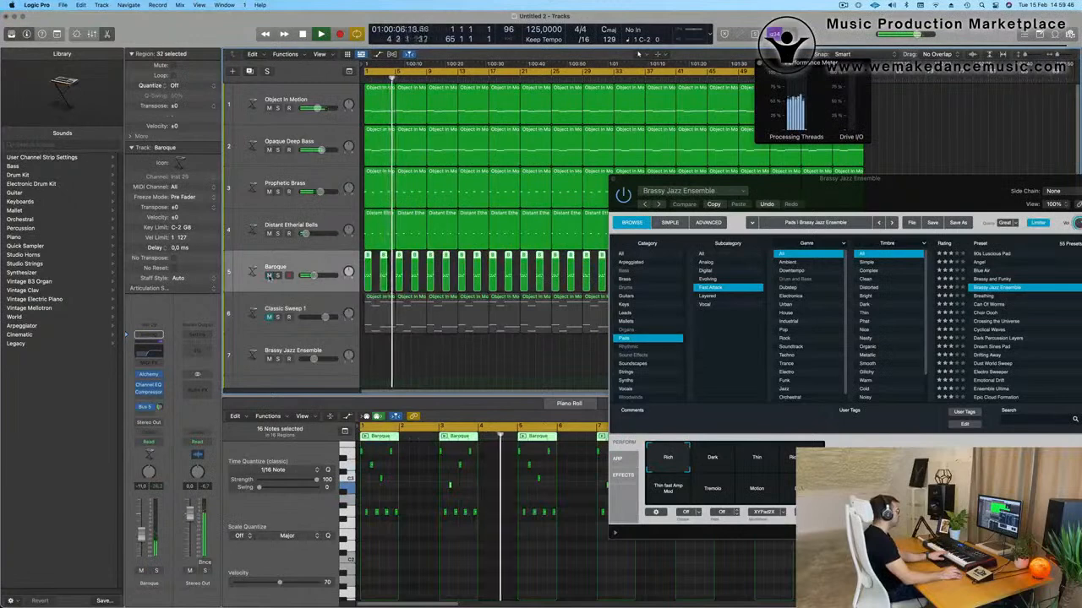
{"action": "left_click", "coordinate": [321, 308]}
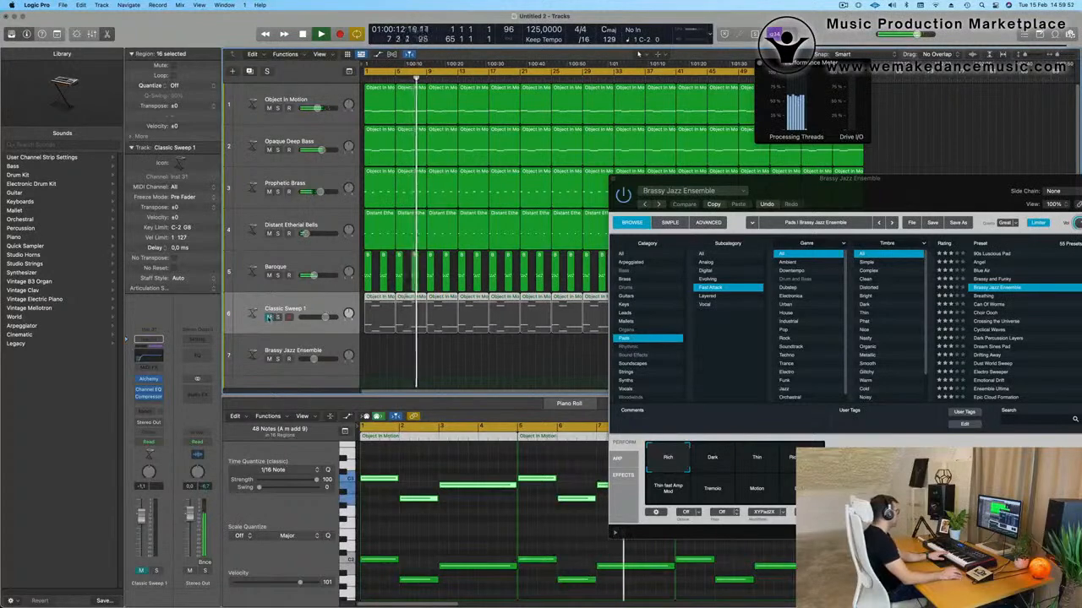
{"action": "left_click", "coordinate": [268, 318]}
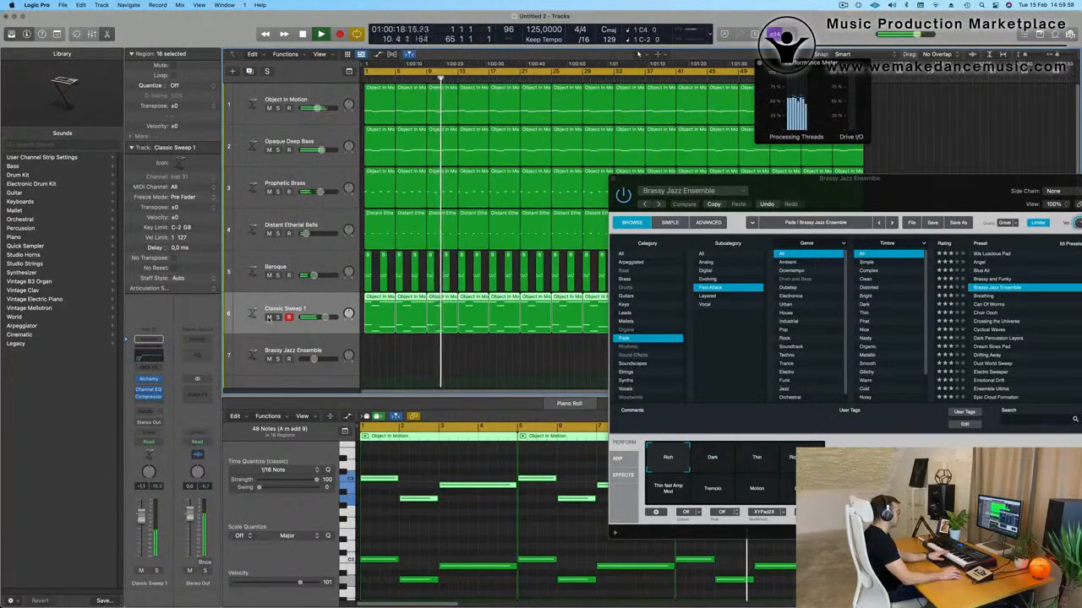
- Mute Classic Sweep 1, Baroque and Distant Etherial Bells while checking the load with Brassy Jazz Ensemble selected
{"action": "left_click", "coordinate": [297, 344]}
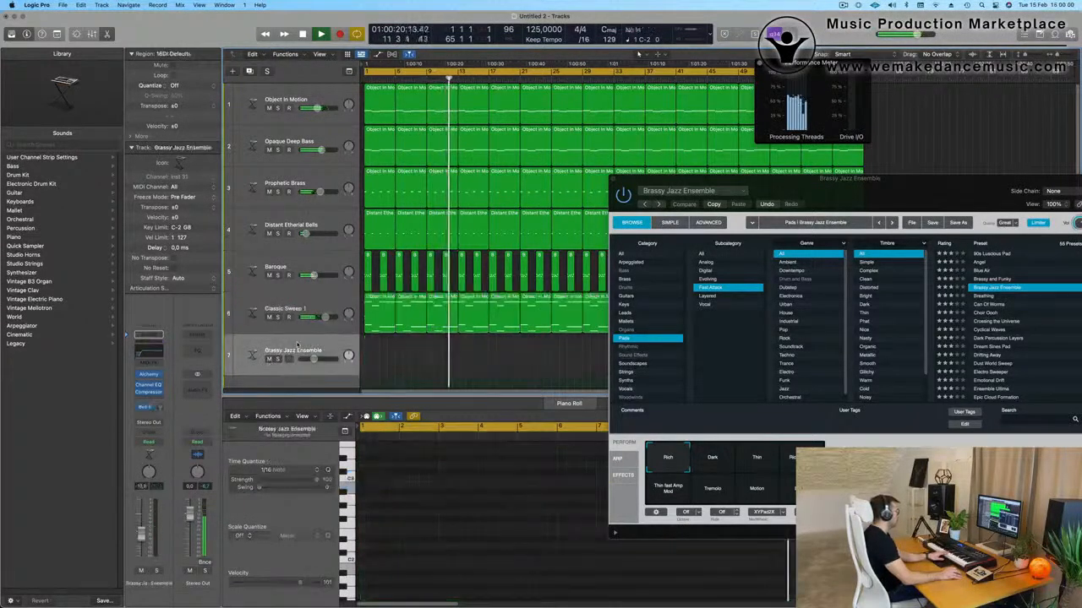
{"action": "left_click_drag", "start_coordinate": [875, 196], "coordinate": [854, 82]}
{"action": "left_click", "coordinate": [268, 317]}
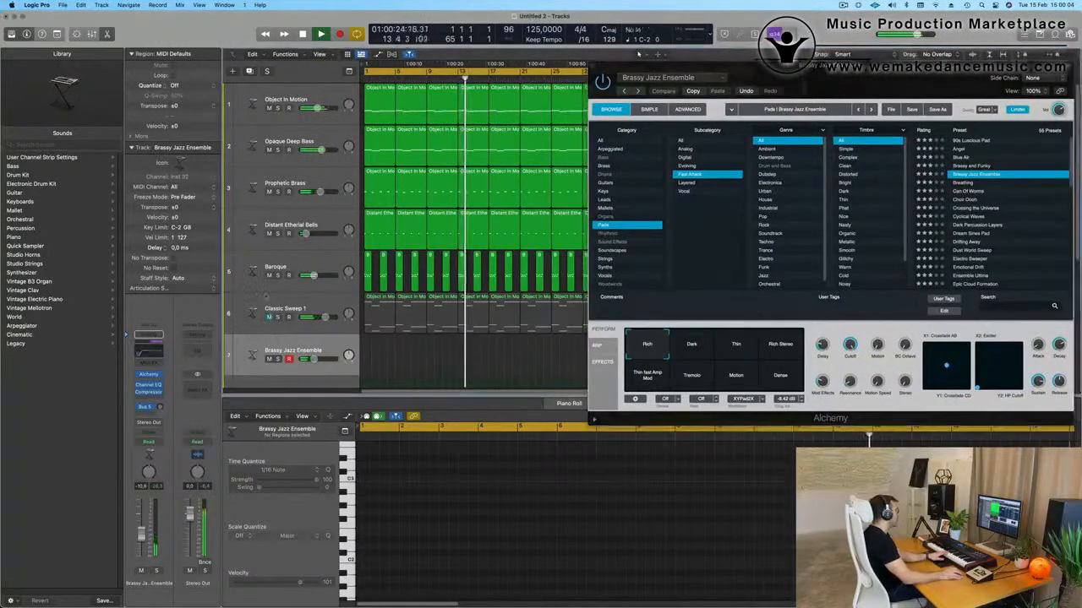
{"action": "left_click", "coordinate": [268, 275]}
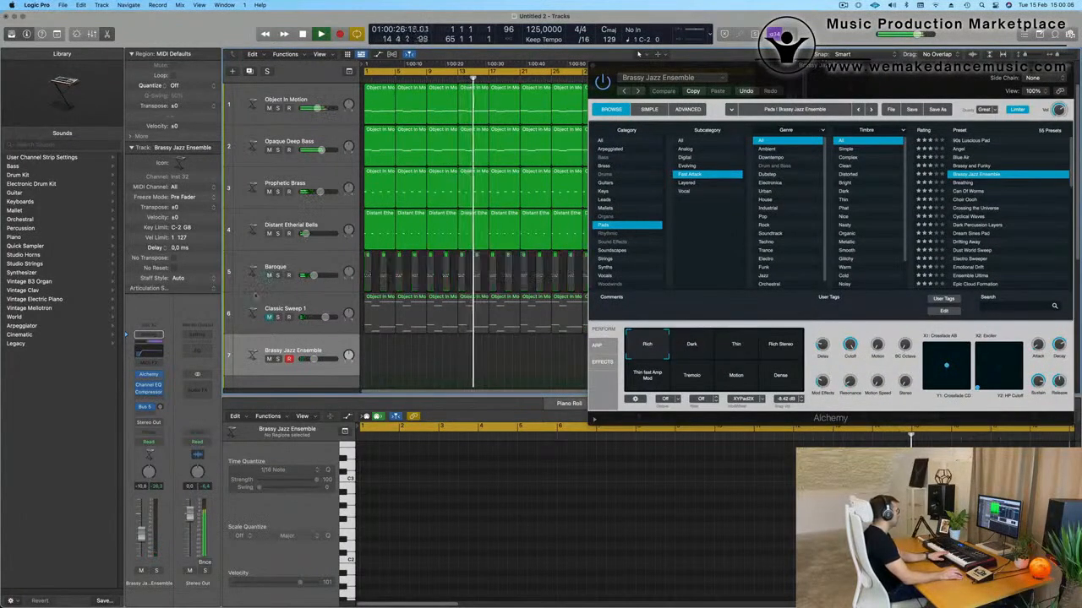
{"action": "left_click_drag", "start_coordinate": [880, 61], "coordinate": [746, 252]}
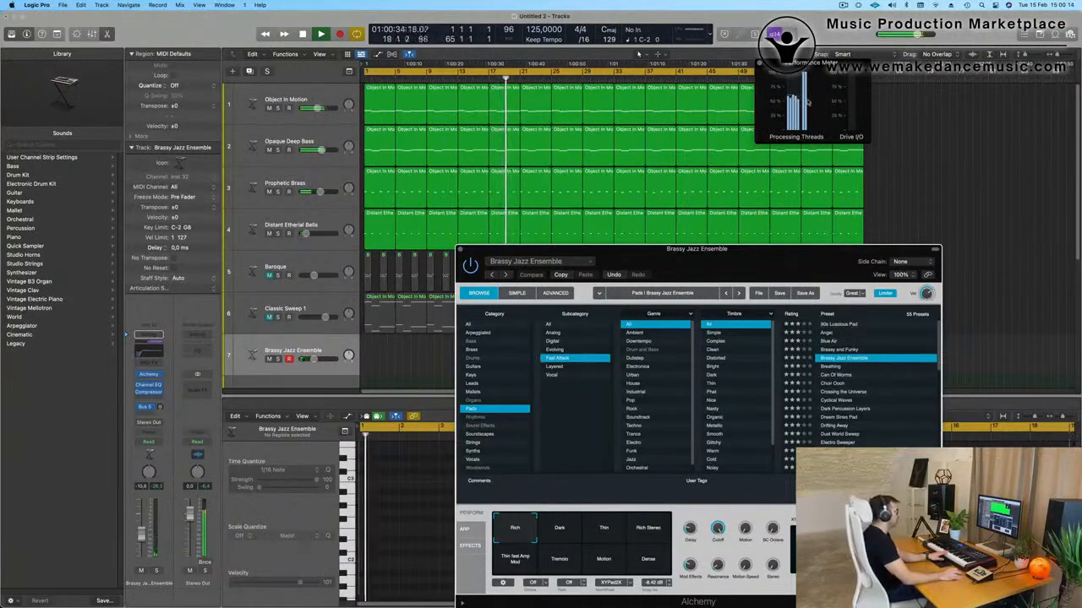
{"action": "left_click_drag", "start_coordinate": [746, 250], "coordinate": [805, 148]}
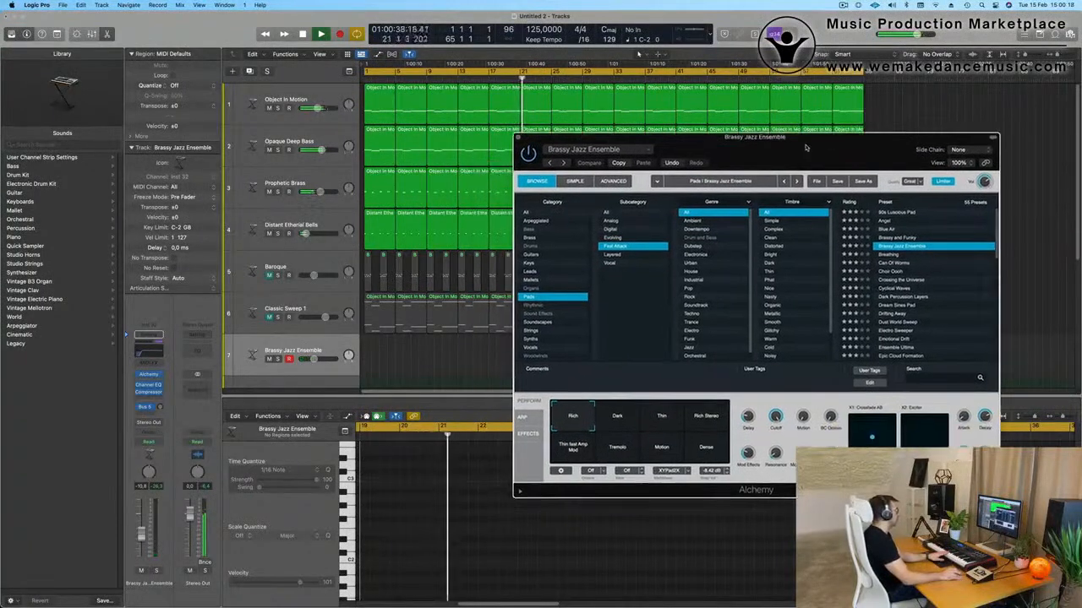
{"action": "left_click", "coordinate": [269, 233]}
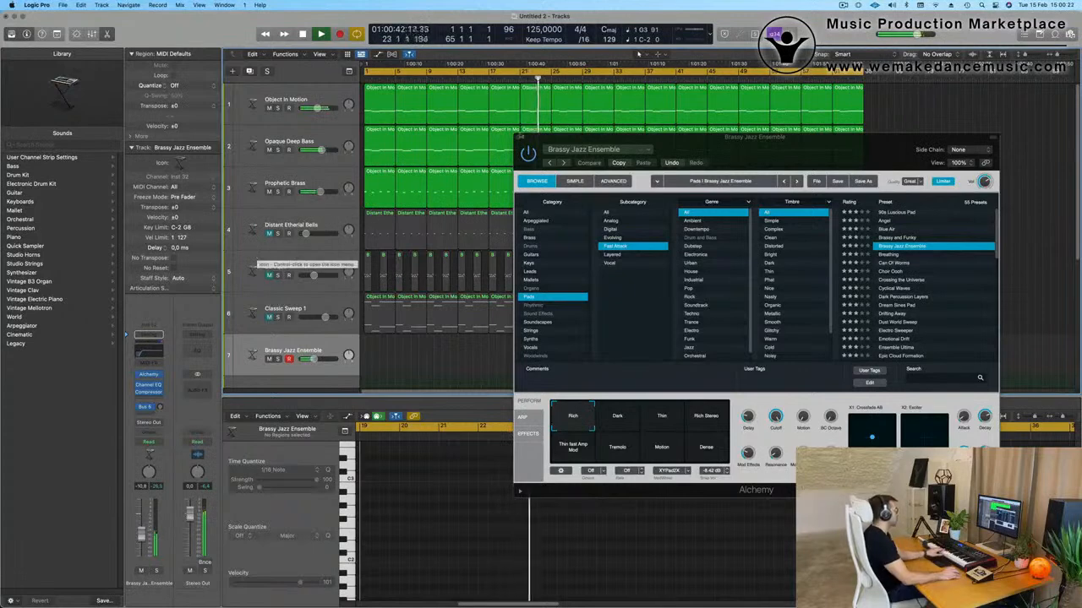
- Set the Alchemy quality of Brassy Jazz Ensemble to Good and move the plug-in window clear of the upper tracks
{"action": "left_click_drag", "start_coordinate": [799, 157], "coordinate": [661, 145]}
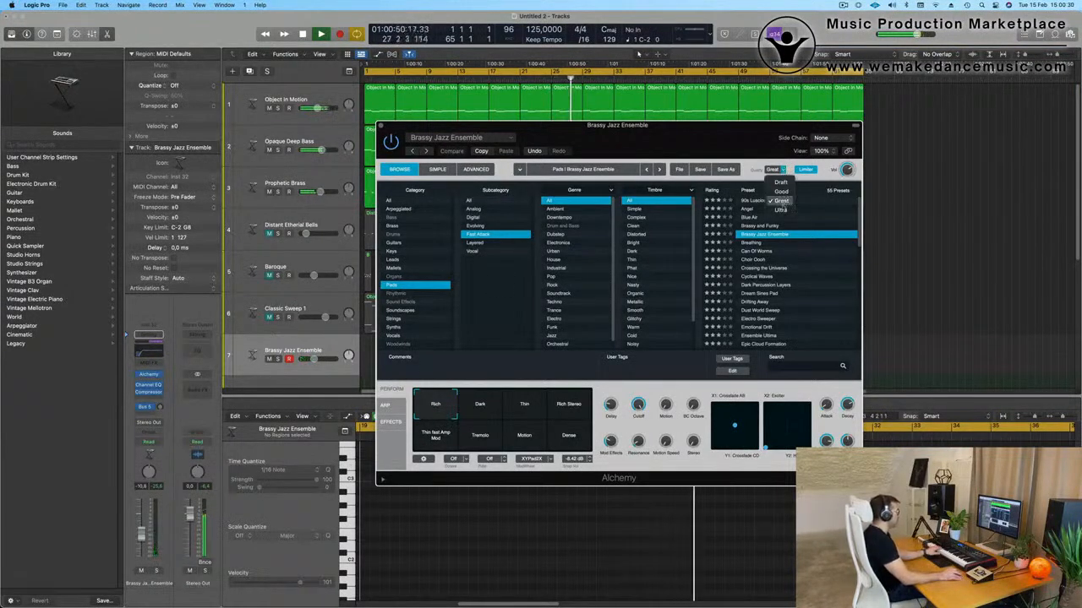
{"action": "left_click_drag", "start_coordinate": [708, 140], "coordinate": [714, 140]}
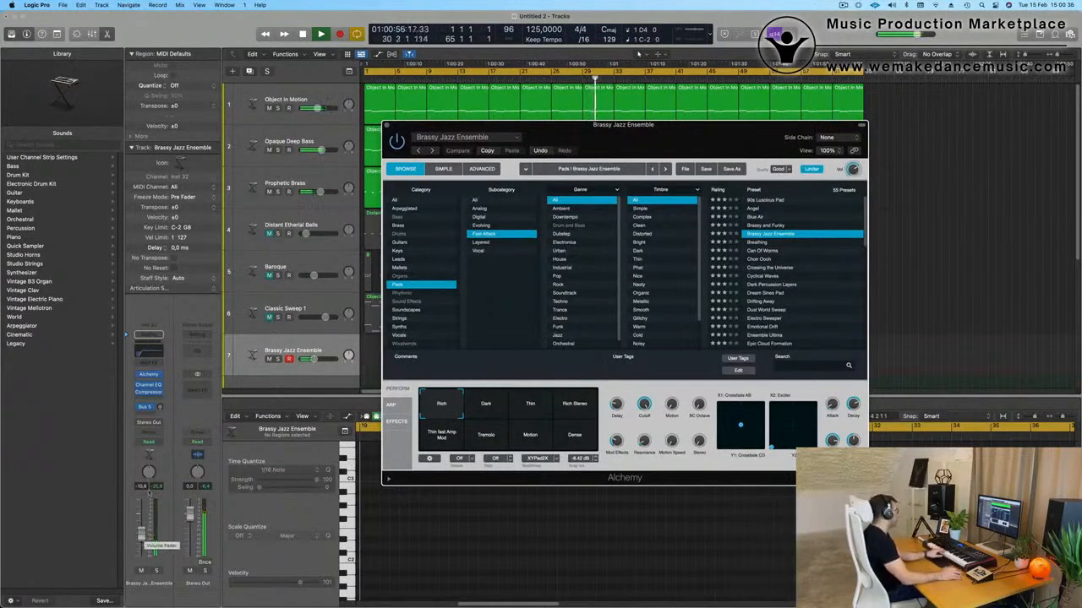
{"action": "left_click_drag", "start_coordinate": [634, 136], "coordinate": [683, 310]}
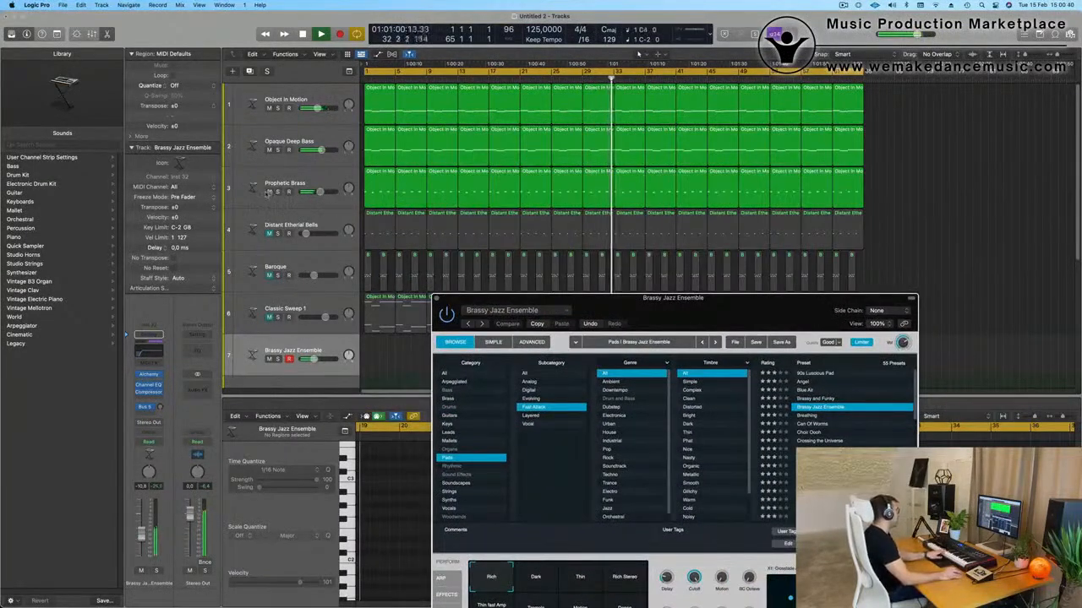
- Mute Prophetic Brass, Object In Motion and Opaque Deep Bass, soloing Object In Motion briefly, and check the Performance Meter
{"action": "left_click", "coordinate": [268, 192]}
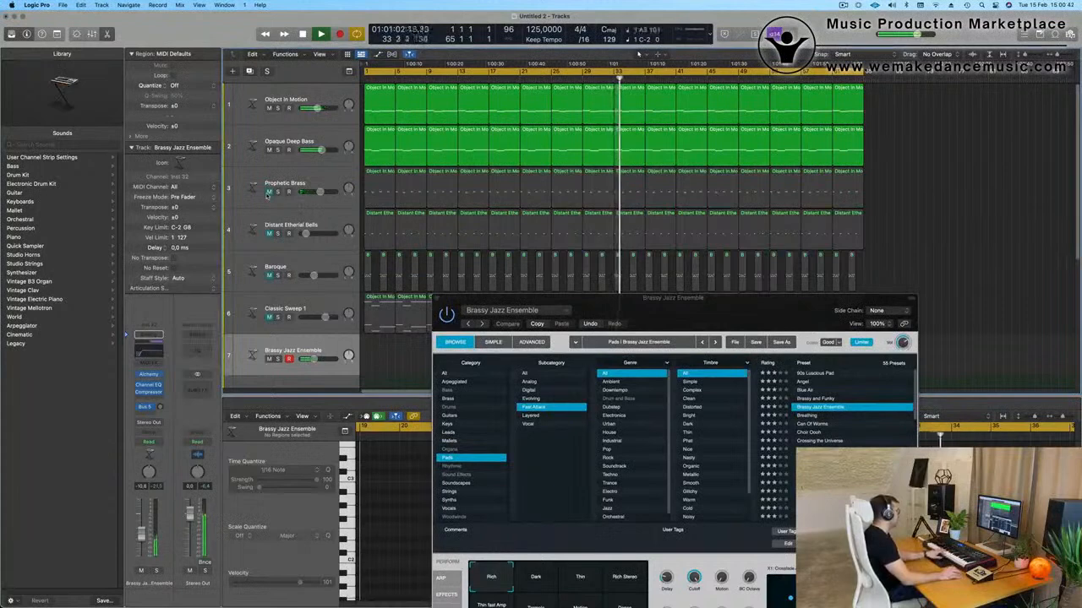
{"action": "left_click", "coordinate": [320, 99]}
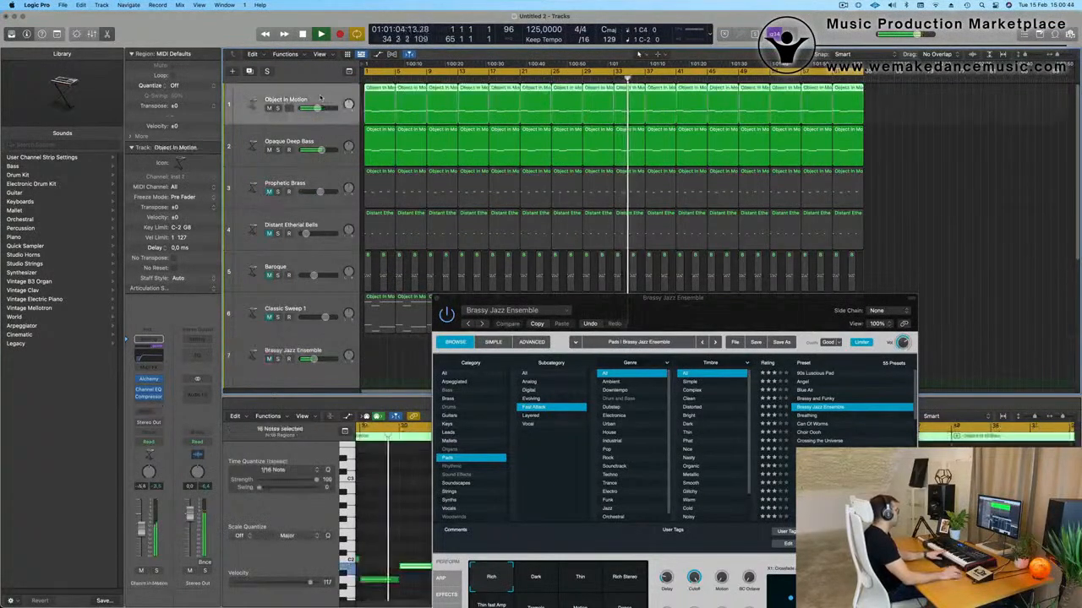
{"action": "left_click", "coordinate": [277, 108]}
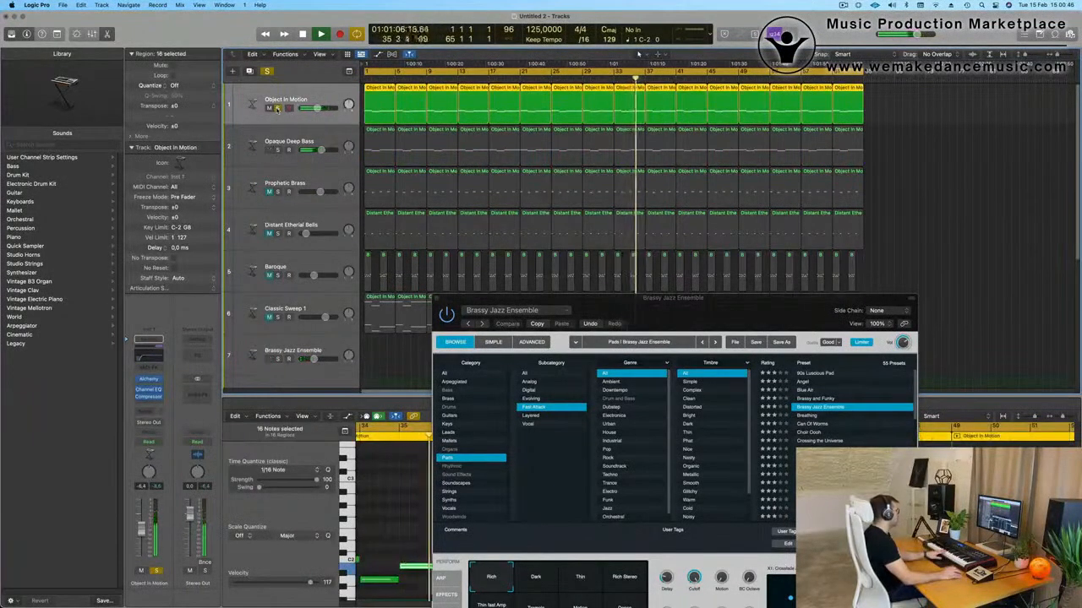
{"action": "left_click", "coordinate": [276, 108]}
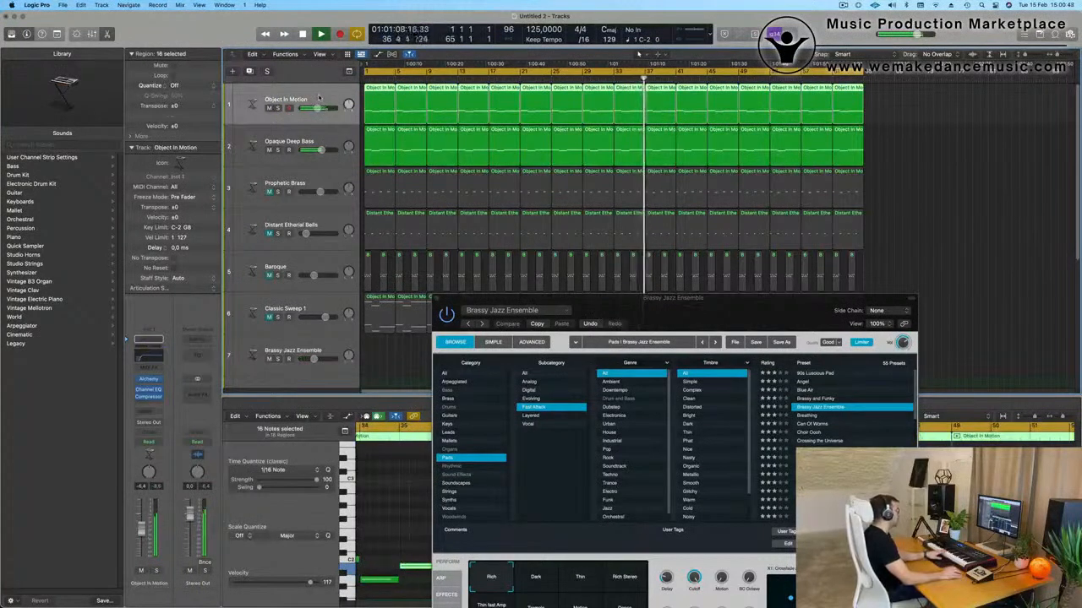
{"action": "left_click", "coordinate": [277, 108]}
{"action": "left_click", "coordinate": [276, 108]}
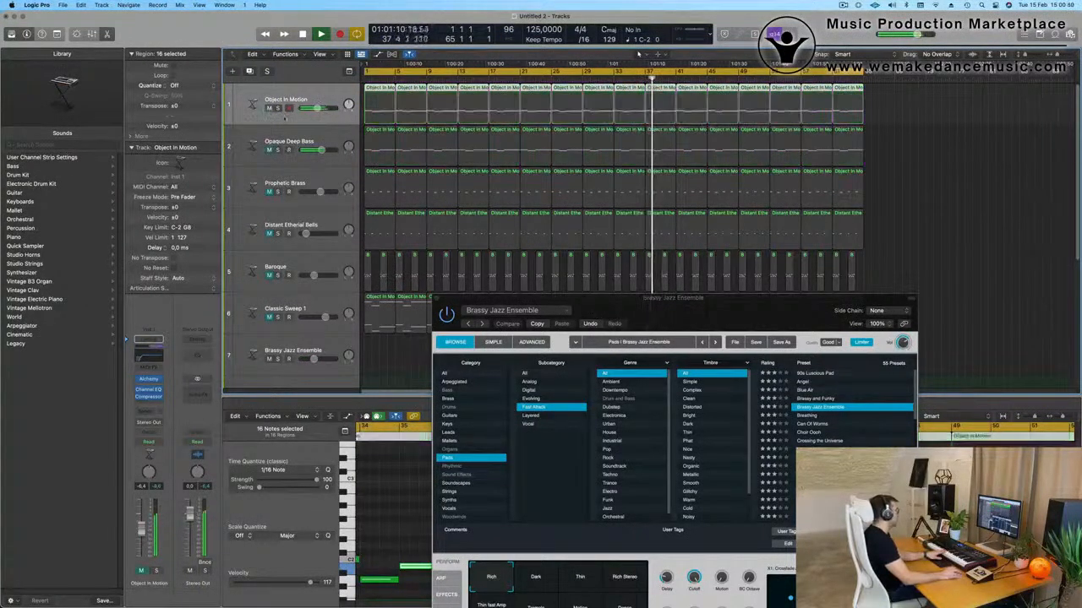
{"action": "left_click", "coordinate": [693, 32]}
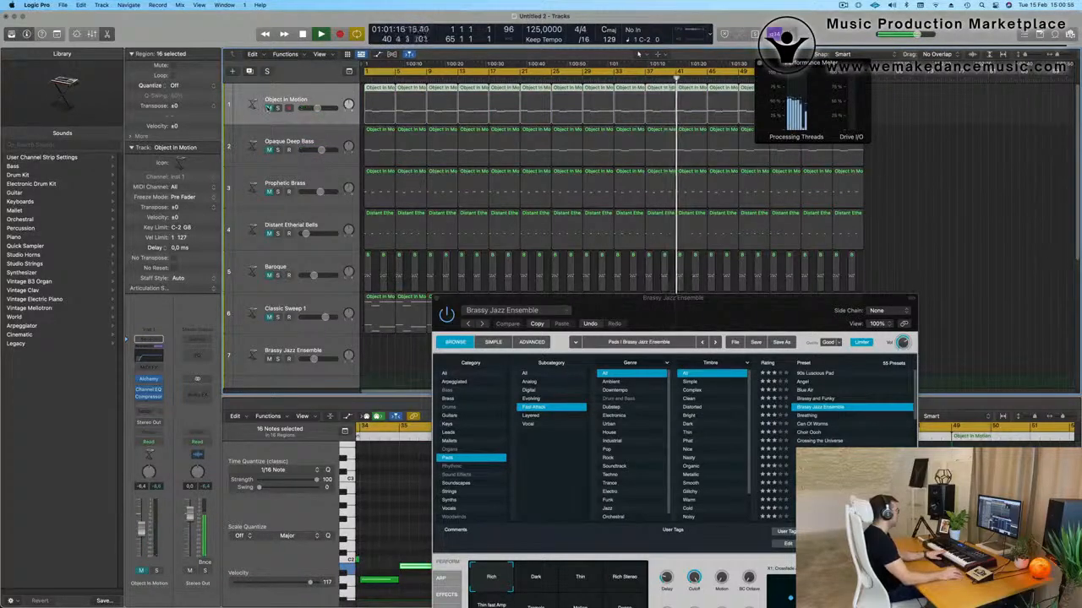
- Unmute the silenced instrument tracks and select the Brassy Jazz Ensemble track
{"action": "scroll", "coordinate": [291, 169], "scroll_direction": "down", "scroll_amount": 8}
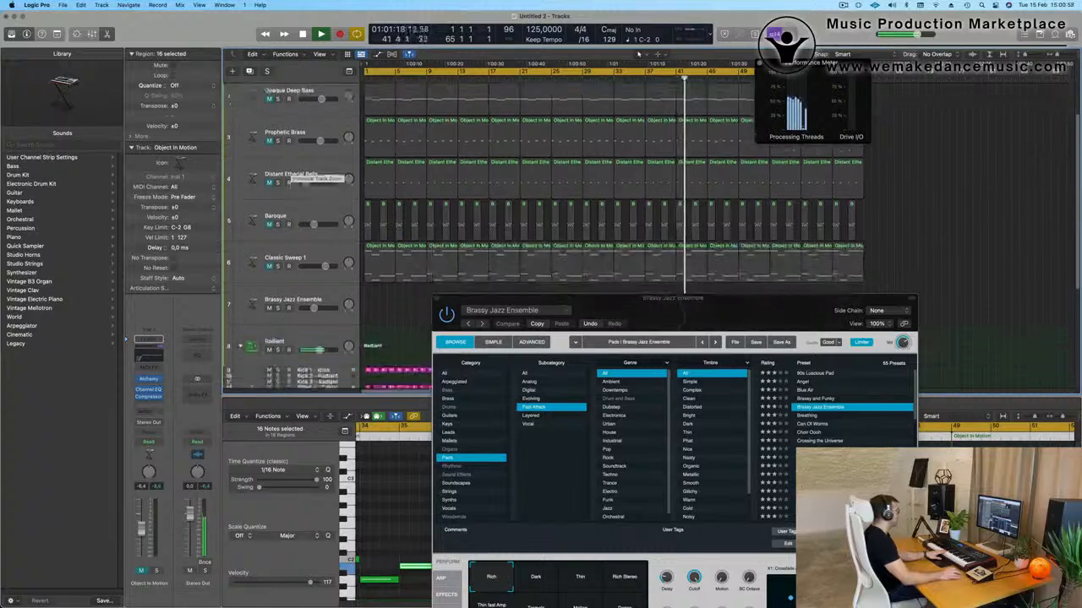
{"action": "scroll", "coordinate": [291, 169], "scroll_direction": "up", "scroll_amount": 4}
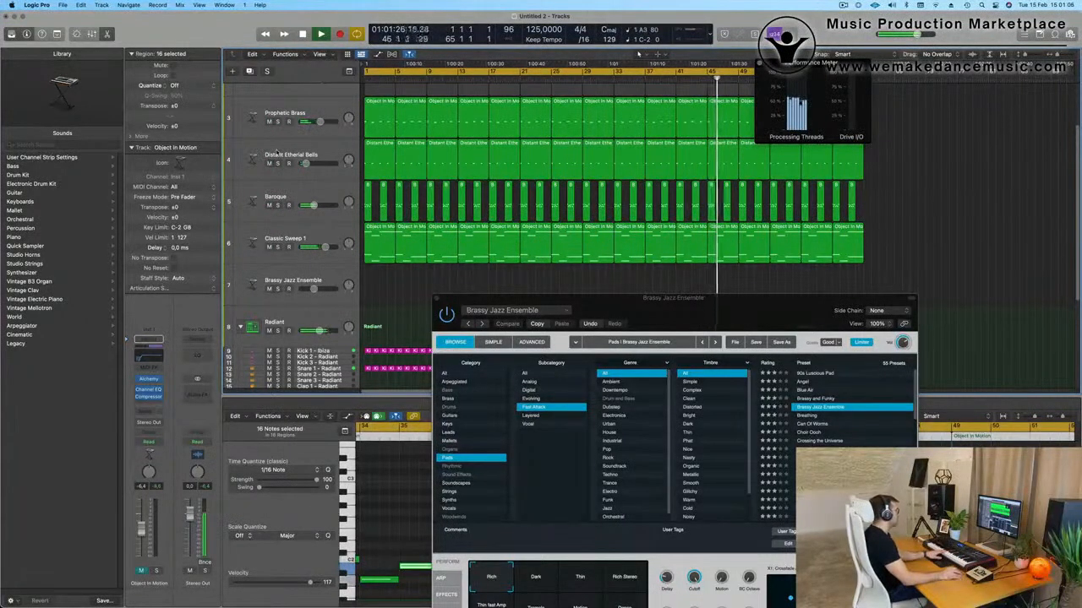
{"action": "left_click", "coordinate": [332, 276]}
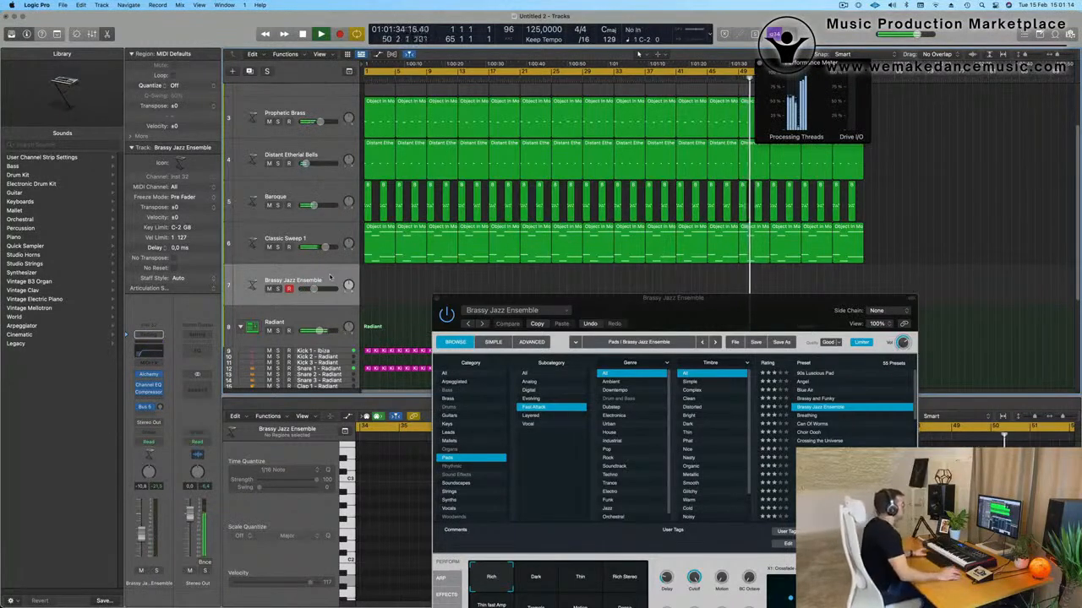
- Restart playback from bar 1, move the Alchemy window higher and audition the Dark variation of Brassy Jazz Ensemble
{"action": "key", "text": "space"}
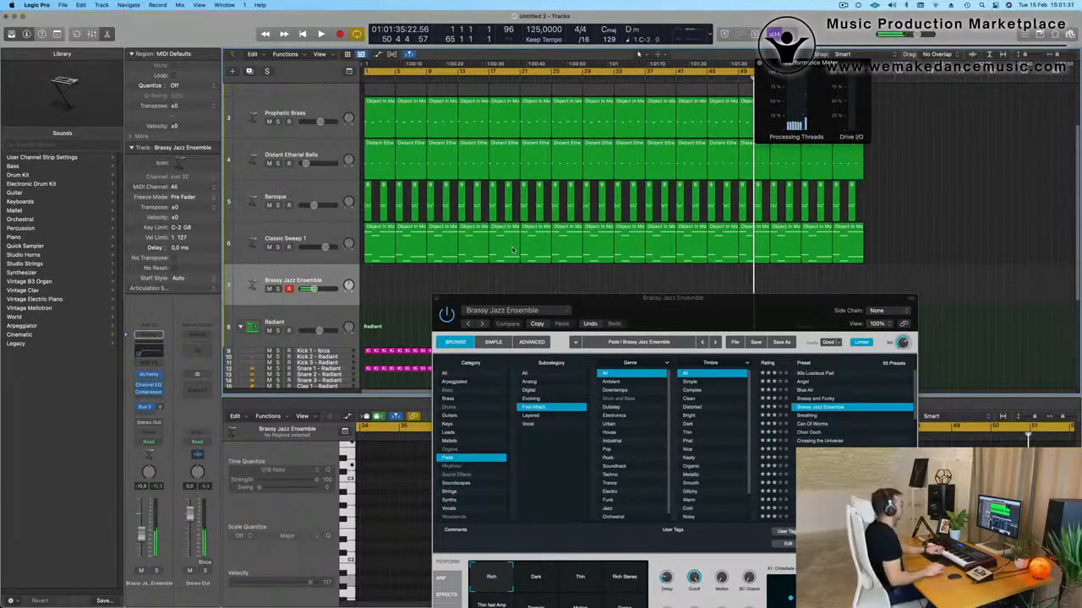
{"action": "key", "text": "Return"}
{"action": "key", "text": "space"}
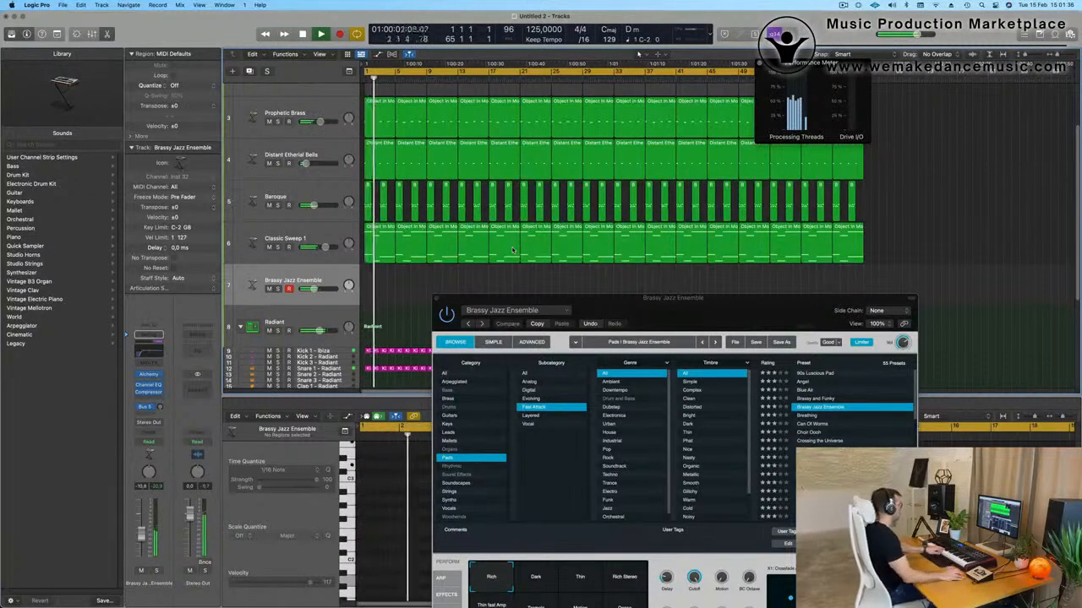
{"action": "left_click_drag", "start_coordinate": [761, 303], "coordinate": [792, 234]}
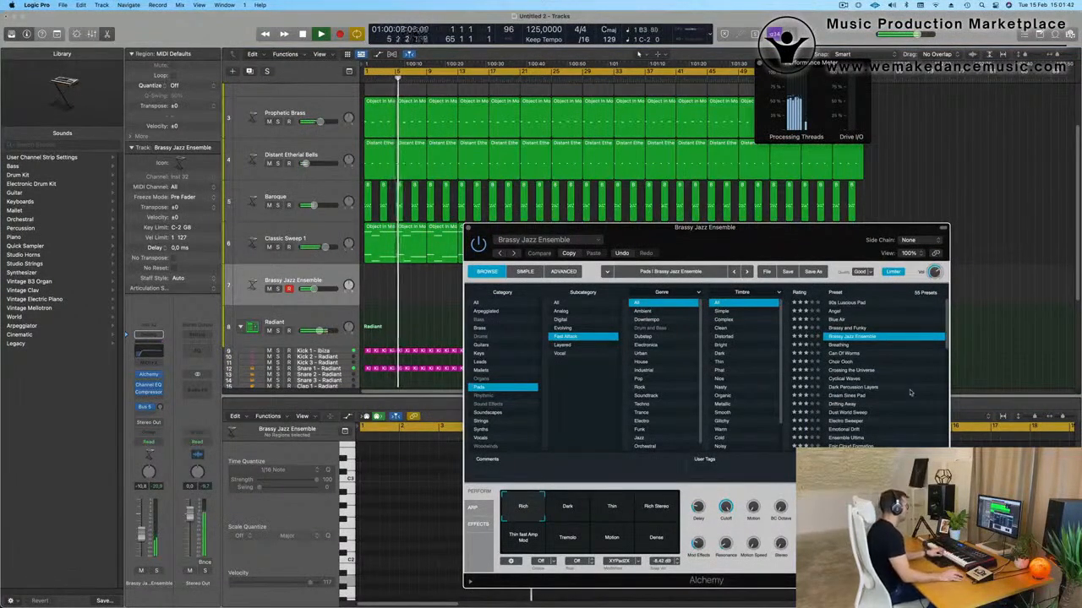
{"action": "left_click", "coordinate": [567, 506]}
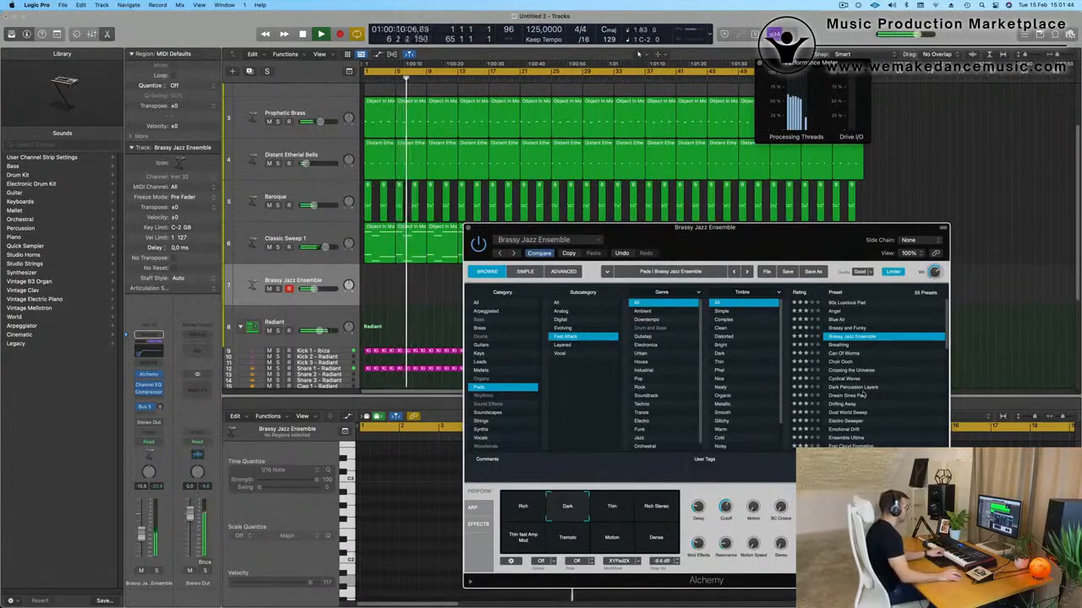
- Audition the pad presets Can Of Worms, Metallic Sweeps, Spacey Echo Bells, Sparkle Motion, Triumphant Swirling Pad, Vox Choir and Wave Sequence 2 on track 7
{"action": "left_click", "coordinate": [842, 355]}
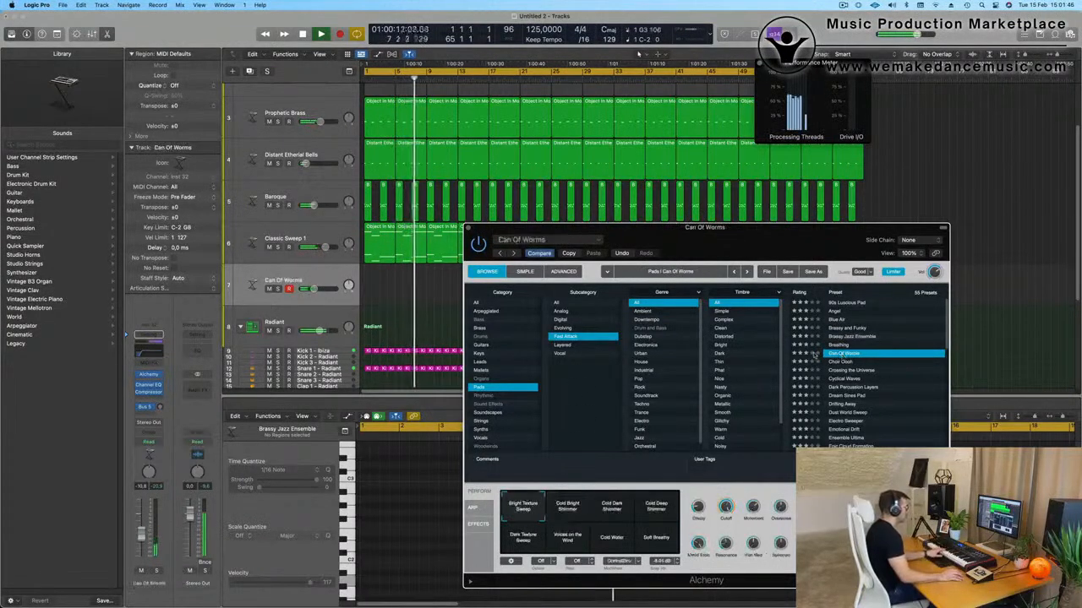
{"action": "scroll", "coordinate": [891, 389], "scroll_direction": "down", "scroll_amount": 10}
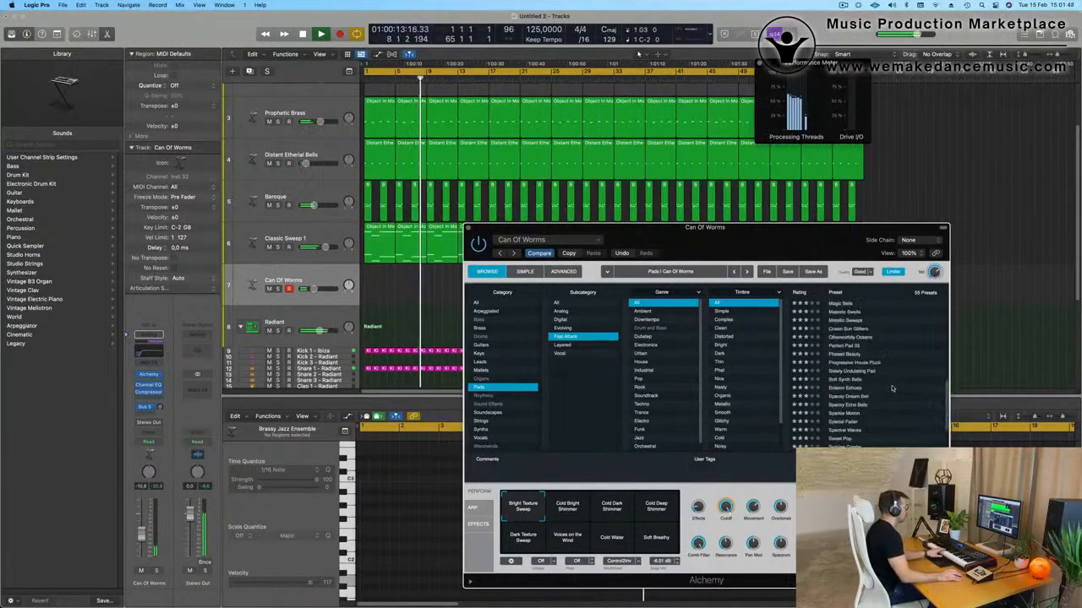
{"action": "left_click", "coordinate": [845, 321]}
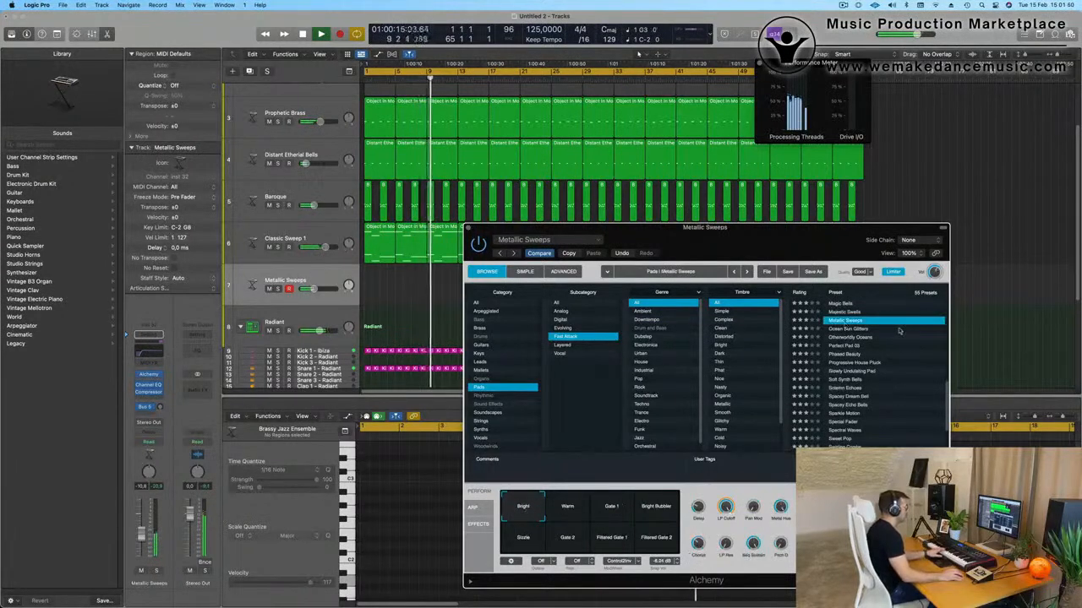
{"action": "scroll", "coordinate": [848, 337], "scroll_direction": "down", "scroll_amount": 4}
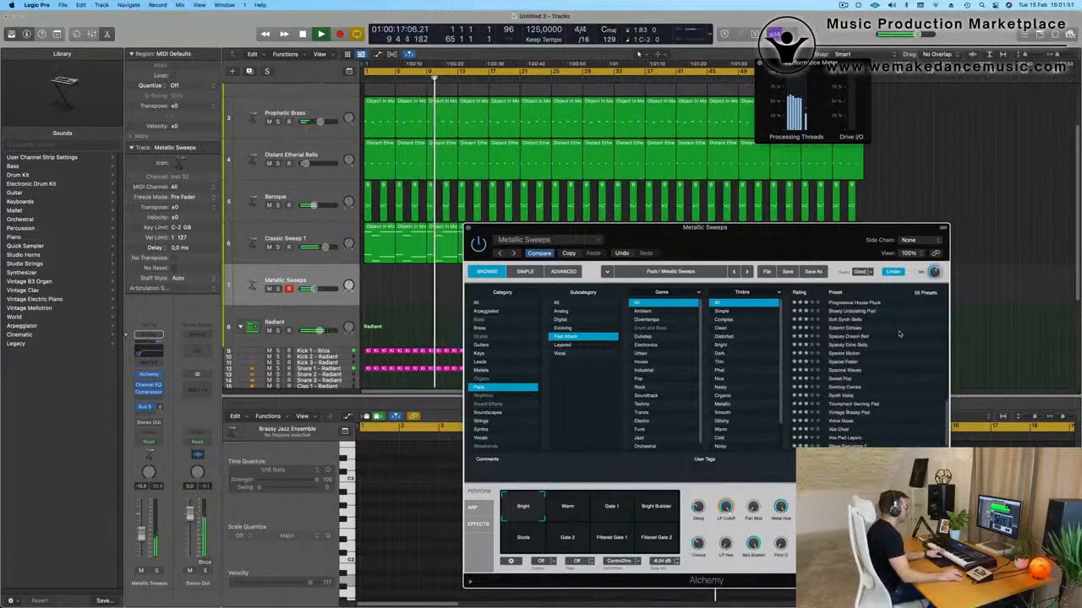
{"action": "left_click", "coordinate": [853, 345]}
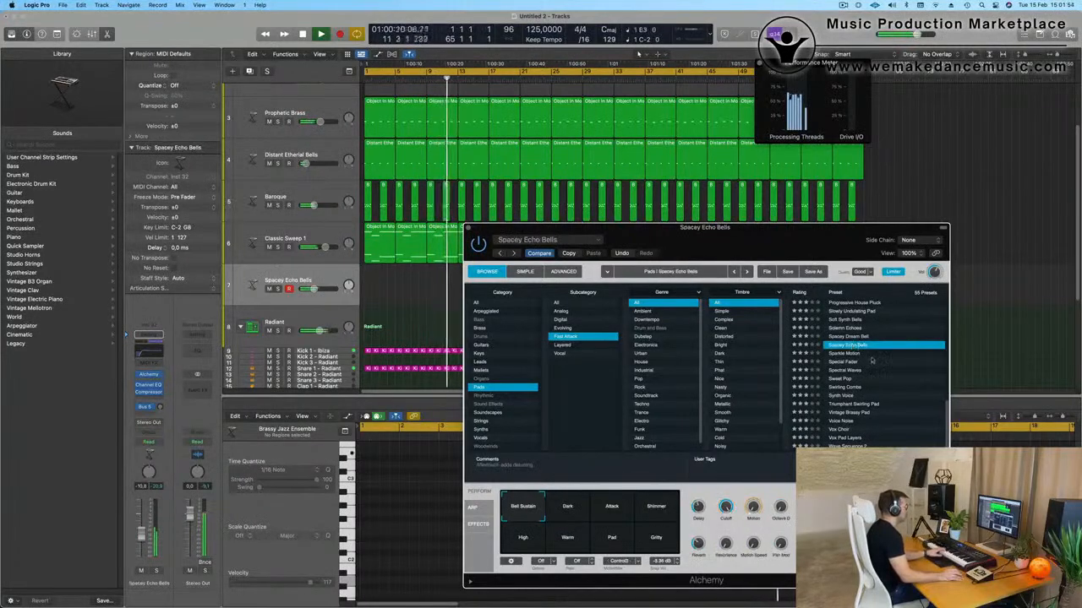
{"action": "left_click", "coordinate": [852, 354]}
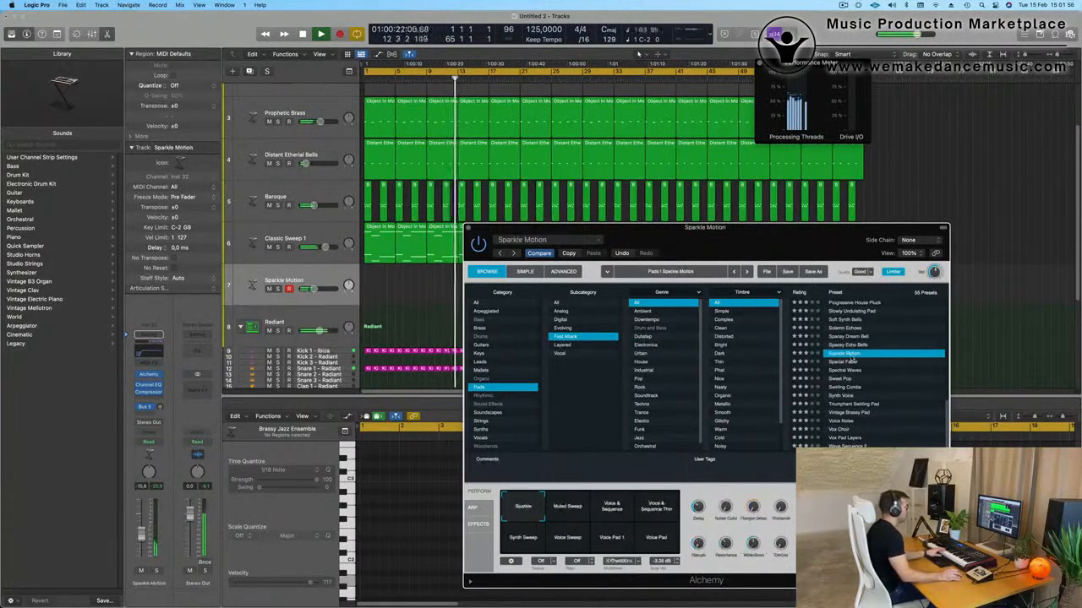
{"action": "left_click", "coordinate": [854, 404]}
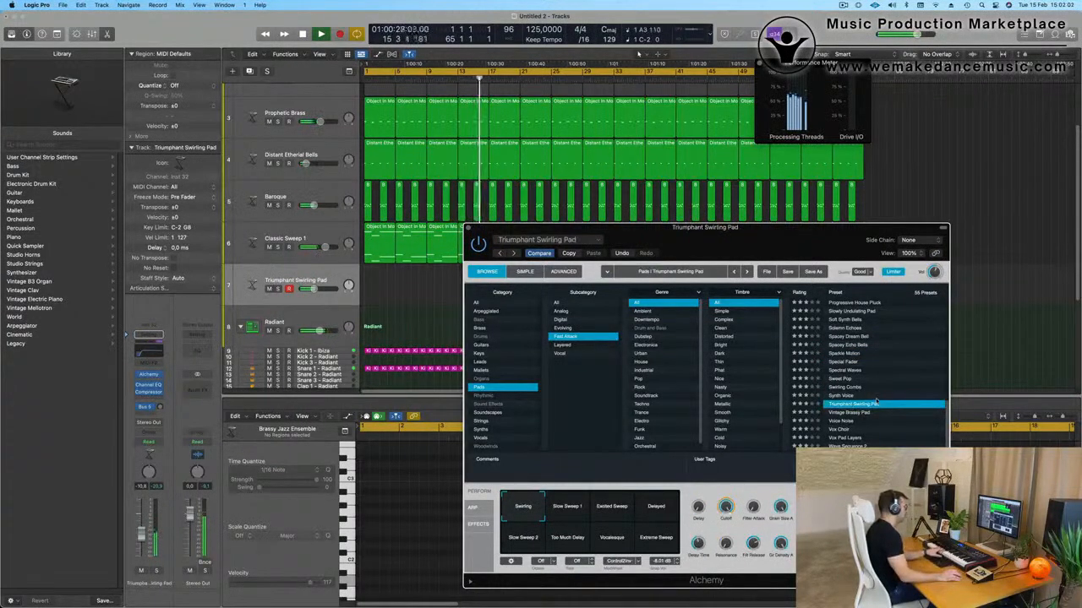
{"action": "left_click", "coordinate": [853, 430]}
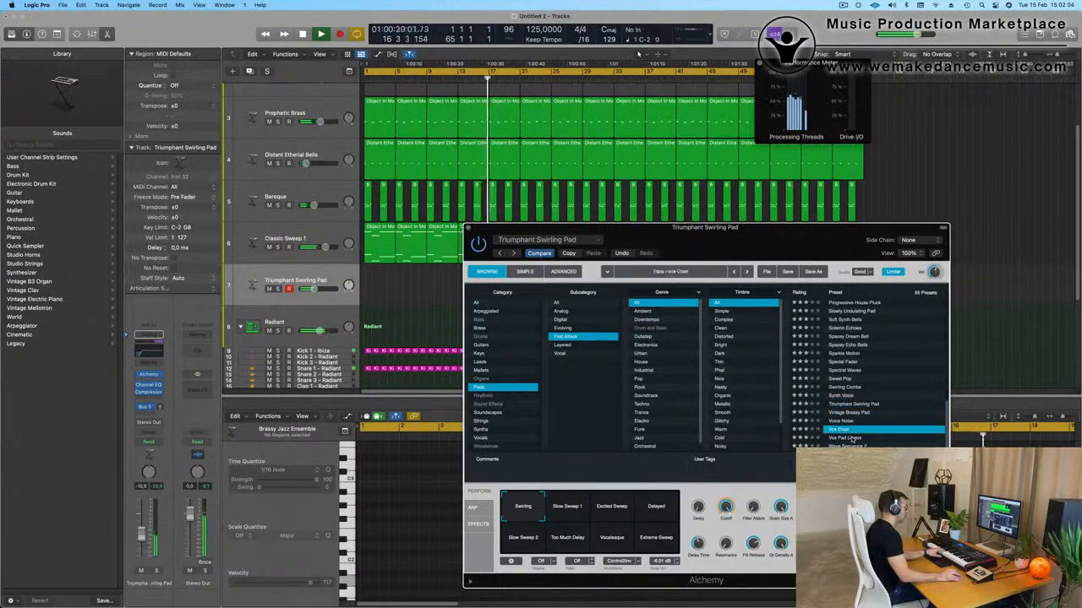
{"action": "left_click", "coordinate": [852, 445]}
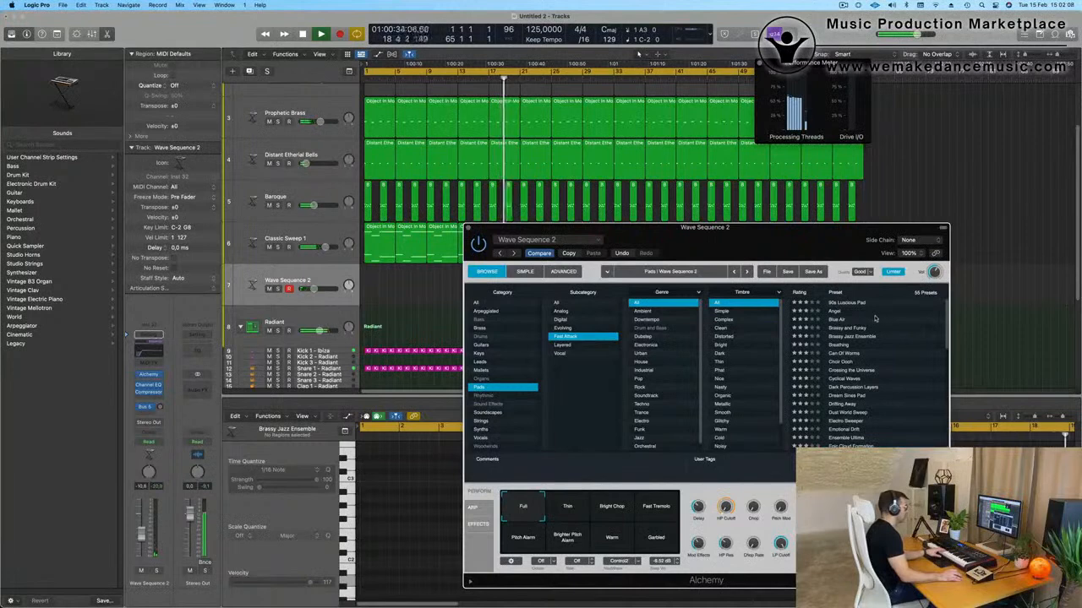
- Audition Angel, Breathing and Crossing the Universe, and load the Epic Cloud Formation preset on track 7
{"action": "left_click", "coordinate": [834, 312]}
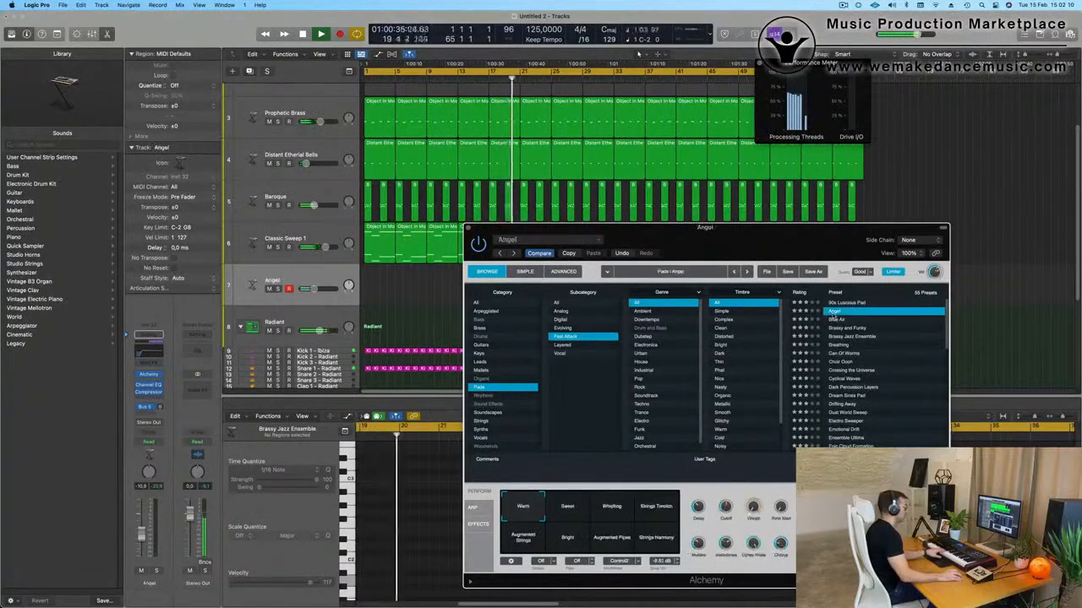
{"action": "left_click", "coordinate": [905, 345]}
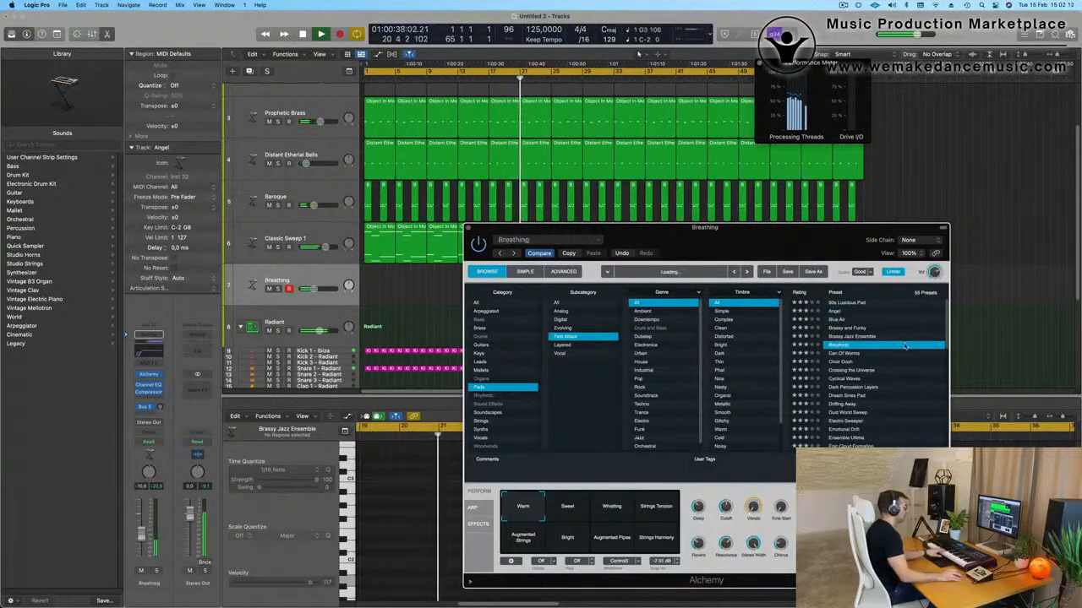
{"action": "left_click", "coordinate": [858, 371]}
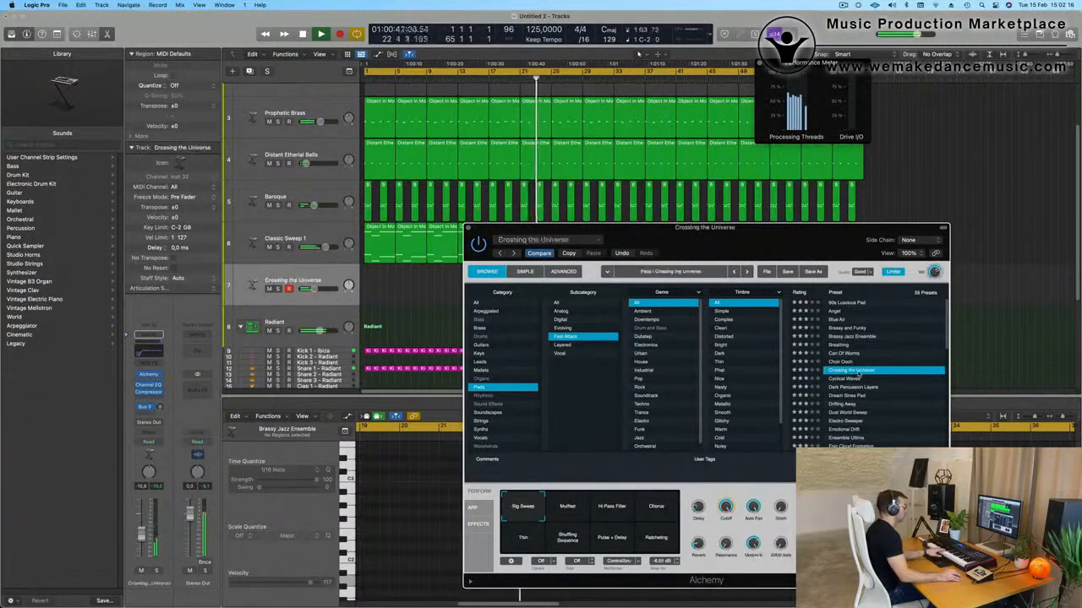
{"action": "scroll", "coordinate": [887, 359], "scroll_direction": "down", "scroll_amount": 3}
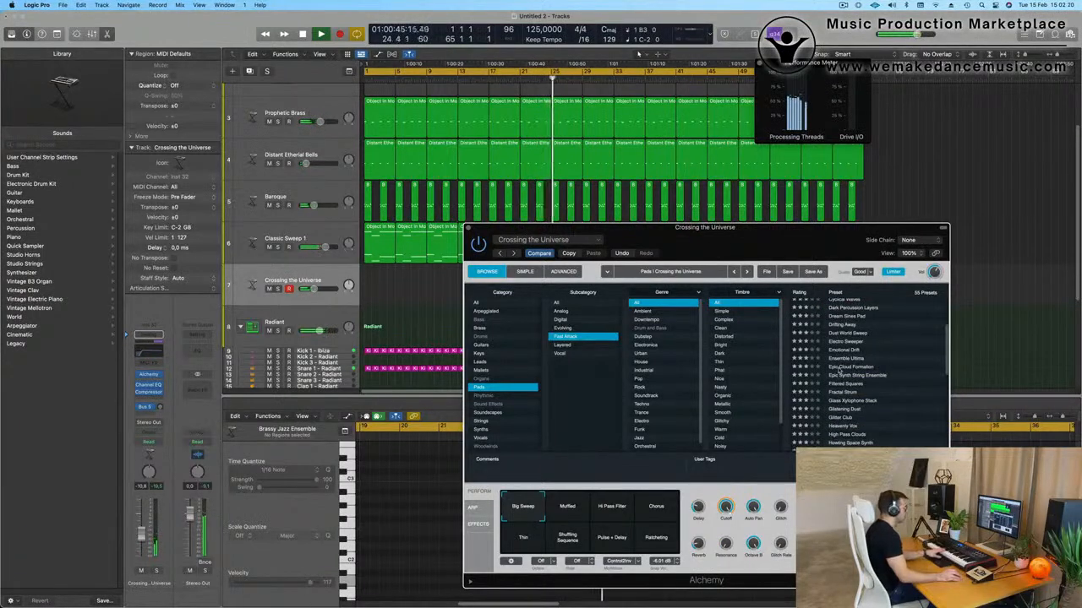
{"action": "left_click", "coordinate": [841, 369]}
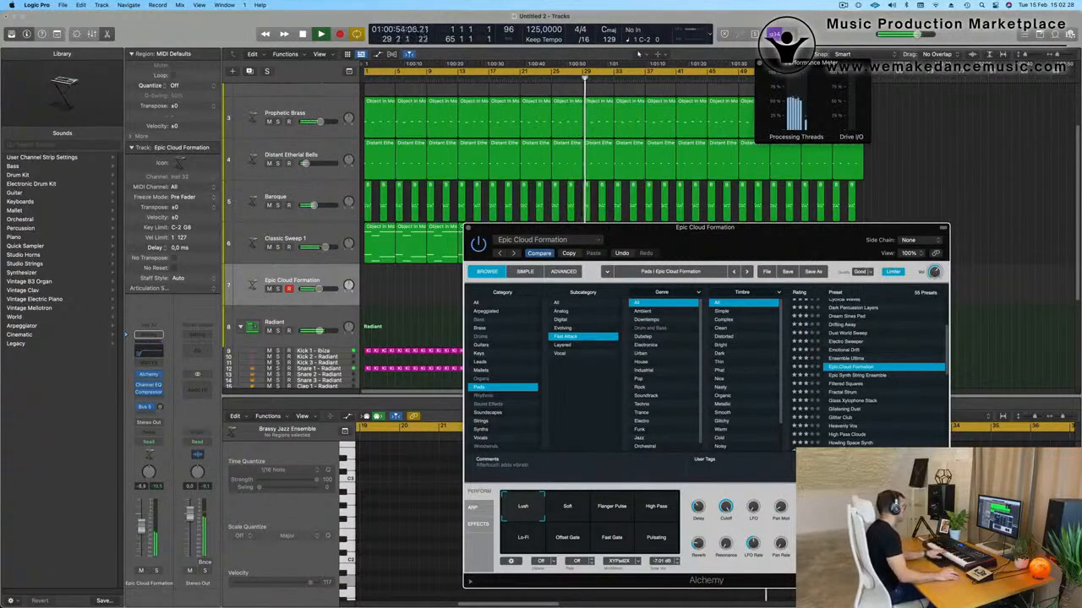
- Unmute the Object In Motion and Opaque Deep Bass tracks during playback
{"action": "left_click", "coordinate": [372, 282]}
{"action": "scroll", "coordinate": [372, 283], "scroll_direction": "up", "scroll_amount": 3}
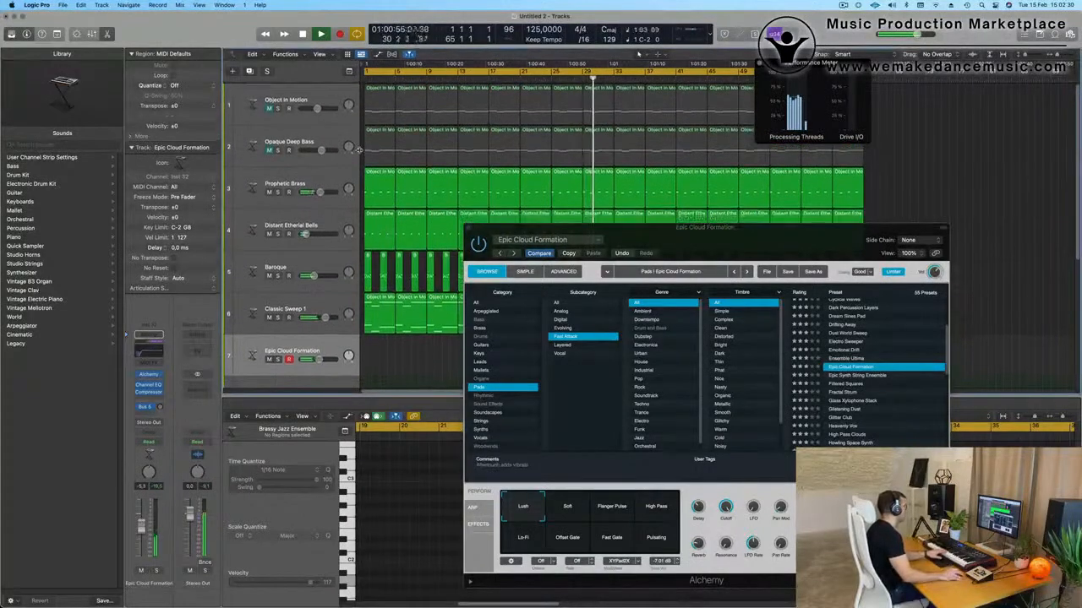
{"action": "left_click", "coordinate": [269, 108]}
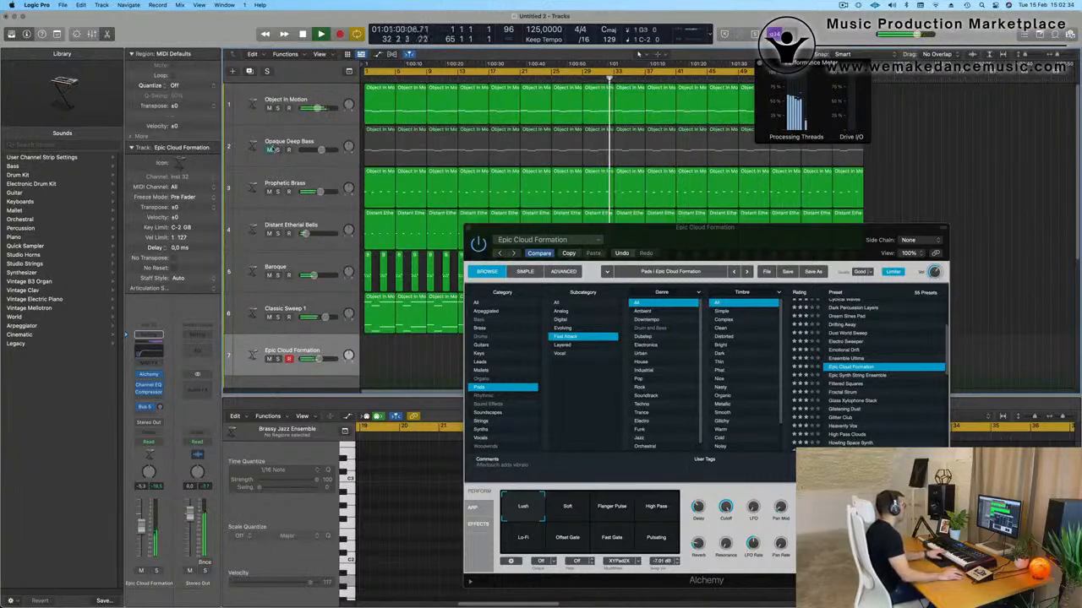
{"action": "left_click", "coordinate": [269, 149]}
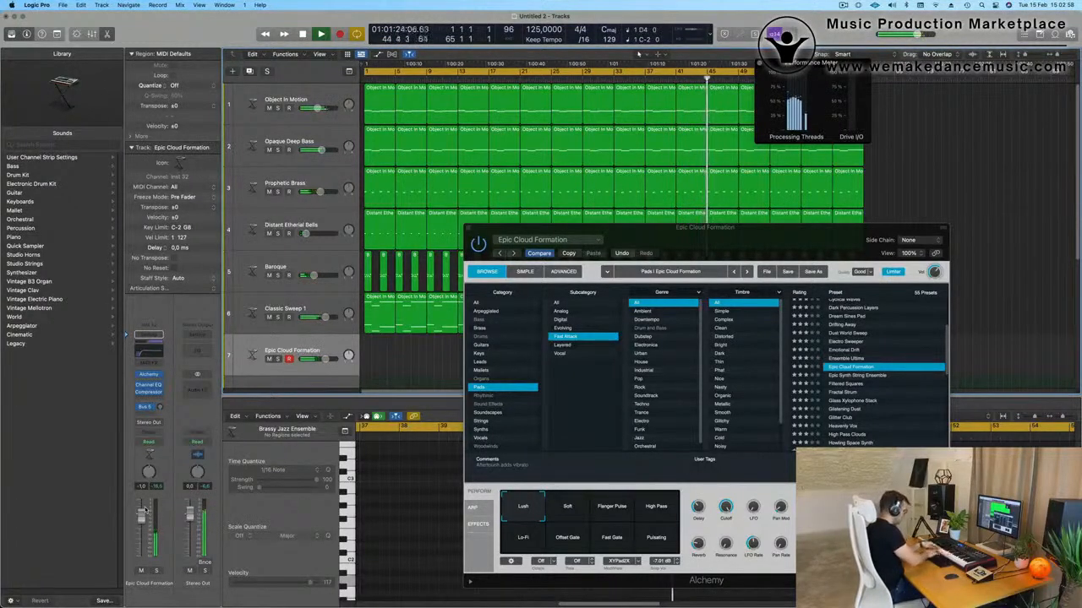
- Record a MIDI part on the Epic Cloud Formation track across the end of the cycle, and stop the recording
{"action": "key", "text": "t"}
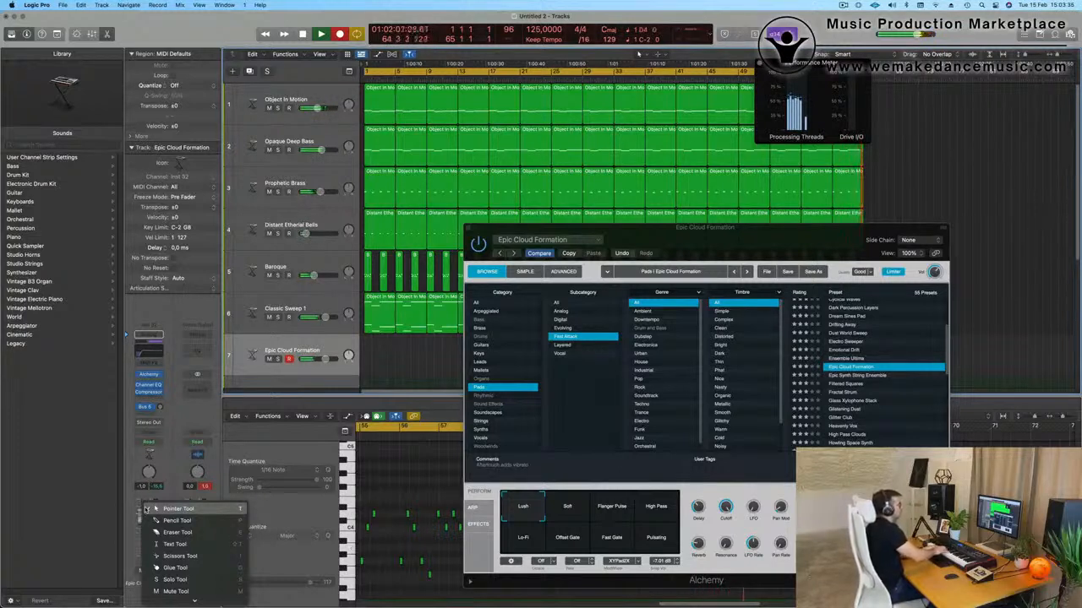
{"action": "key", "text": "r"}
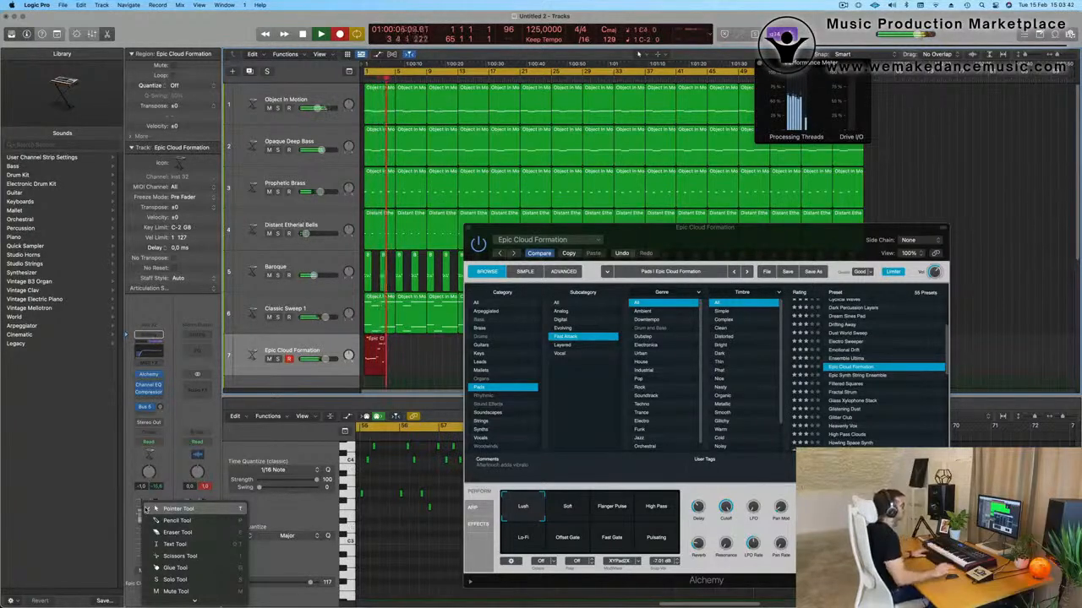
{"action": "left_click", "coordinate": [145, 509]}
{"action": "key", "text": "space"}
- Move the Alchemy window and the Performance Meter clear of the last bars of the arrangement
{"action": "left_click_drag", "start_coordinate": [705, 227], "coordinate": [624, 434]}
{"action": "key", "text": "space"}
{"action": "left_click_drag", "start_coordinate": [811, 63], "coordinate": [529, 76]}
{"action": "key", "text": "space"}
- Play back the last bars of the longer Epic Cloud Formation region and examine its notes in the Piano Roll
{"action": "left_click", "coordinate": [832, 79]}
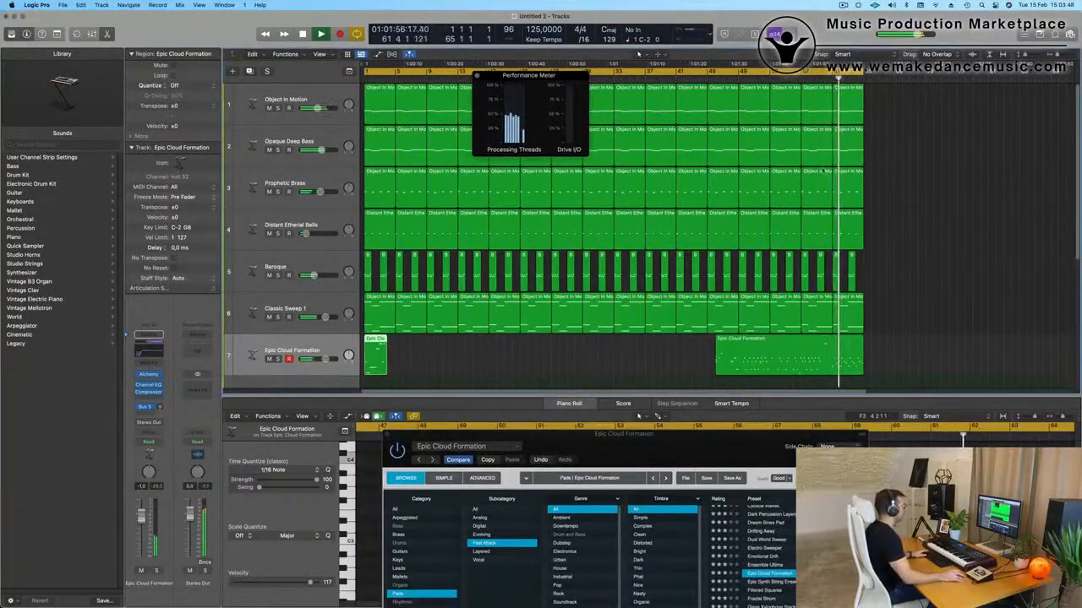
{"action": "left_click", "coordinate": [789, 77]}
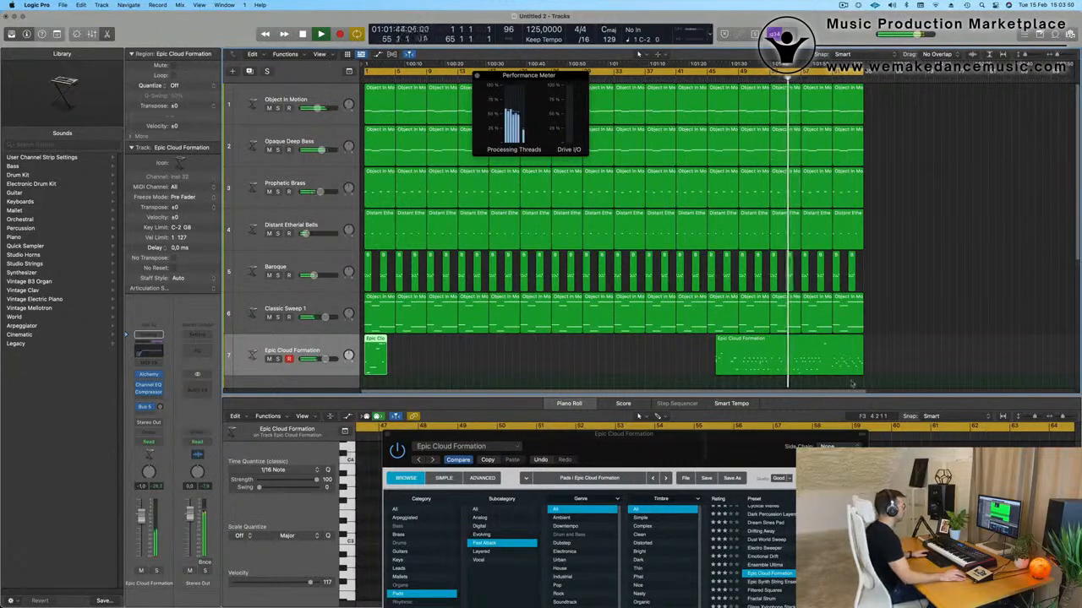
{"action": "left_click", "coordinate": [801, 347]}
{"action": "left_click_drag", "start_coordinate": [754, 435], "coordinate": [524, 536]}
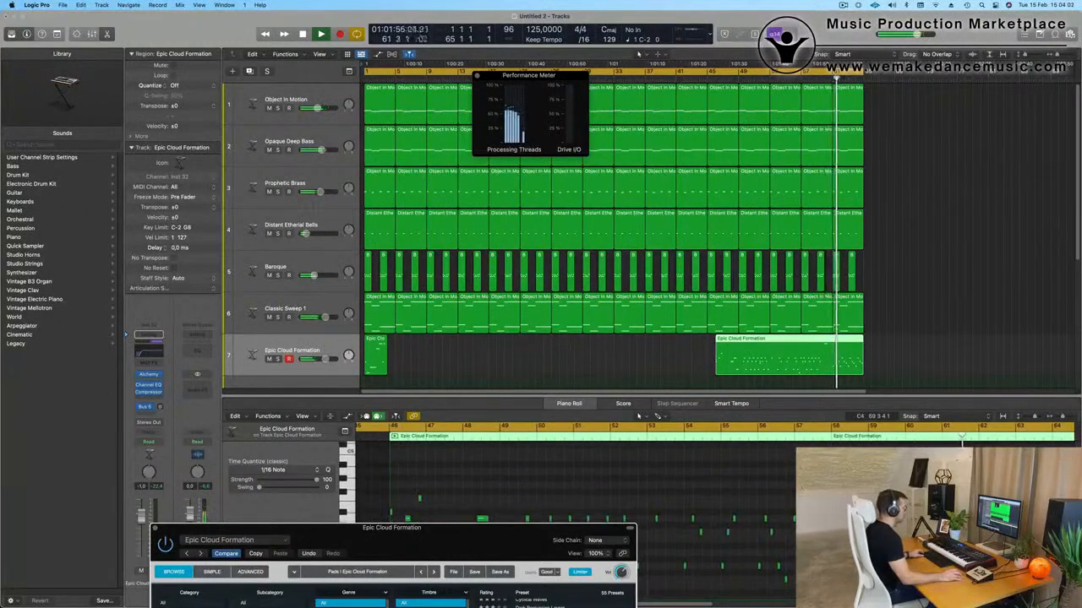
{"action": "key", "text": "space"}
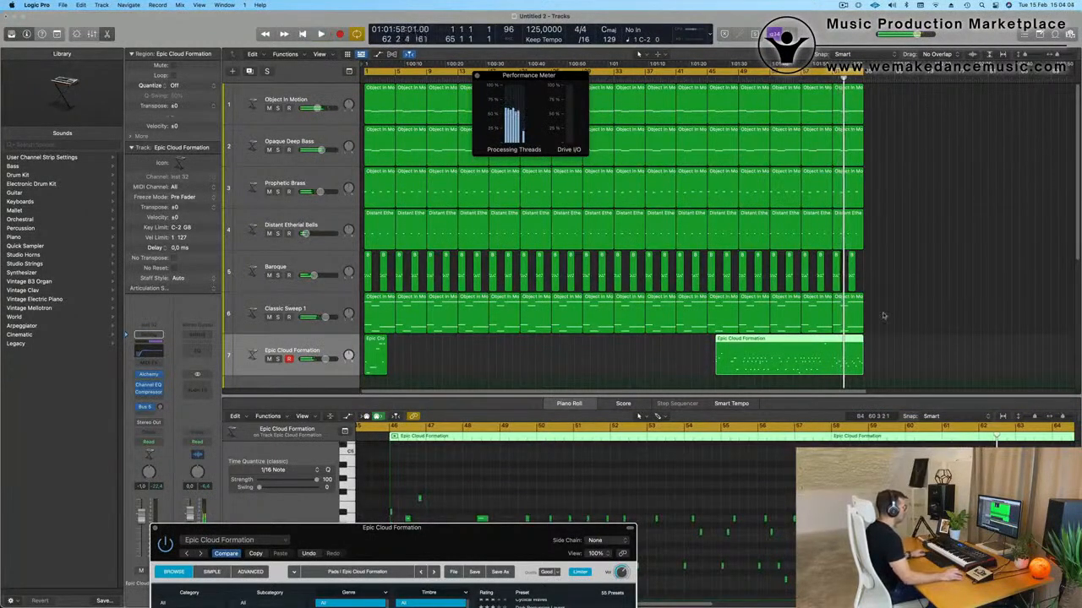
- Split the long Epic Cloud Formation region at bar 61 with crossing notes split, then delete its earlier part and the short region at bar 1
{"action": "left_click", "coordinate": [834, 346]}
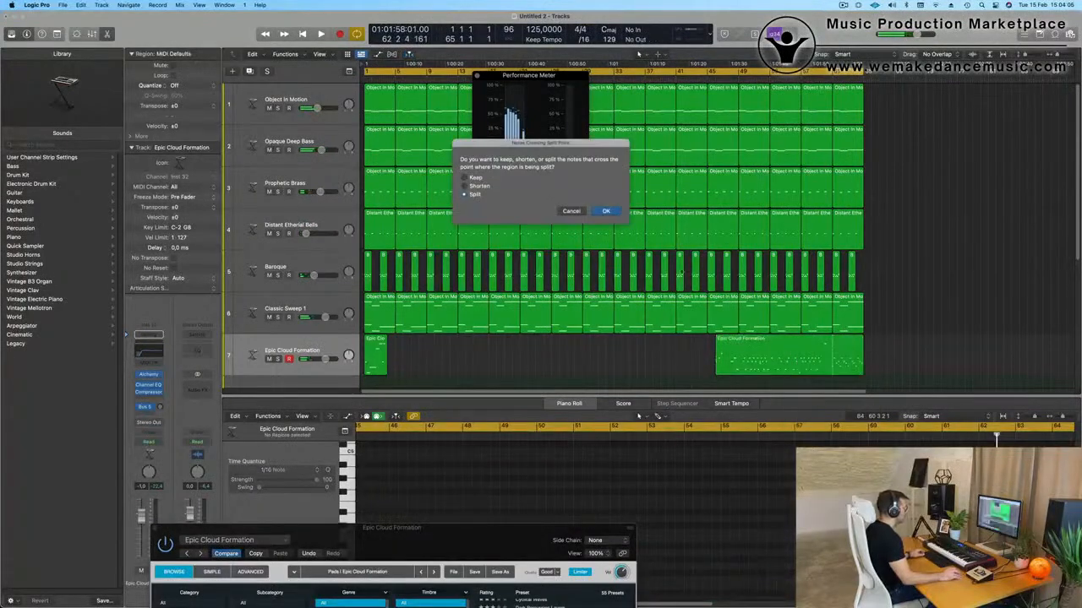
{"action": "left_click", "coordinate": [608, 211]}
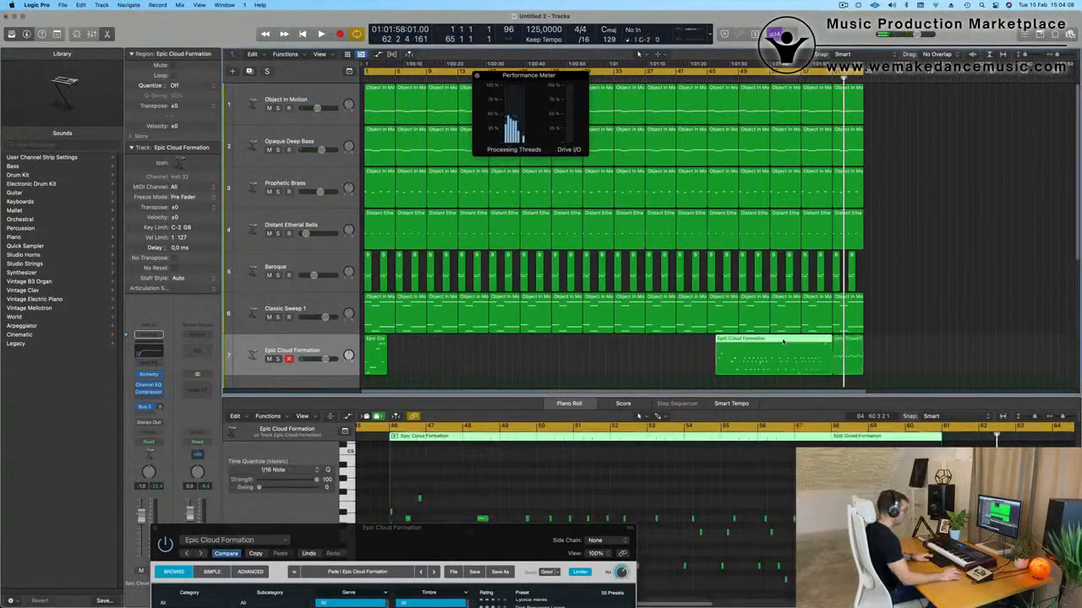
{"action": "key", "text": "Delete"}
{"action": "left_click", "coordinate": [377, 356]}
{"action": "key", "text": "Delete"}
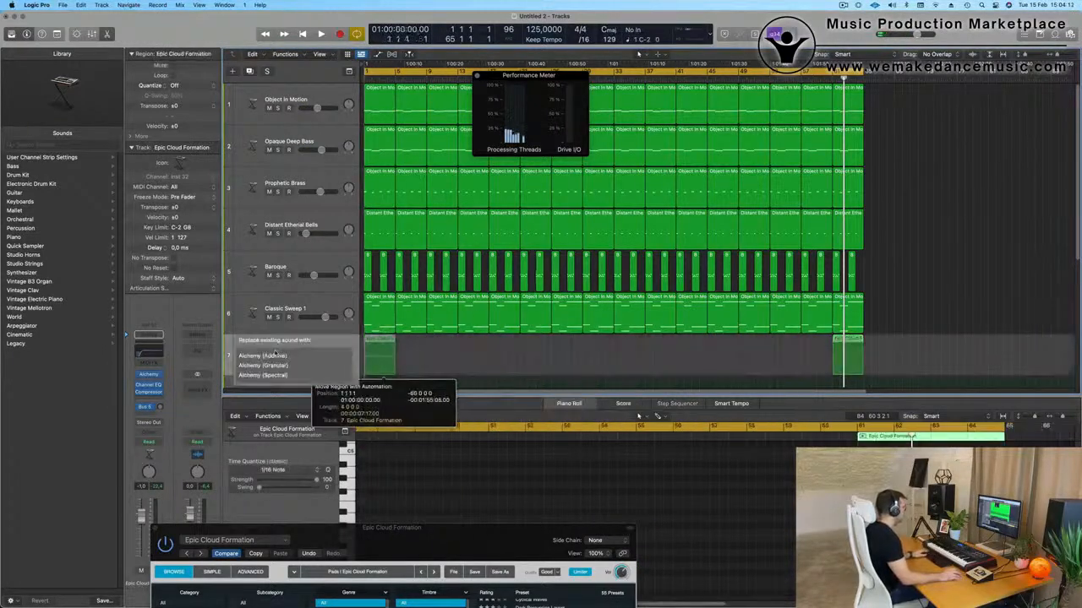
- Move the remaining four-bar Epic Cloud Formation region to bar 1 and play it from the start
{"action": "left_click_drag", "start_coordinate": [855, 342], "coordinate": [388, 353]}
{"action": "key", "text": "Return"}
{"action": "key", "text": "space"}
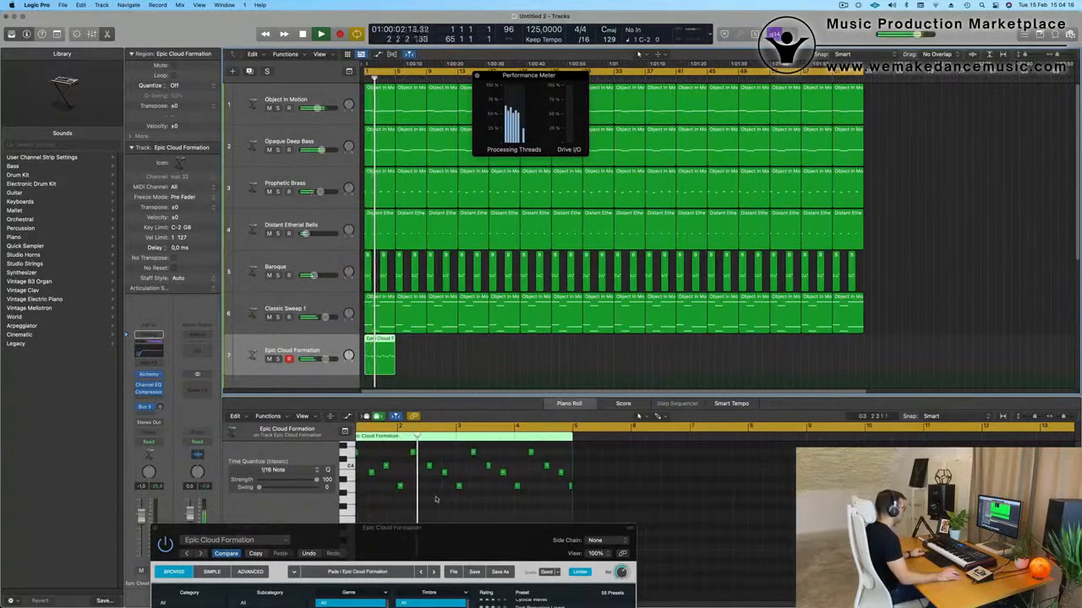
{"action": "key", "text": "space"}
- Move the Alchemy window off the Piano Roll to expose the Epic Cloud Formation region's notes, and replay the part
{"action": "key", "text": "super+a"}
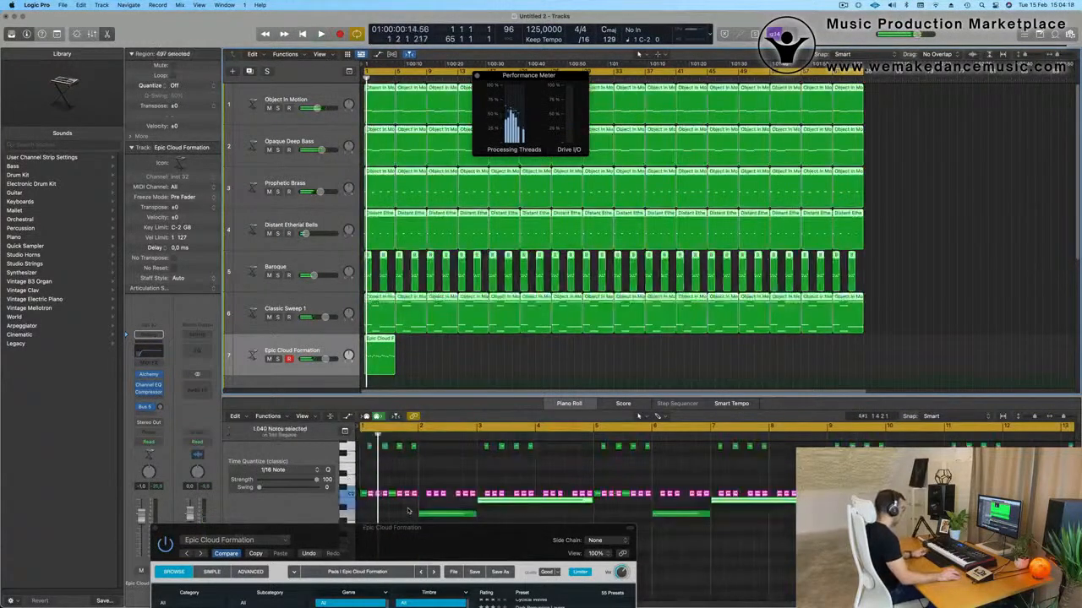
{"action": "left_click", "coordinate": [476, 365]}
{"action": "key", "text": "space"}
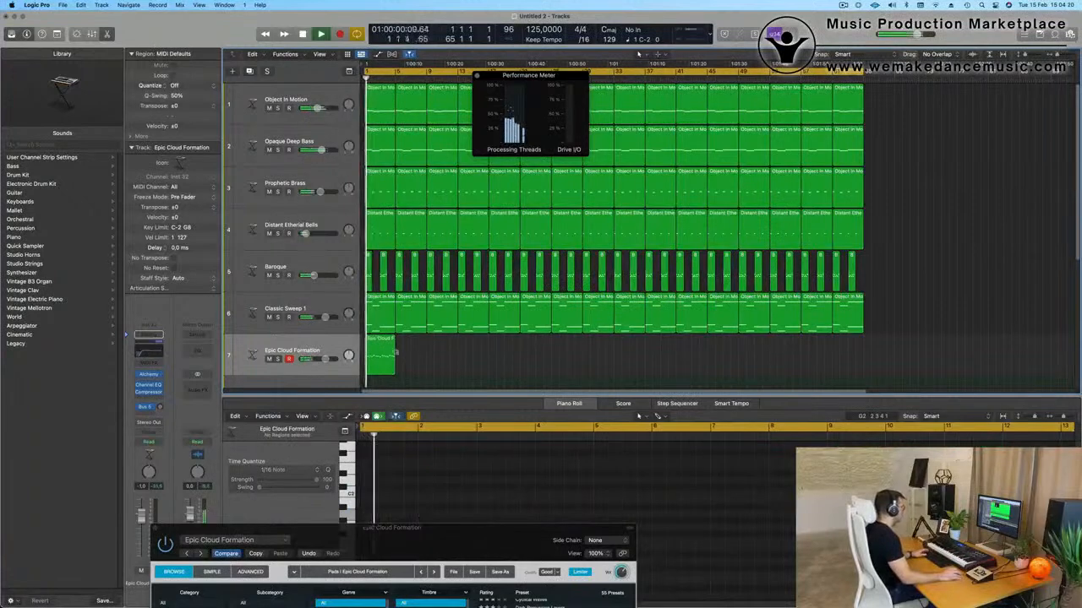
{"action": "key", "text": "space"}
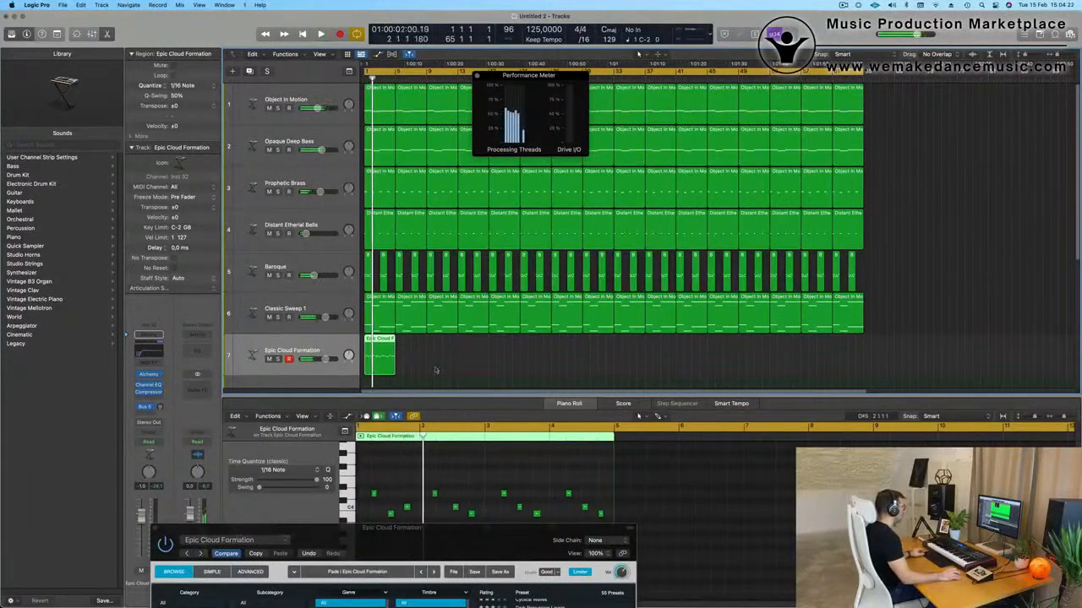
{"action": "left_click_drag", "start_coordinate": [473, 527], "coordinate": [954, 20]}
{"action": "key", "text": "space"}
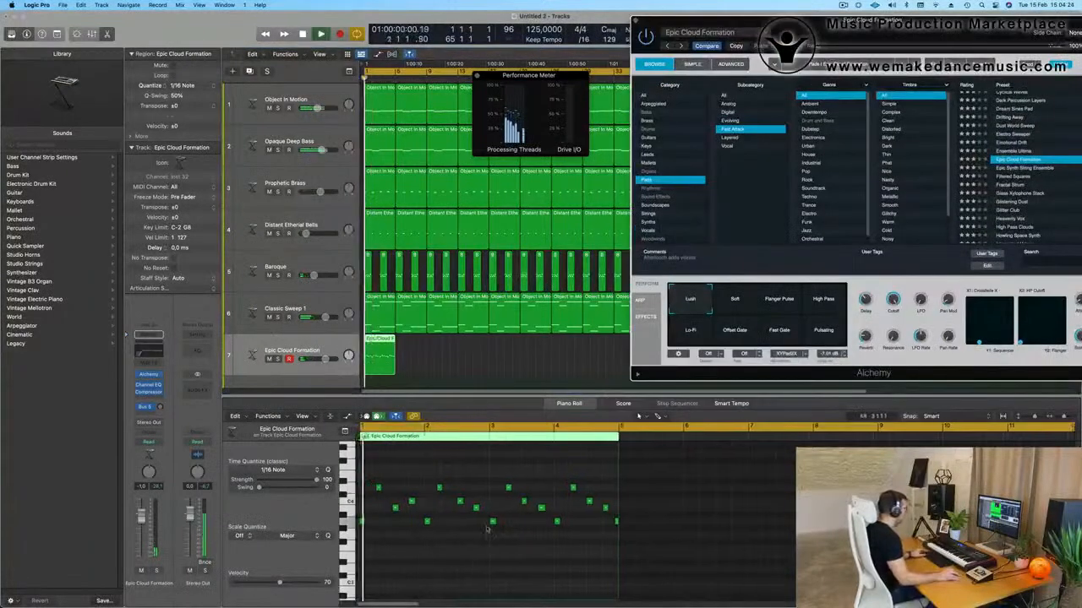
- Delete the Epic Cloud Formation notes from bar 2 onward, then fill bars 2 to 4 with copies of bar 1's four notes
{"action": "scroll", "coordinate": [485, 568], "scroll_direction": "up", "scroll_amount": 2}
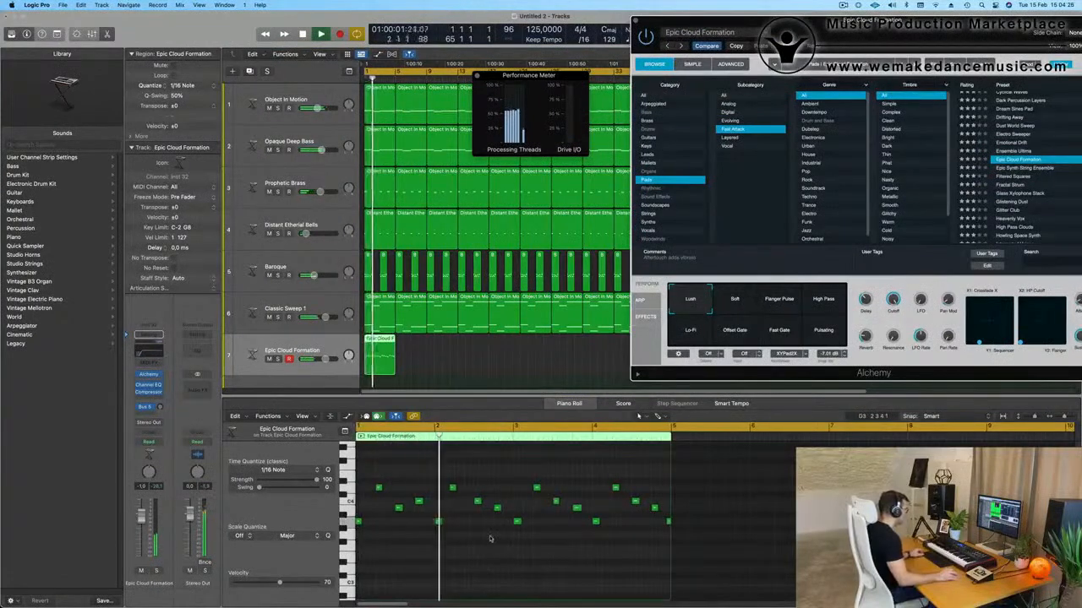
{"action": "left_click_drag", "start_coordinate": [440, 476], "coordinate": [708, 575]}
{"action": "key", "text": "Delete"}
{"action": "left_click_drag", "start_coordinate": [504, 475], "coordinate": [442, 522]}
{"action": "mouse_move", "coordinate": [363, 521]}
{"action": "left_mouse_down"}
{"action": "mouse_move", "coordinate": [520, 524]}
{"action": "mouse_move", "coordinate": [362, 522]}
{"action": "left_mouse_up"}
{"action": "key", "text": "space"}
{"action": "key", "text": "space"}
- Repeat the four-bar Epic Cloud Formation region along its track until it fills the arrangement up to bar 65
{"action": "scroll", "coordinate": [481, 361], "scroll_direction": "down", "scroll_amount": 3}
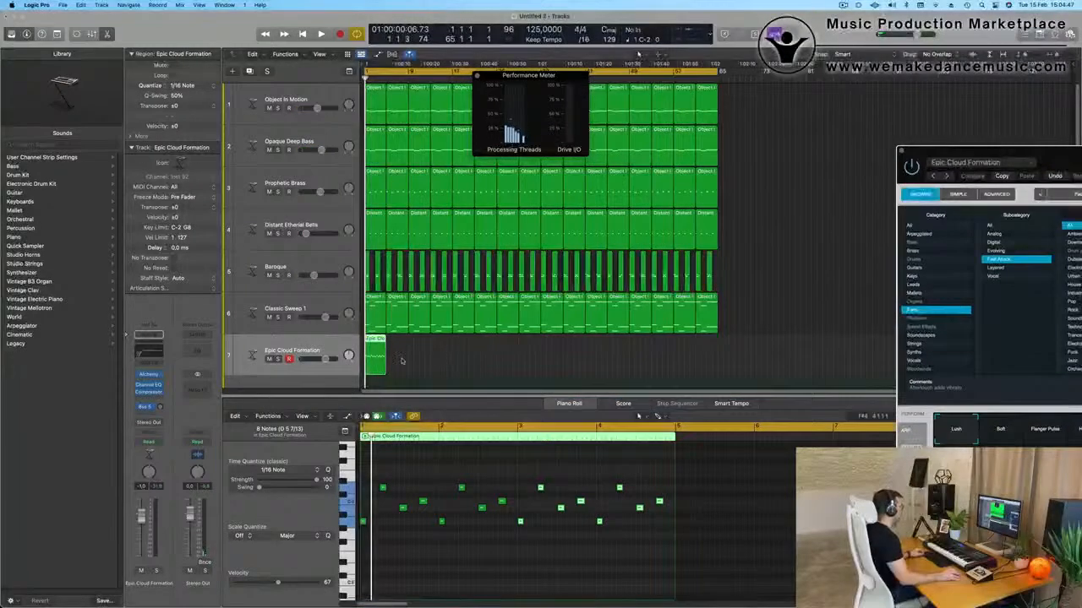
{"action": "left_click_drag", "start_coordinate": [447, 368], "coordinate": [365, 359]}
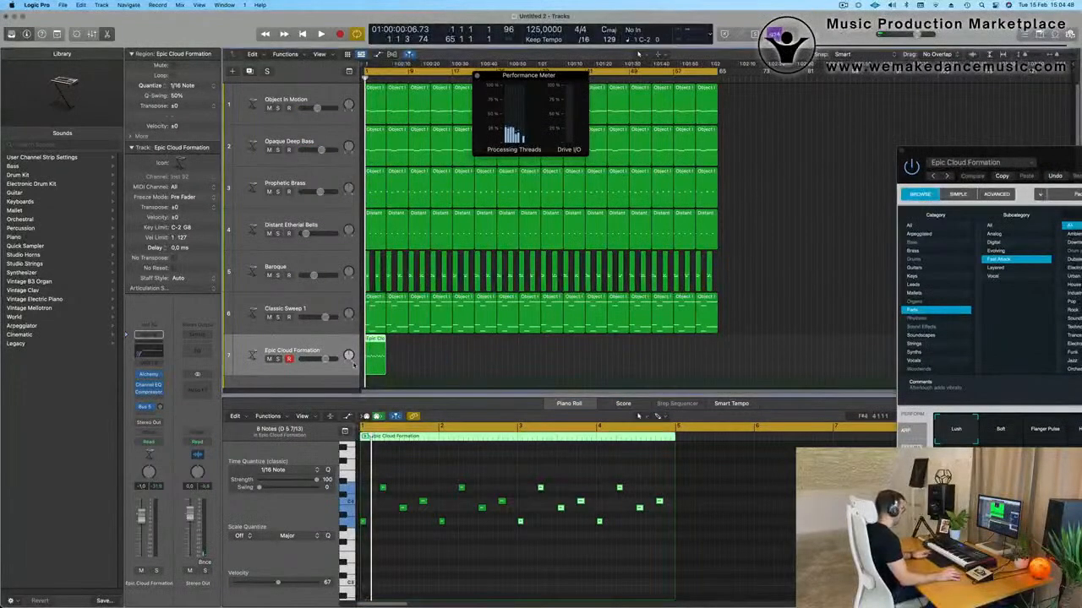
{"action": "key", "text": "super+r"}
{"action": "key", "text": "super+r"}
{"action": "key", "text": "super+r"}
{"action": "key", "text": "super+r"}
{"action": "key", "text": "super+r"}
{"action": "key", "text": "super+r"}
{"action": "key", "text": "super+r"}
{"action": "key", "text": "super+r"}
{"action": "key", "text": "super+r"}
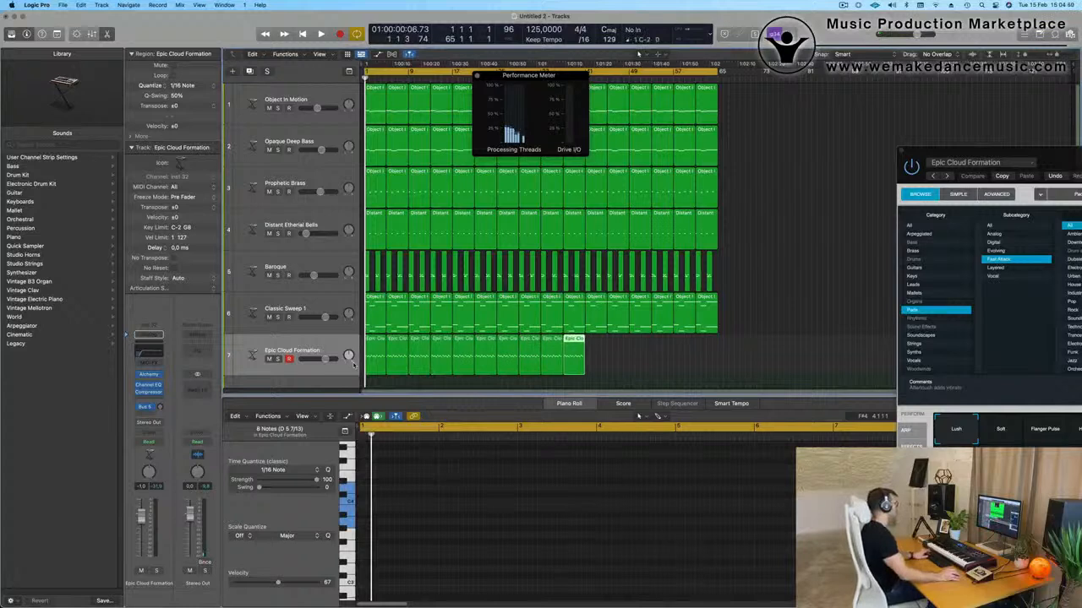
{"action": "key", "text": "super+r"}
{"action": "key", "text": "super+r"}
{"action": "key", "text": "super+r"}
- Play the project from the start and mute the Baroque and Classic Sweep 1 tracks
{"action": "key", "text": "space"}
{"action": "left_click", "coordinate": [268, 275]}
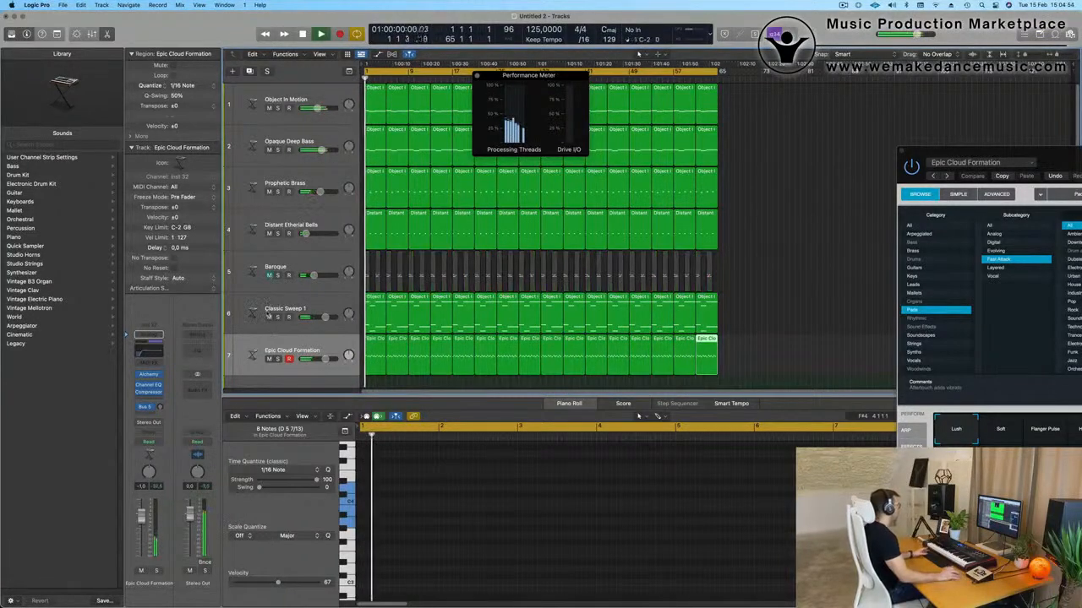
{"action": "left_click", "coordinate": [269, 317]}
- Switch Epic Cloud Formation to Alchemy's Soft performance snapshot, raise its channel fader to 0.6 dB and increase Alchemy's output volume
{"action": "left_click_drag", "start_coordinate": [1043, 160], "coordinate": [619, 129]}
{"action": "left_click", "coordinate": [575, 397]}
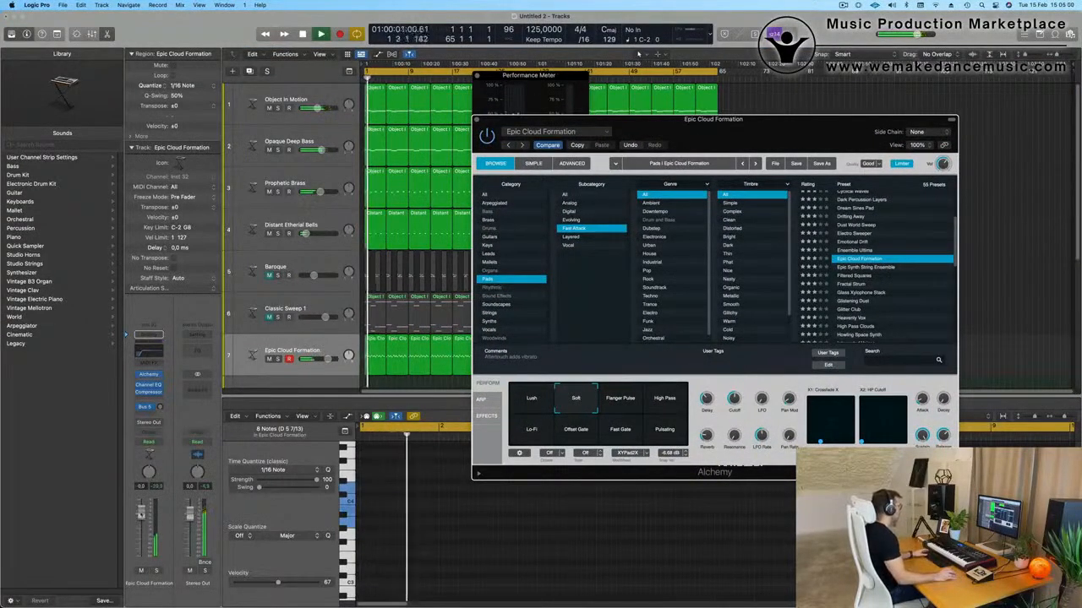
{"action": "left_click_drag", "start_coordinate": [142, 512], "coordinate": [142, 511]}
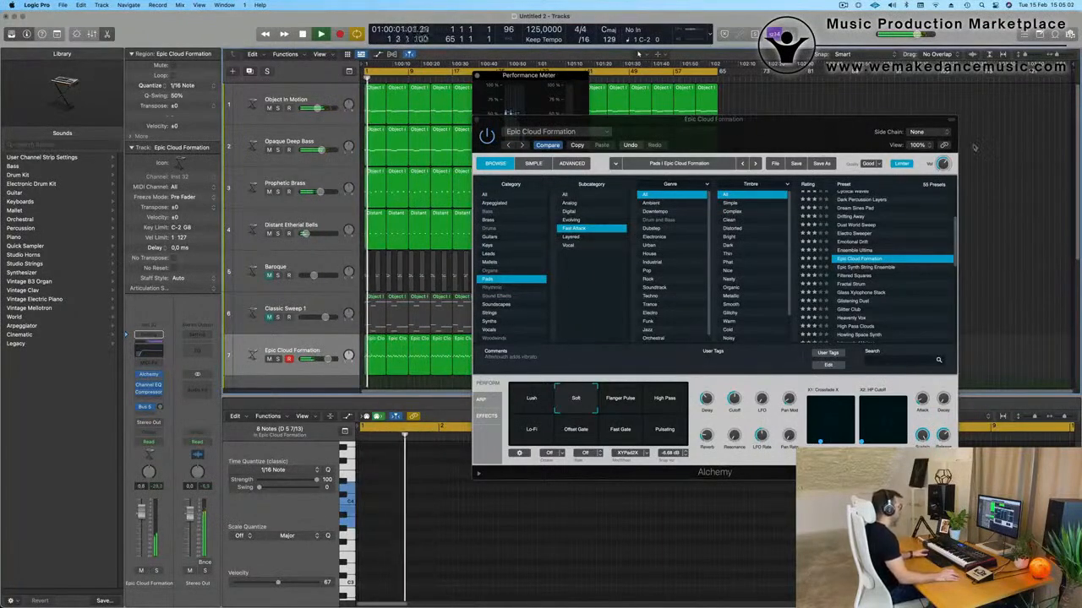
{"action": "left_click", "coordinate": [943, 164]}
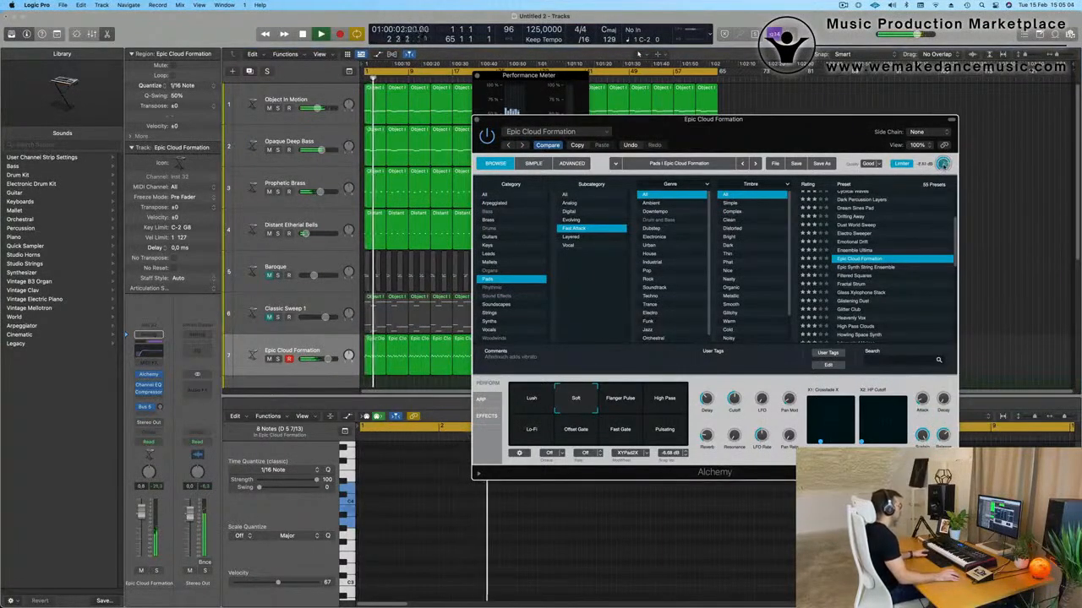
- Audition the Flanger Pulse, High Pass, Pulsating, Fast Gate, Offset Gate and Lo-Fi snapshots during playback, then return to Soft
{"action": "left_click", "coordinate": [620, 397]}
{"action": "left_click", "coordinate": [665, 398]}
{"action": "left_click", "coordinate": [664, 431]}
{"action": "left_click", "coordinate": [600, 438]}
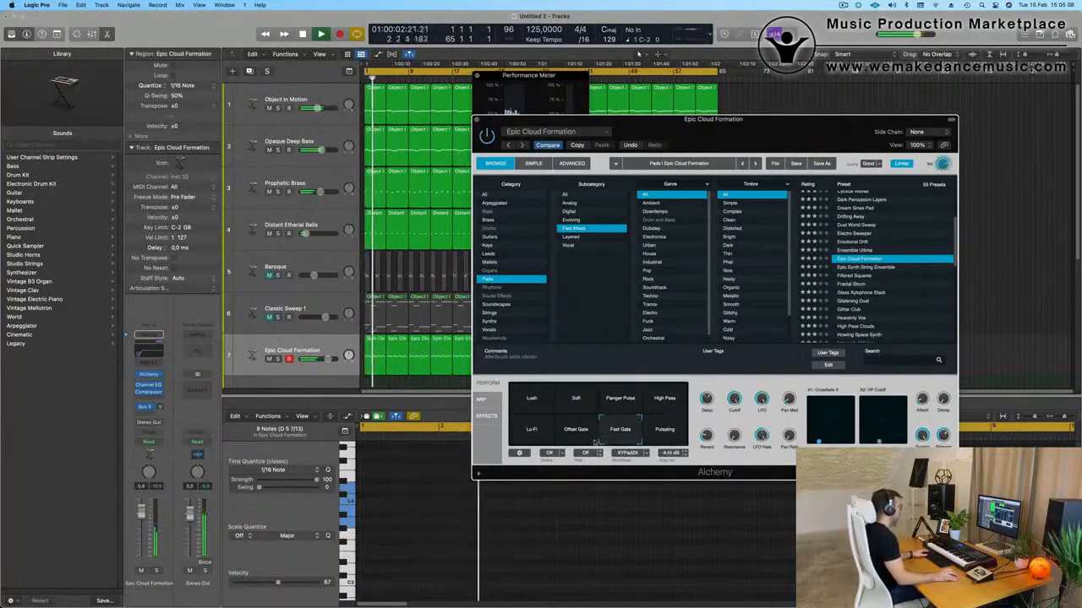
{"action": "left_click", "coordinate": [569, 436]}
{"action": "left_click", "coordinate": [533, 431]}
{"action": "left_click", "coordinate": [573, 411]}
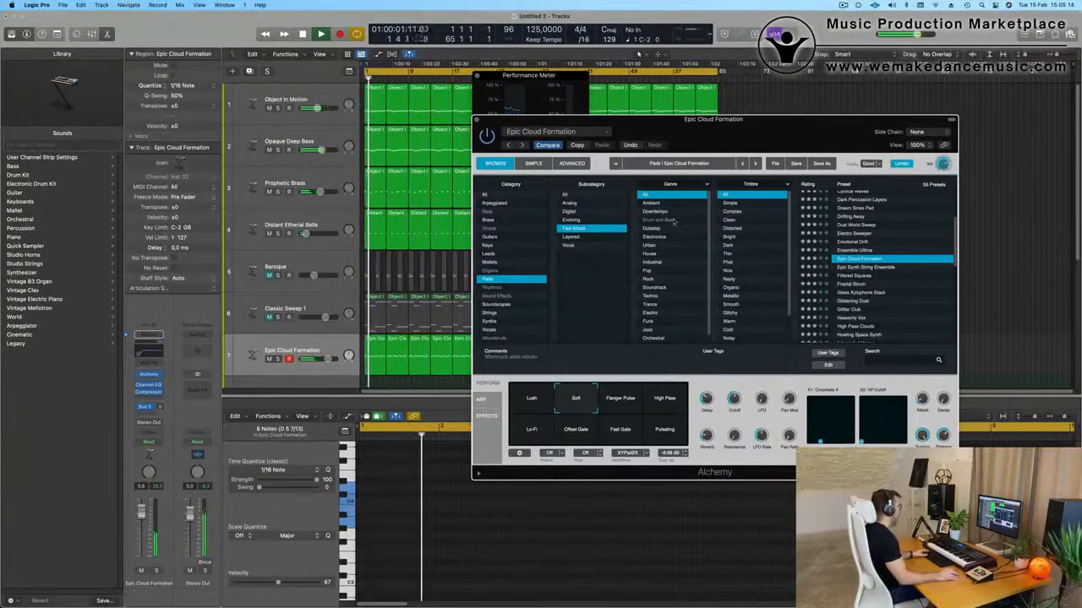
{"action": "left_click_drag", "start_coordinate": [774, 133], "coordinate": [797, 142]}
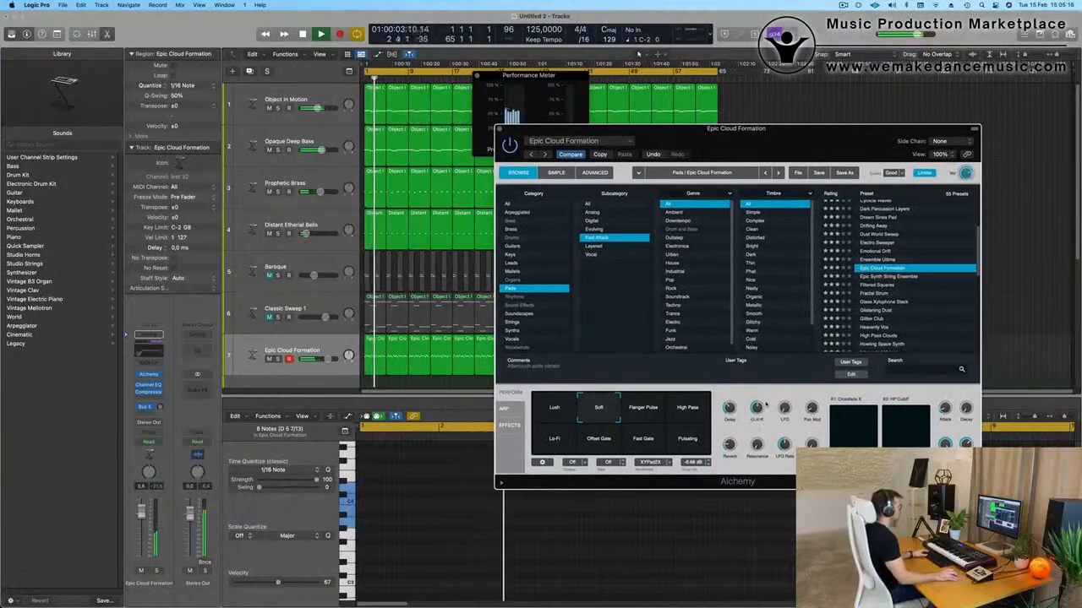